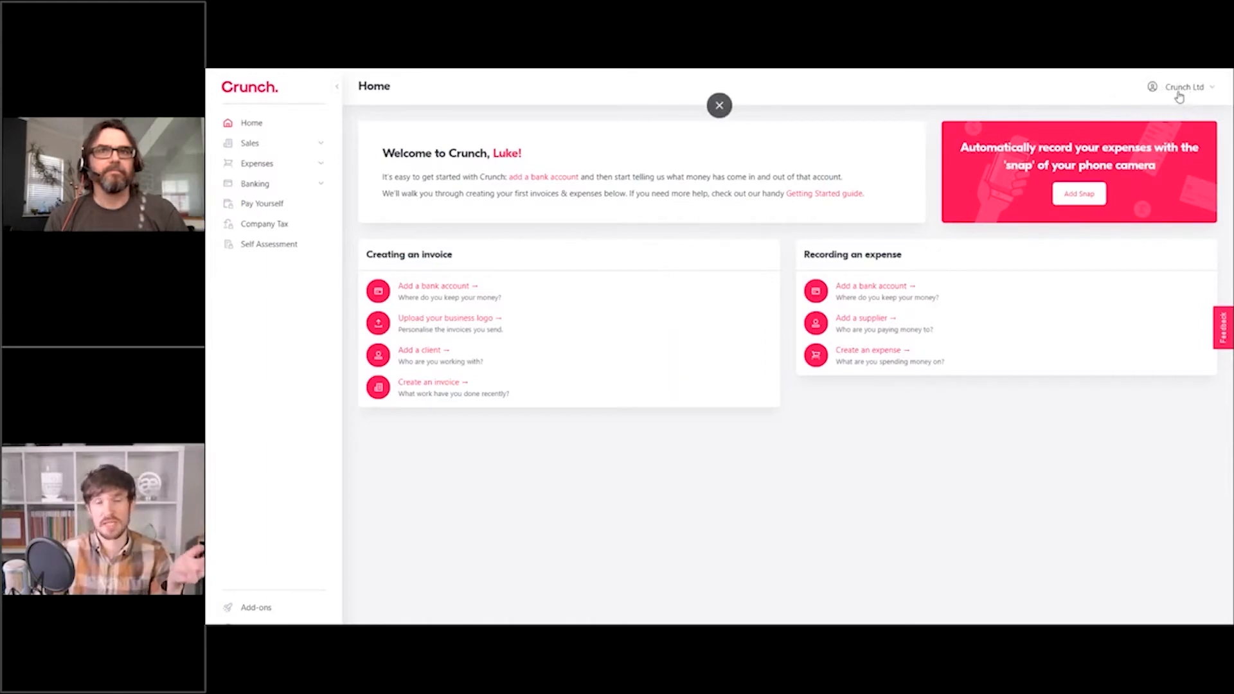
Open the Settings page for the Crunch Ltd business account from the header menu.
click(1180, 96)
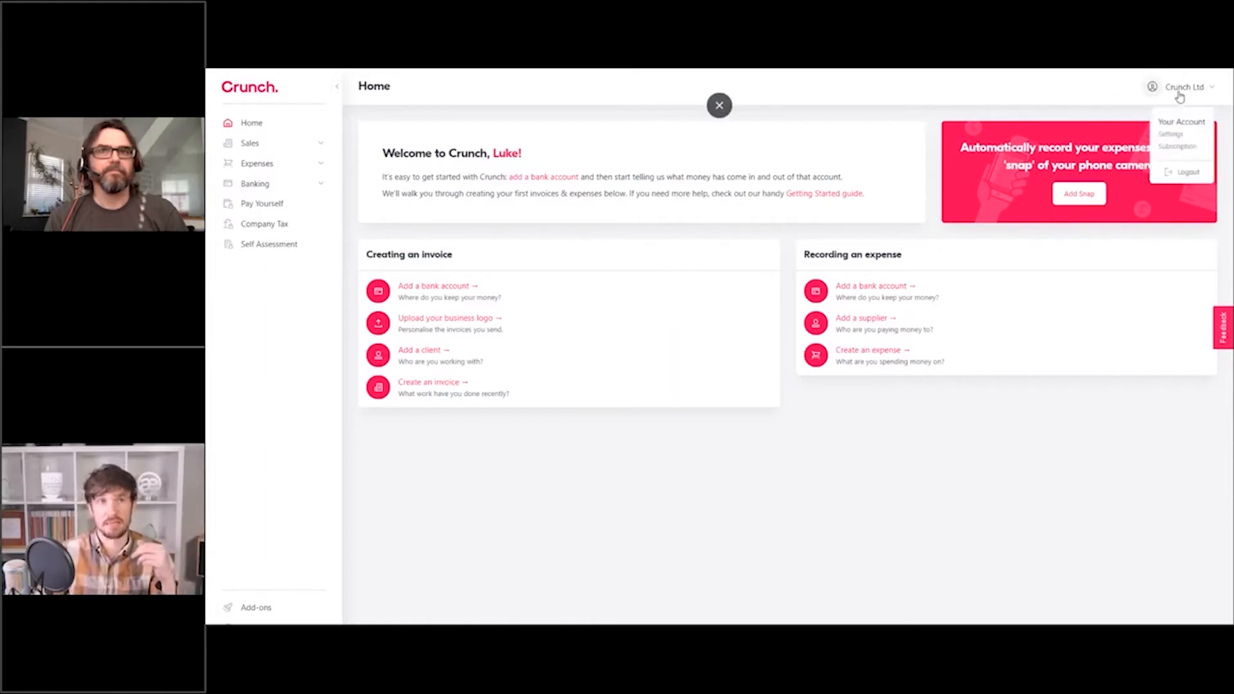
click(1170, 135)
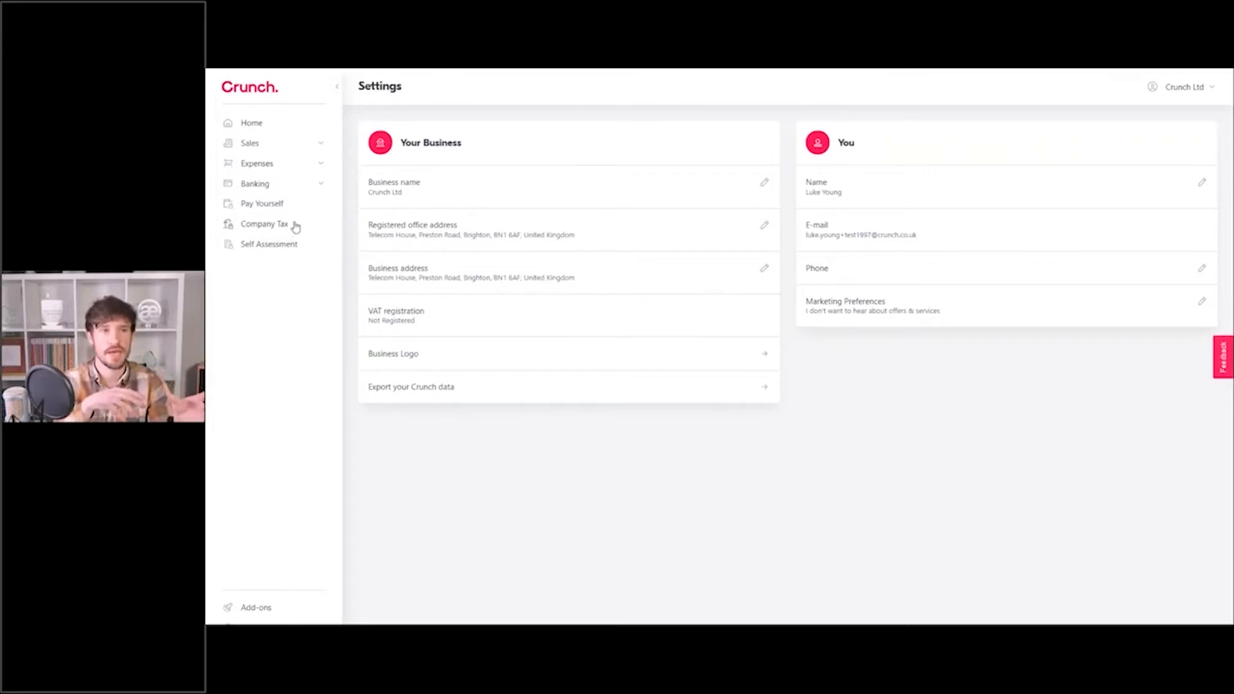
click(322, 183)
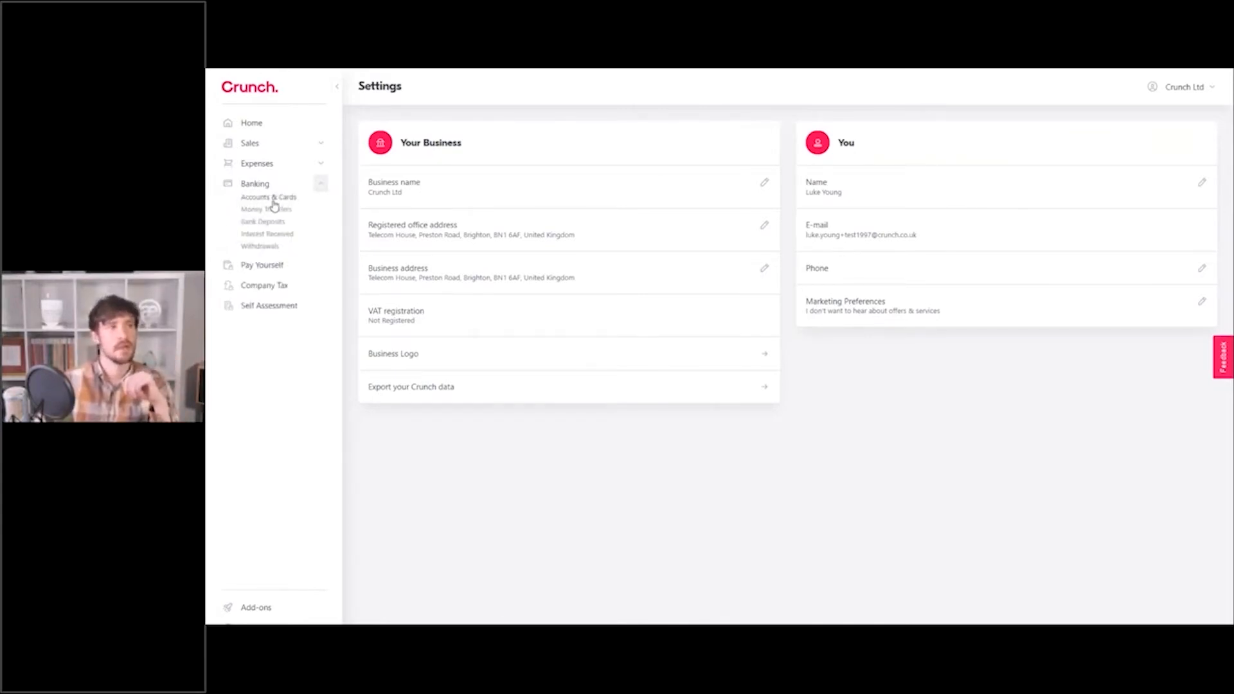
Go to the empty Accounts & Cards page and start adding a bank account.
click(269, 198)
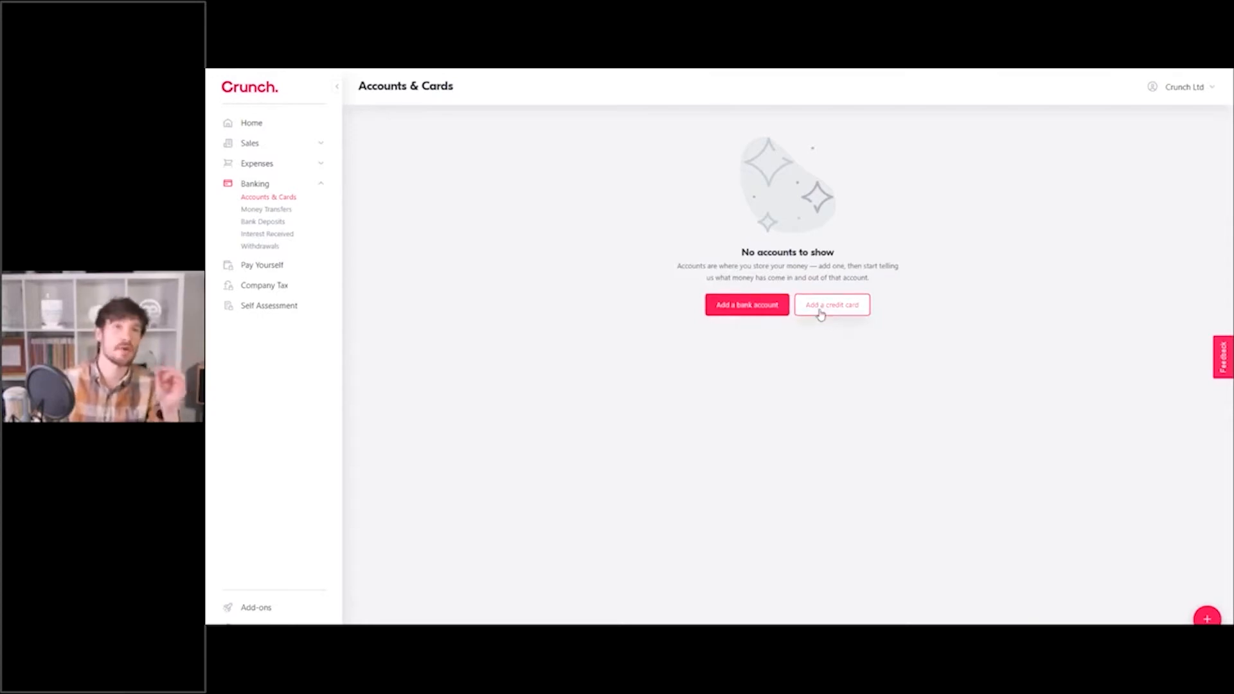
click(739, 310)
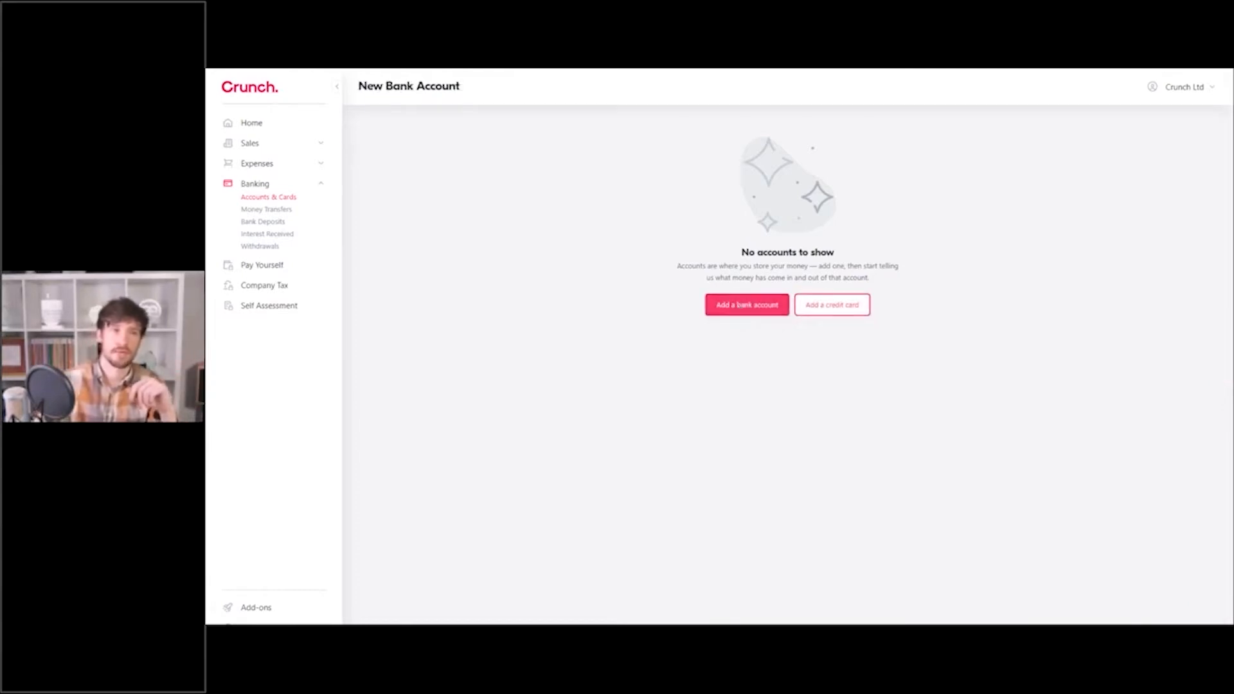
Enter display name 'Current' and bank 'HSBC' in the new bank account form.
click(663, 163)
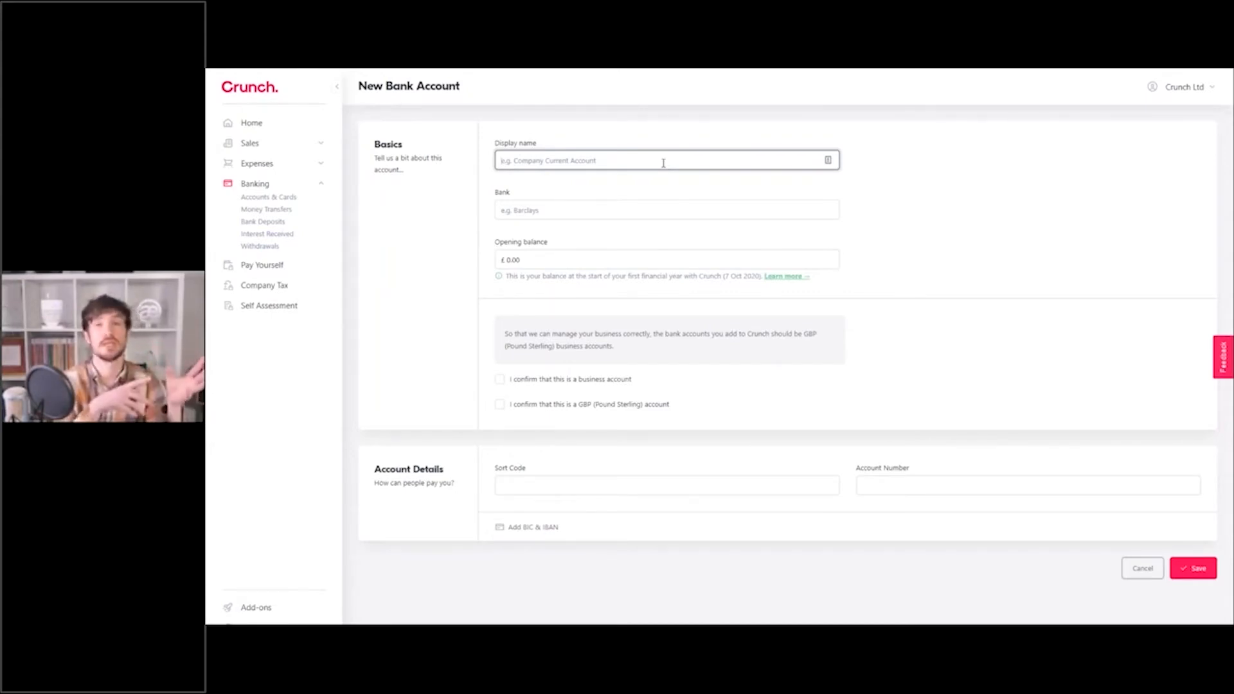
text(Current)
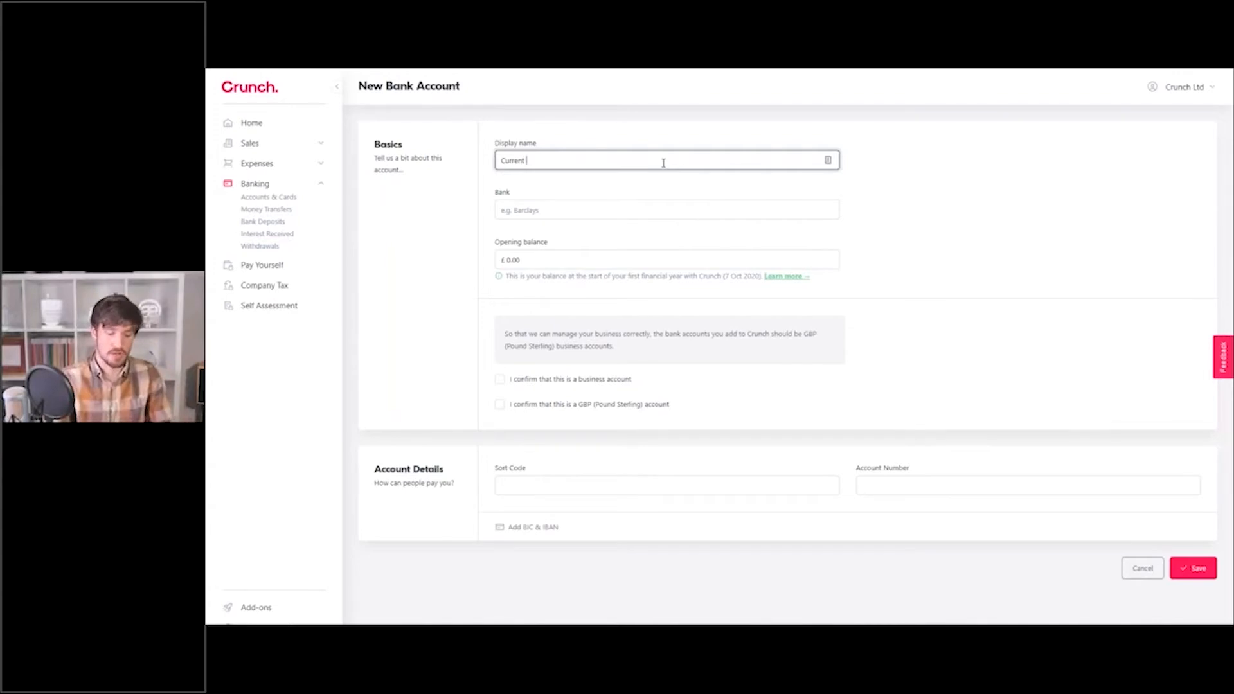
text(2)
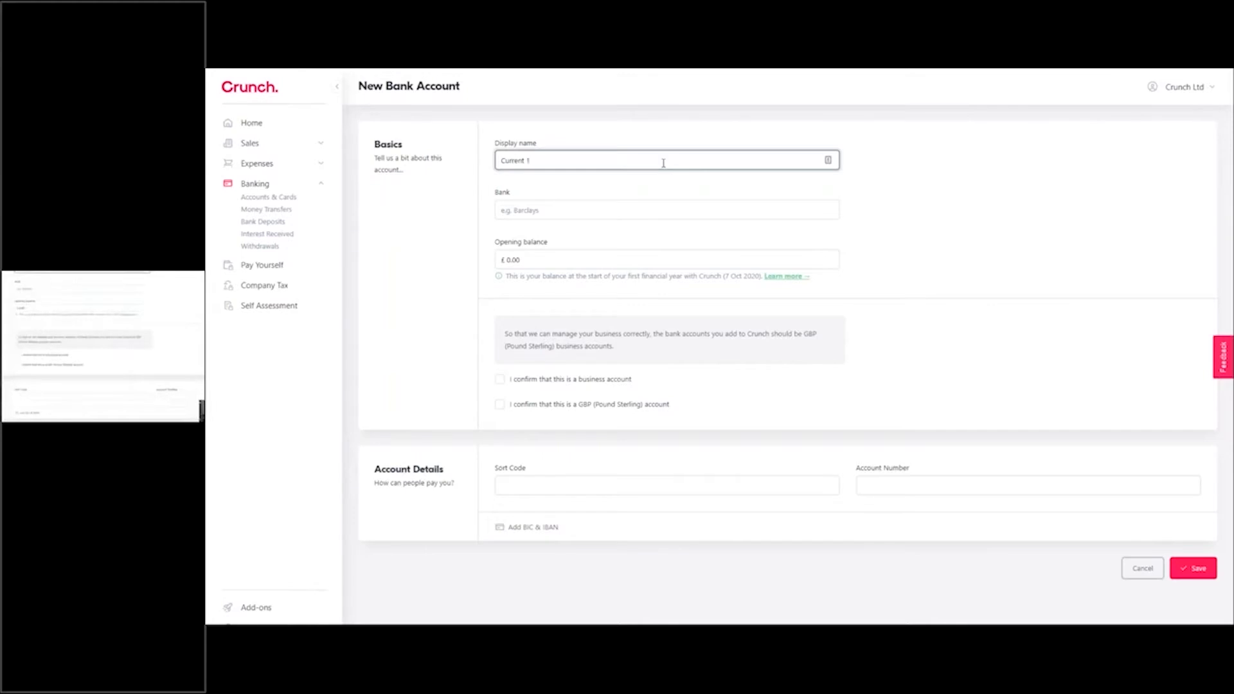
click(598, 217)
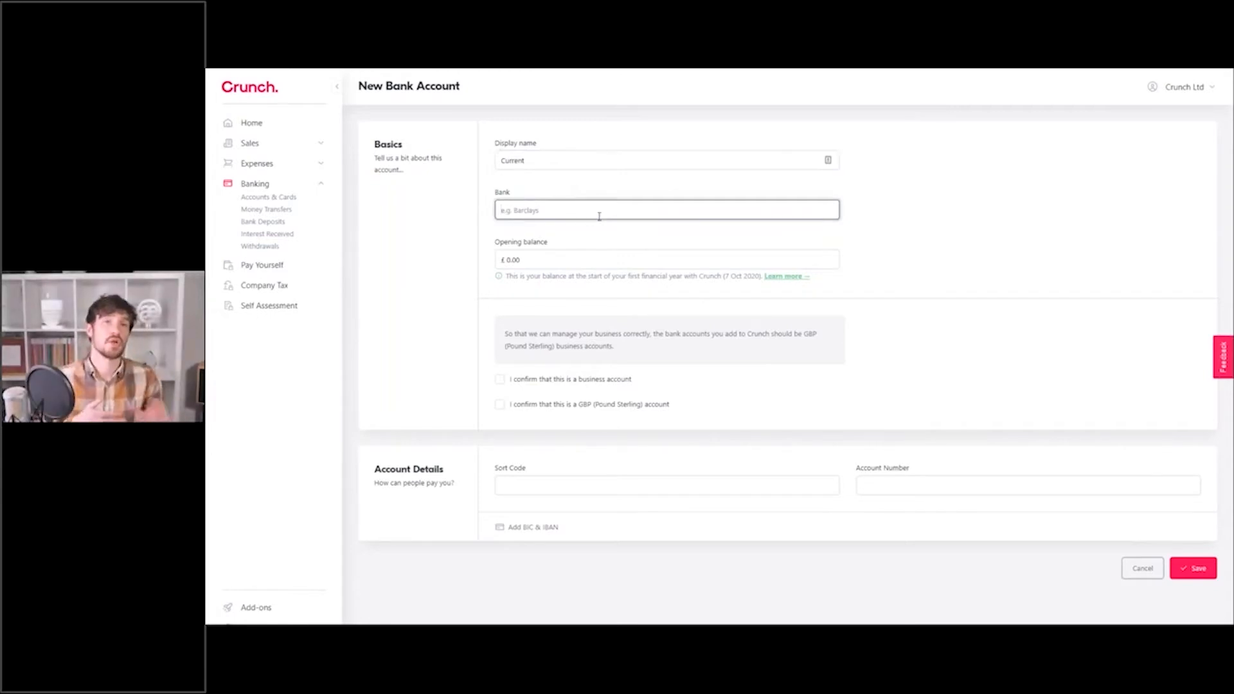
text(HSBC)
click(885, 202)
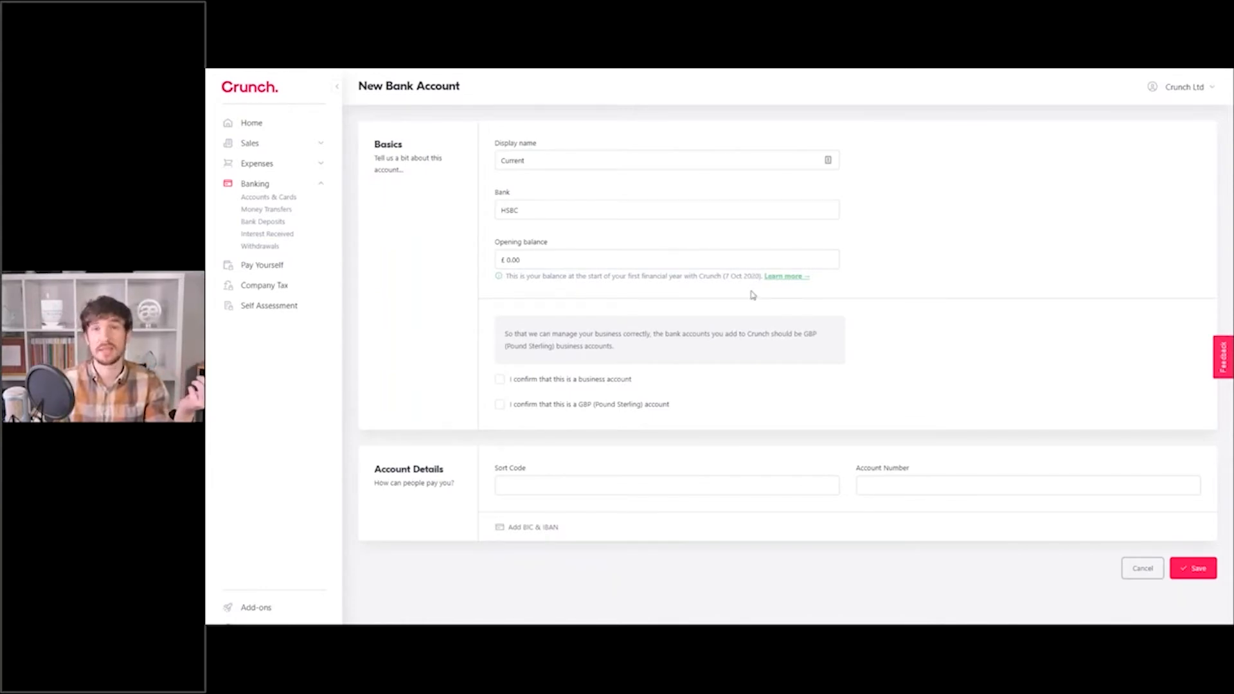
Confirm it's a GBP business account, enter the sort code and account number, and save.
click(582, 384)
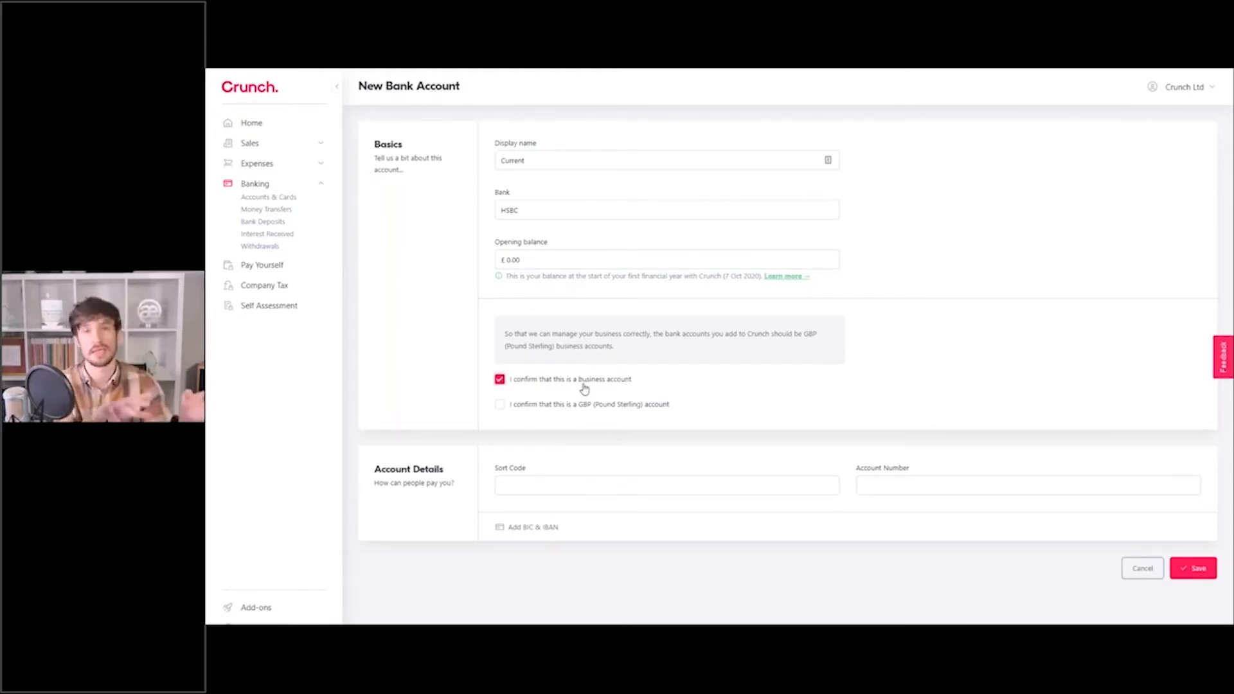
click(500, 409)
click(603, 492)
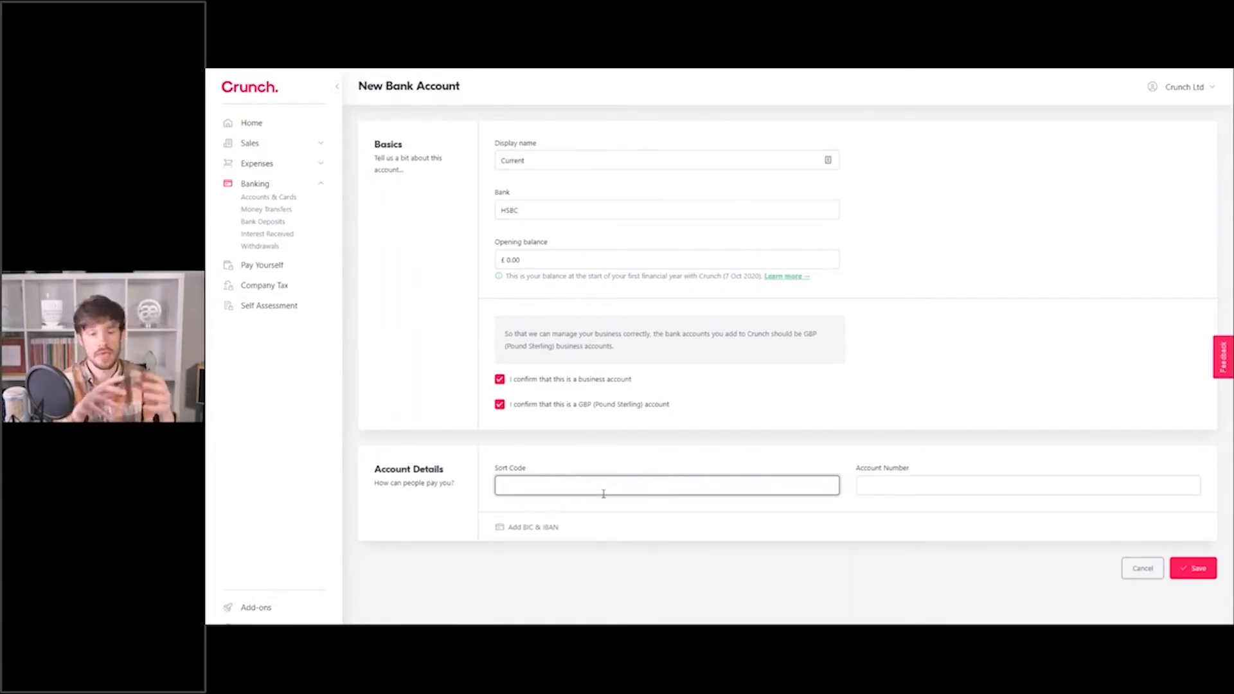
text(1-11-11)
key(Tab)
text(12)
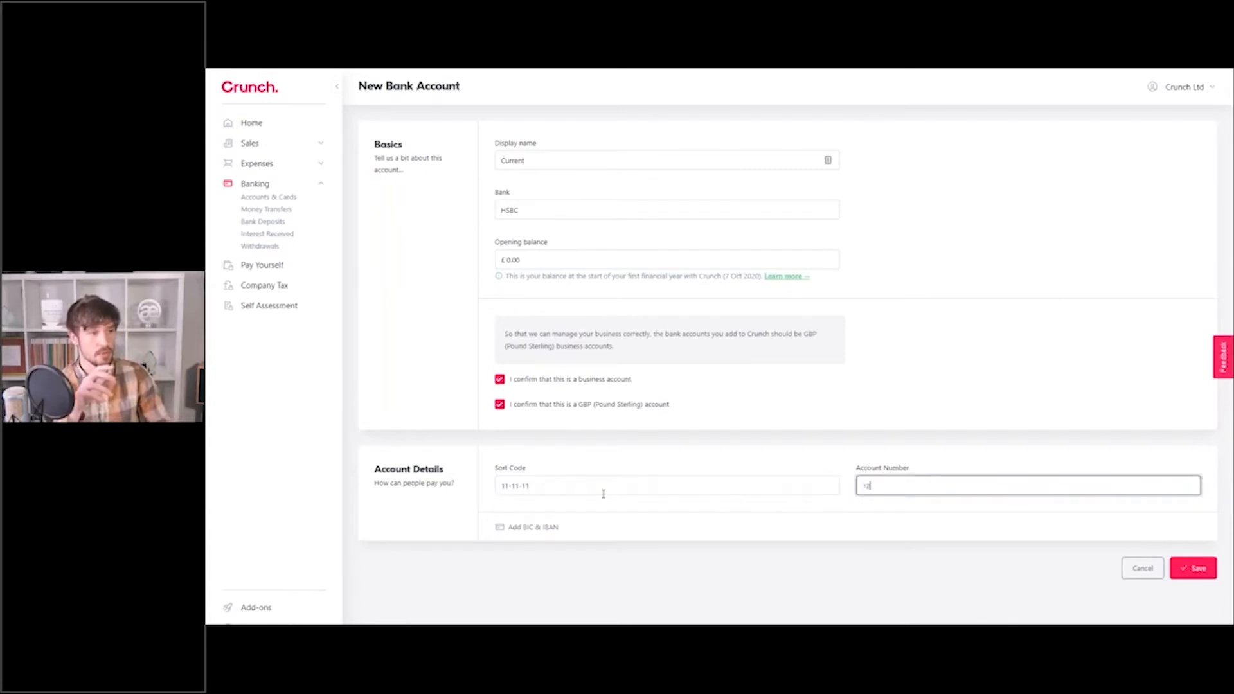
text(345678)
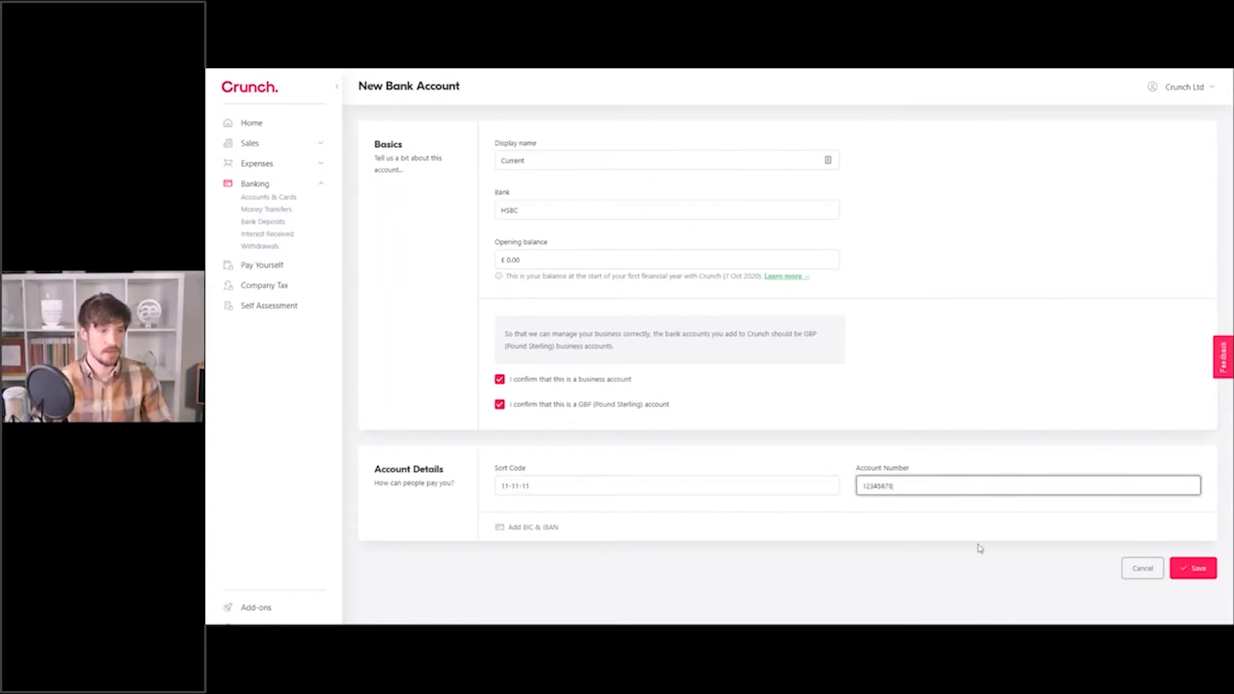
click(1198, 568)
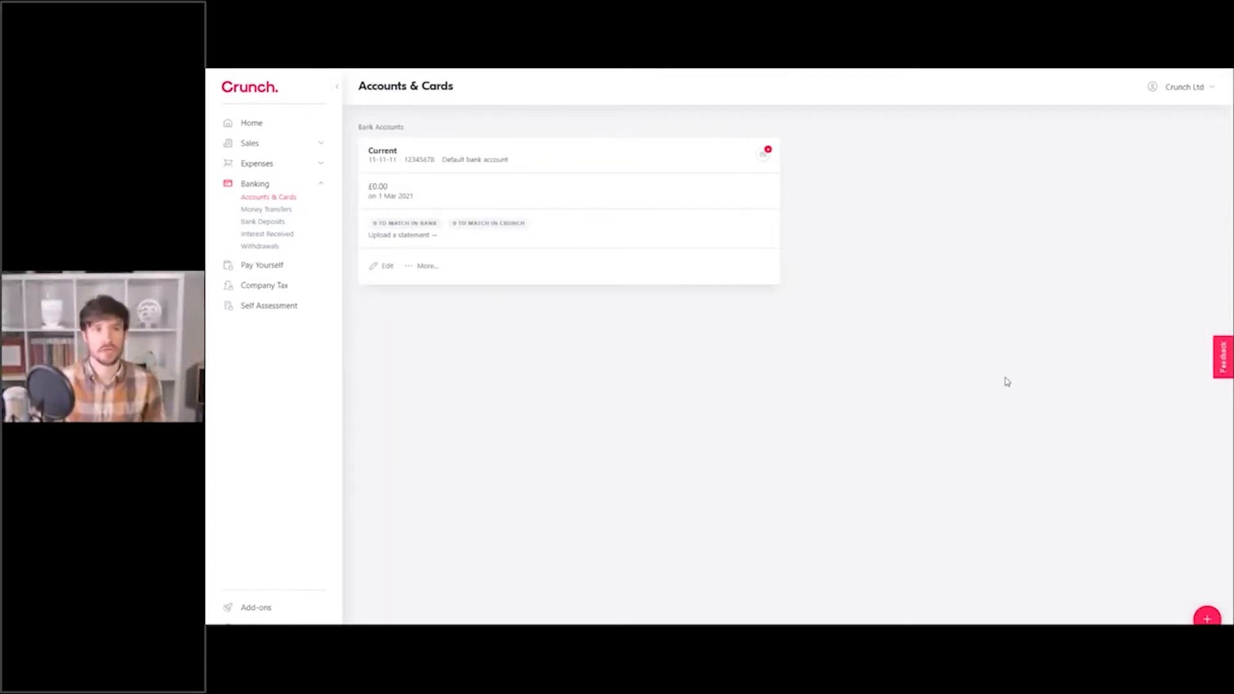
Start a new credit card named 'Mastercard' and enter its last four digits.
click(1205, 617)
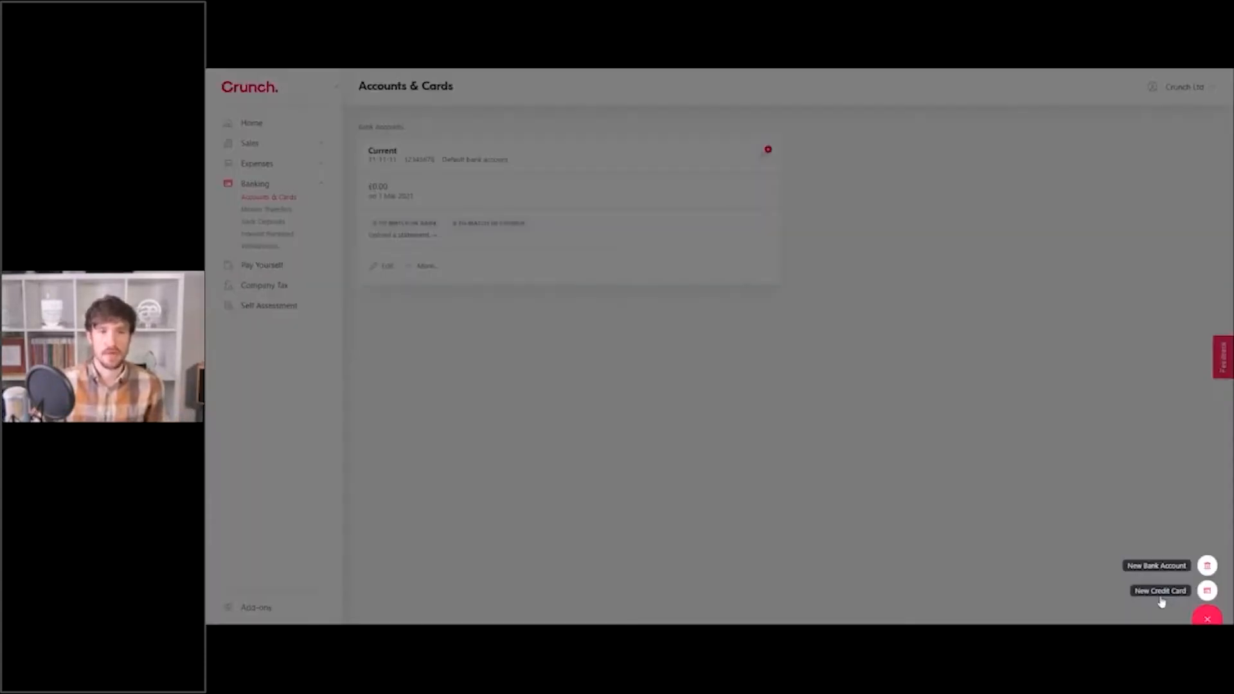
click(1041, 480)
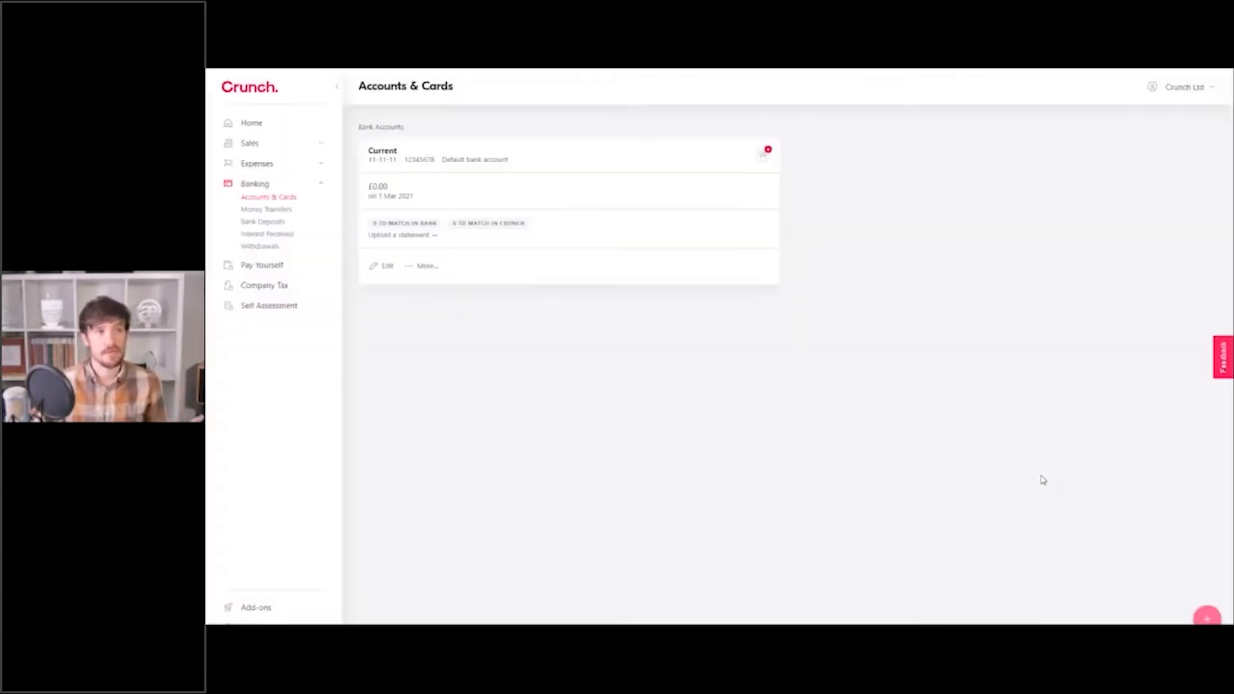
click(1208, 620)
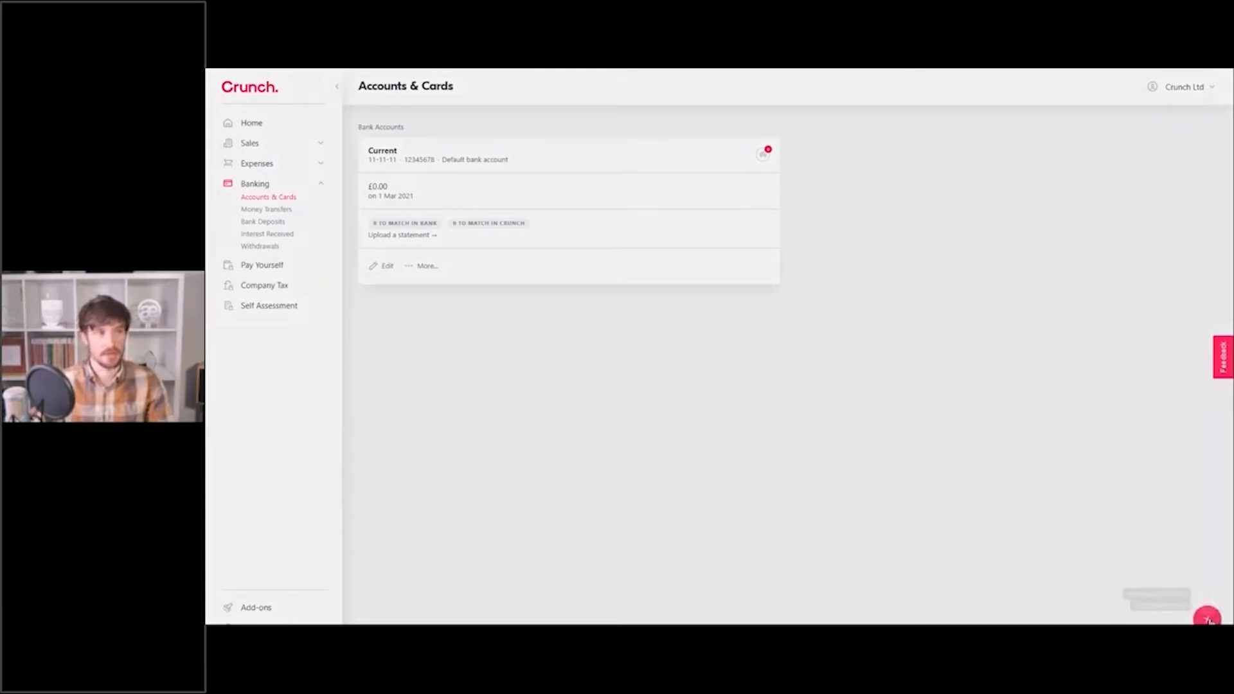
click(1207, 583)
click(617, 168)
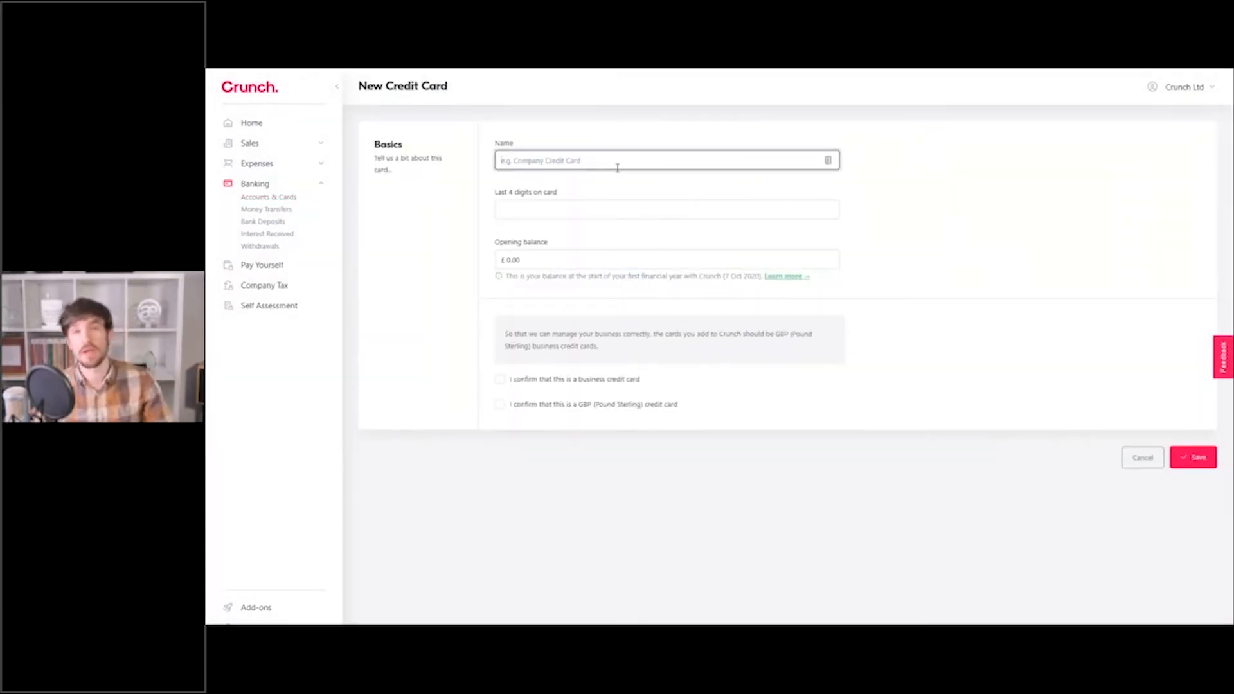
text(Mastercard)
key(Tab)
text(1)
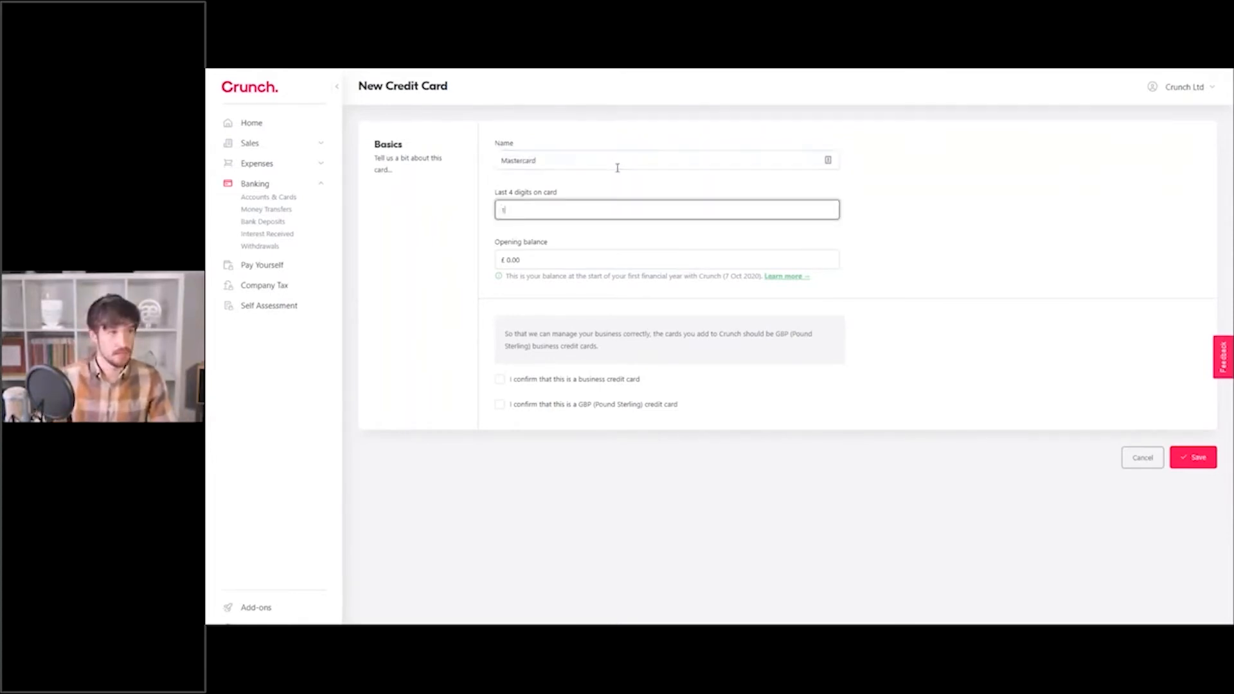
text(234)
Keep the 0.00 opening balance, confirm it's a GBP business card, and save.
key(Tab)
click(919, 222)
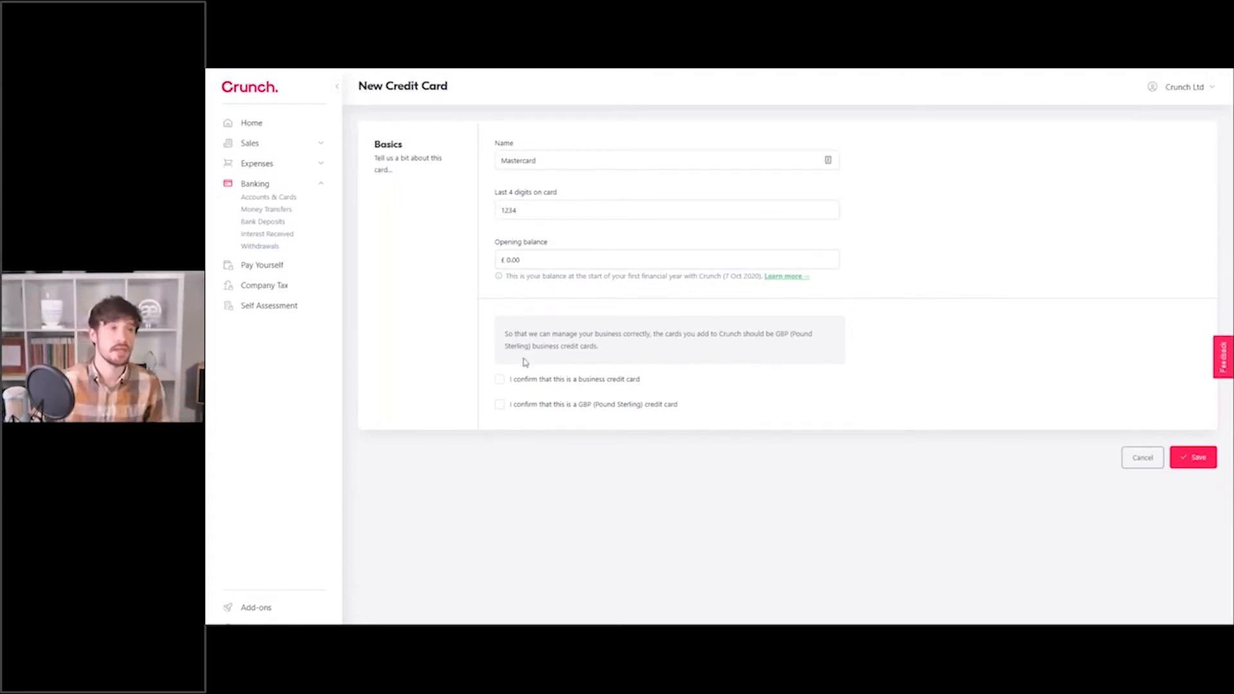
click(501, 380)
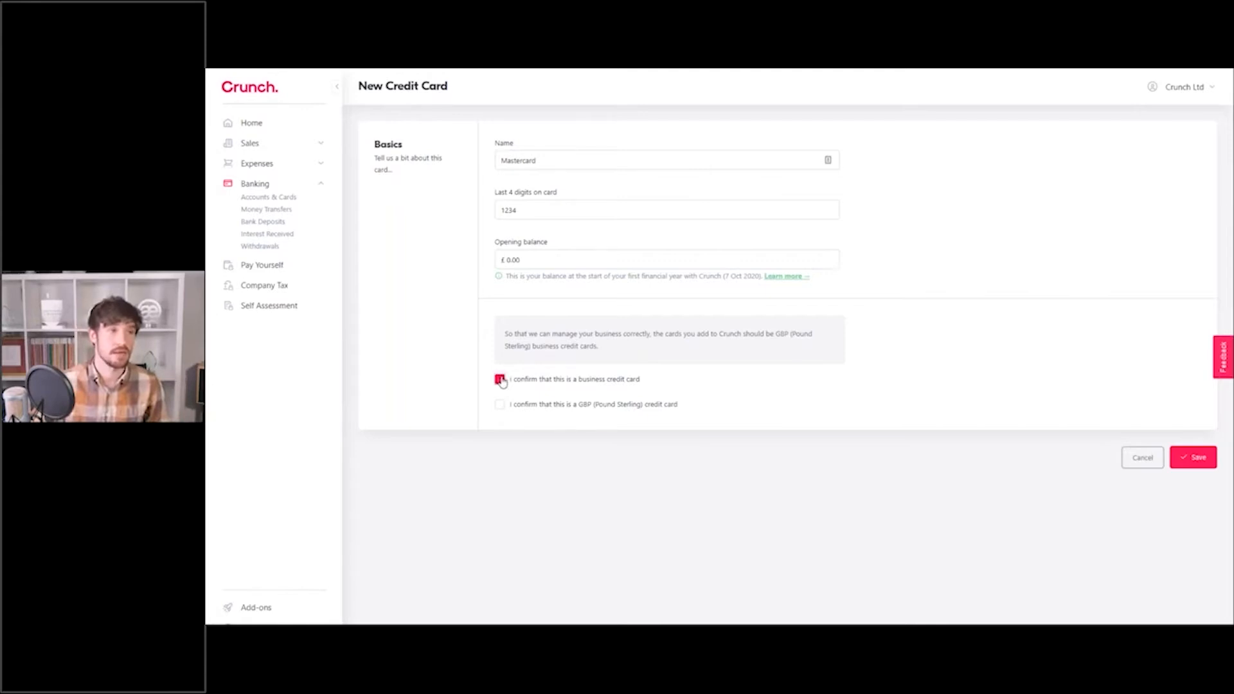
click(499, 404)
click(1193, 457)
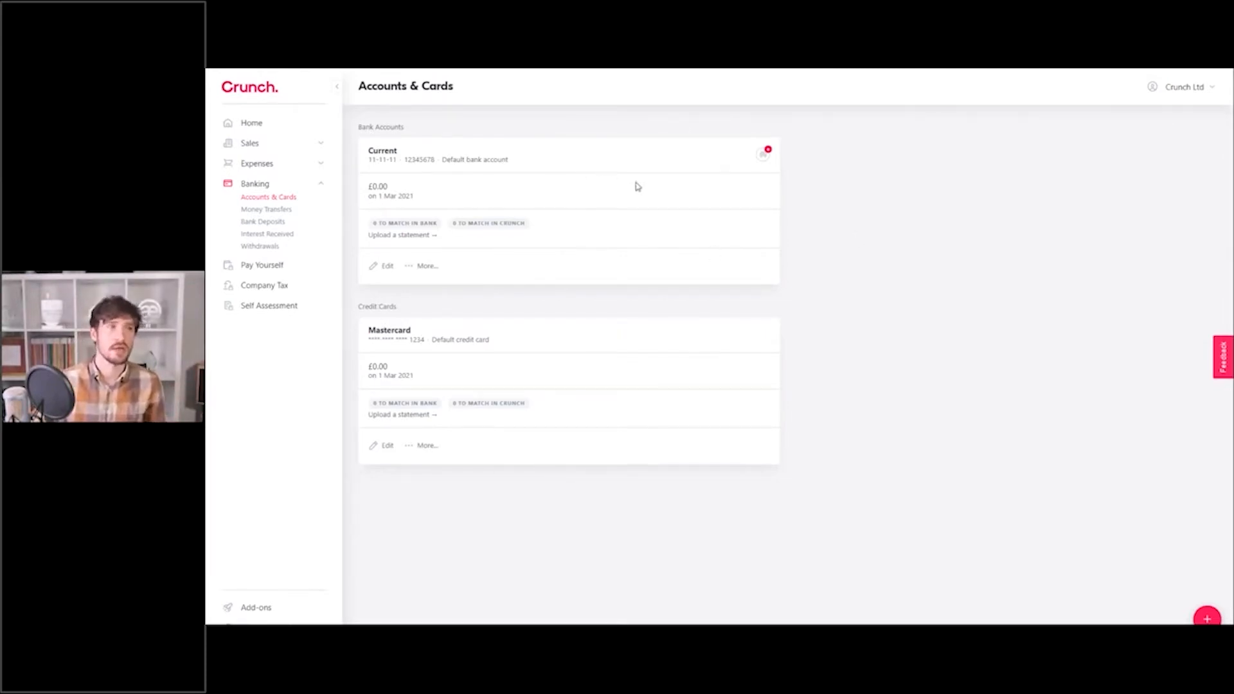
Open the bank-feed connection details from the Current account's feed icon.
mouse_move(763, 154)
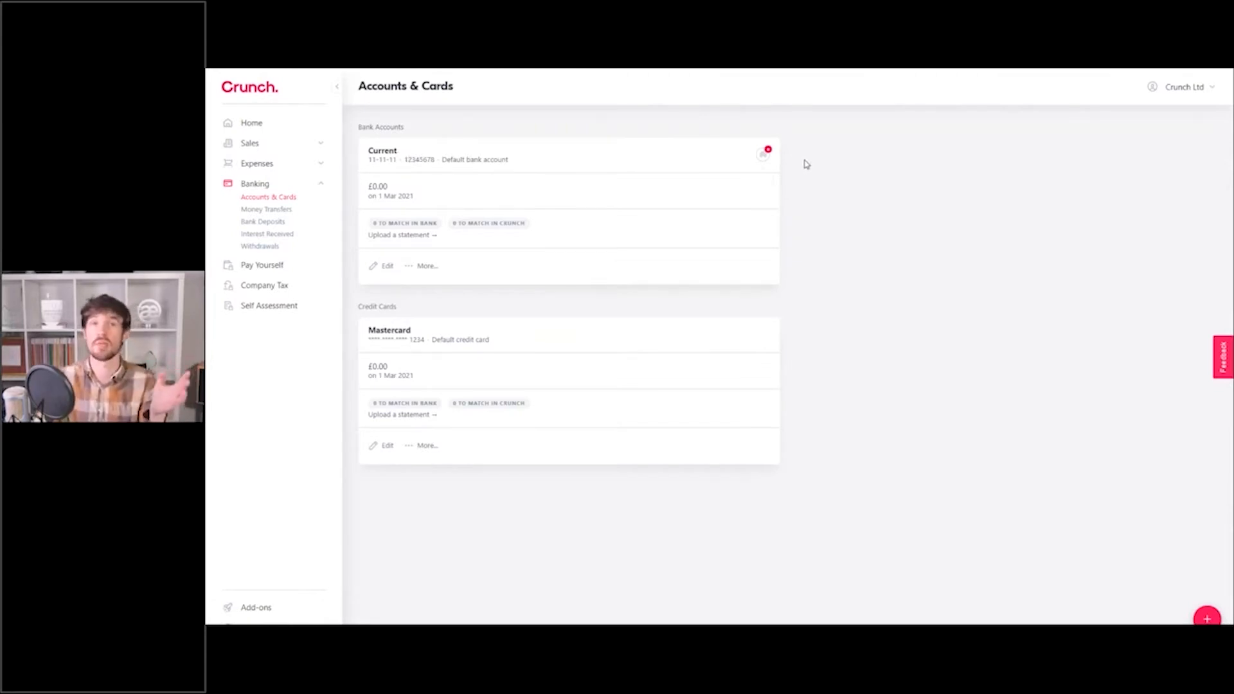
mouse_move(764, 154)
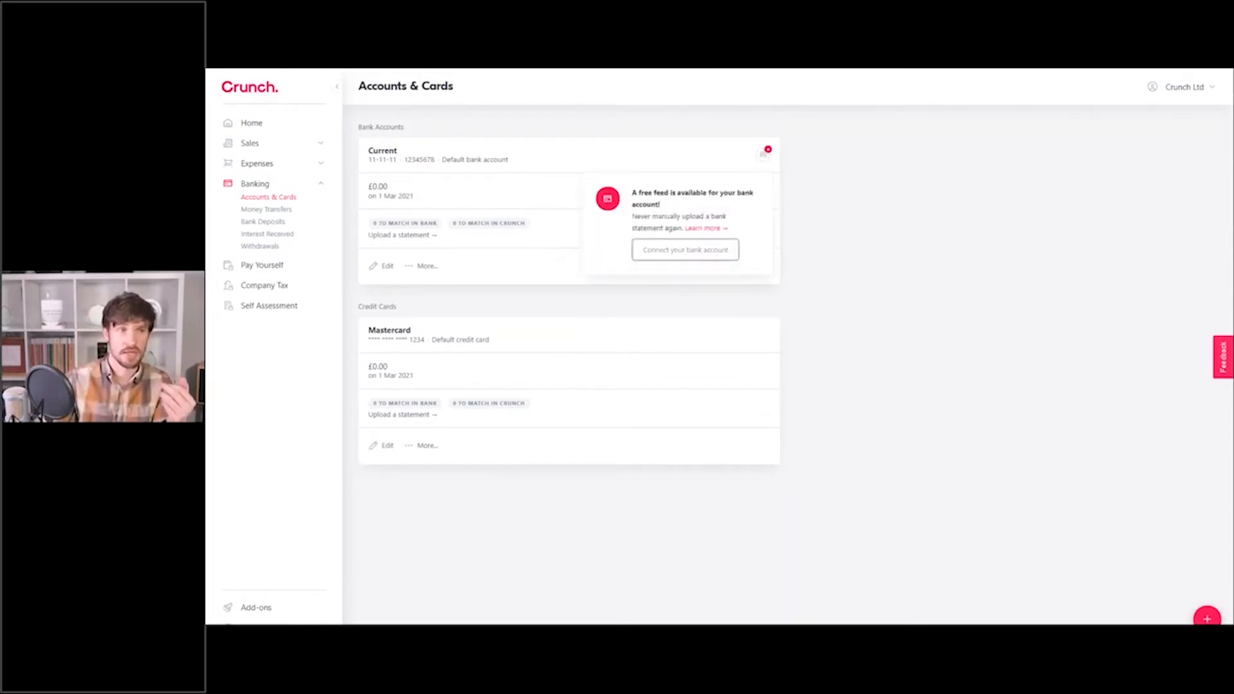
click(685, 249)
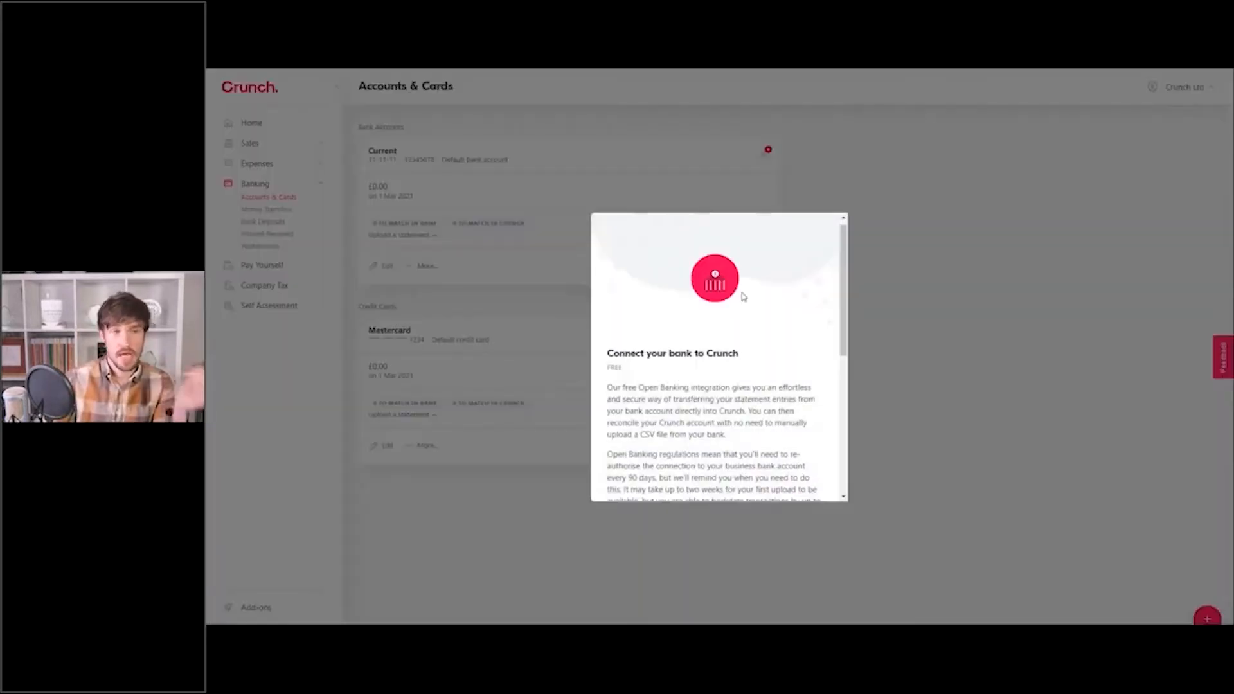
Accept the bank-feed service description and start connecting the bank account.
scroll(735, 338, down, 4)
scroll(735, 337, down, 2)
click(611, 445)
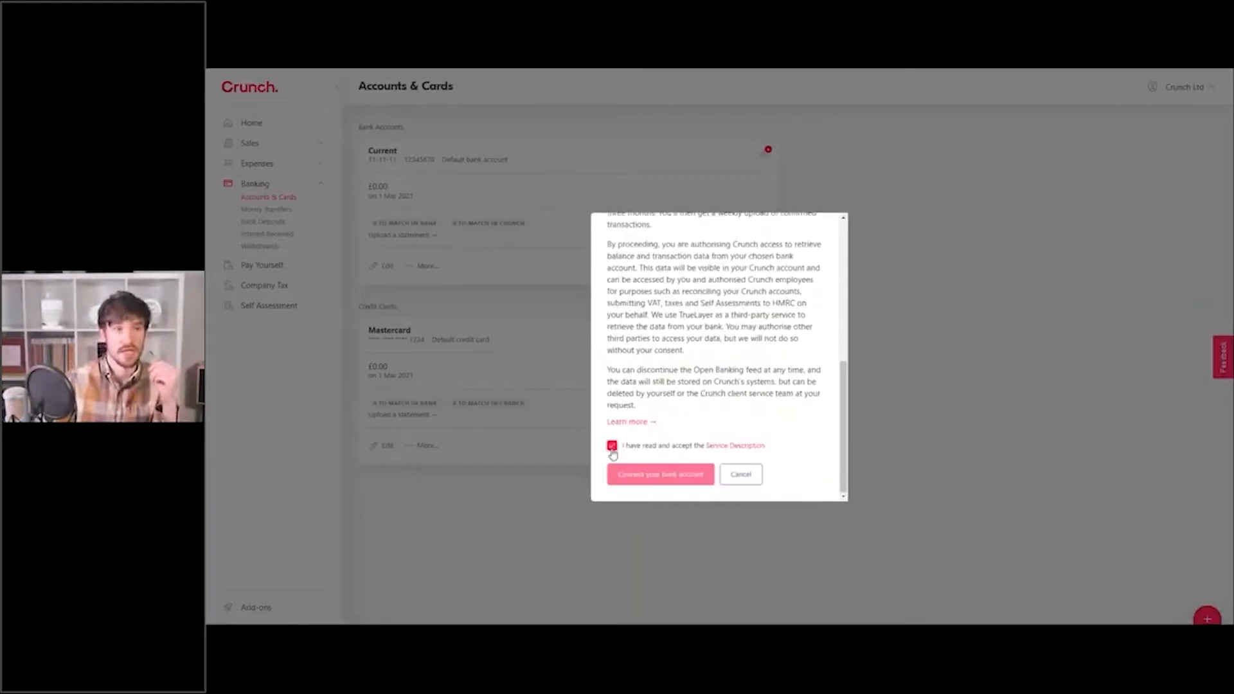
click(649, 476)
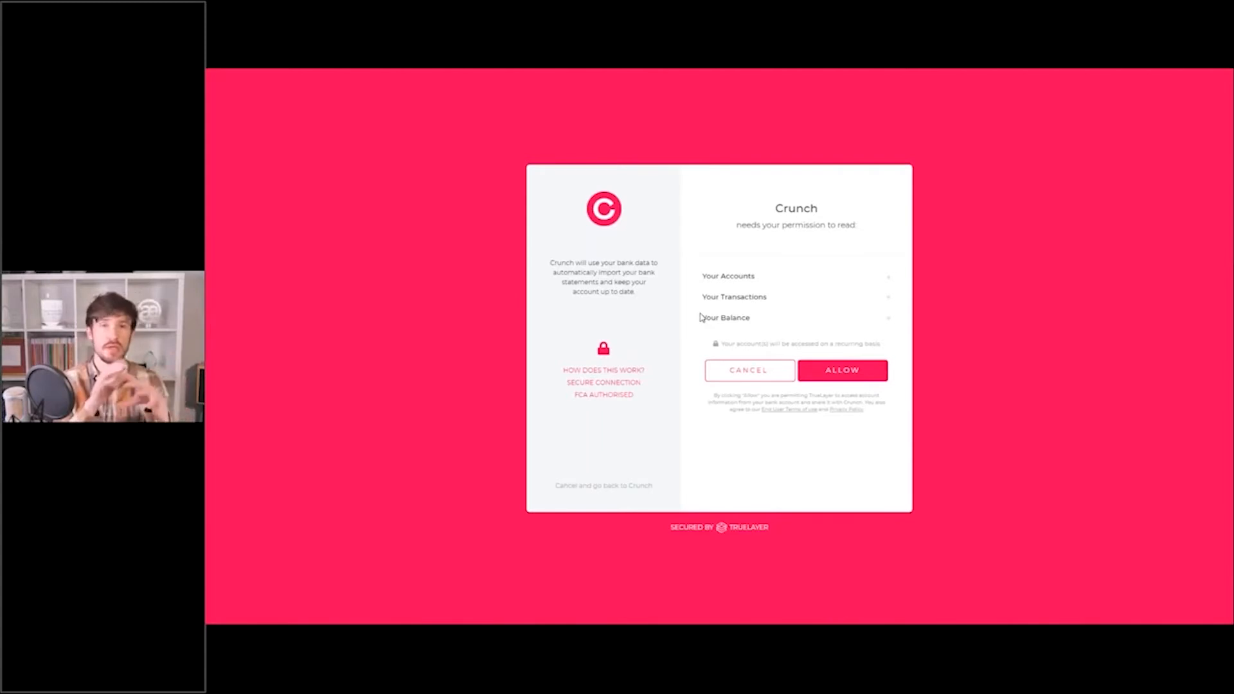
Go back three browser pages to leave the bank connection flow for Accounts & Cards.
right_click(448, 283)
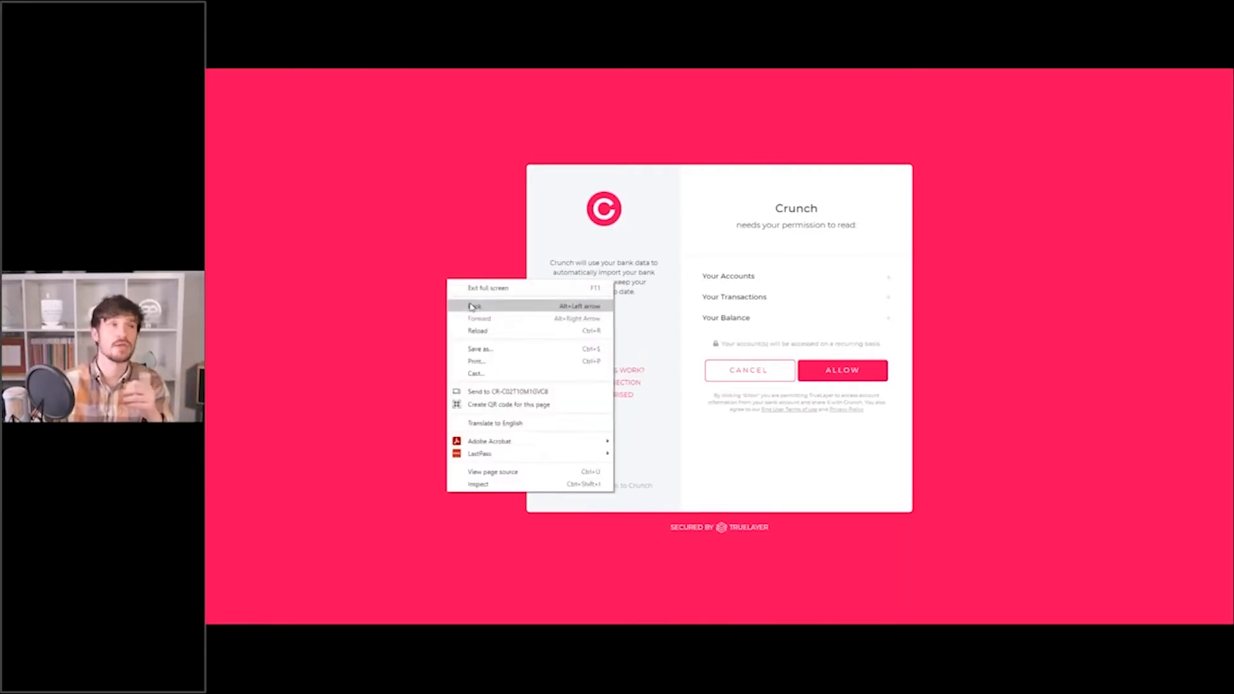
click(472, 307)
right_click(469, 303)
click(482, 331)
right_click(482, 335)
click(496, 353)
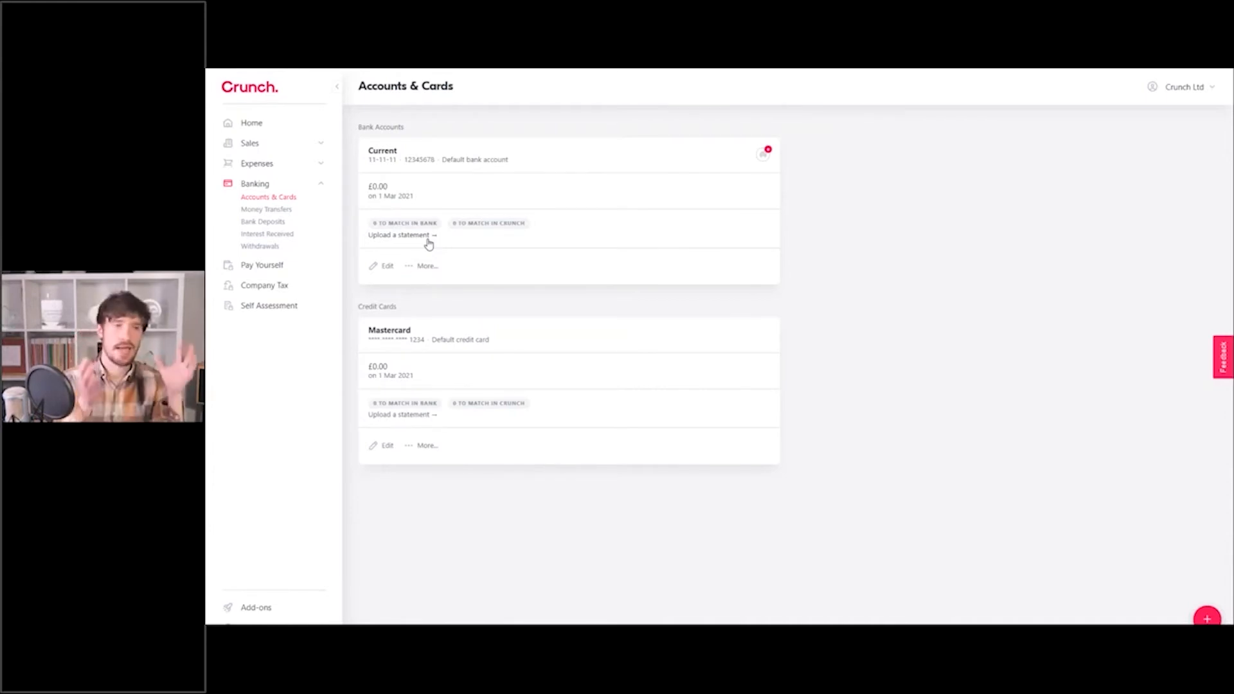
click(765, 159)
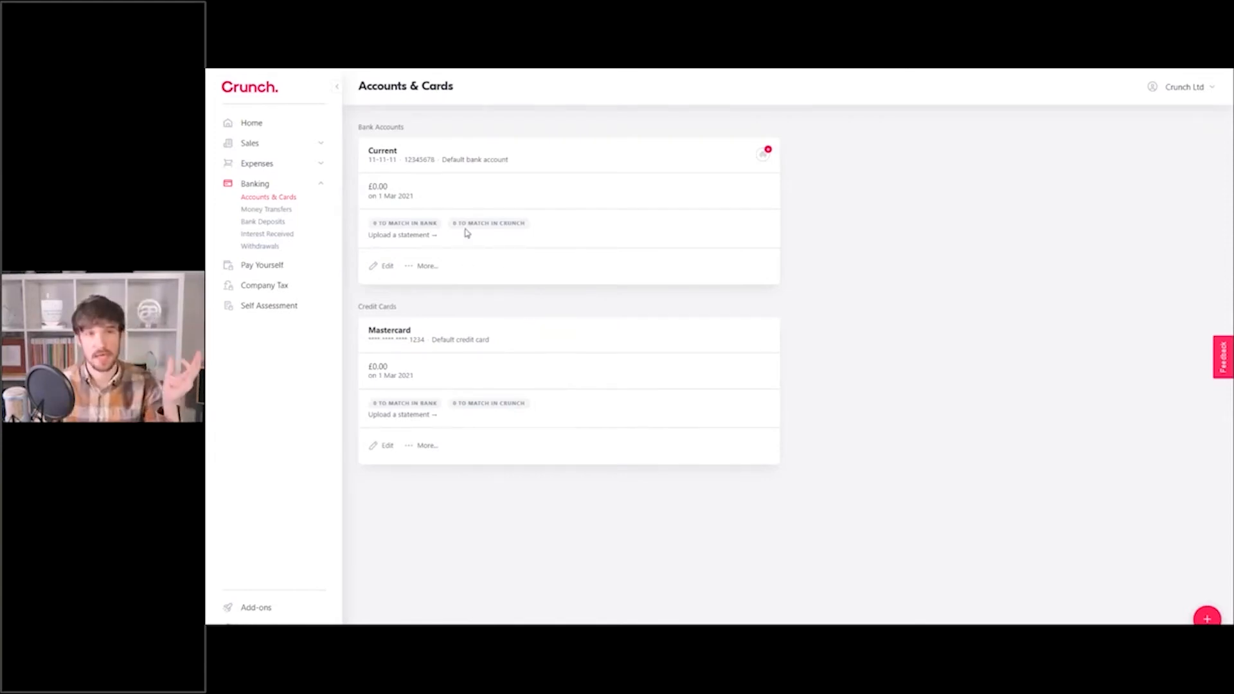
click(321, 184)
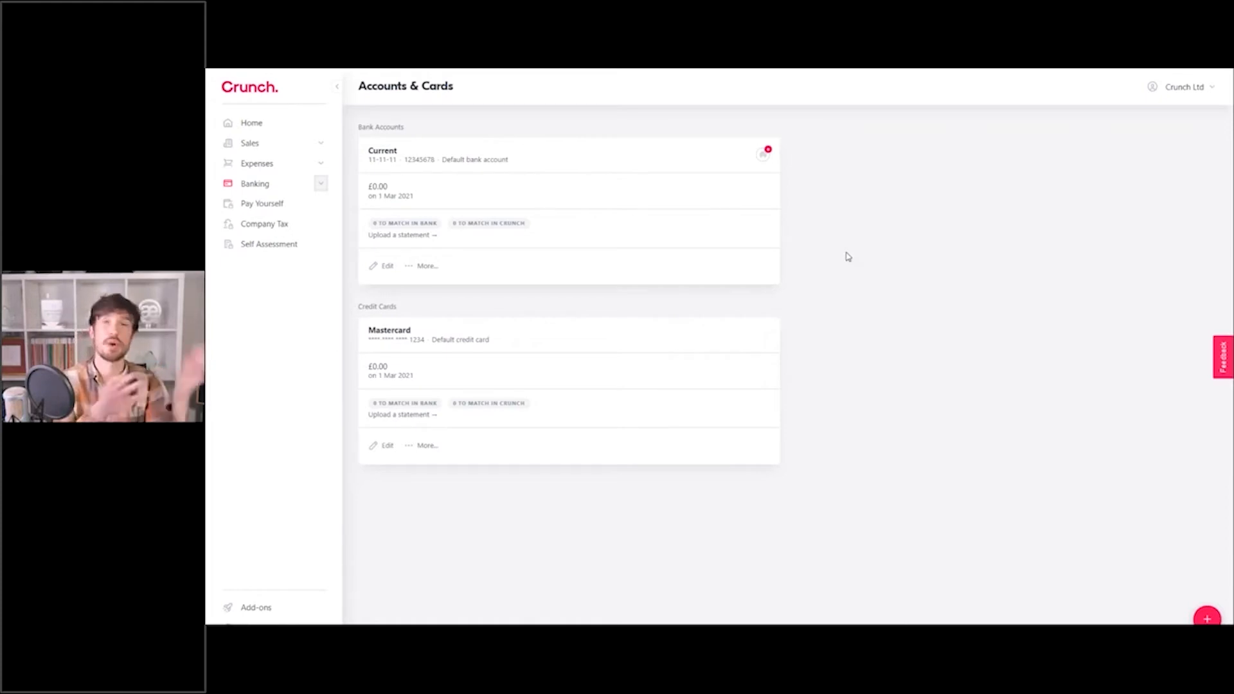
click(321, 166)
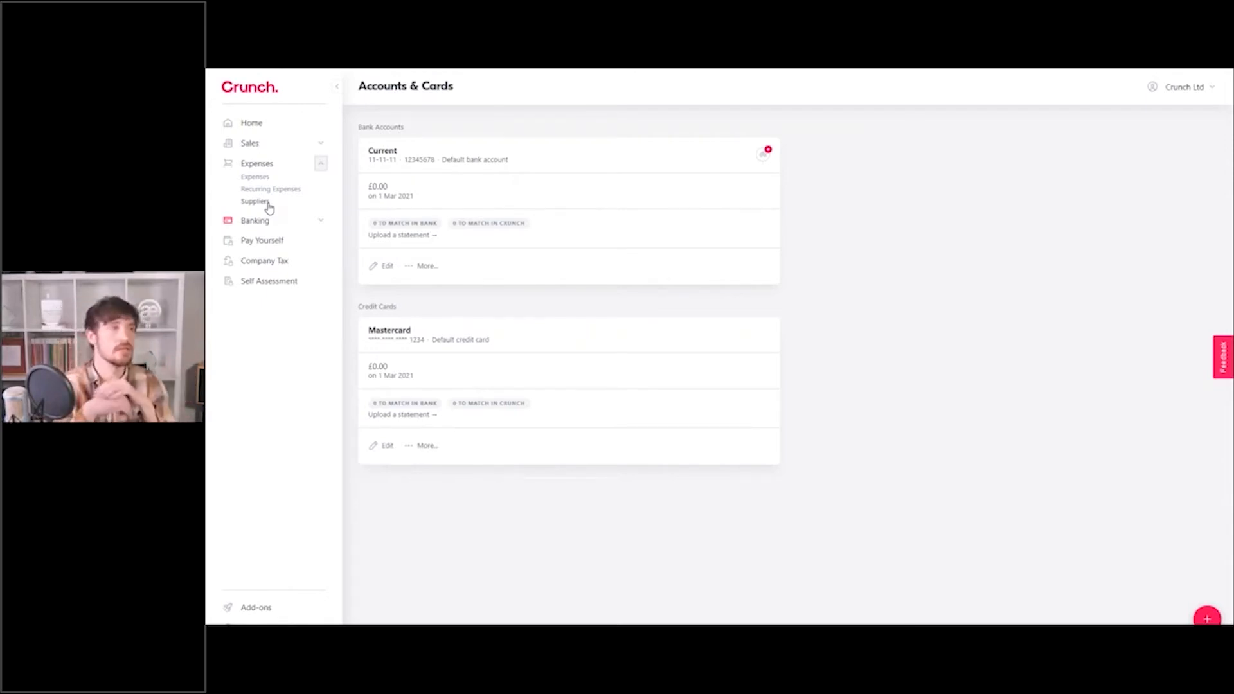
Go to the Suppliers list and start a new supplier.
click(268, 204)
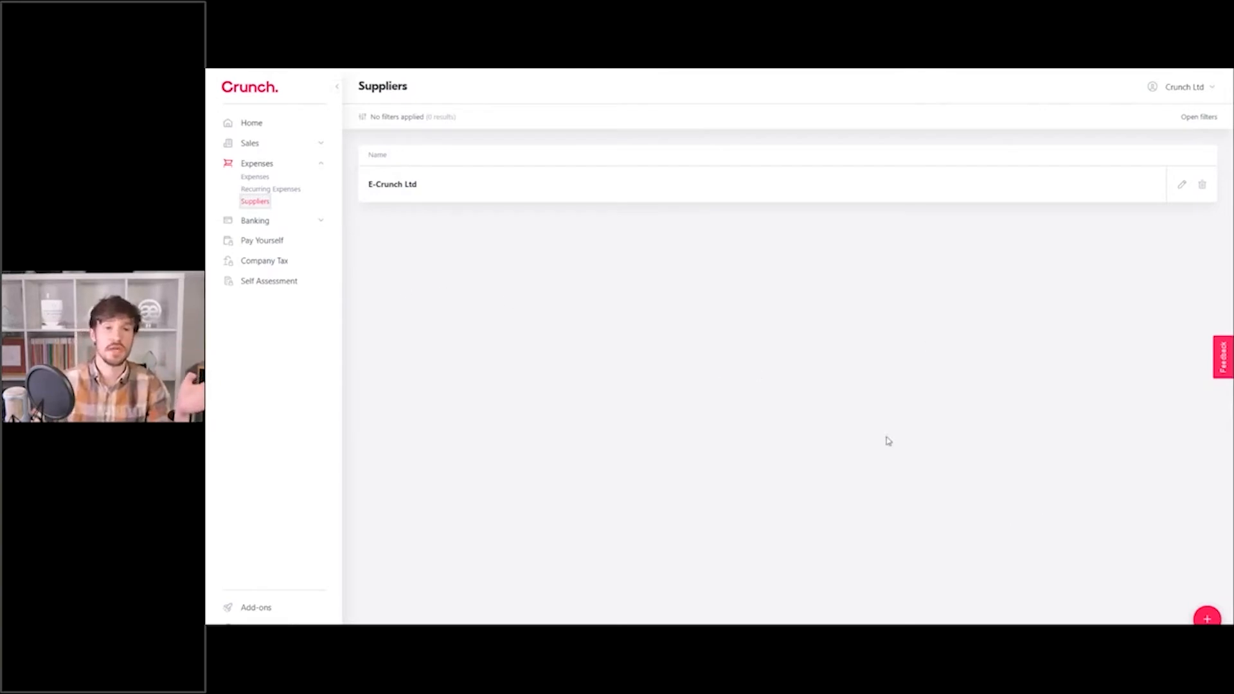
click(1208, 618)
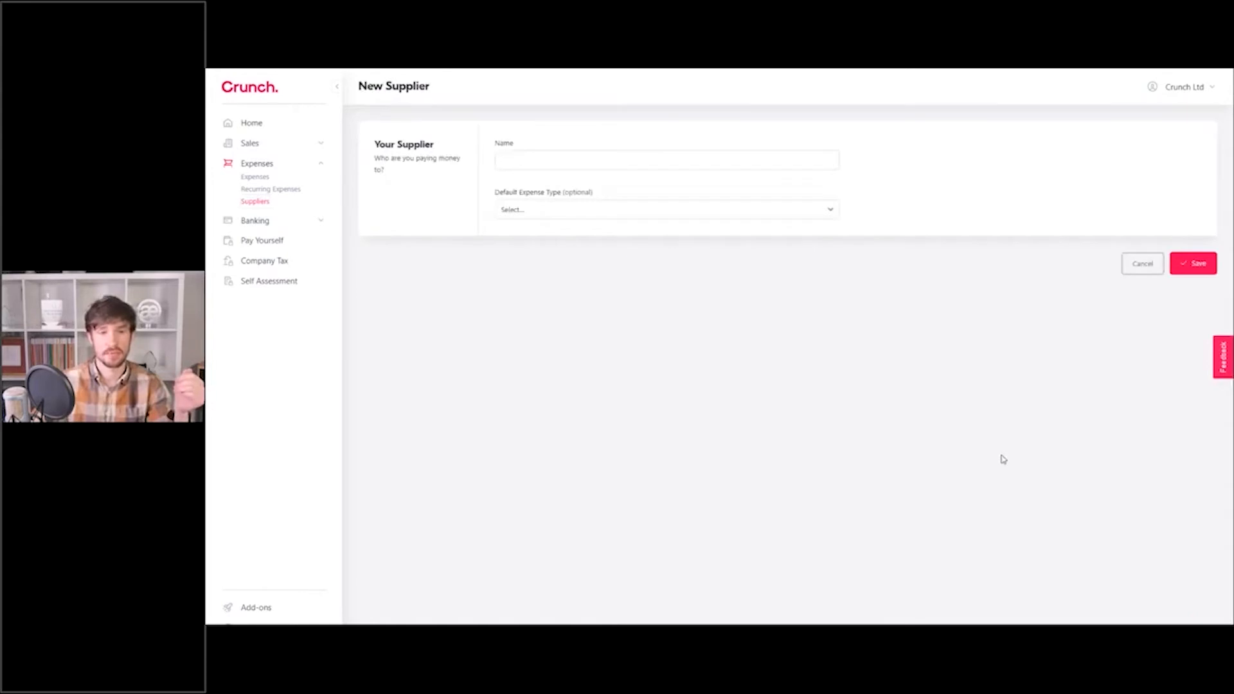
Save supplier 'Food' with default expense type Subsistence (not entertaining).
click(572, 167)
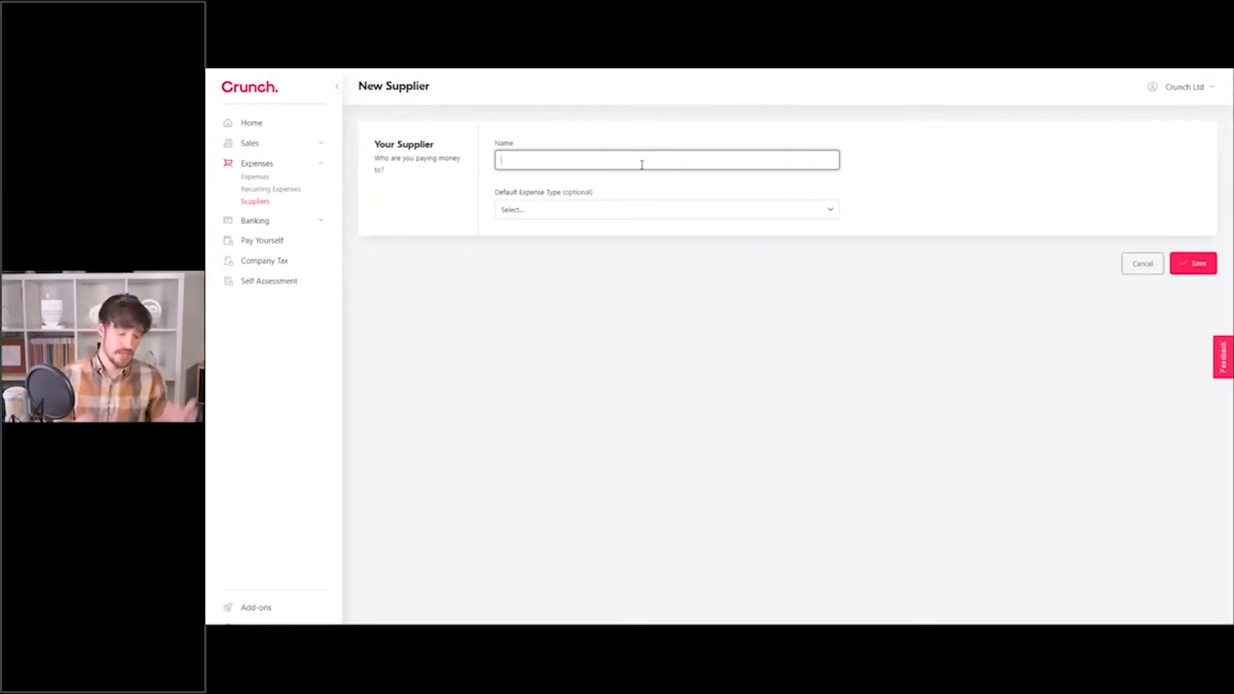
text(Fo)
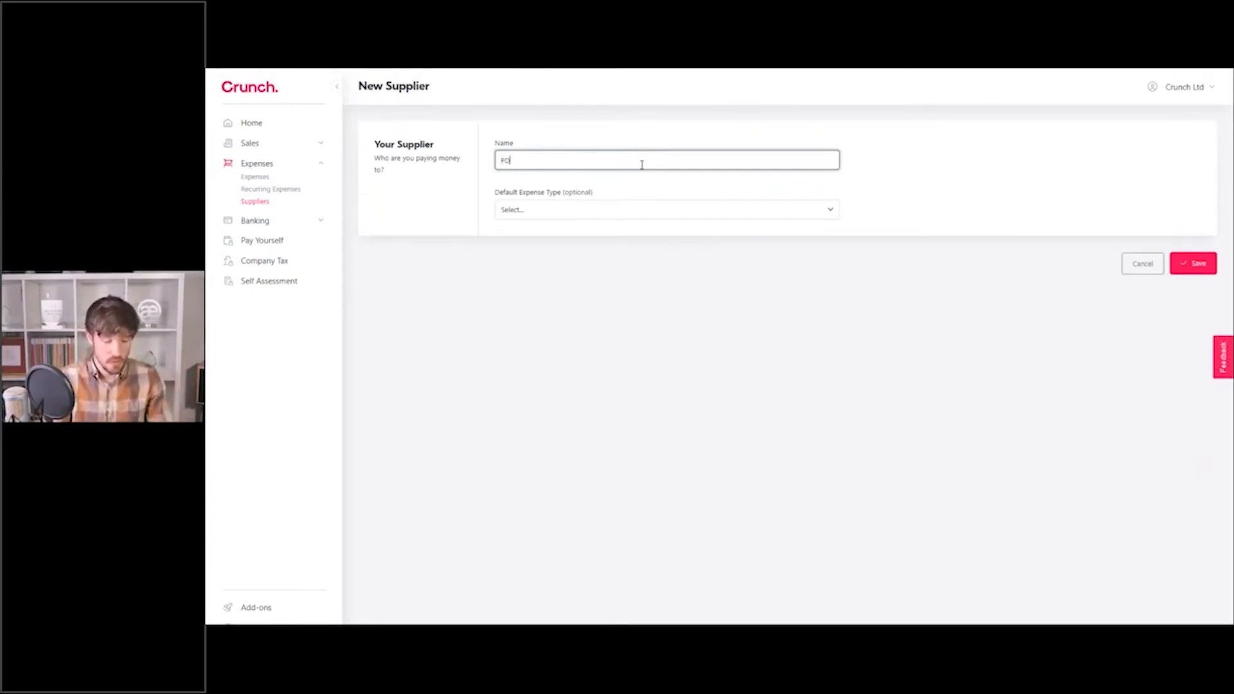
text(od)
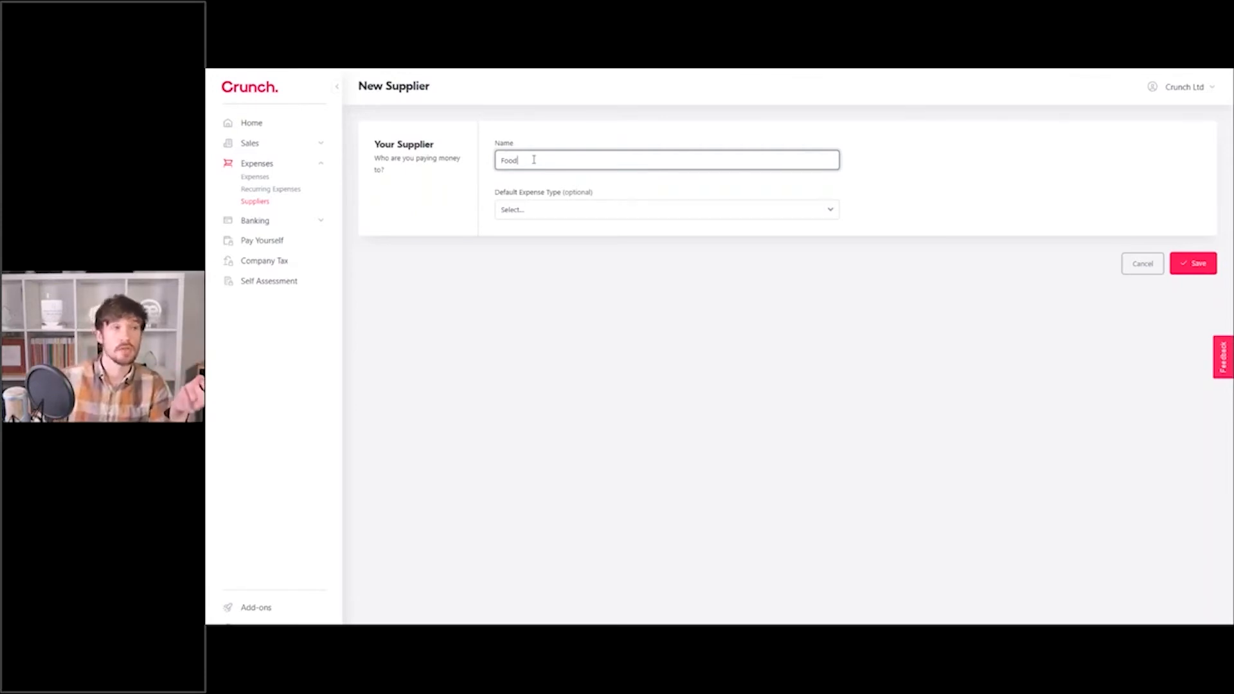
double_click(532, 160)
click(532, 160)
click(546, 214)
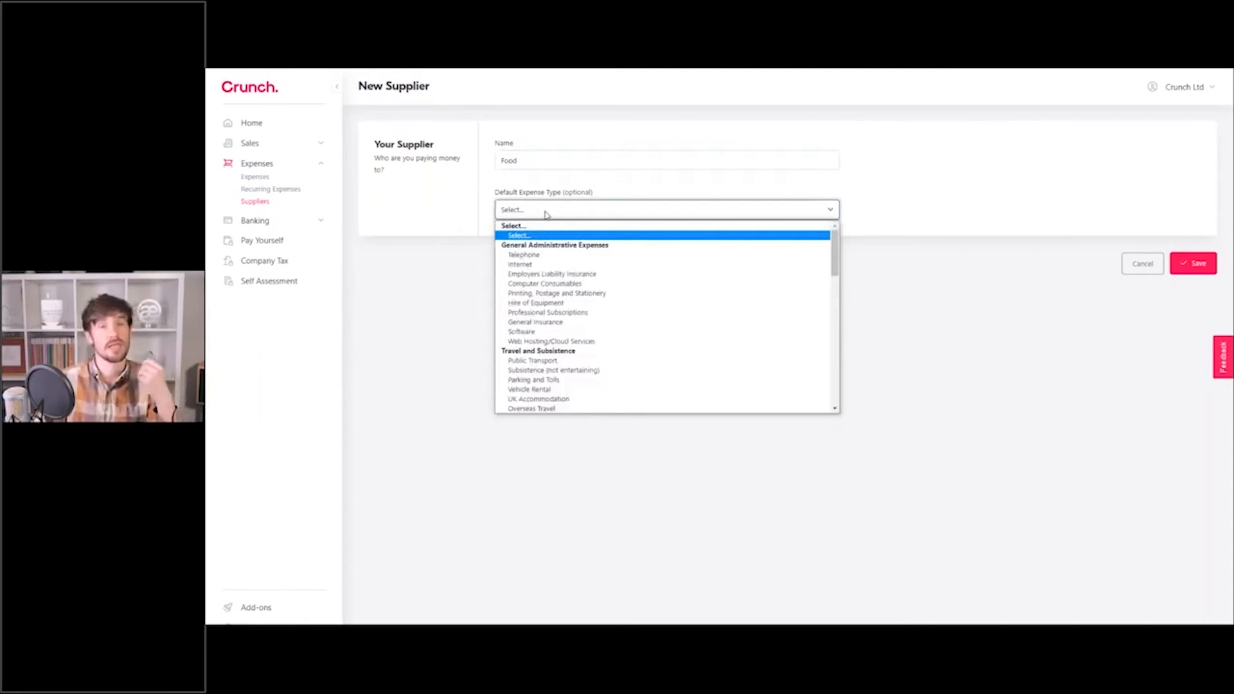
click(565, 371)
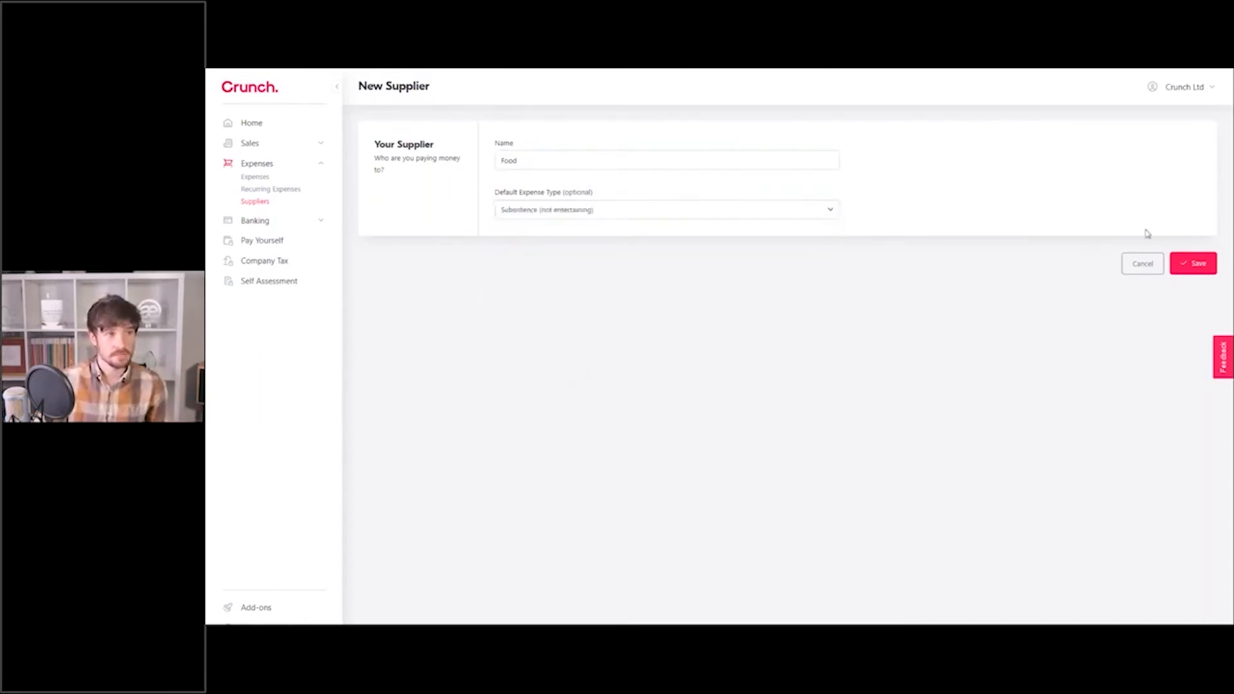
click(1207, 264)
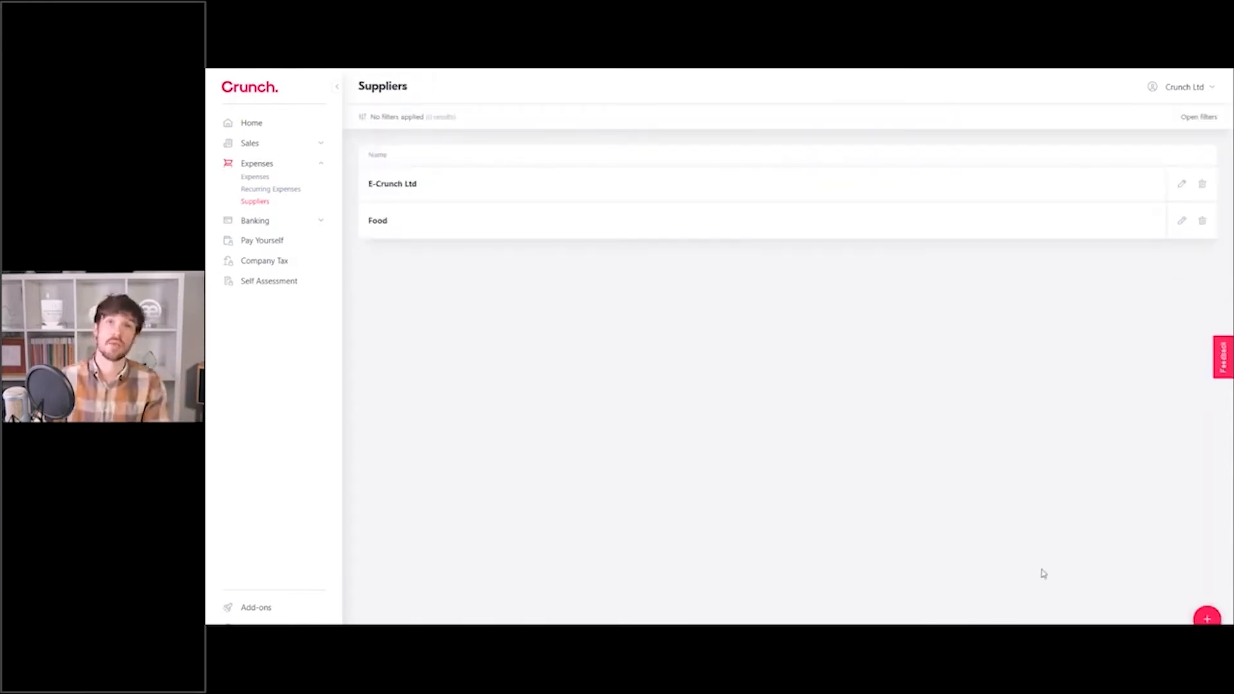
Add and save supplier 'Public Transport' with default expense type Public Transport.
click(1206, 618)
click(532, 155)
text(Pub)
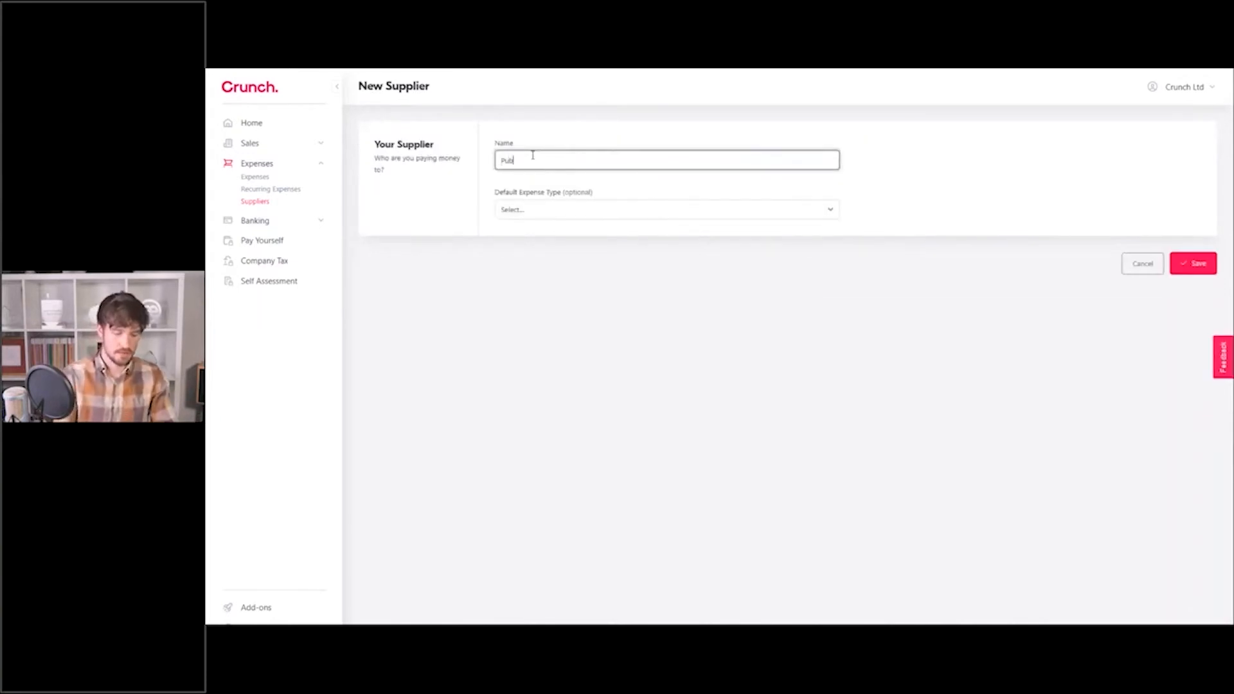
text(lic Transport)
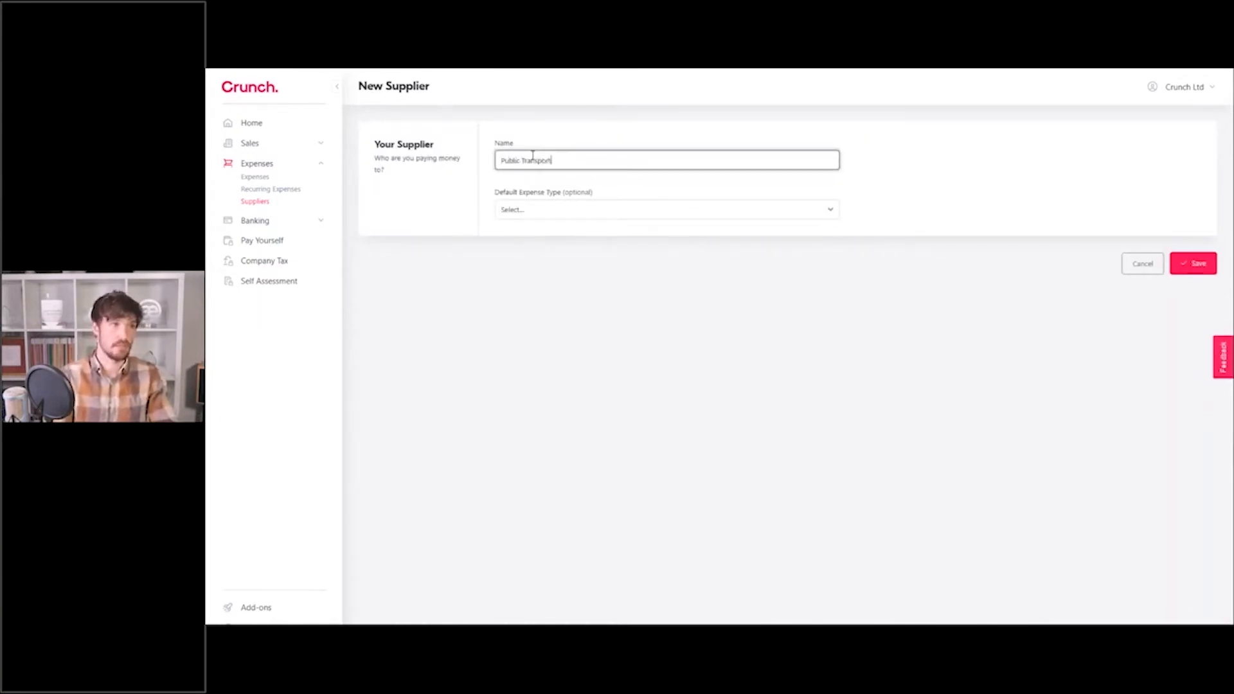
click(534, 210)
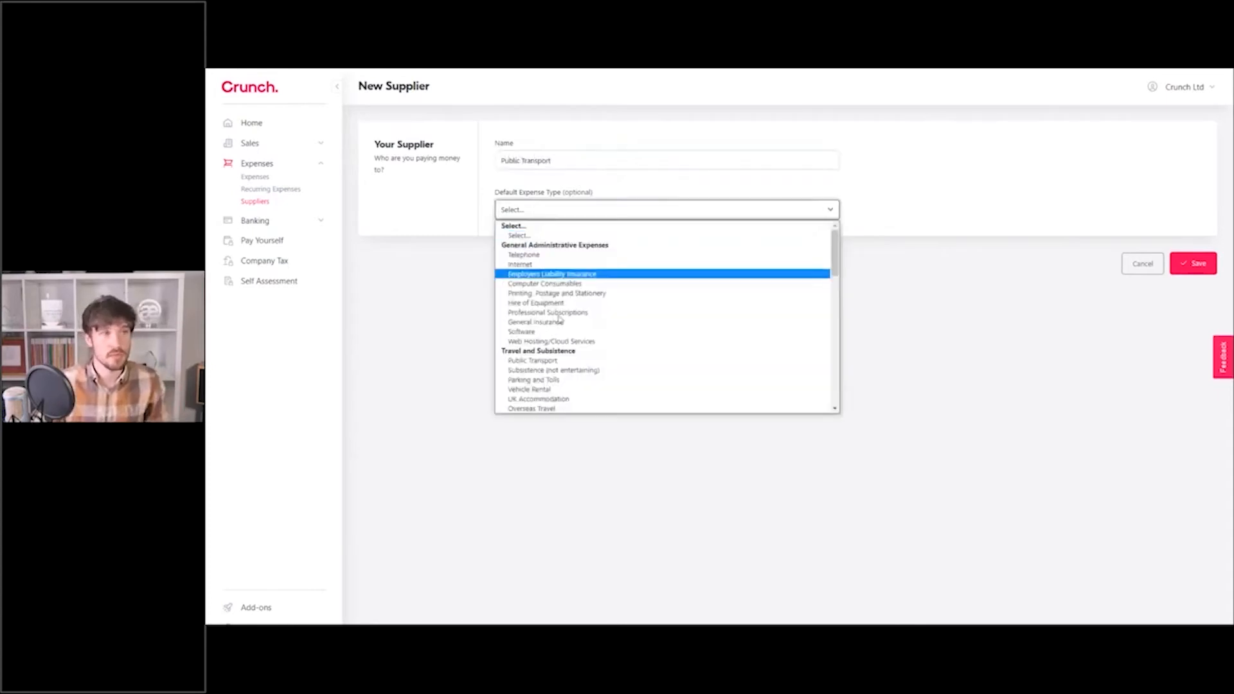
click(557, 361)
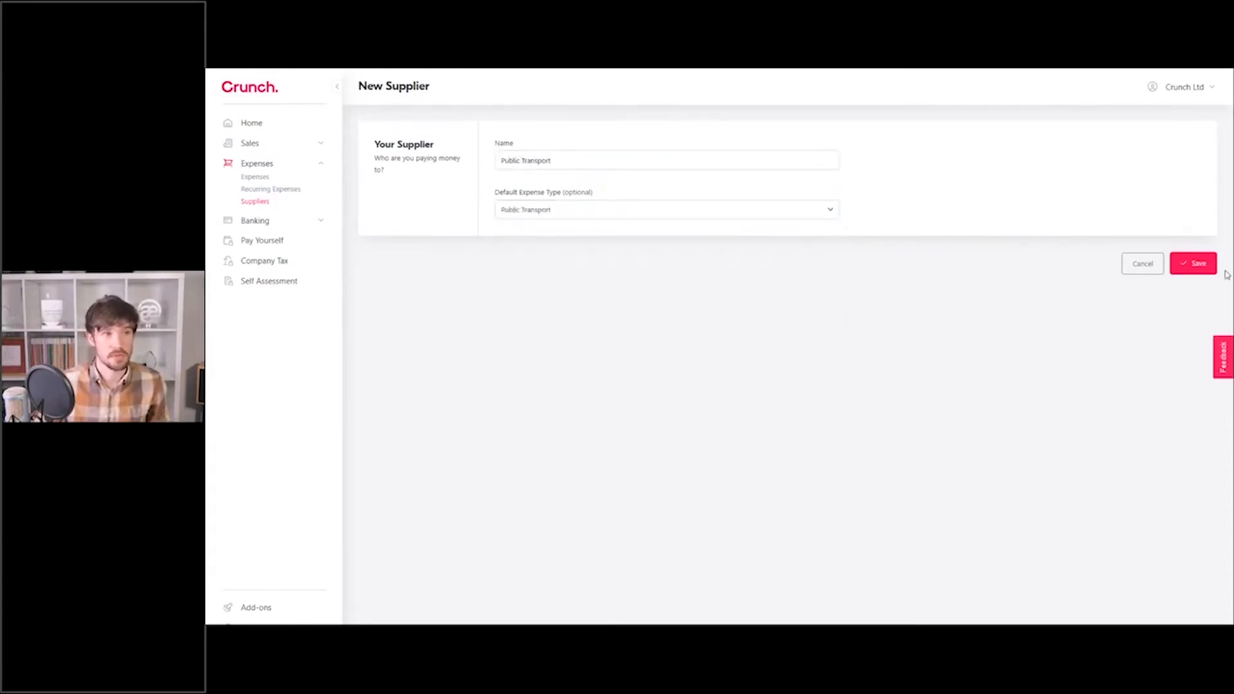
click(1196, 264)
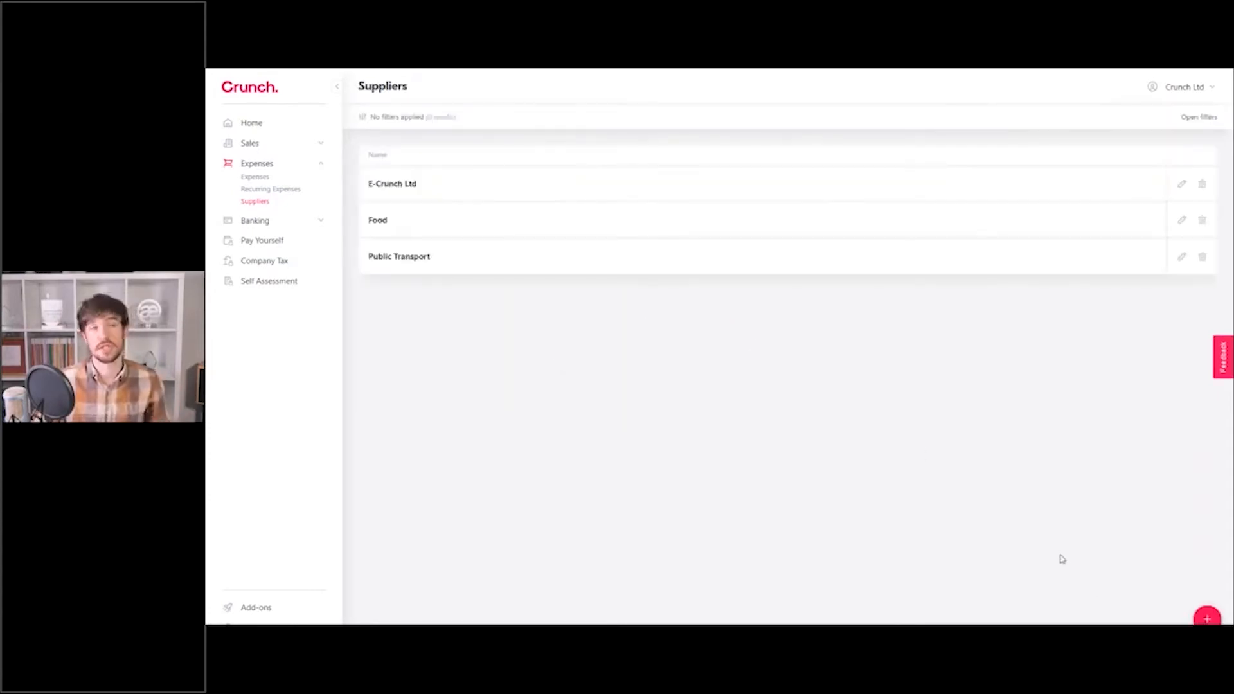
Add supplier 'Adobe' defaulting to Software expenses, then go to the Expenses list.
click(1205, 618)
click(587, 165)
text(Adobe)
click(551, 210)
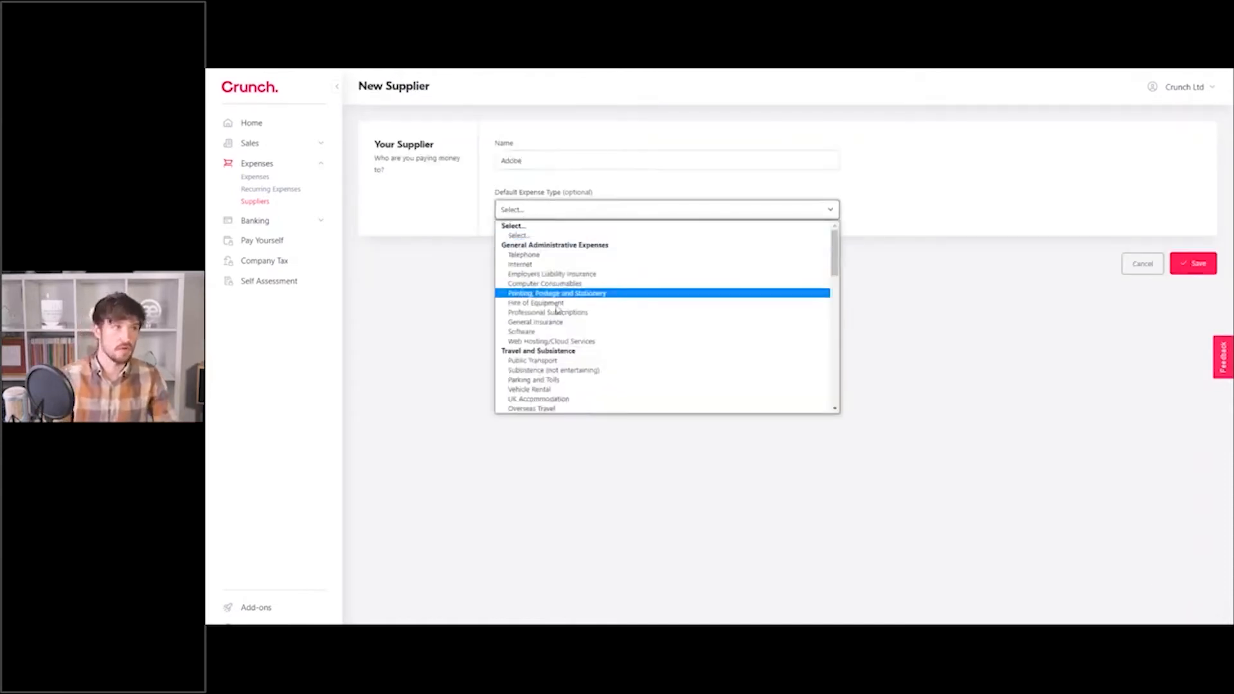
click(539, 331)
click(986, 191)
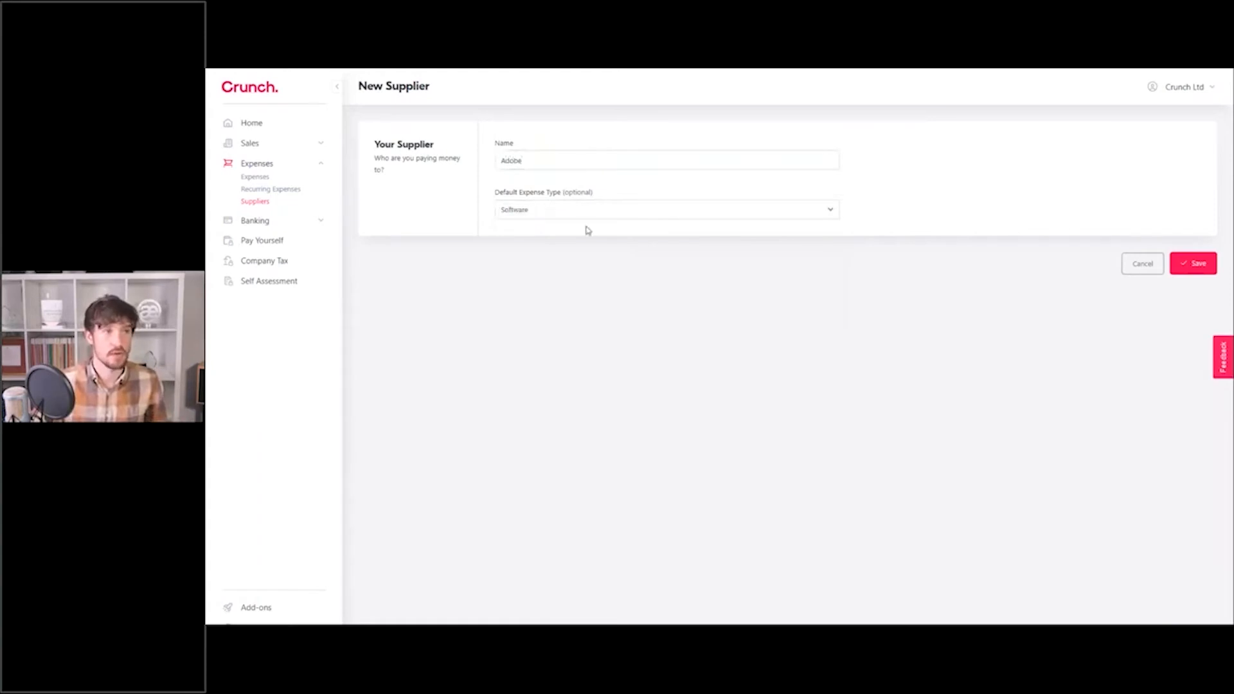
click(1185, 266)
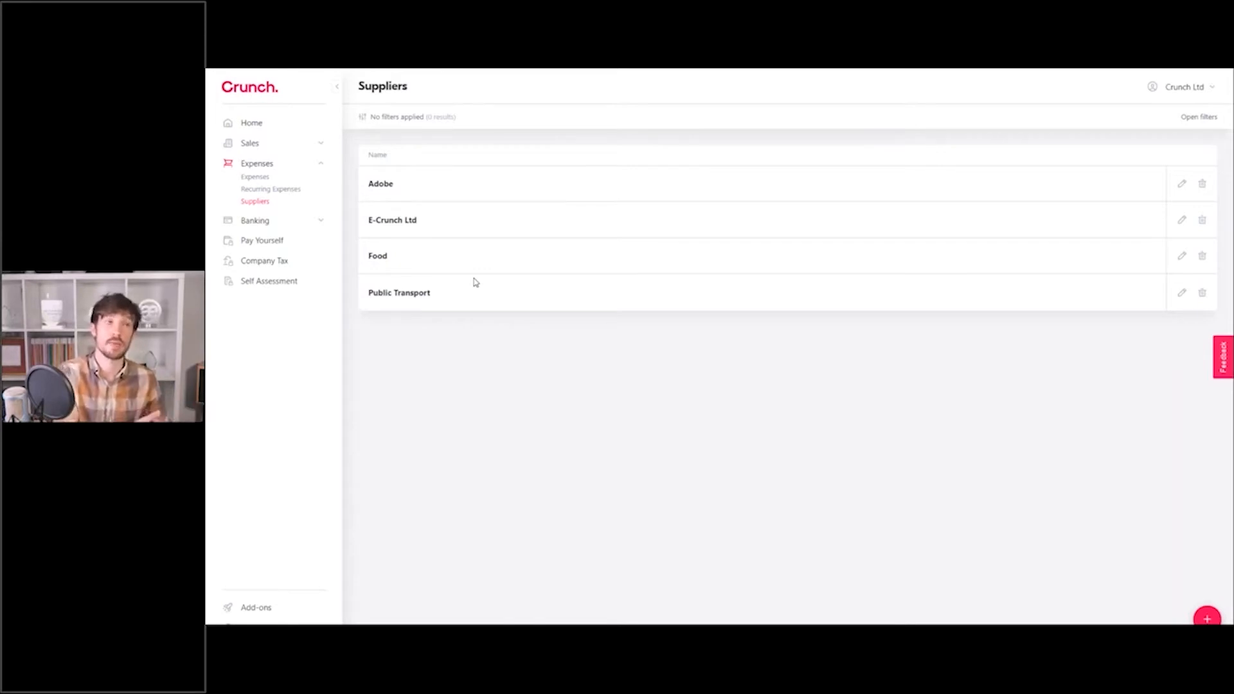
click(257, 179)
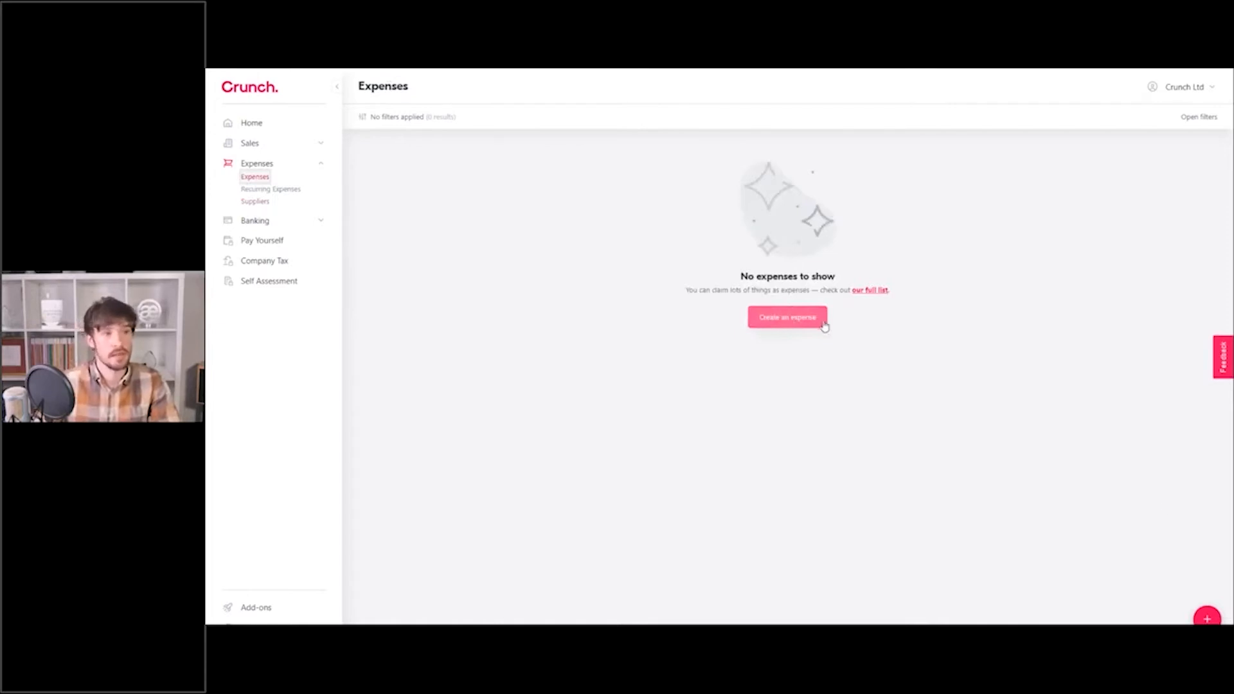
Start a new expense with Adobe as supplier, auto-filling Software and Standard VAT.
click(791, 322)
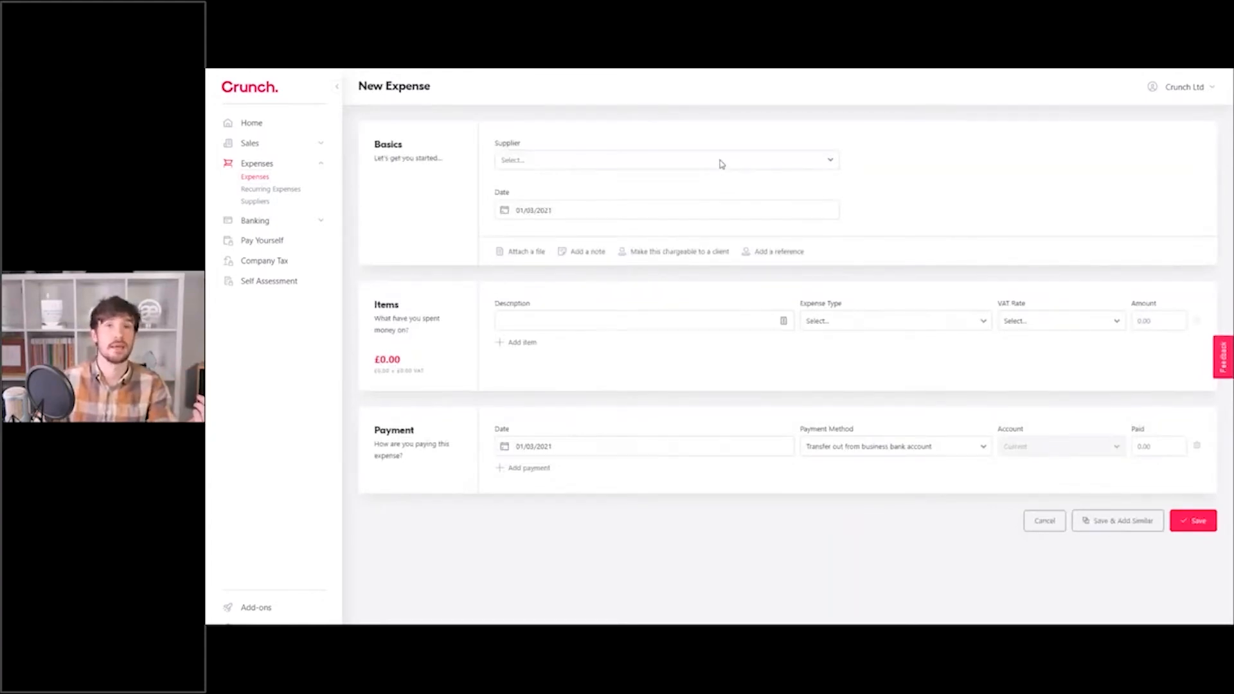
click(721, 162)
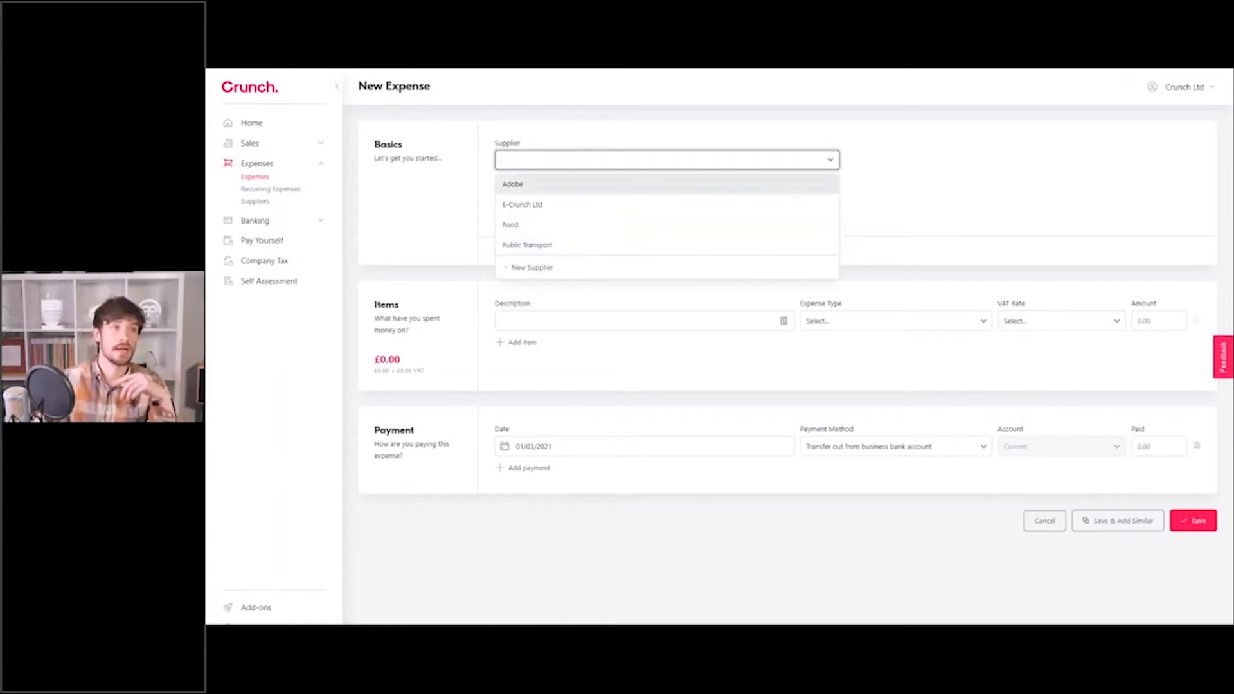
click(534, 191)
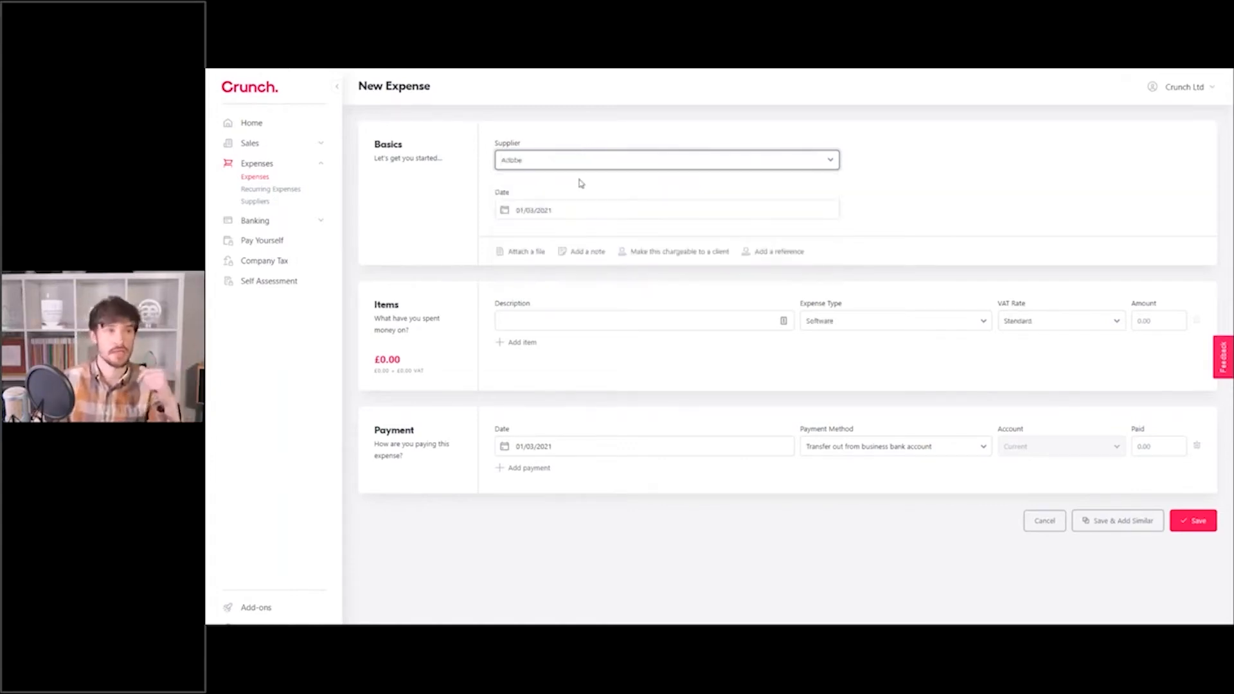
Date the Adobe expense 01/02/2021 and reveal the receipt attachment area.
click(589, 212)
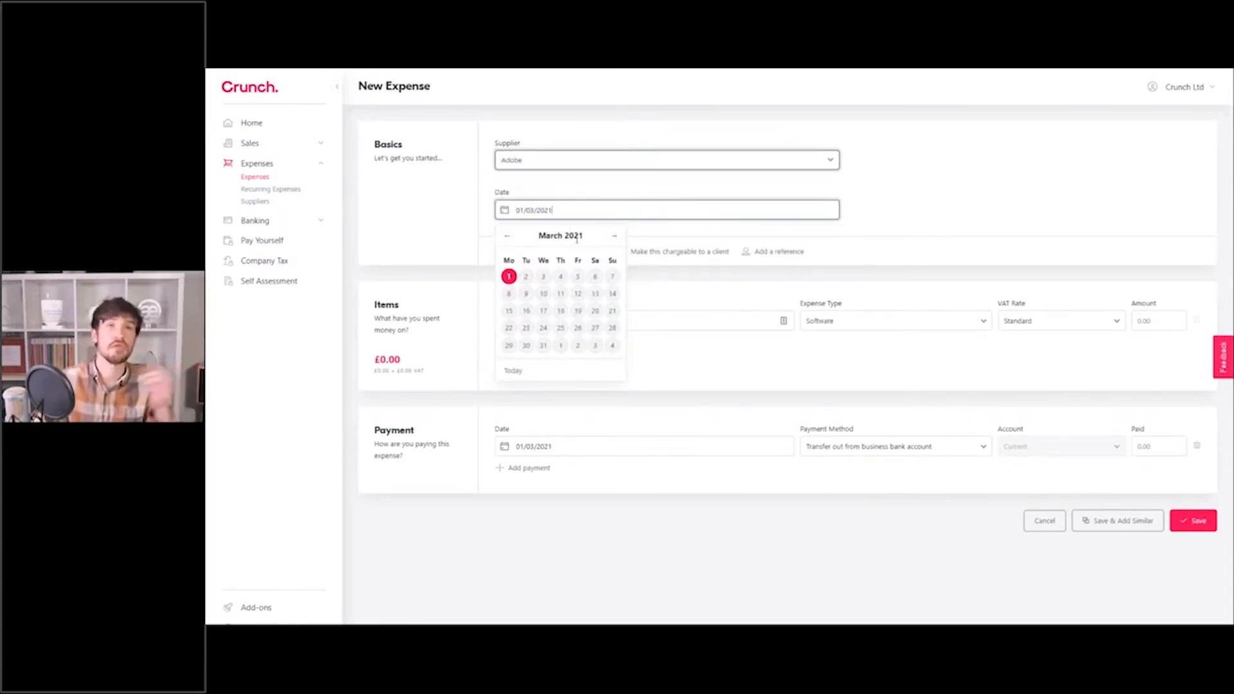
click(507, 235)
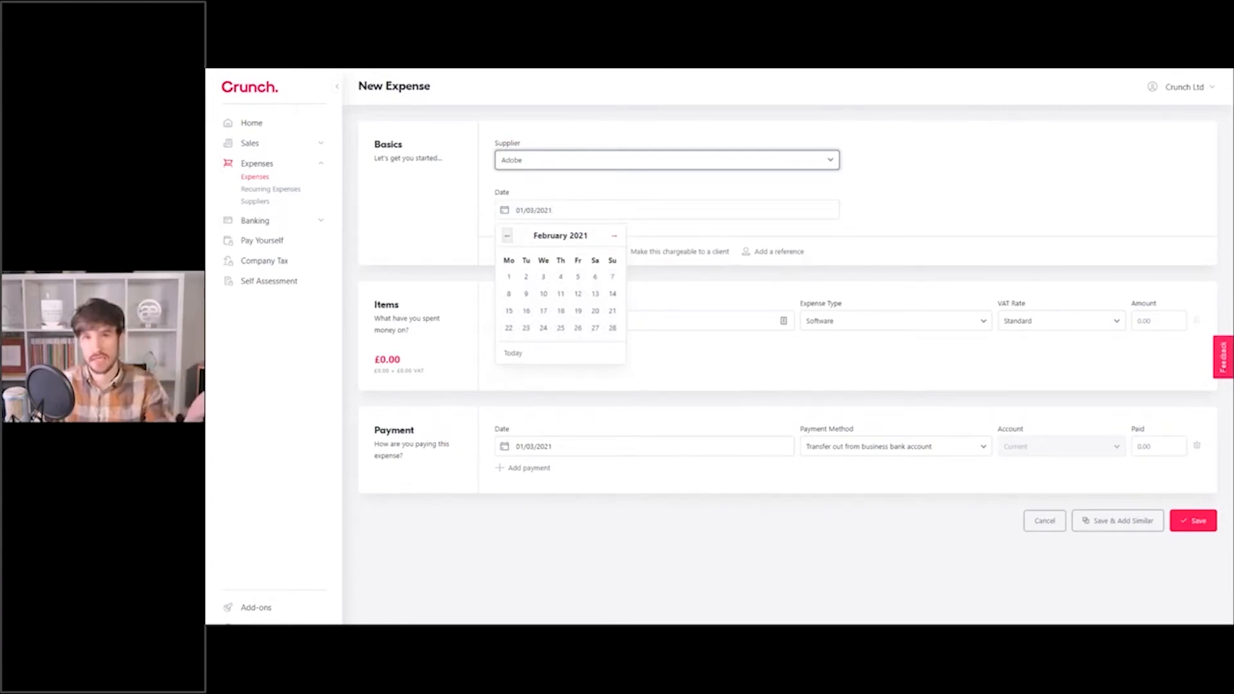
click(509, 278)
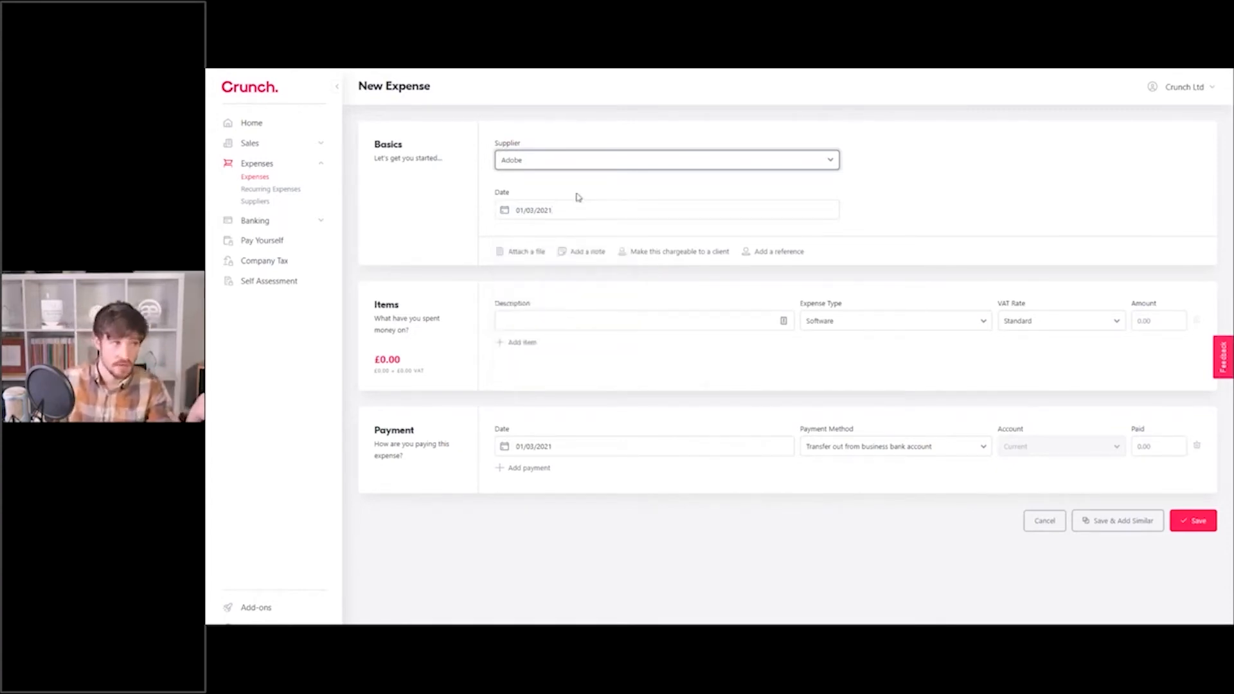
click(522, 254)
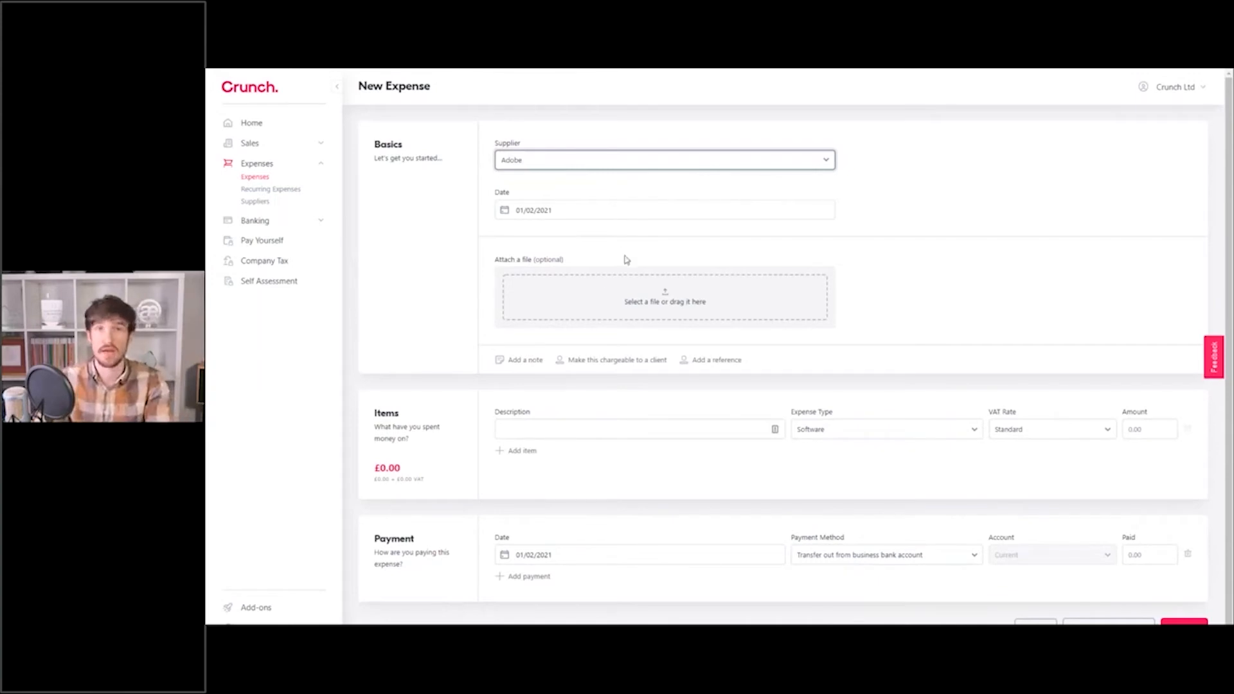
Try Public Transport as the supplier and write 'London' in the expense note.
click(526, 361)
click(546, 275)
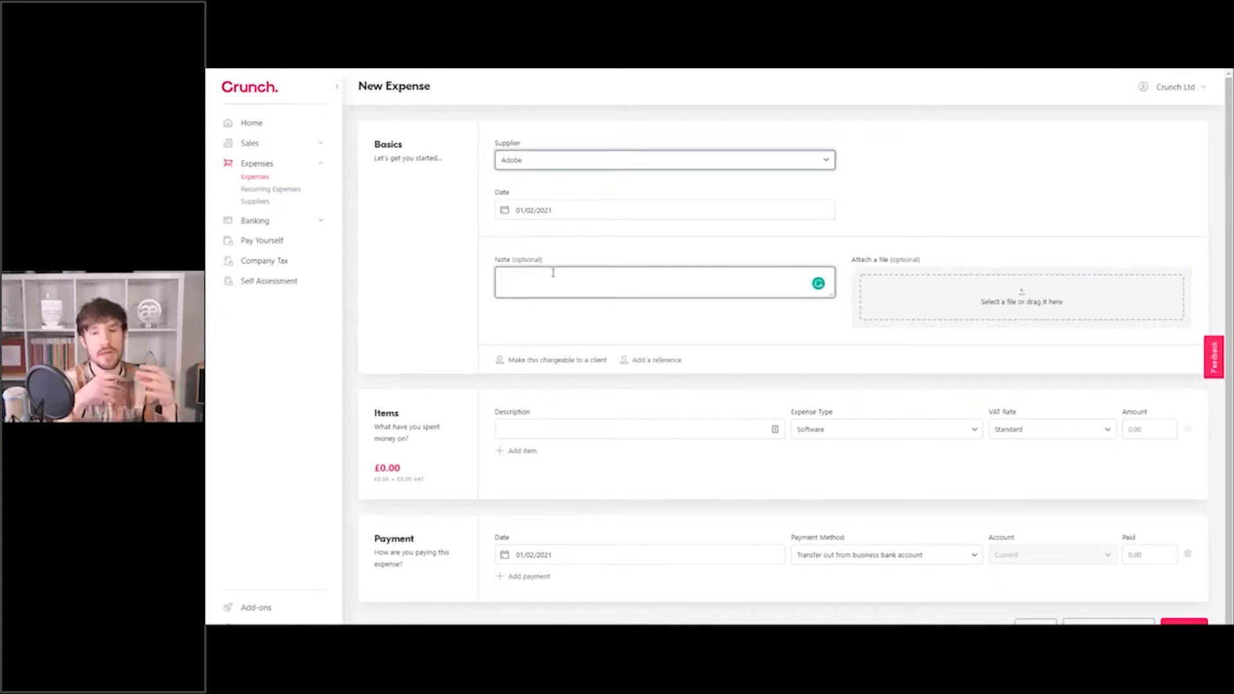
click(529, 162)
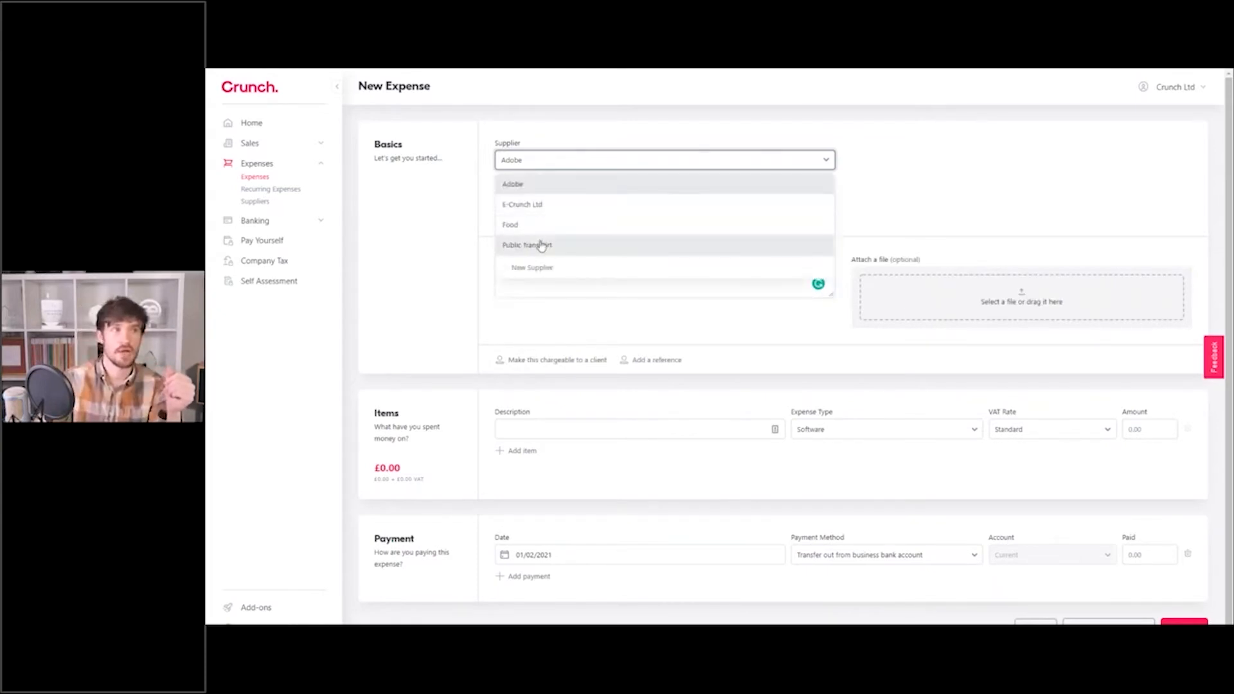
click(543, 242)
click(547, 291)
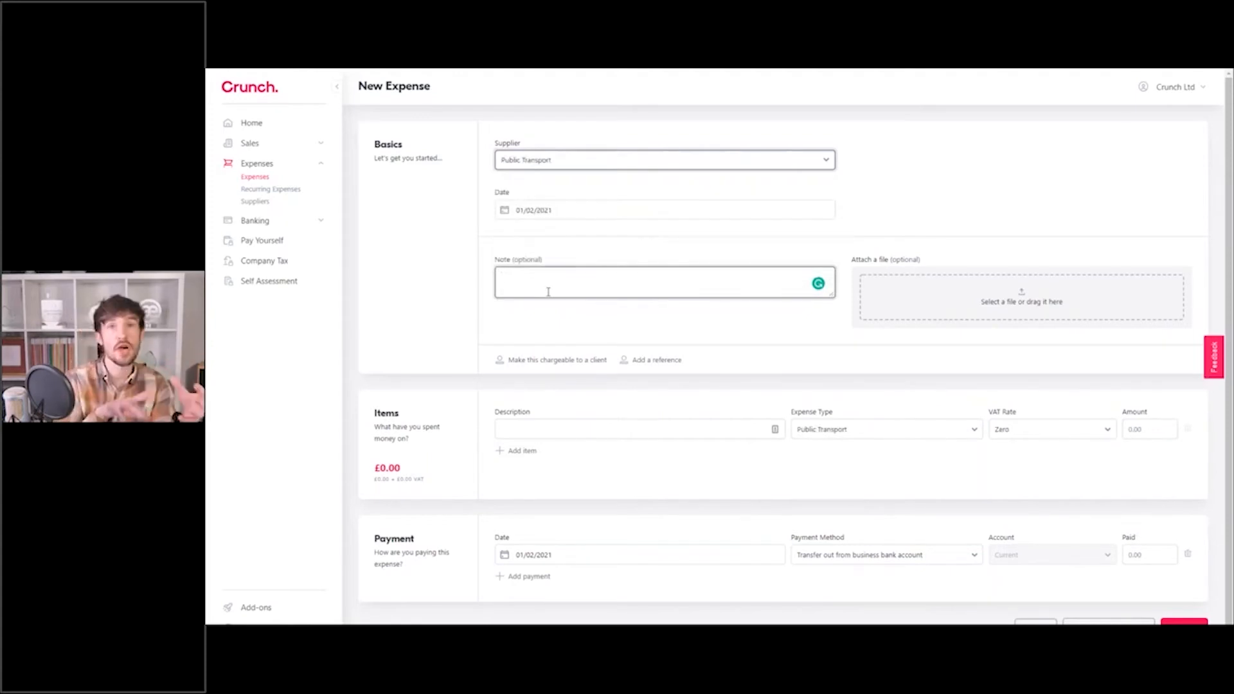
text(London)
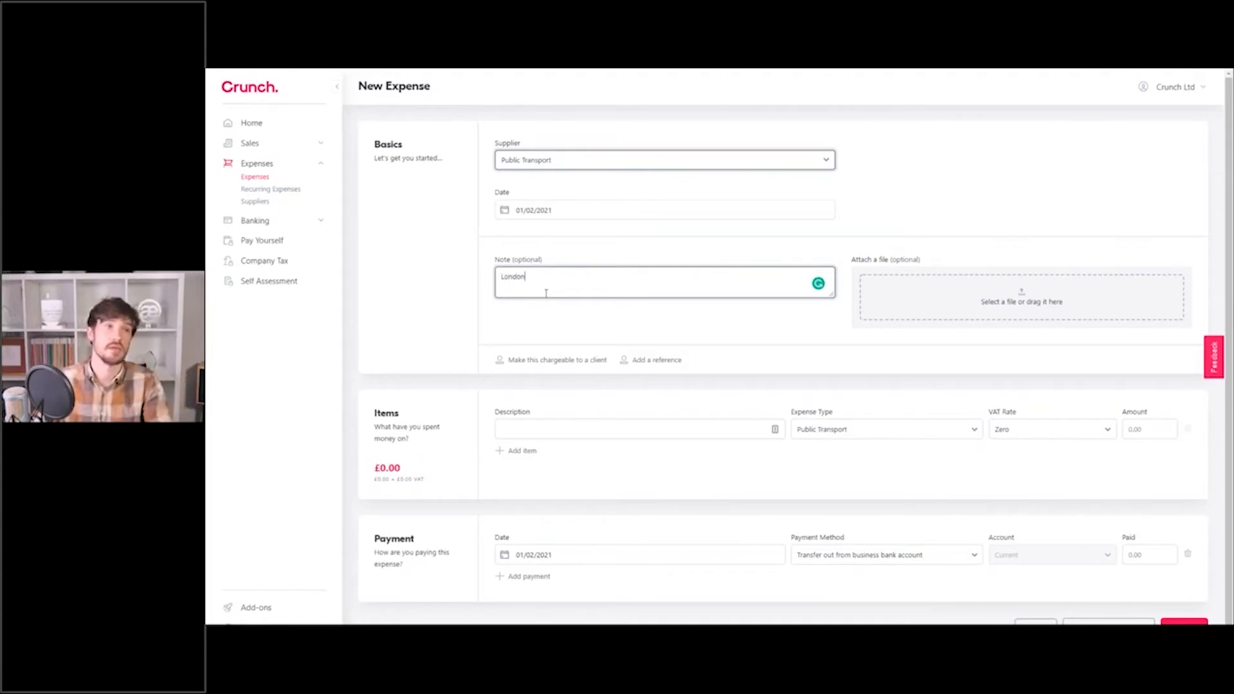
Switch the supplier back to Adobe and clear the 'London' note.
click(548, 166)
click(538, 183)
click(546, 278)
key(ctrl+a)
key(BackSpace)
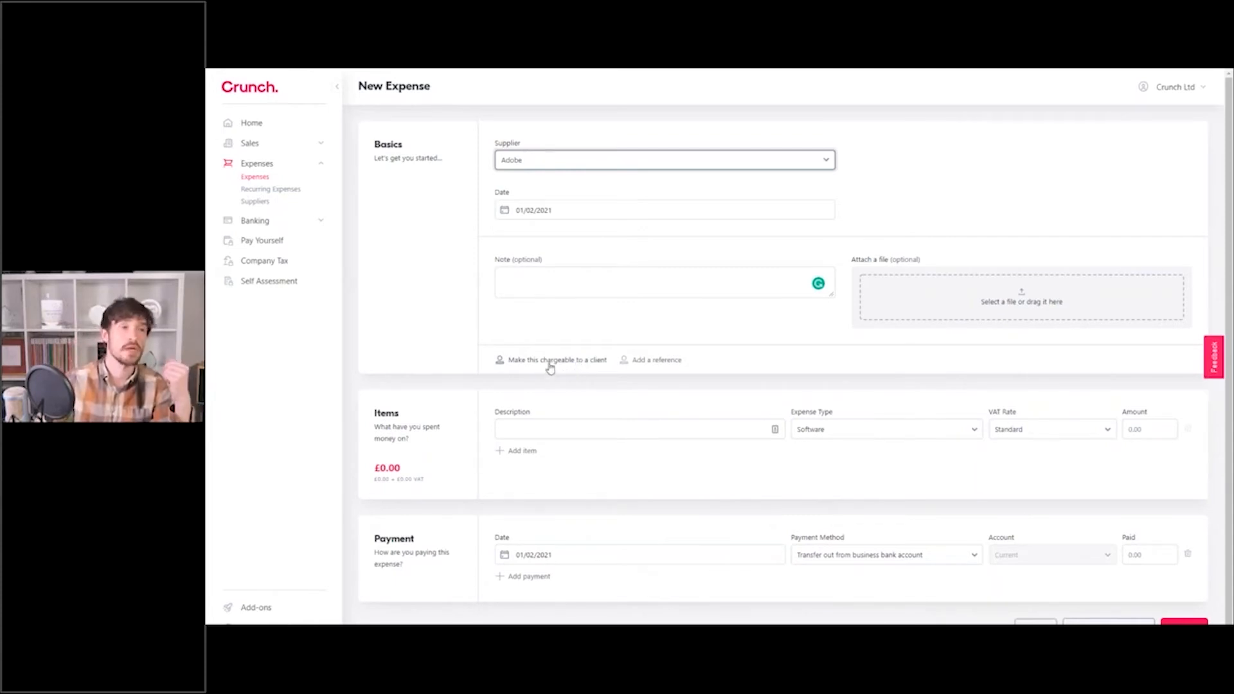
Set the supplier to Public Transport and make the expense chargeable to E-Crunch Ltd.
click(539, 161)
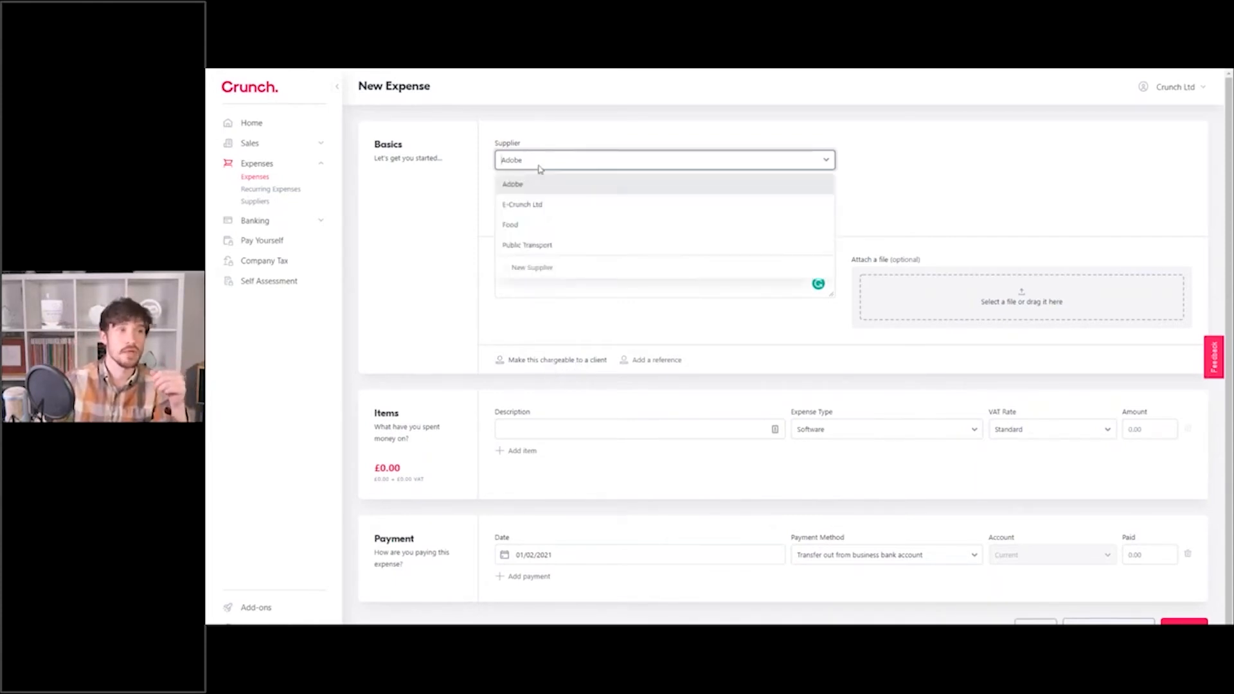
click(539, 242)
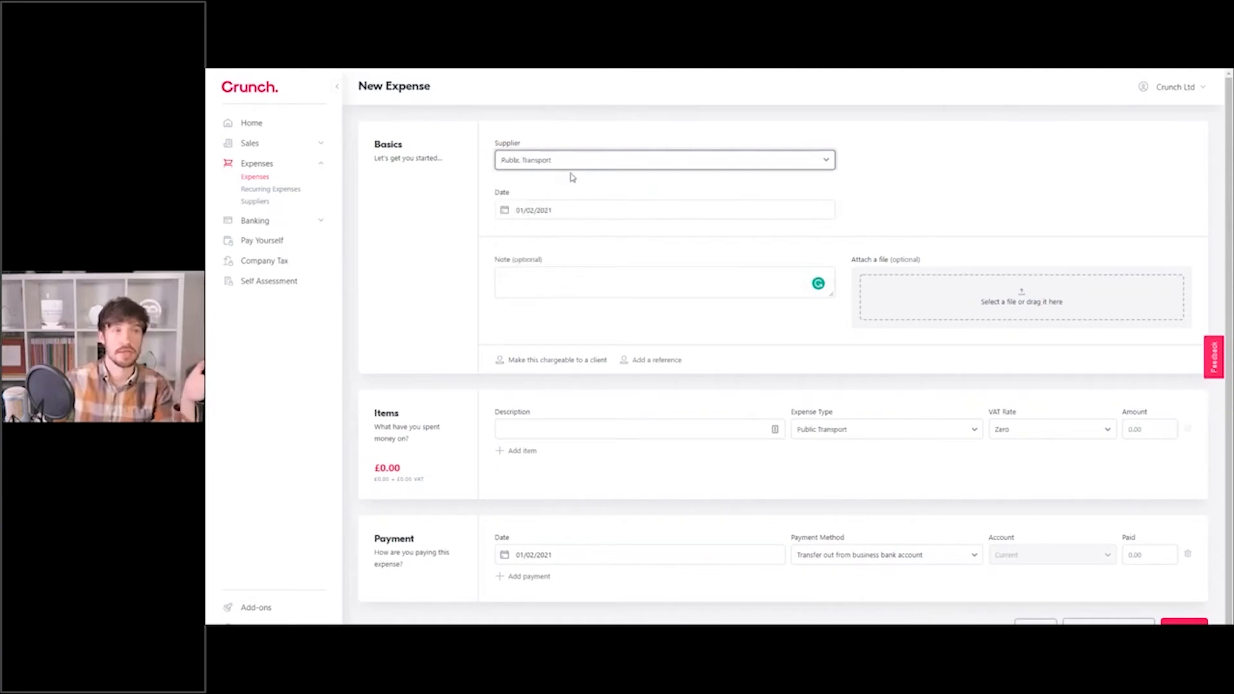
click(557, 361)
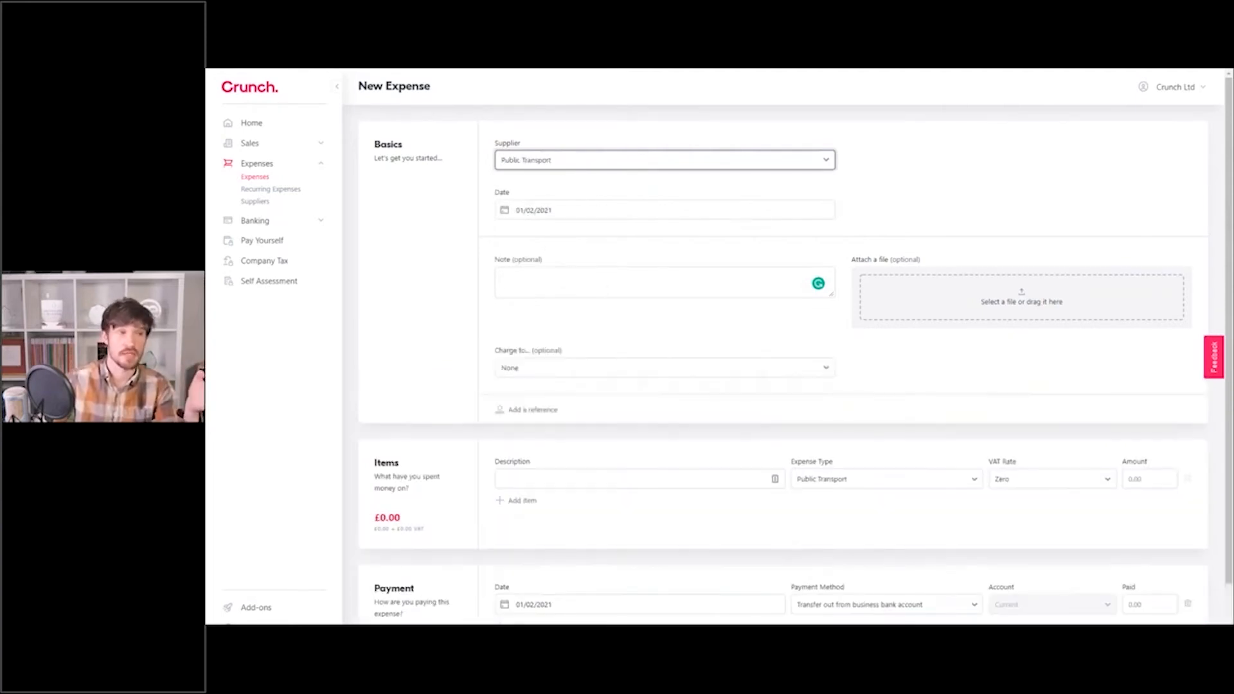
click(559, 370)
click(528, 377)
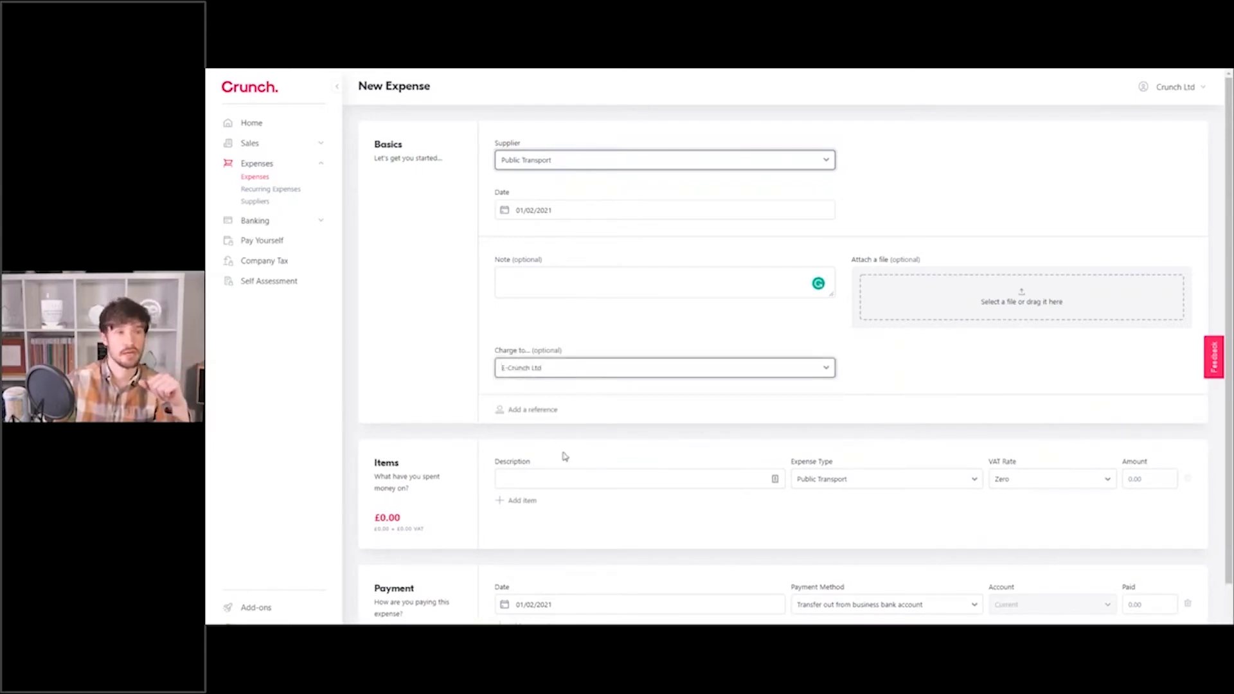
scroll(627, 438, down, 1)
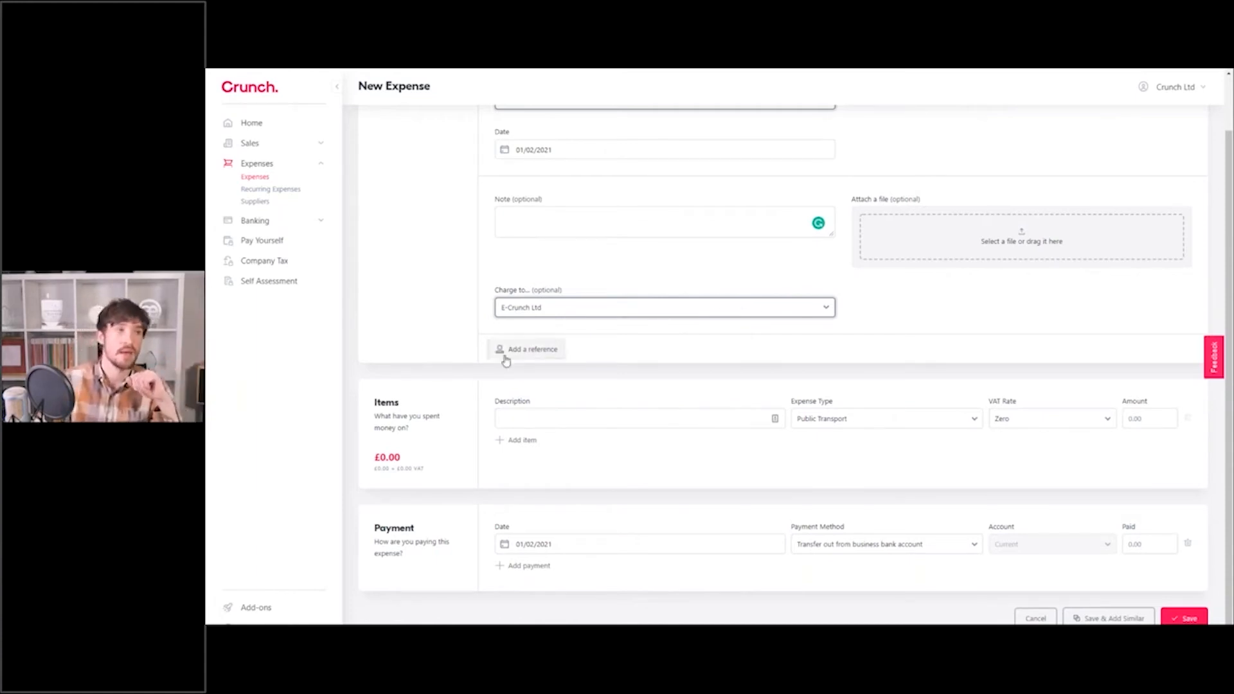
click(503, 349)
Add a Reference field to the expense and leave it empty.
click(521, 251)
click(519, 335)
click(517, 253)
click(537, 331)
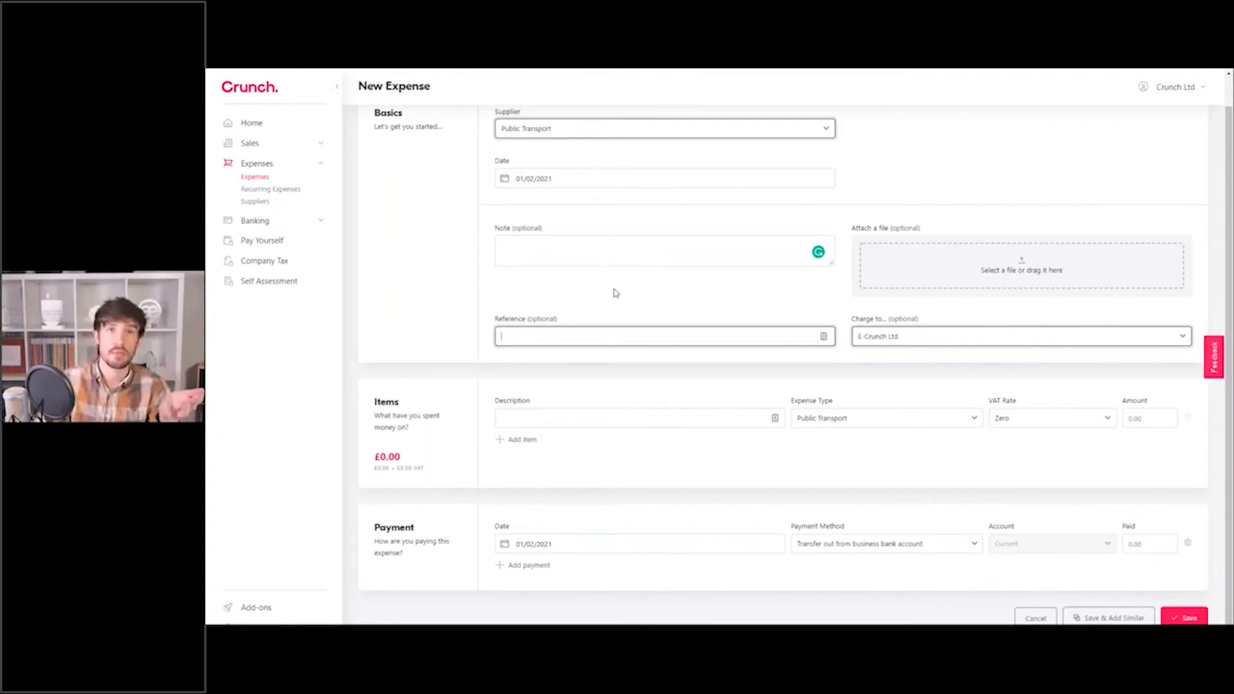
click(603, 227)
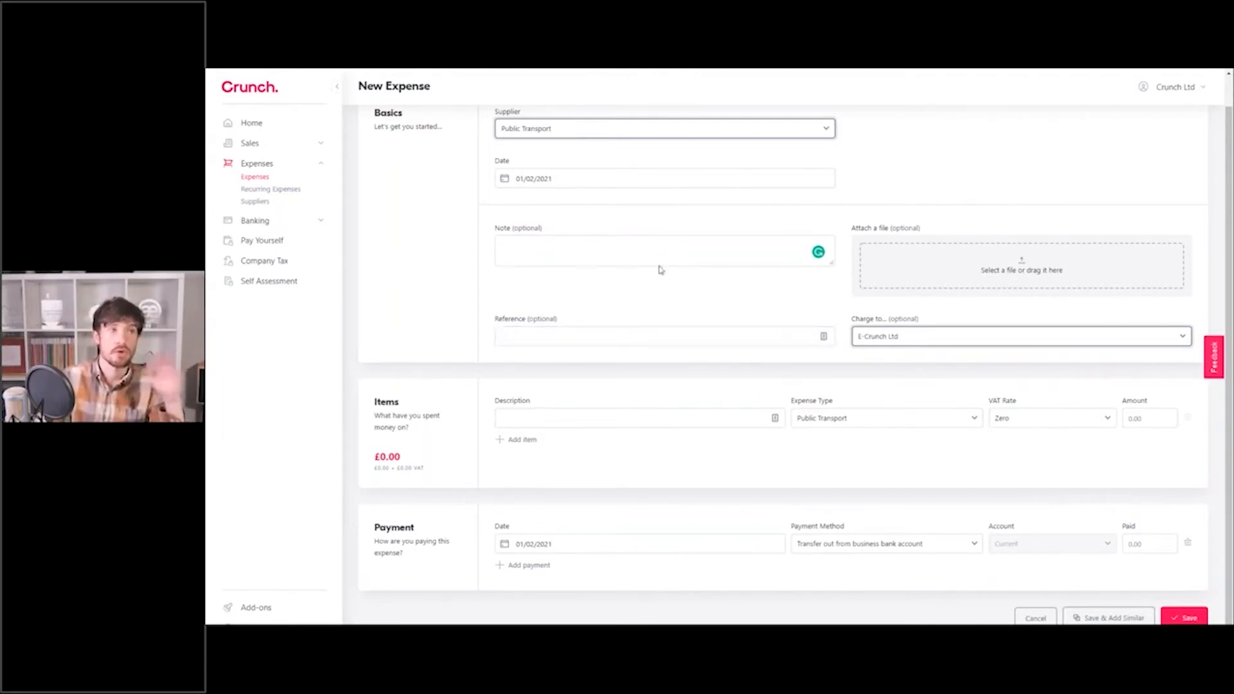
scroll(887, 212, up, 1)
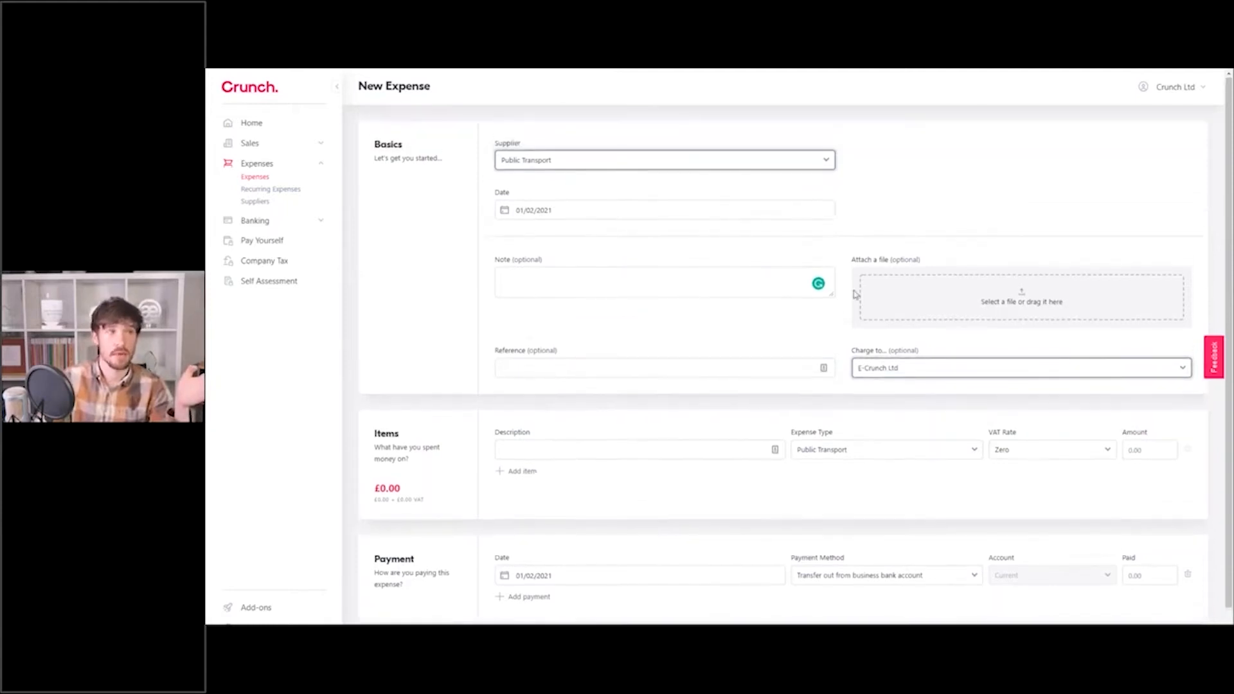
scroll(715, 374, down, 1)
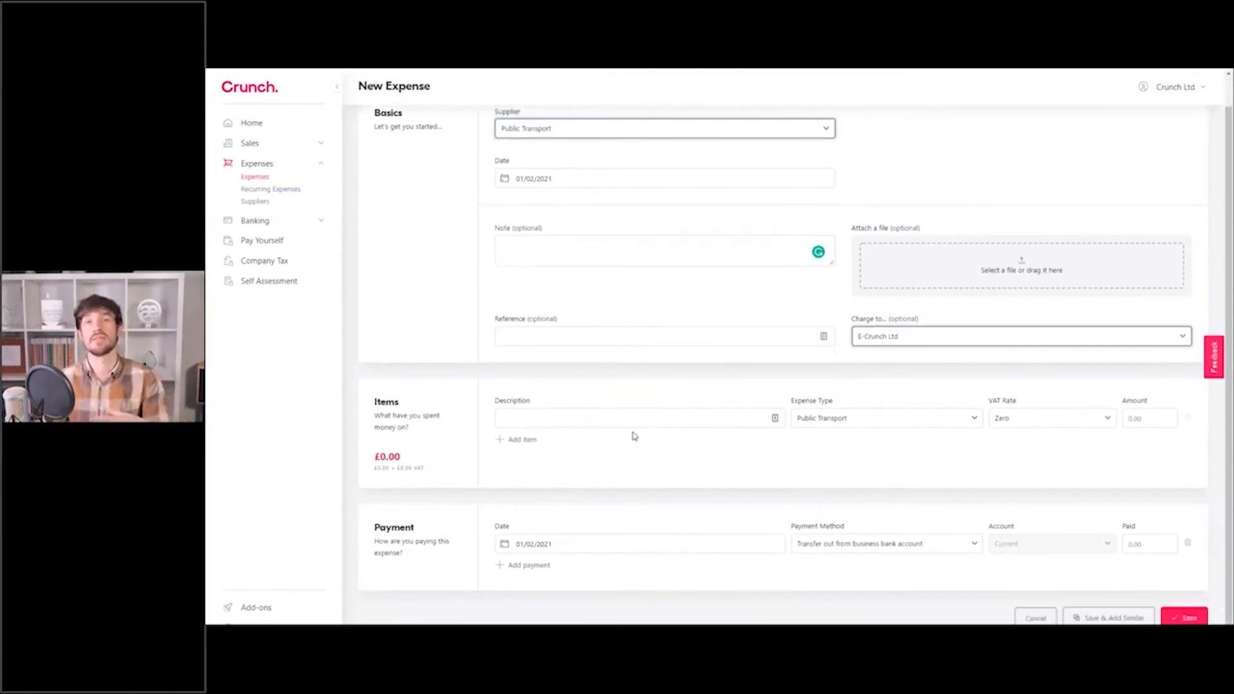
Describe the Public Transport item as 'London Travelcard'.
click(654, 417)
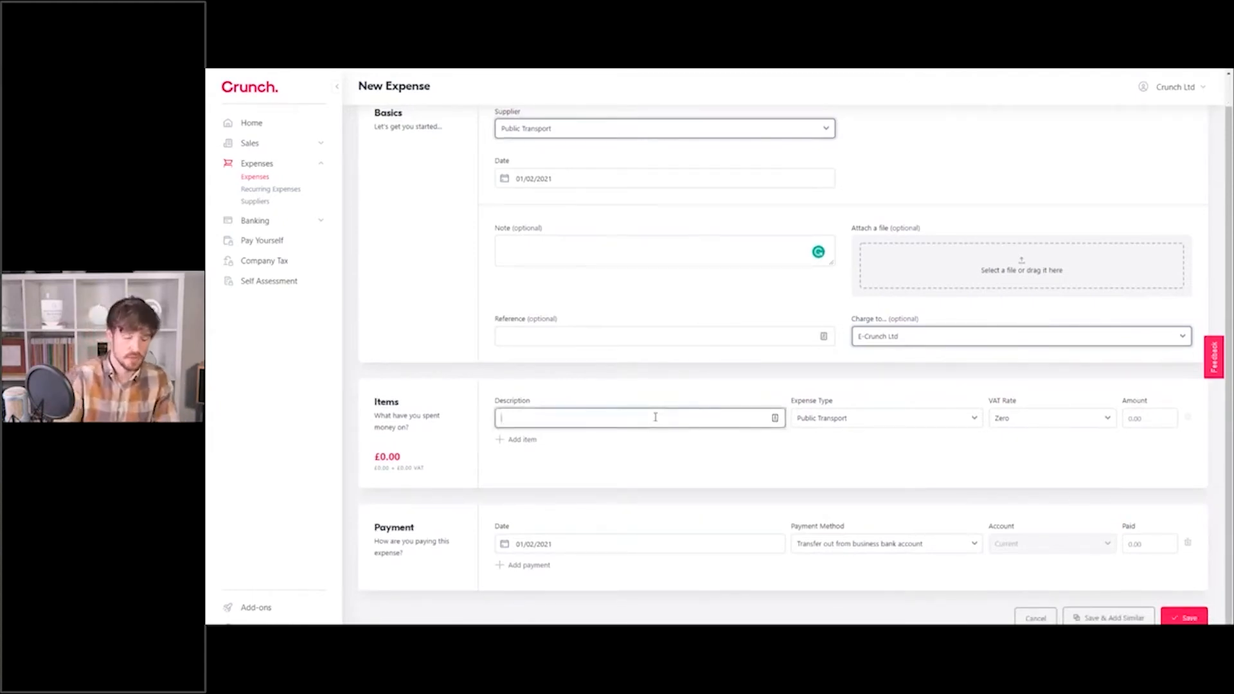
text(London Trav)
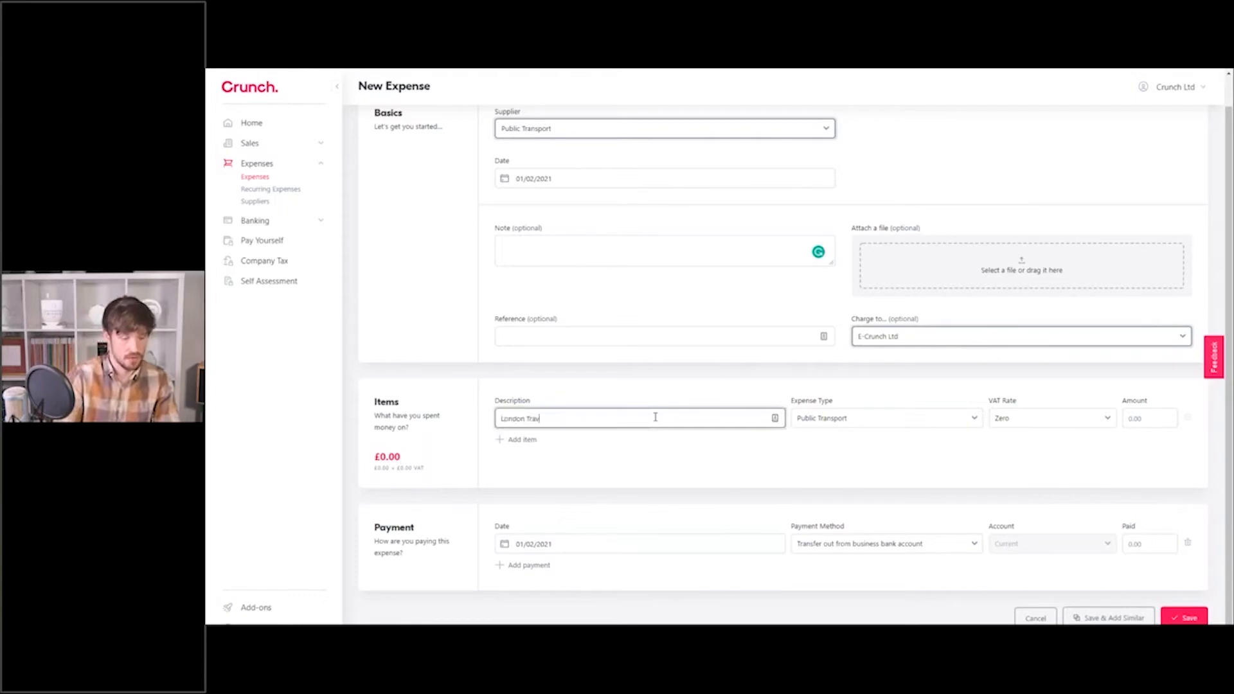
text(elcard)
click(671, 387)
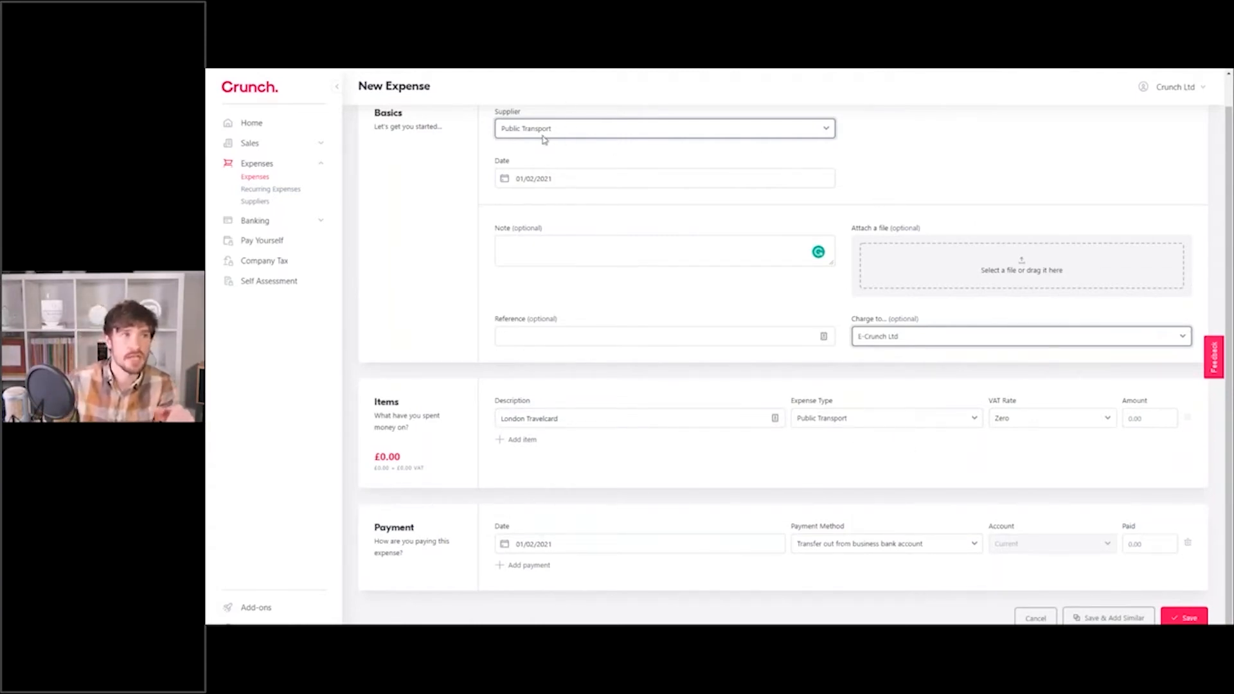
scroll(545, 140, up, 1)
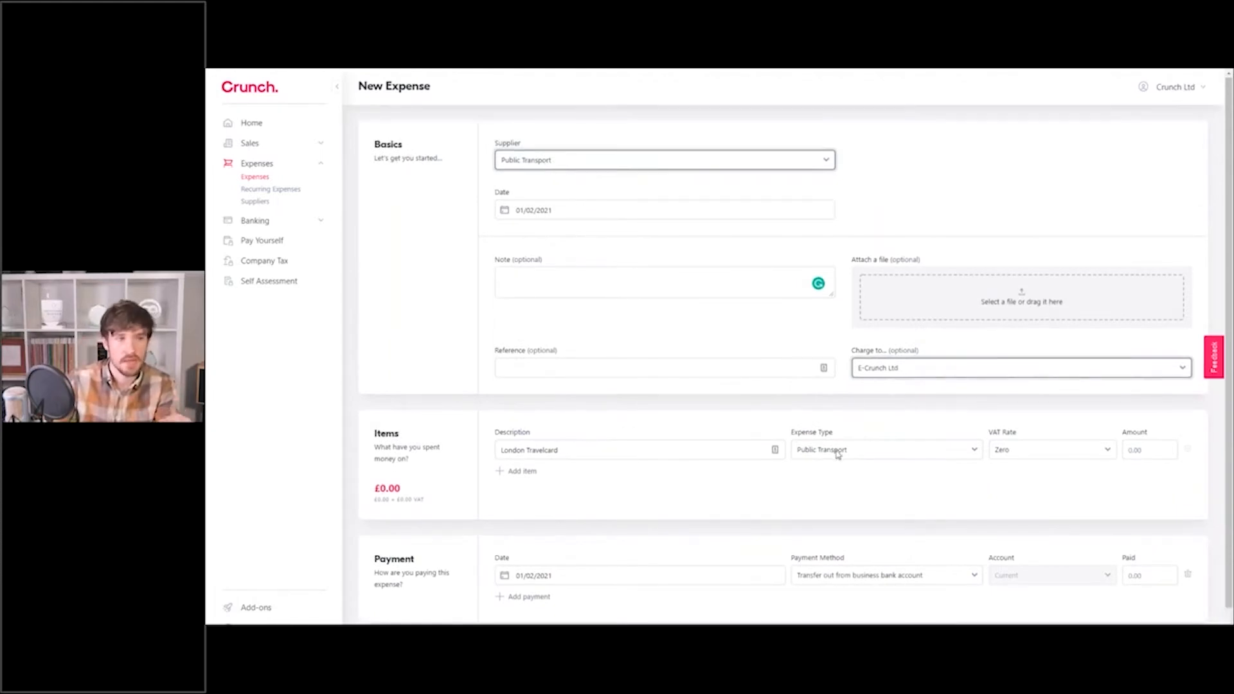
click(579, 164)
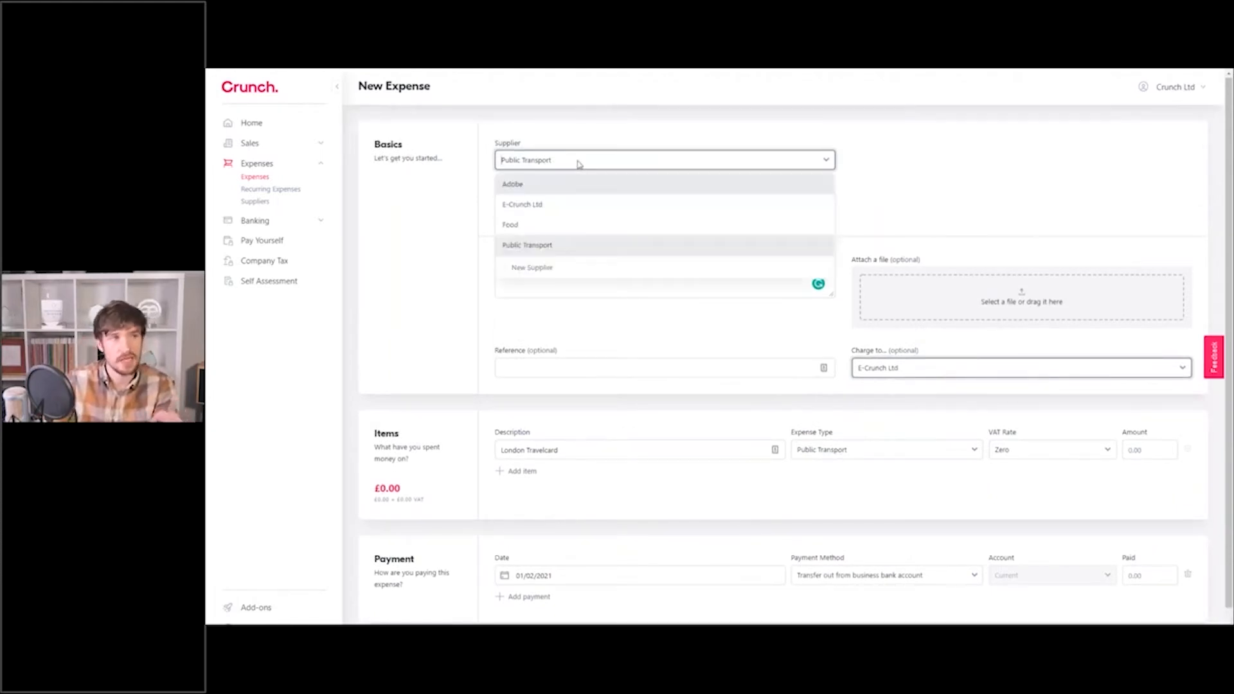
click(529, 228)
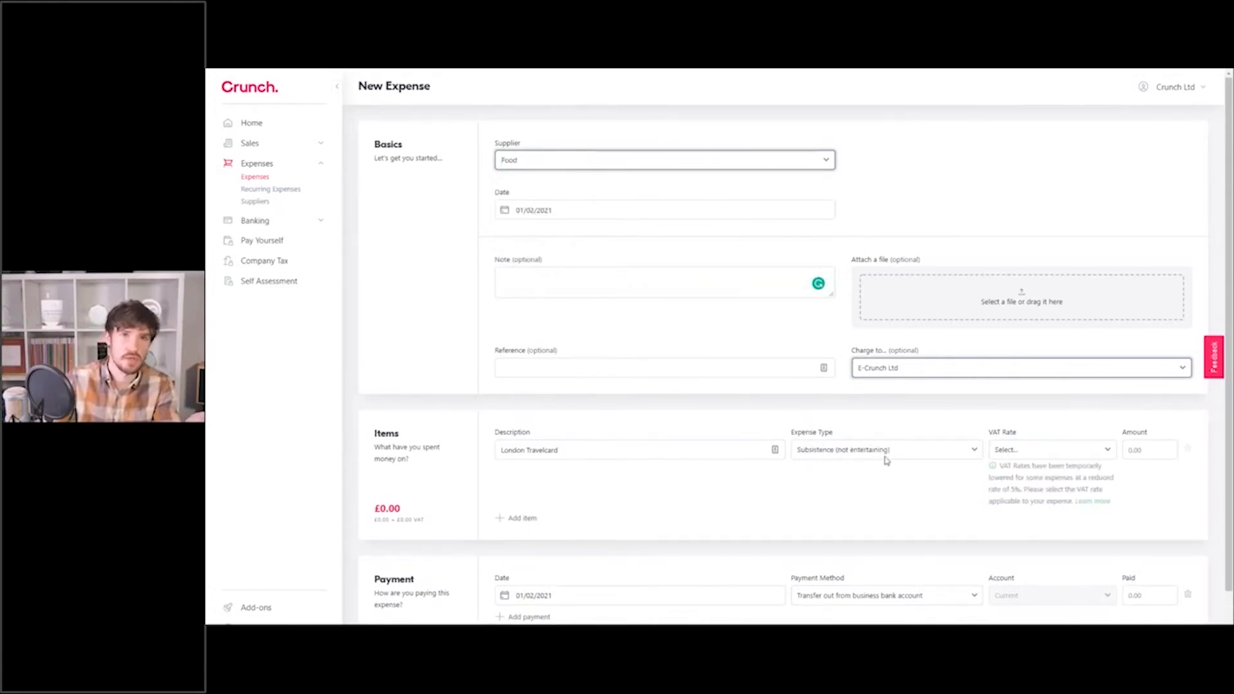
click(694, 165)
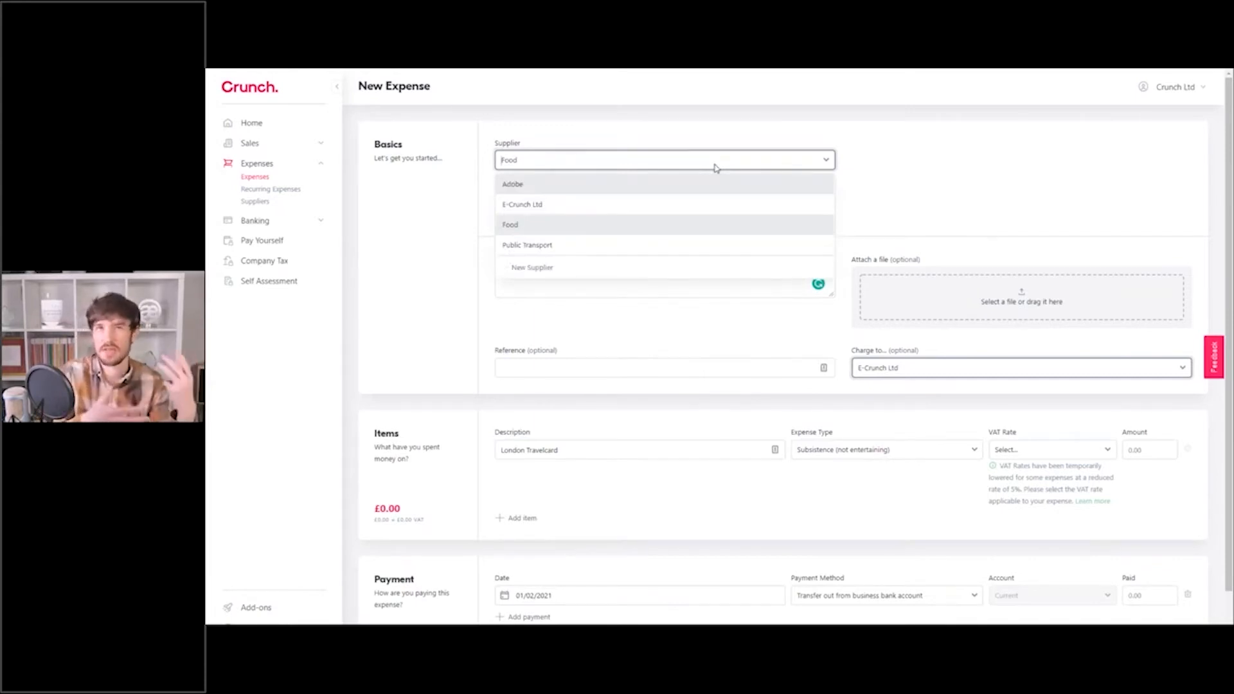
click(611, 164)
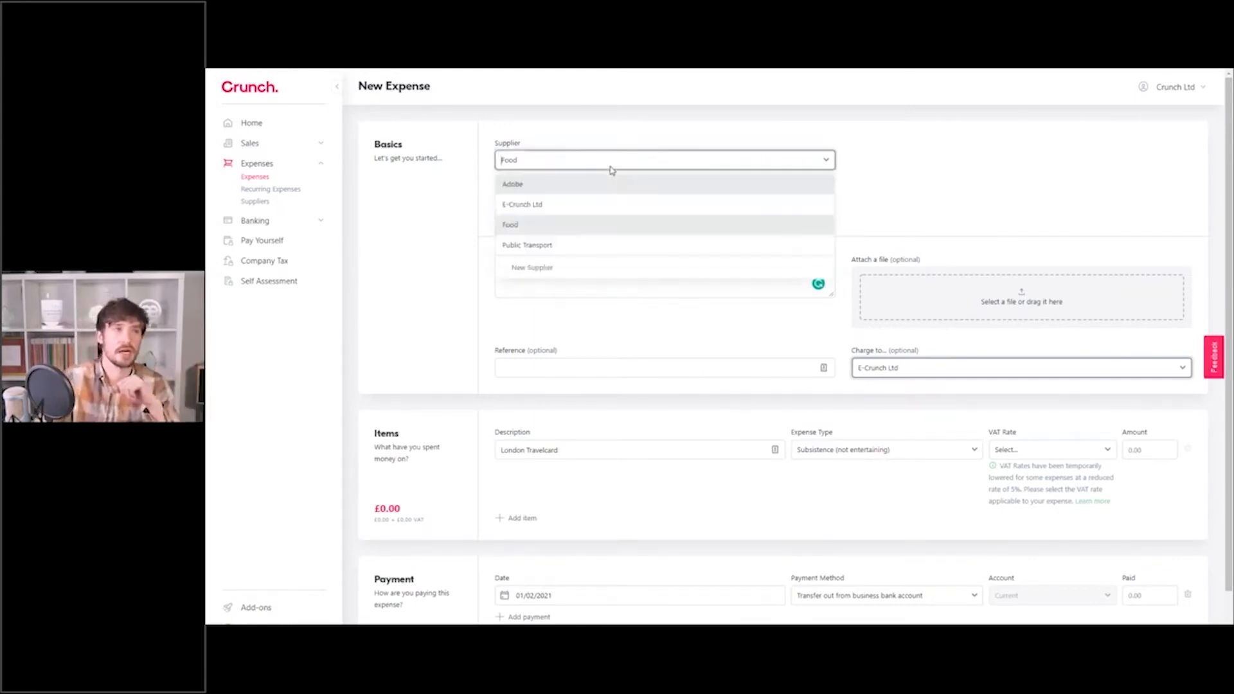
click(535, 247)
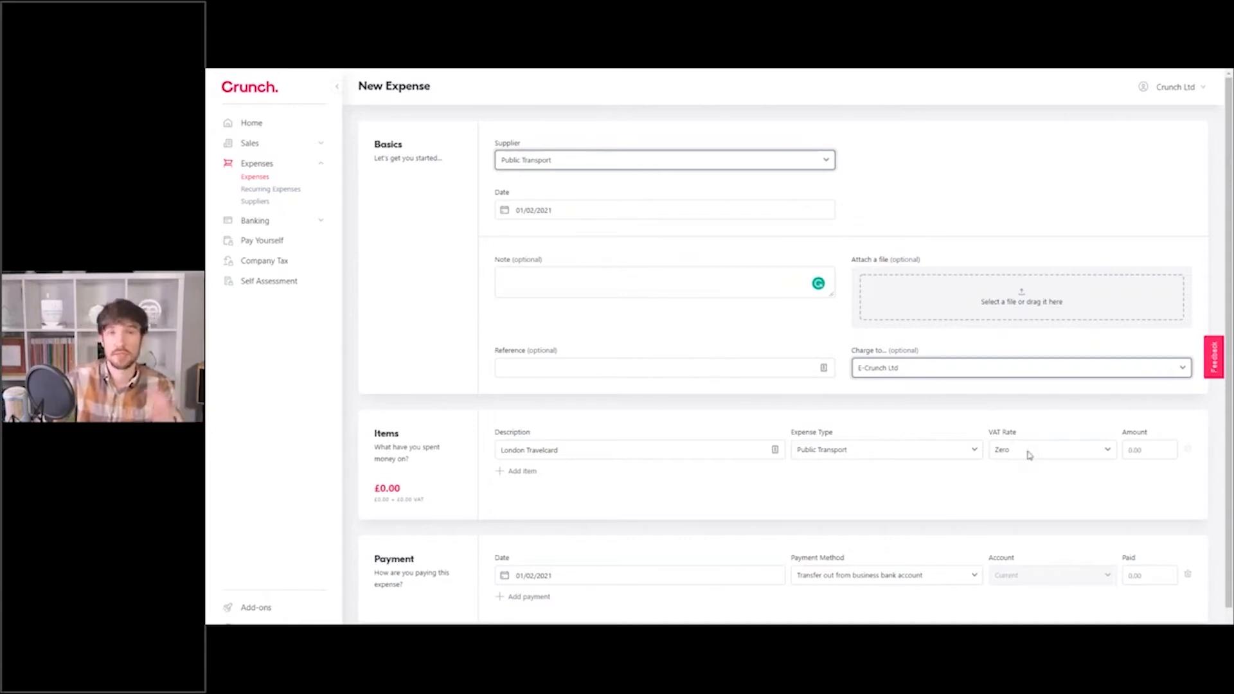
click(620, 163)
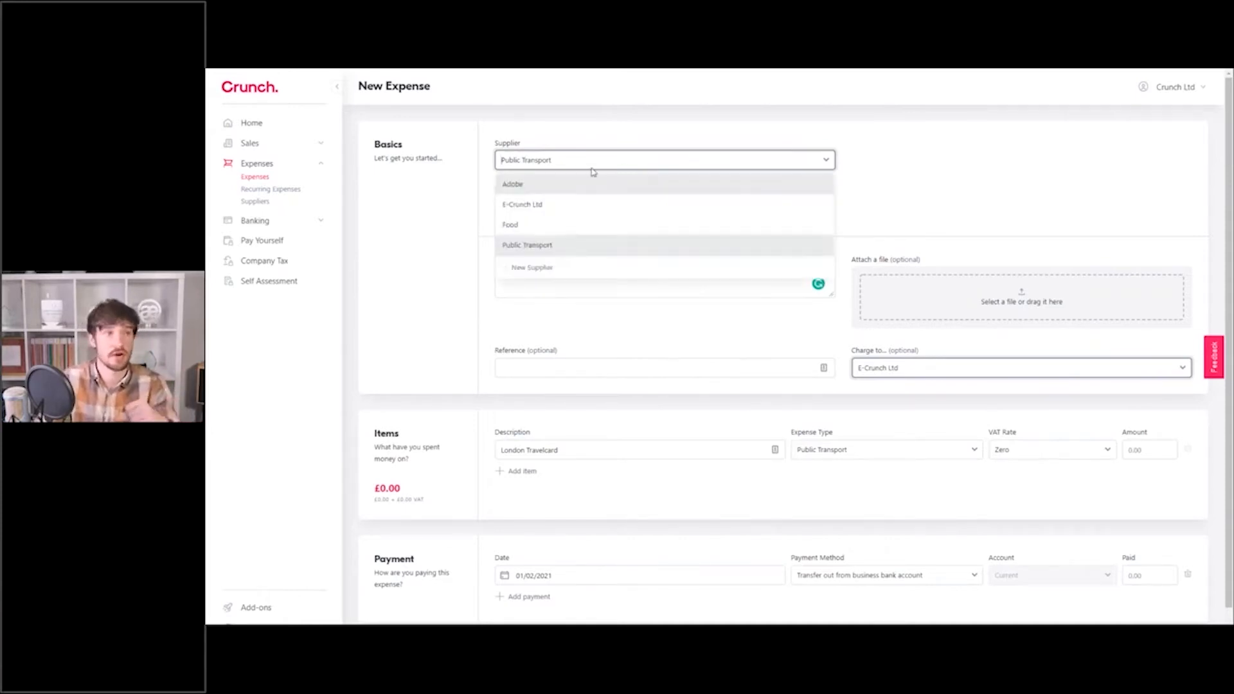
click(545, 186)
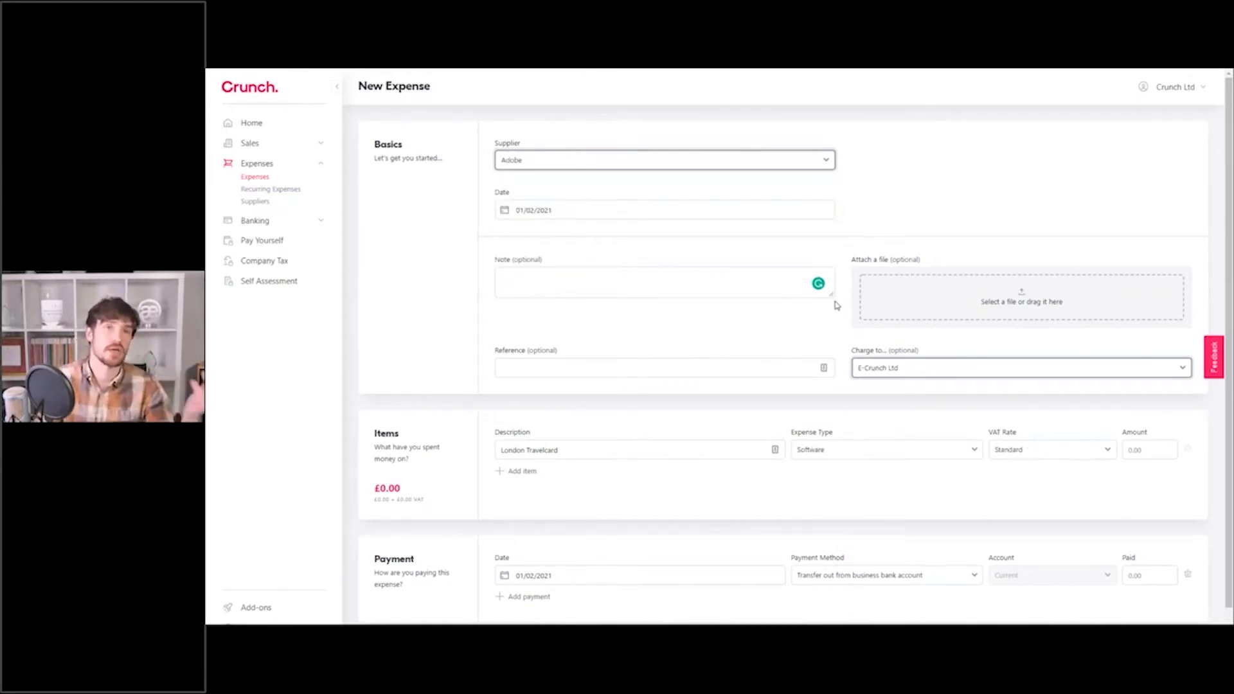
click(554, 161)
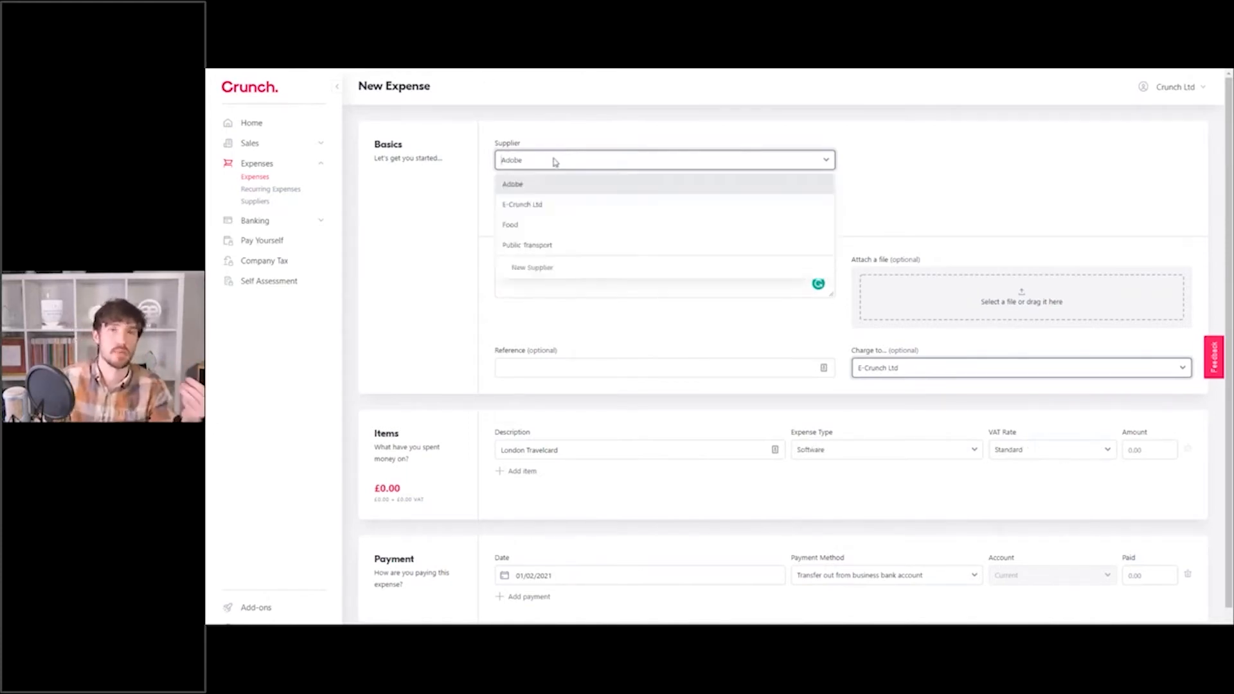
click(547, 253)
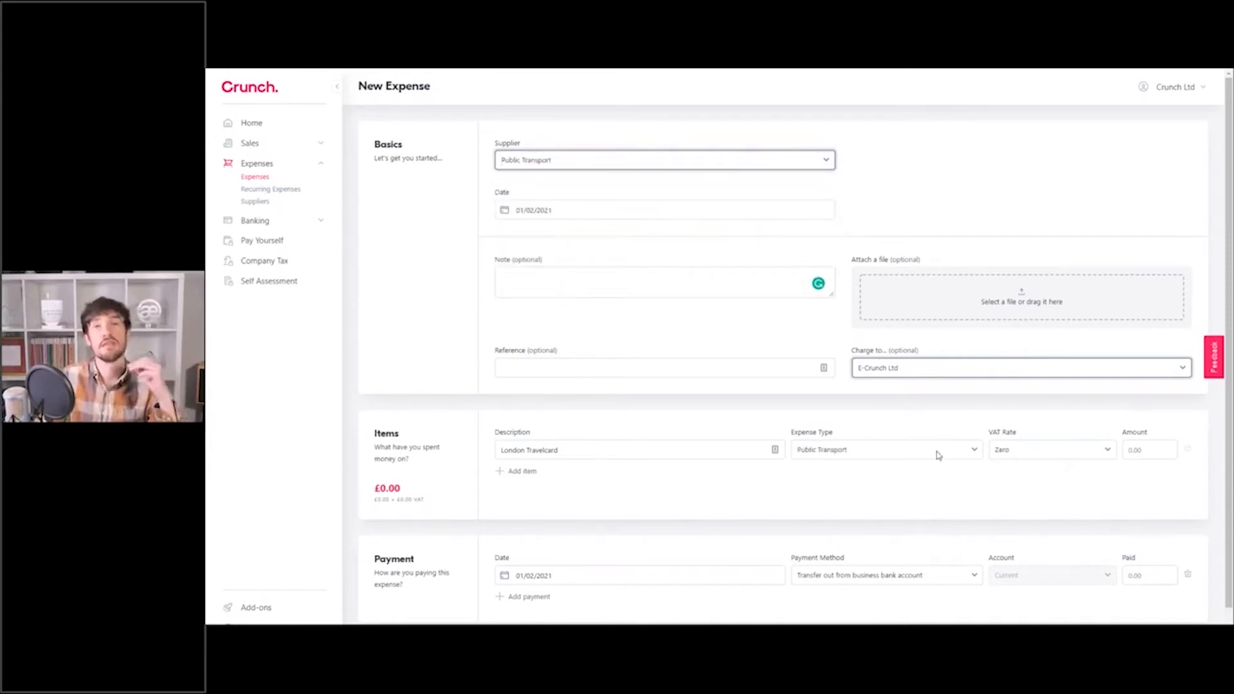
click(1036, 451)
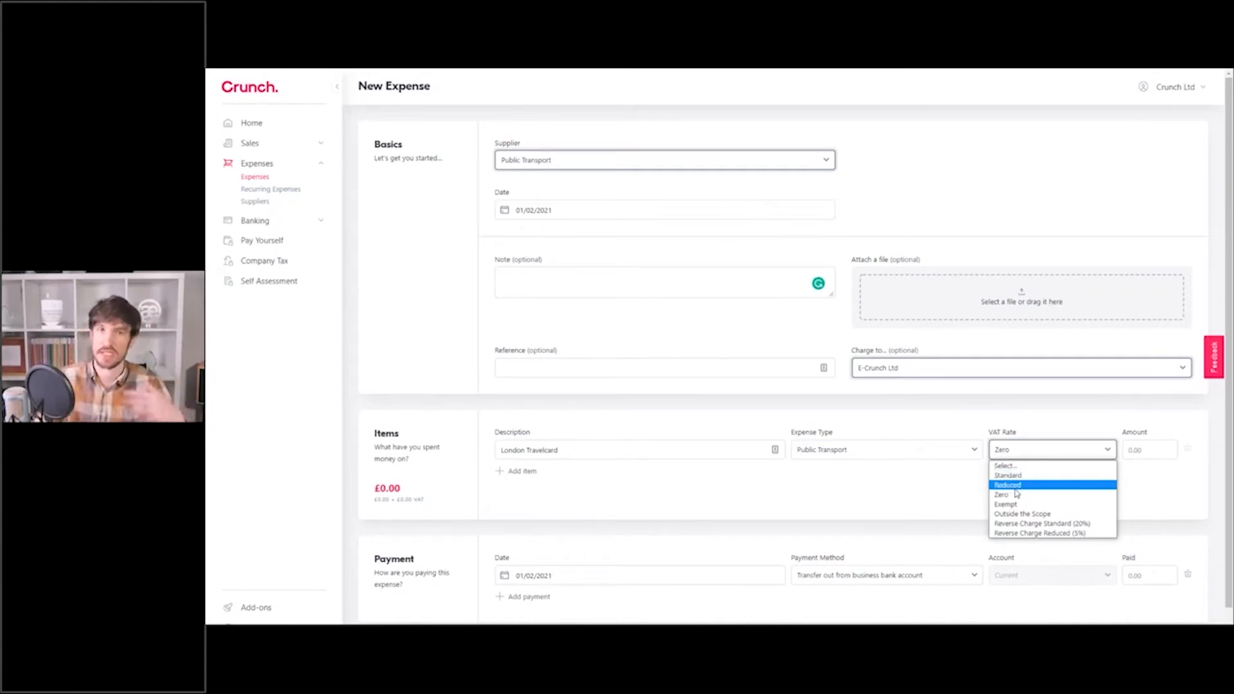
Keep Zero VAT on the London Travelcard item, enter 100, then clear the amount.
click(1033, 401)
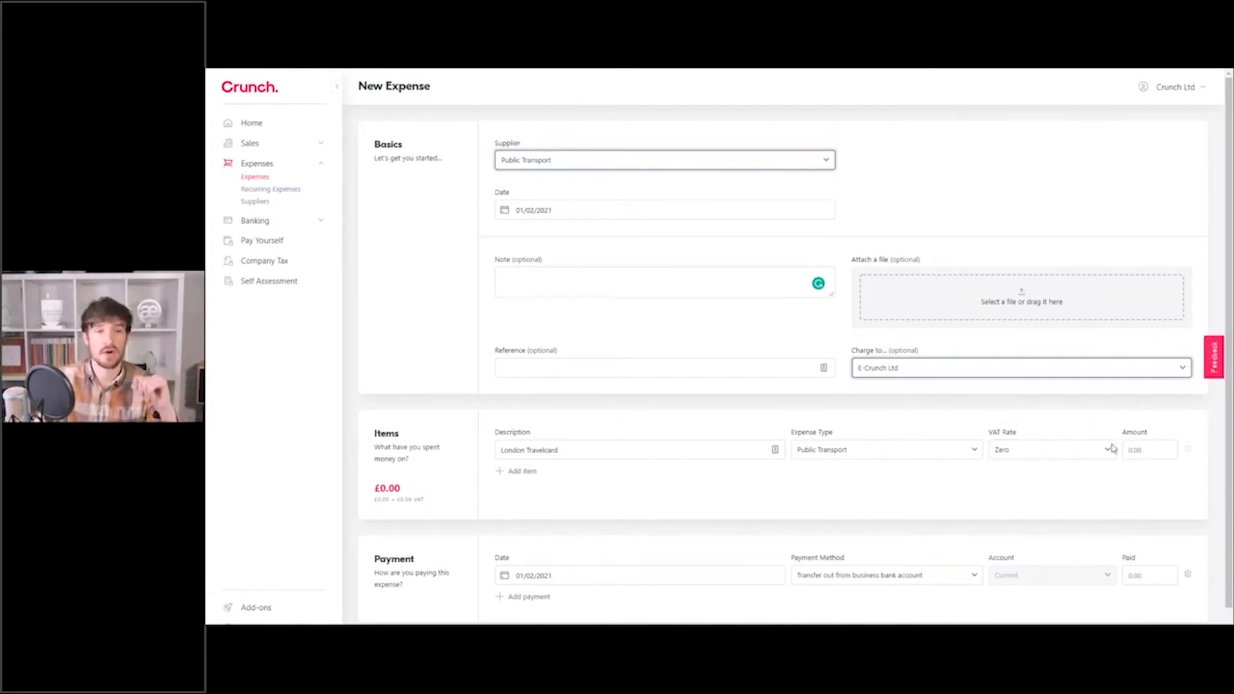
click(1135, 448)
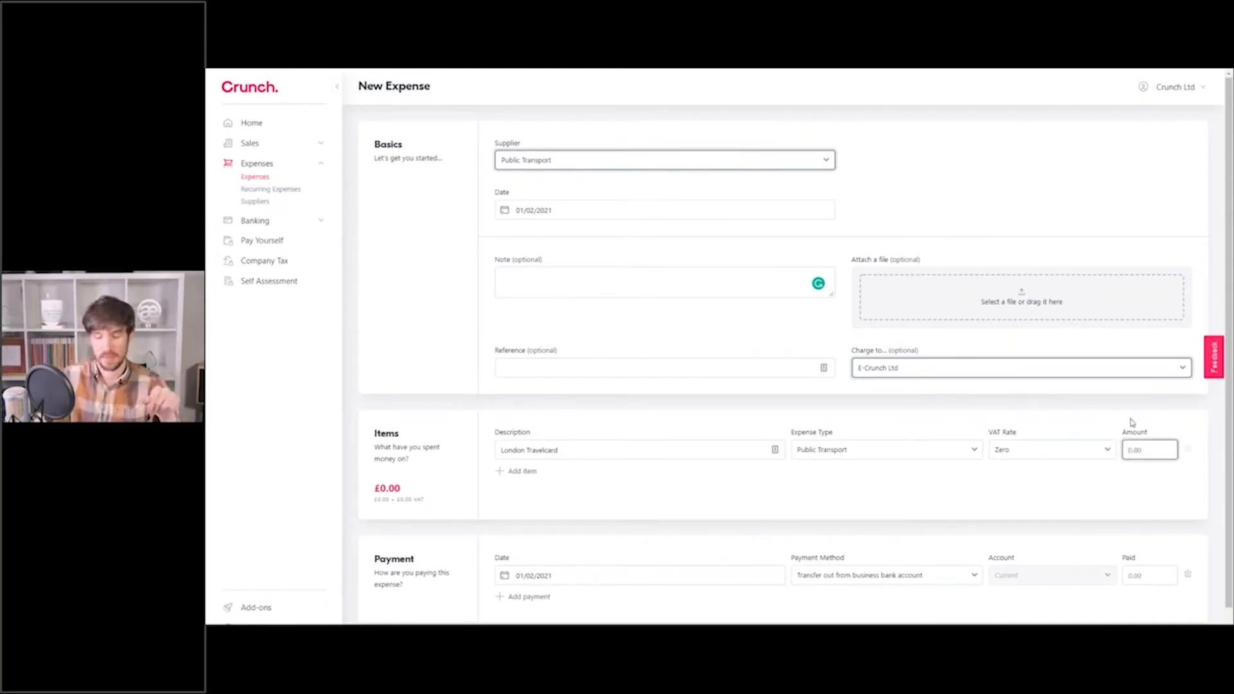
text(100)
click(1097, 422)
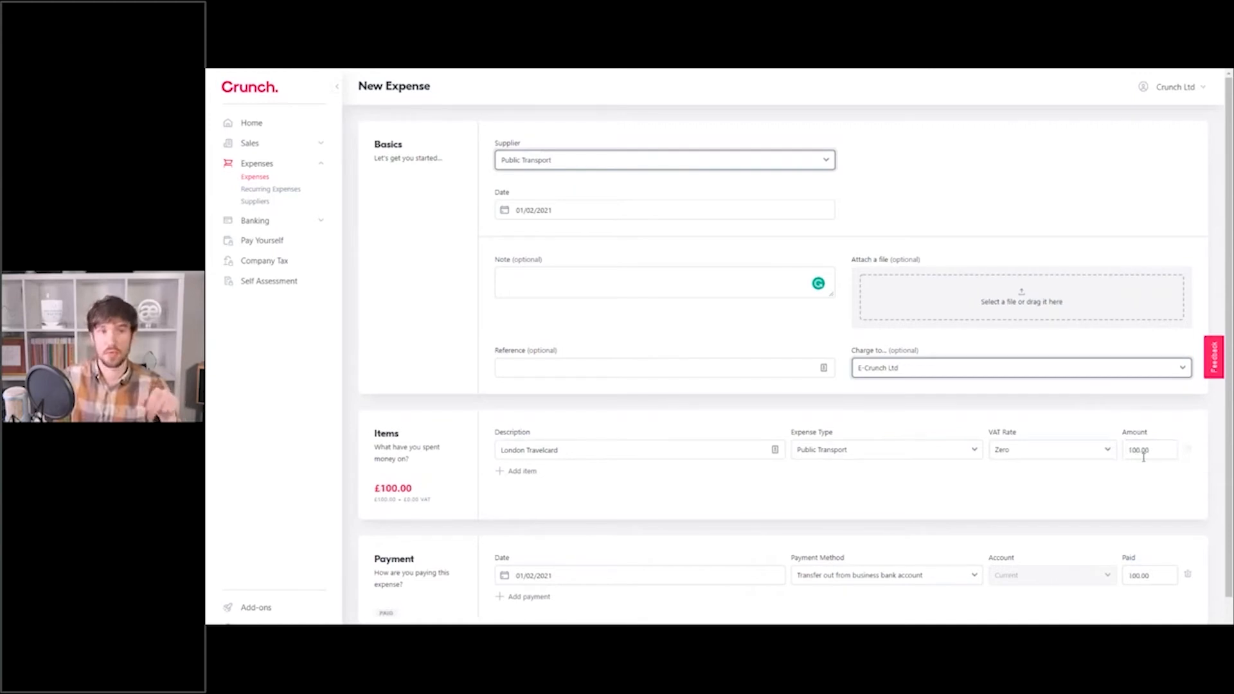
drag(1143, 457, 1127, 455)
key(BackSpace)
Set the item amount to 100.00 and settle on Public Transport as the supplier.
click(658, 166)
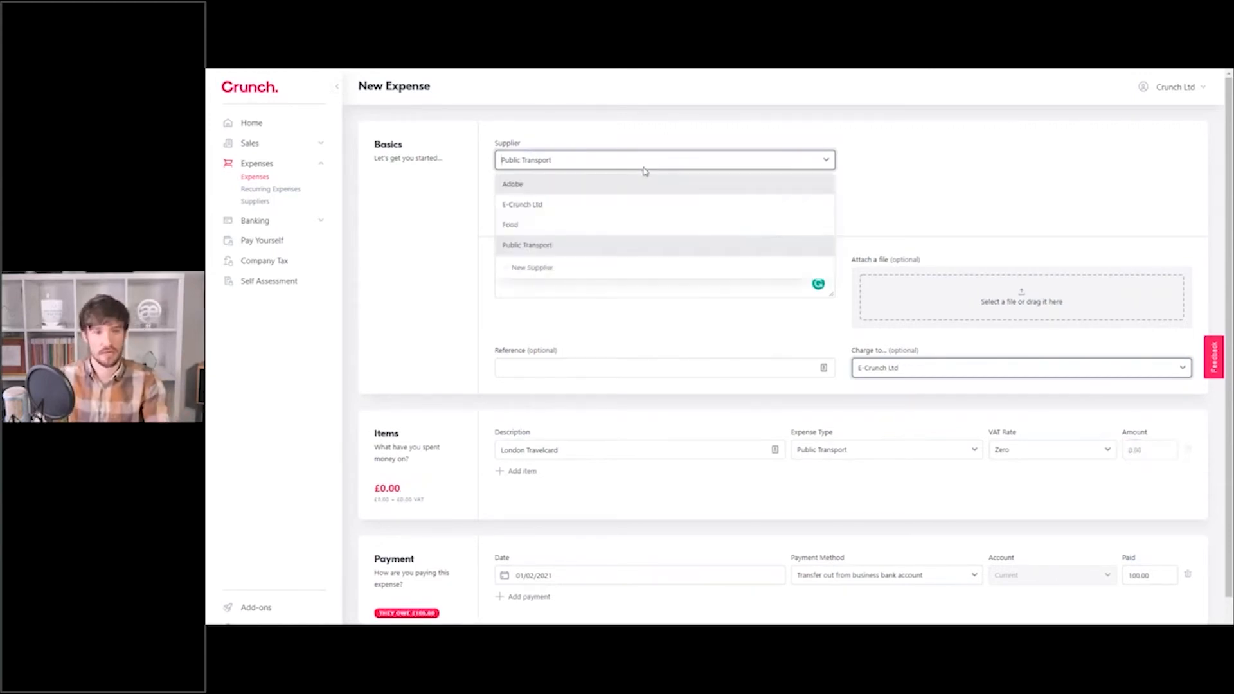
click(559, 187)
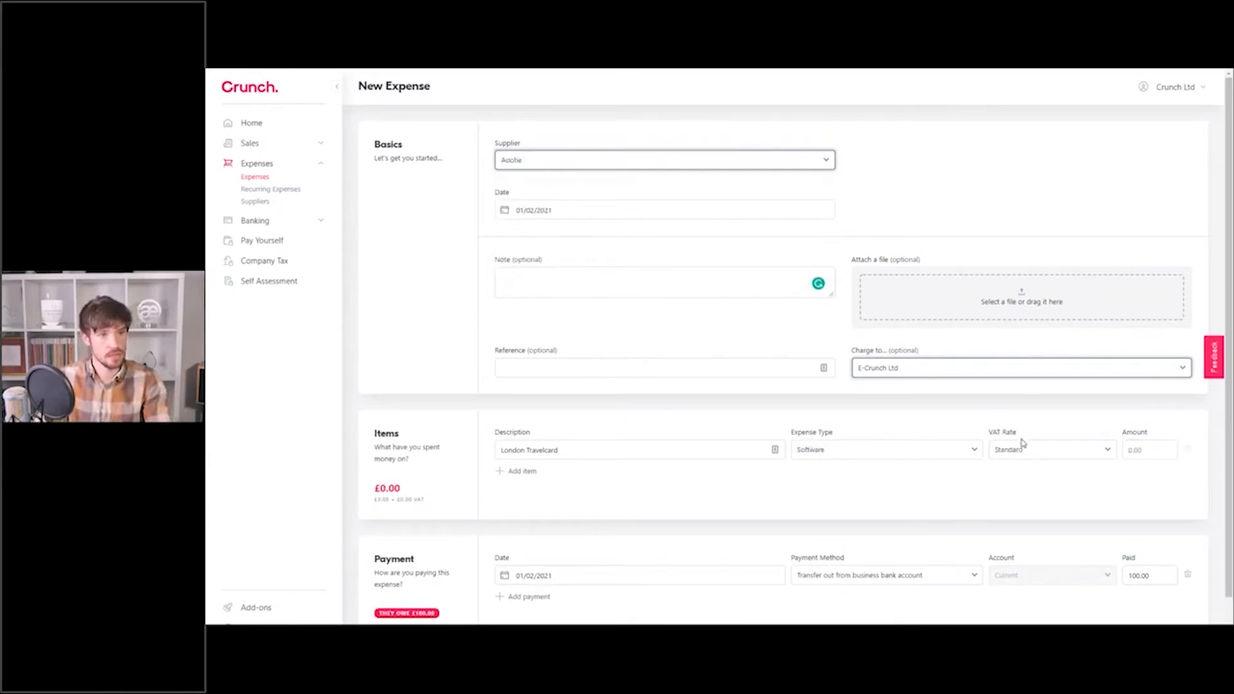
click(1129, 451)
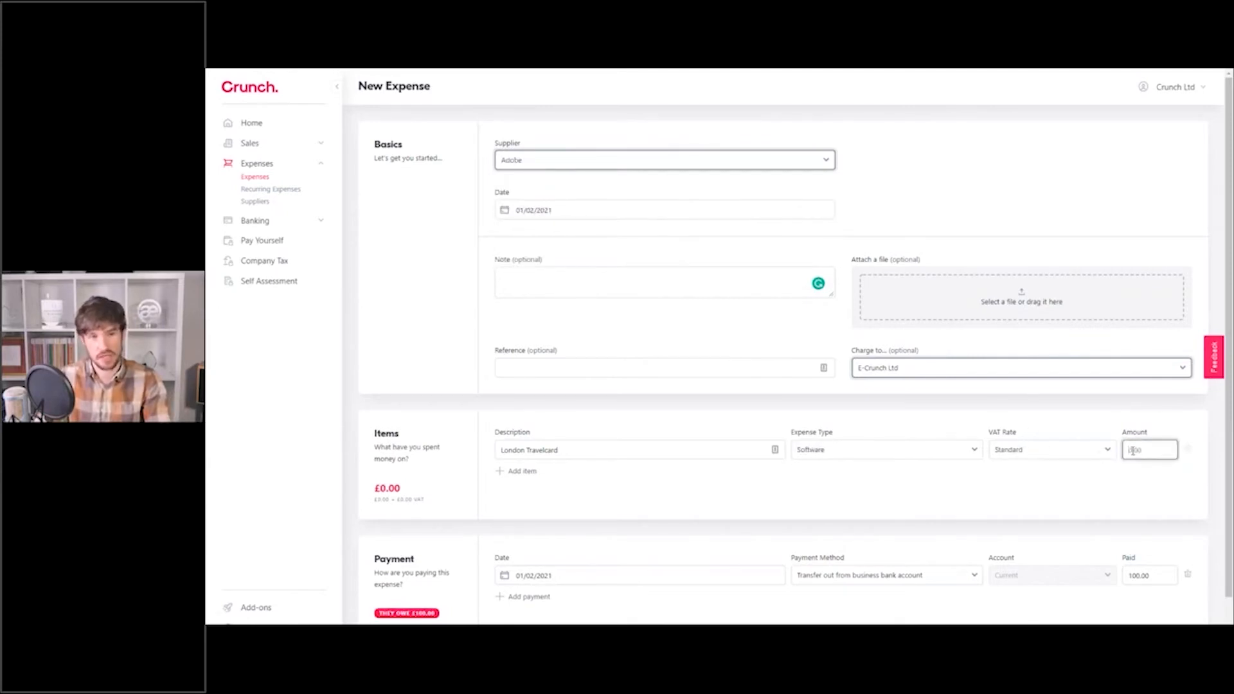
text(100)
click(1112, 416)
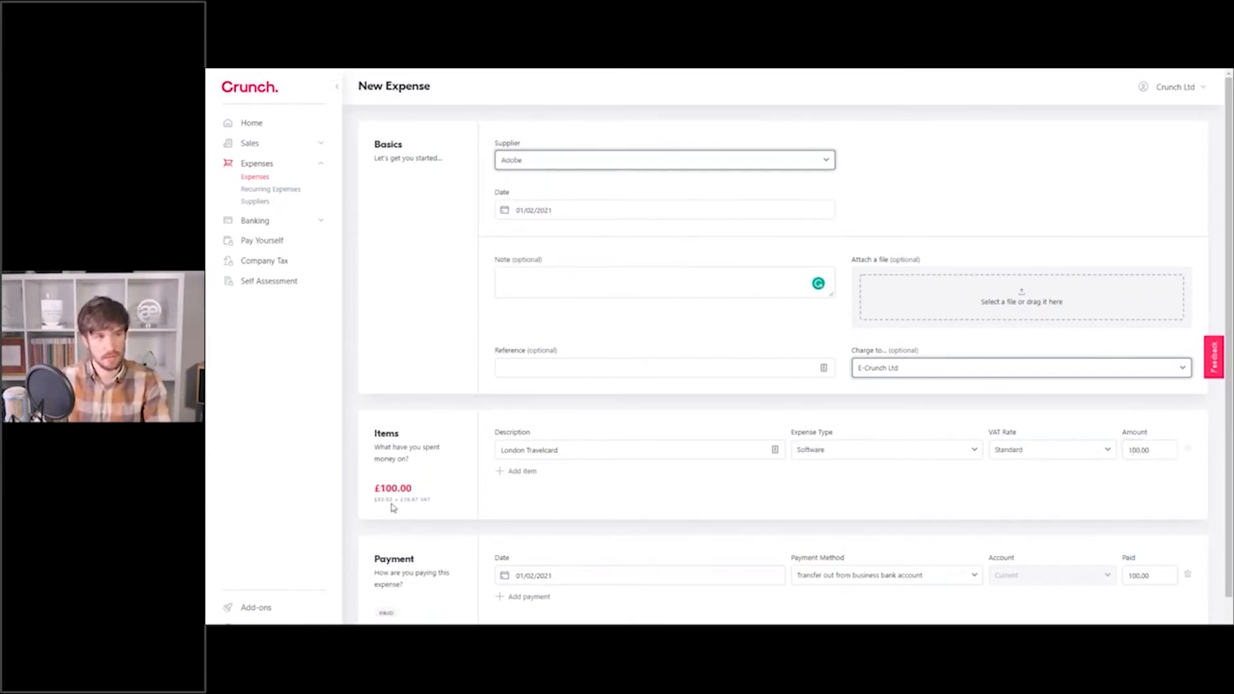
drag(373, 500, 431, 499)
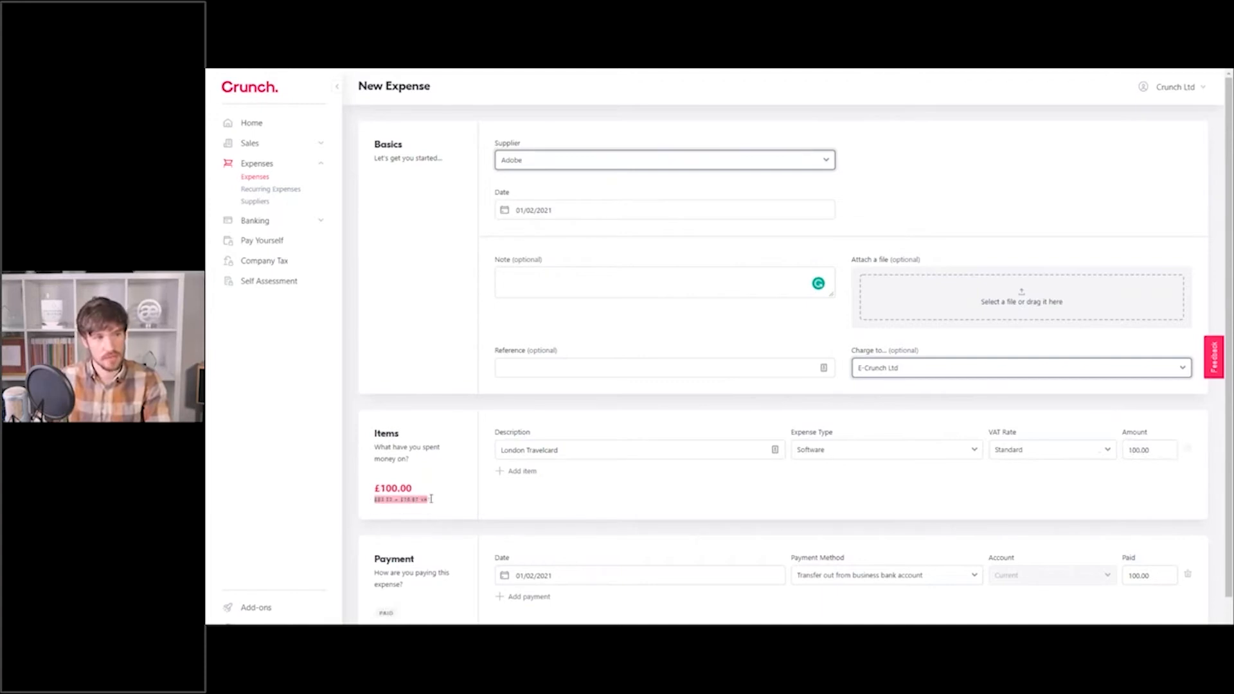
click(430, 499)
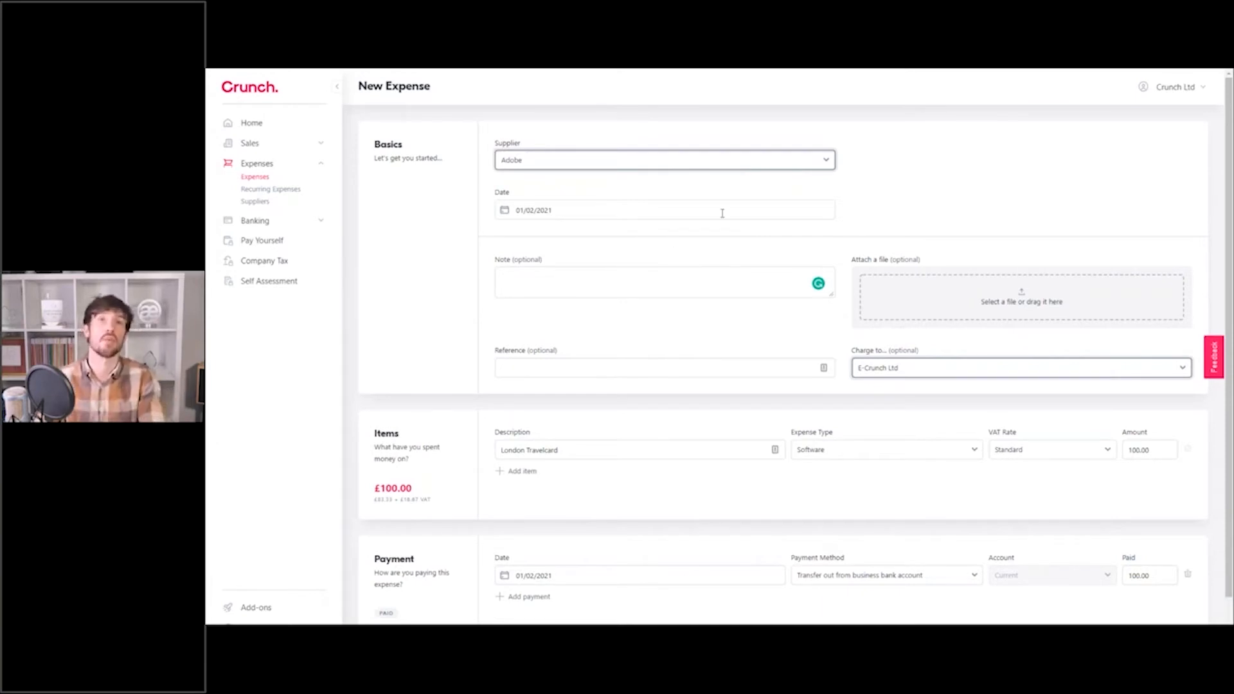
click(559, 159)
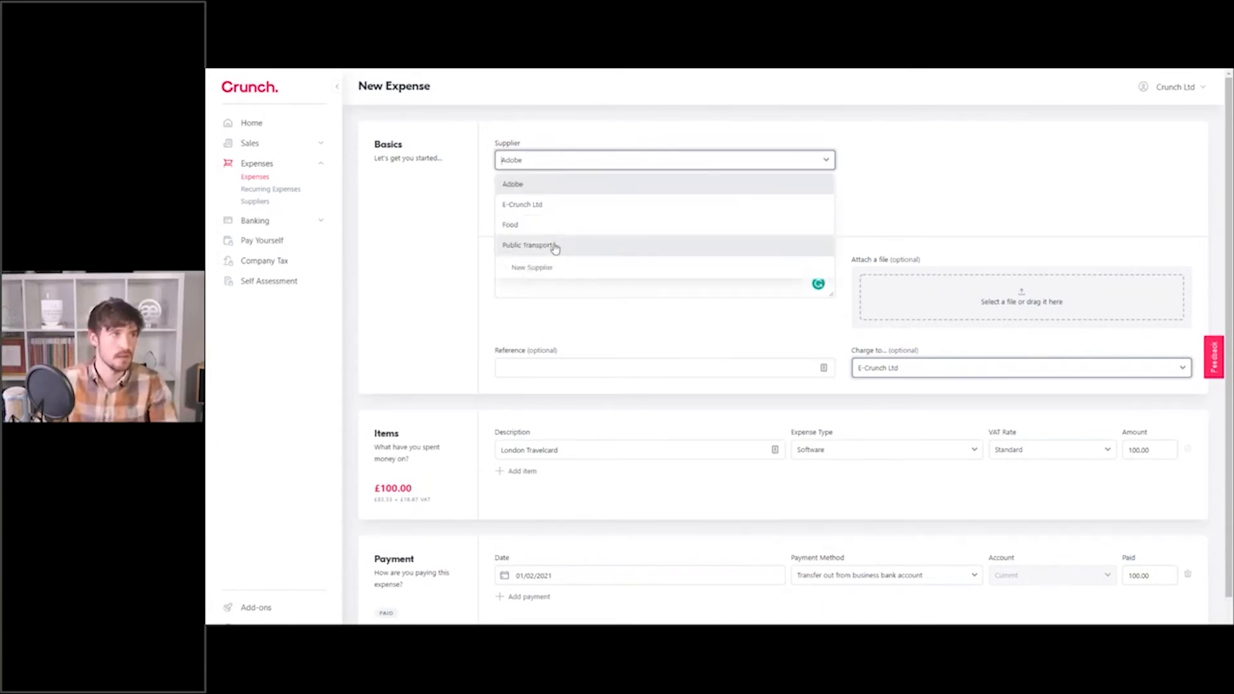
click(555, 249)
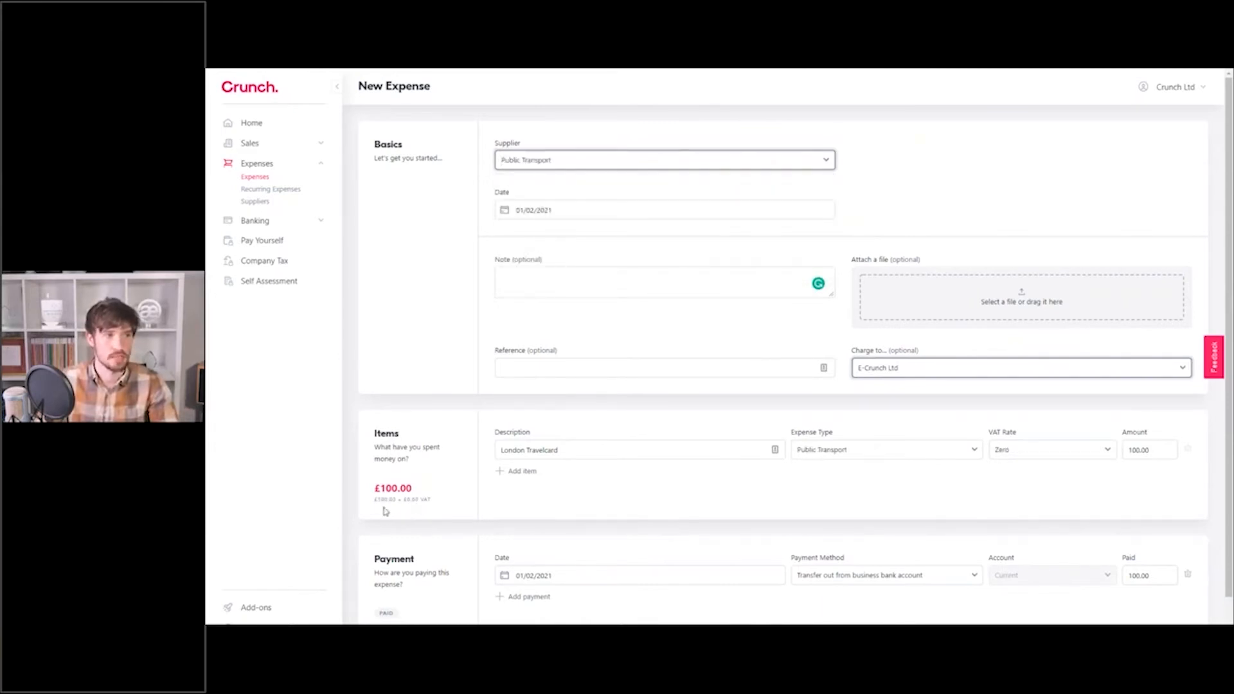
Change the payment date to 02/02/2021 in the calendar.
scroll(730, 490, down, 1)
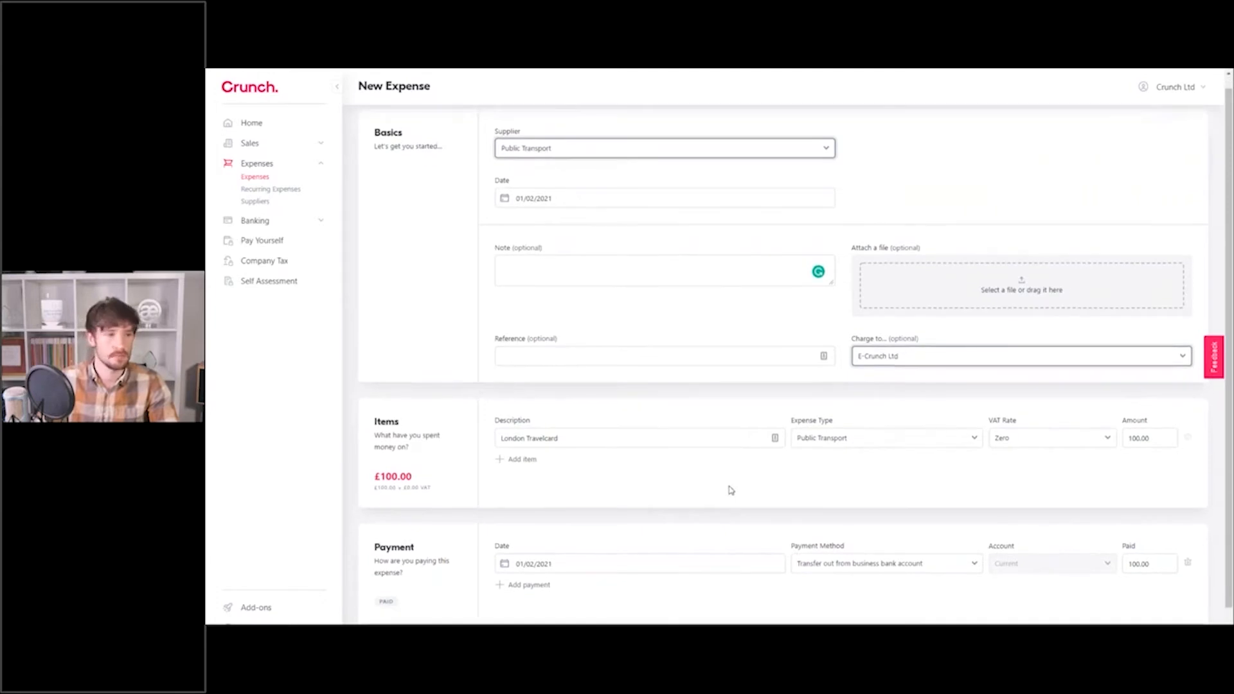
scroll(730, 490, down, 1)
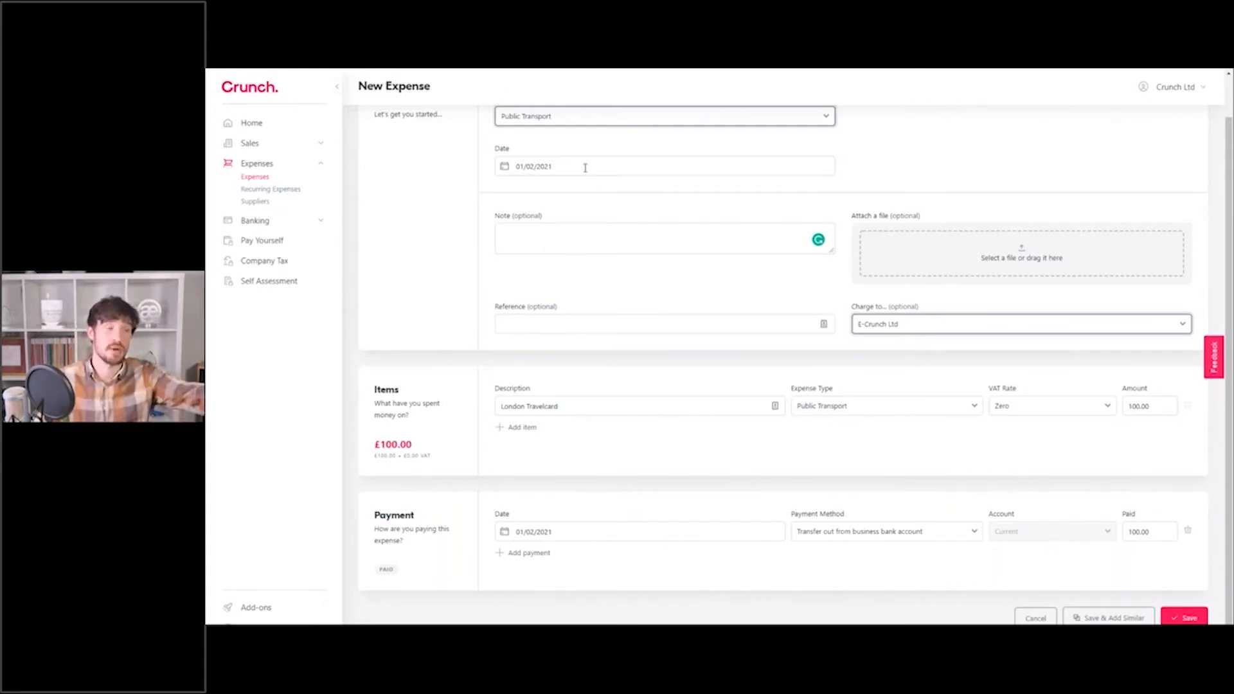
click(592, 533)
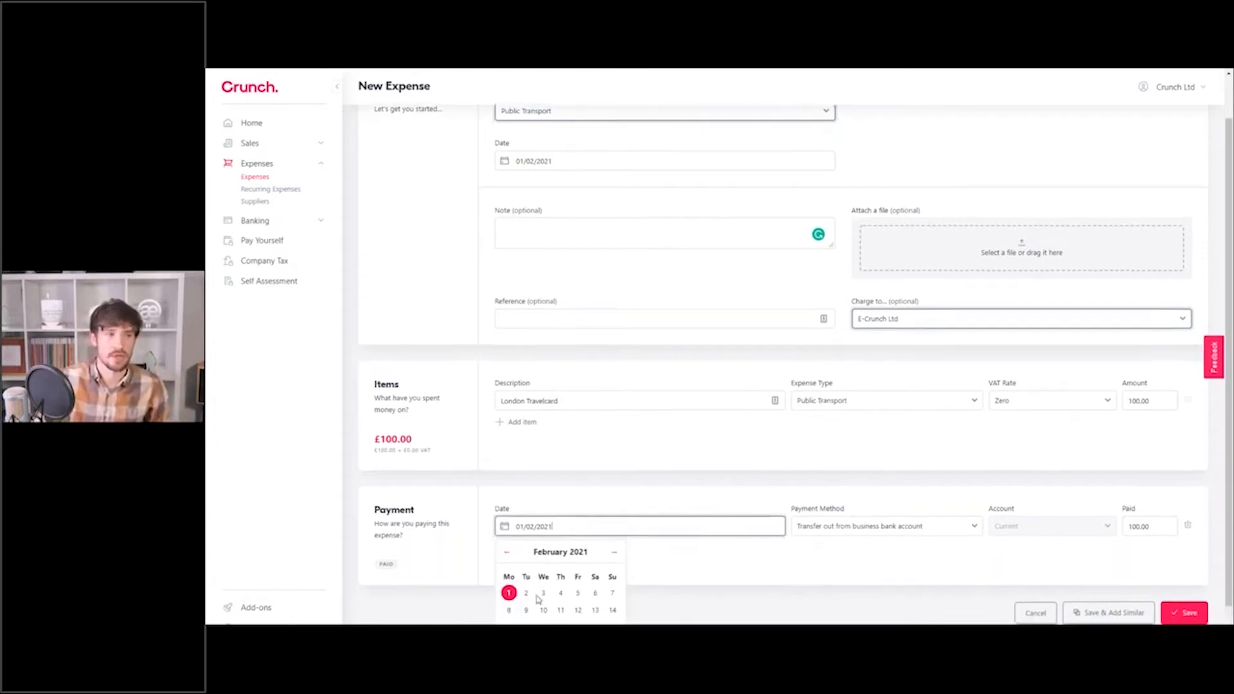
scroll(559, 578, down, 1)
click(526, 556)
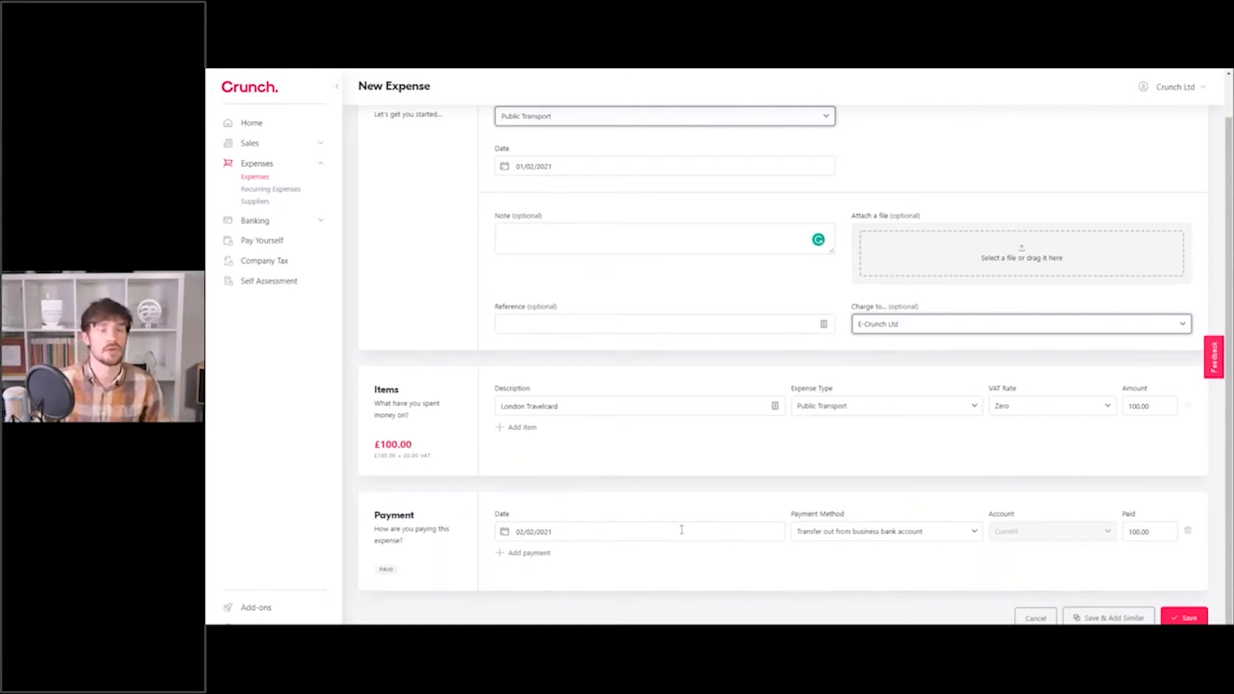
Mark the expense as paid by the director personally and use Save & Add Similar.
click(867, 537)
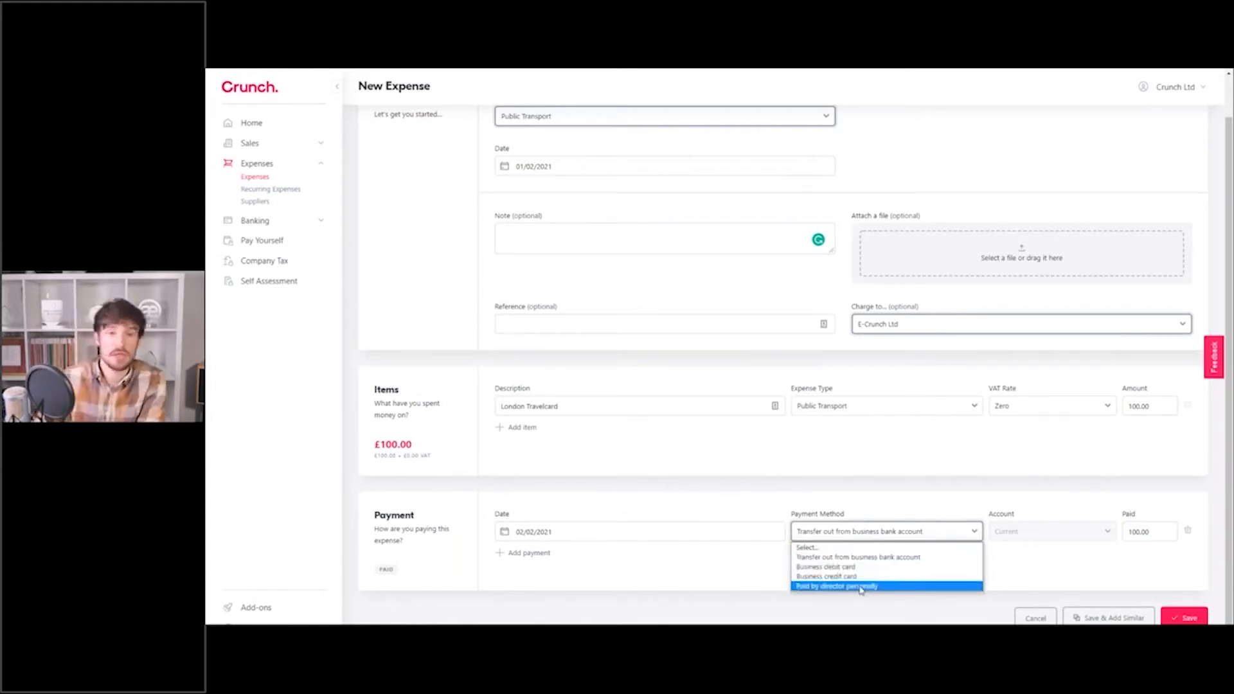
click(880, 556)
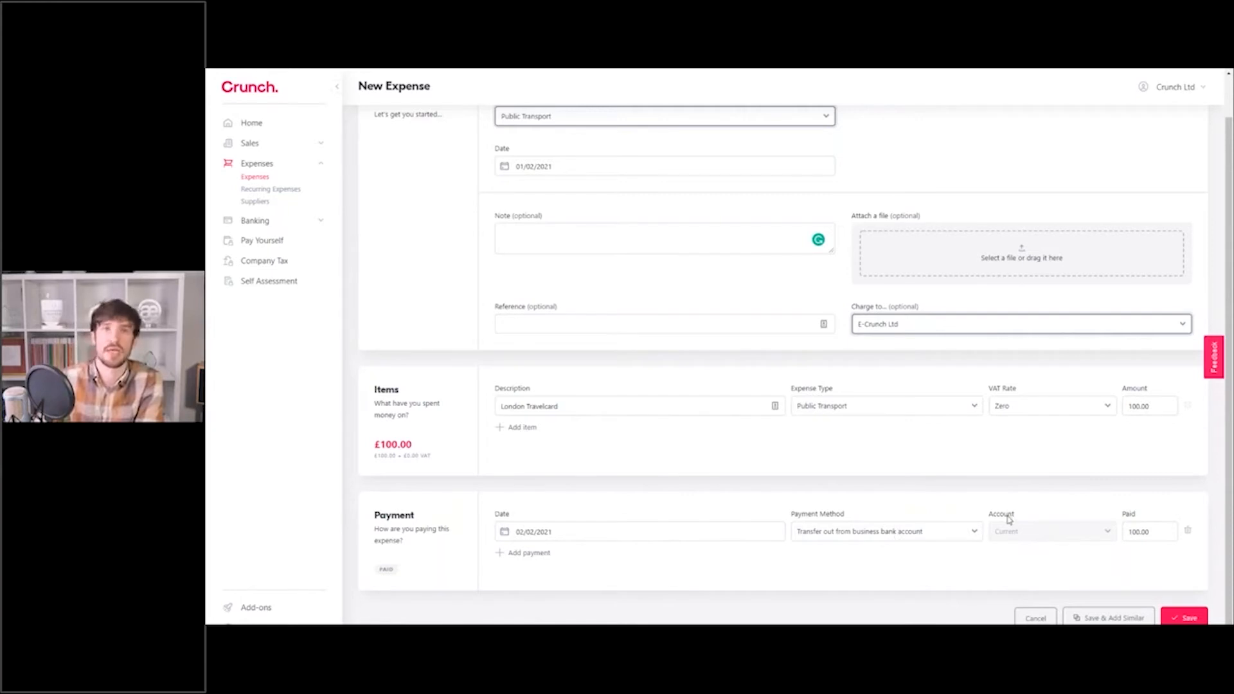
click(938, 530)
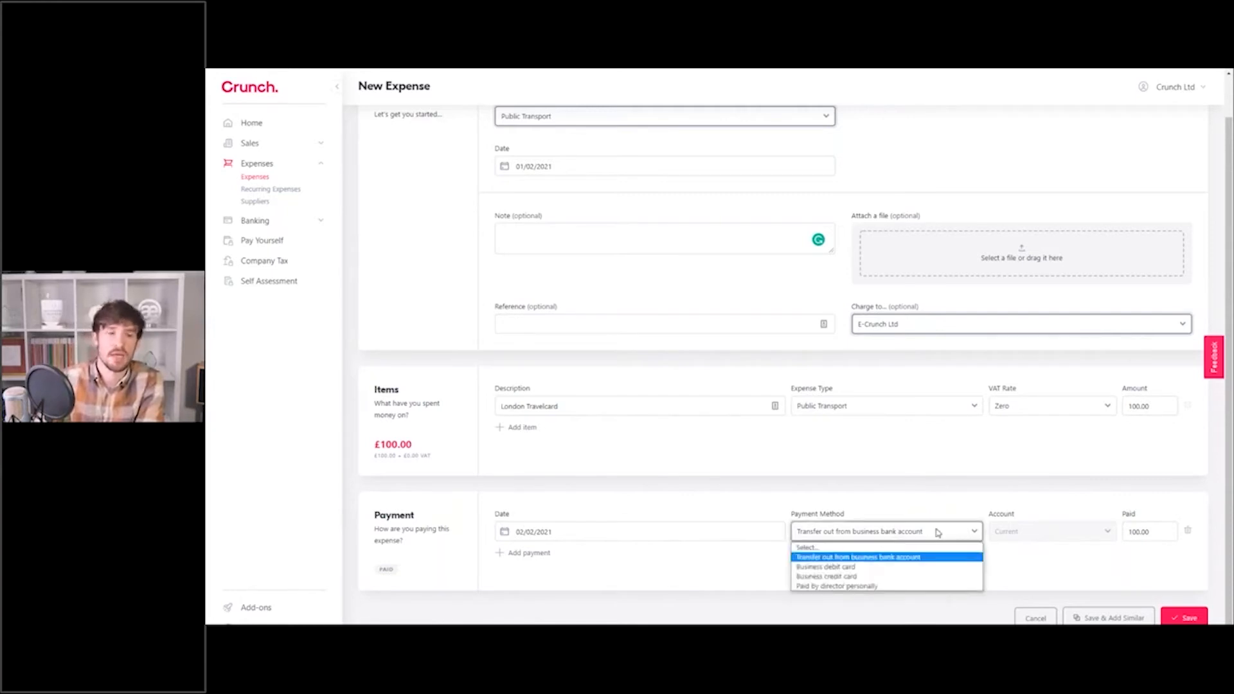
click(882, 587)
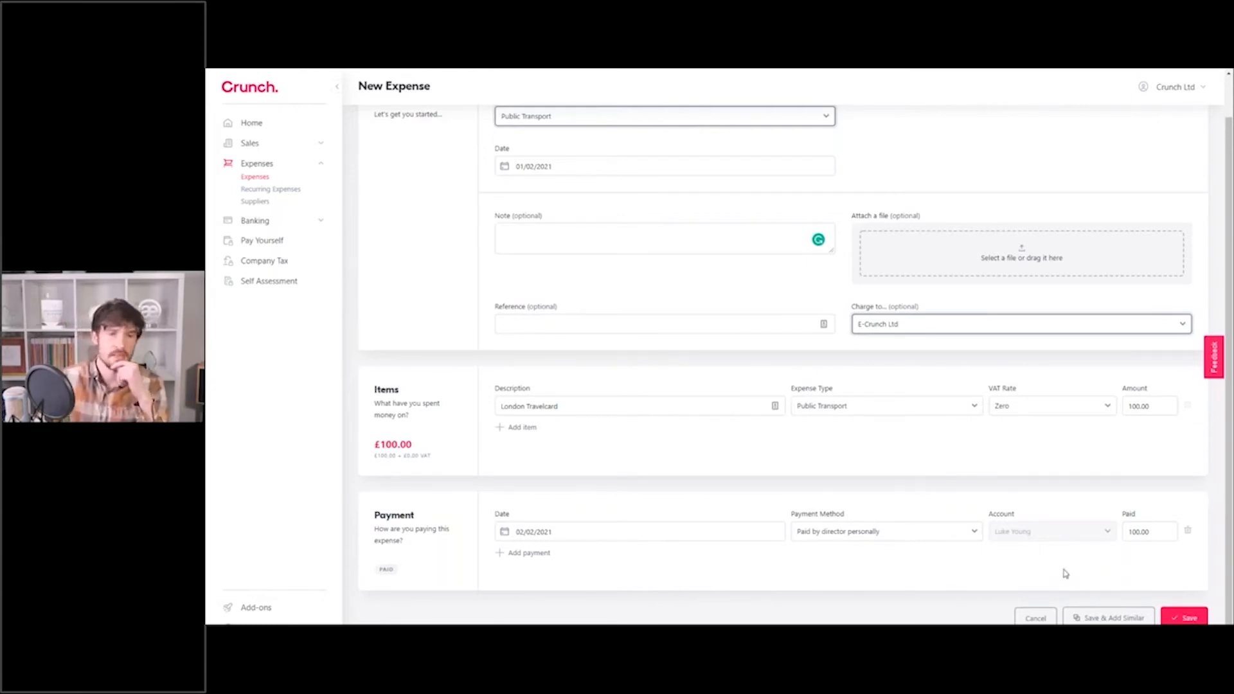
scroll(653, 300, up, 1)
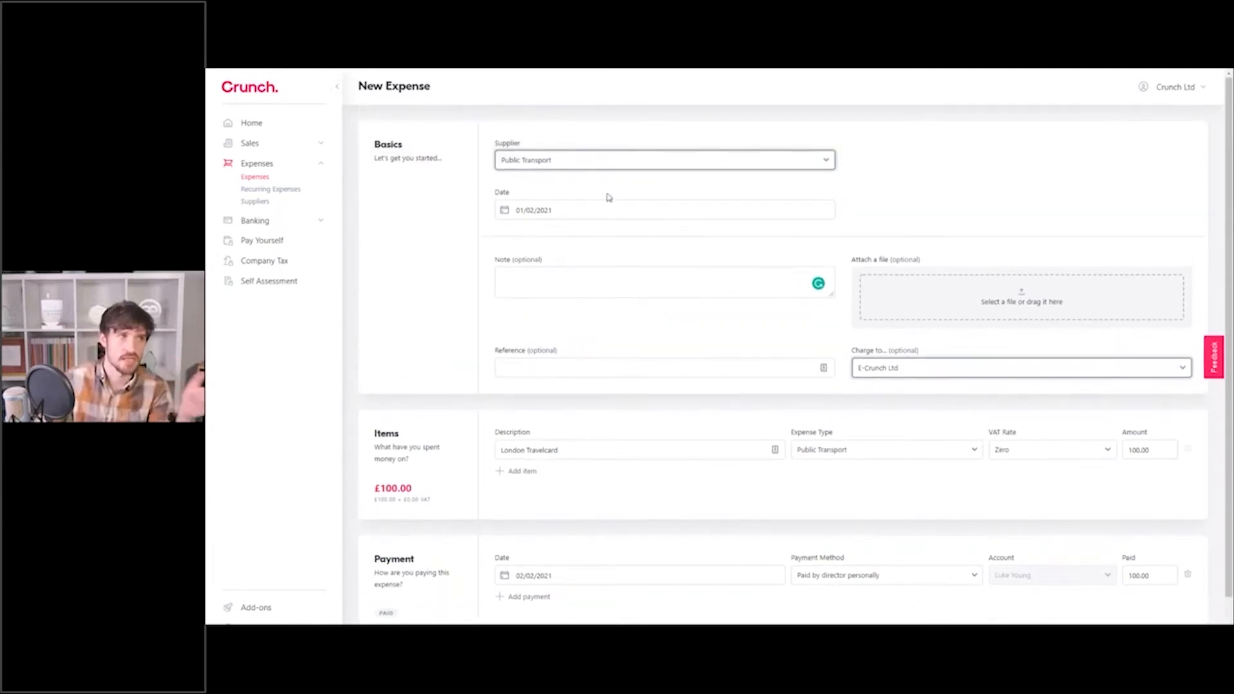
scroll(804, 234, down, 1)
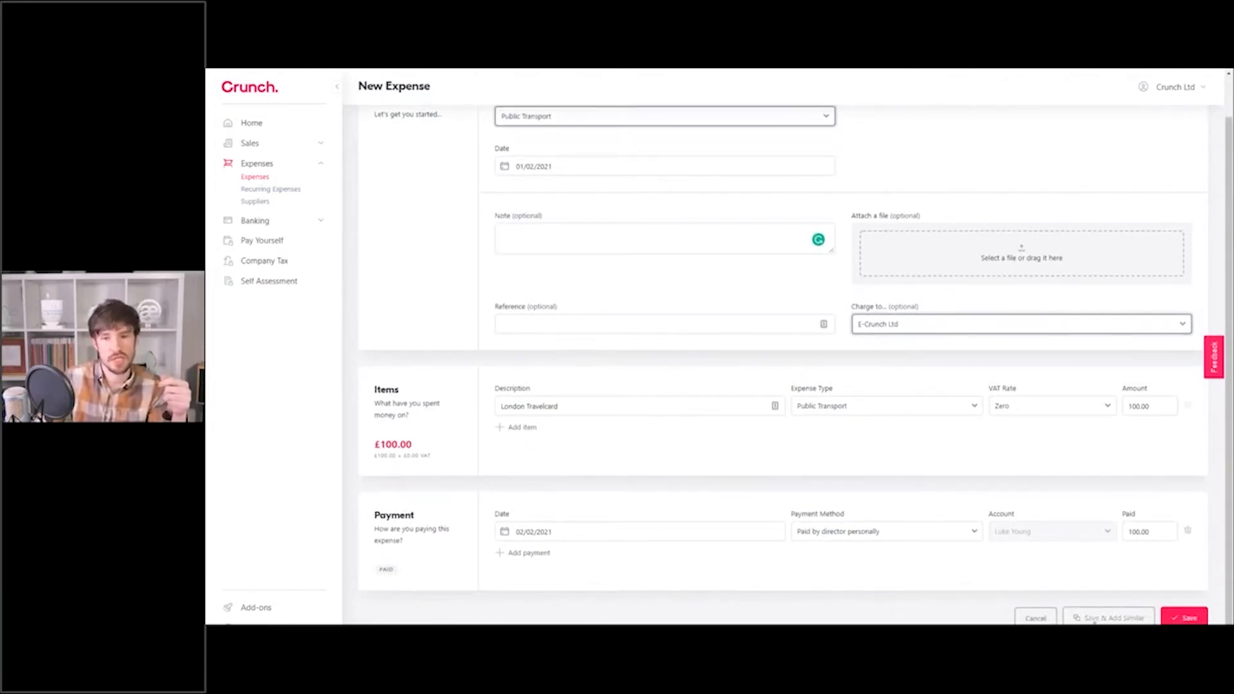
click(1089, 616)
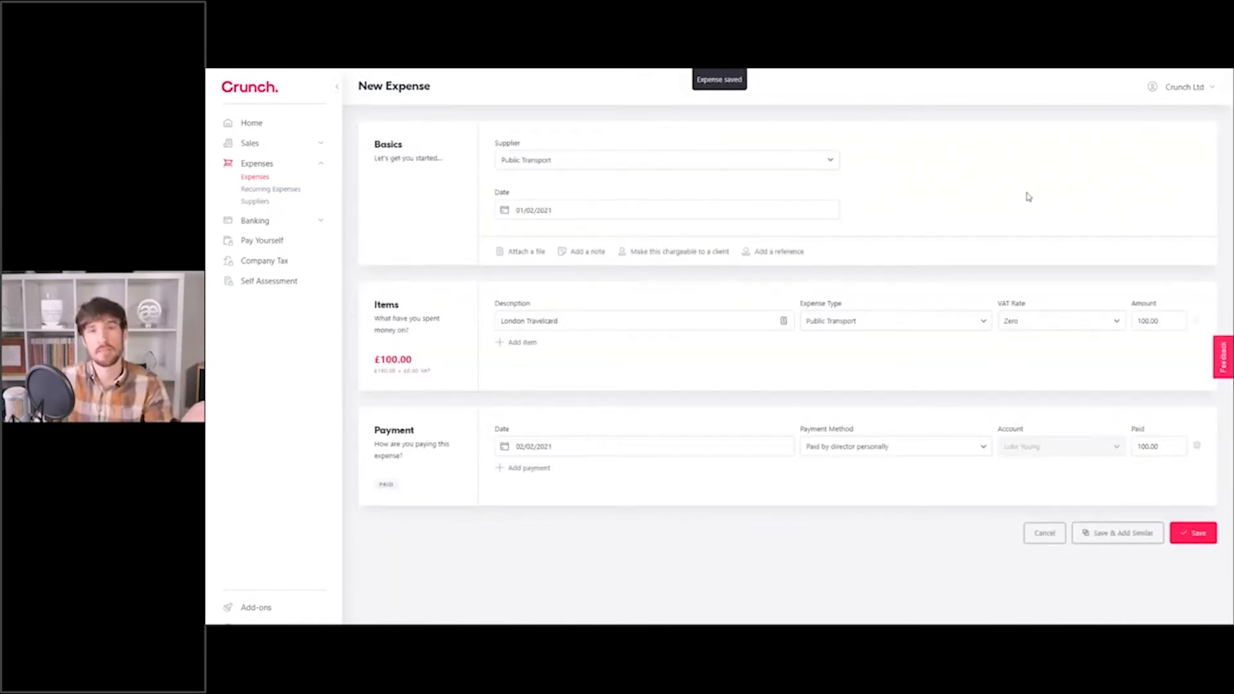
Date the second expense 04/02/2021, confirm the payment date matches, and save it.
click(597, 214)
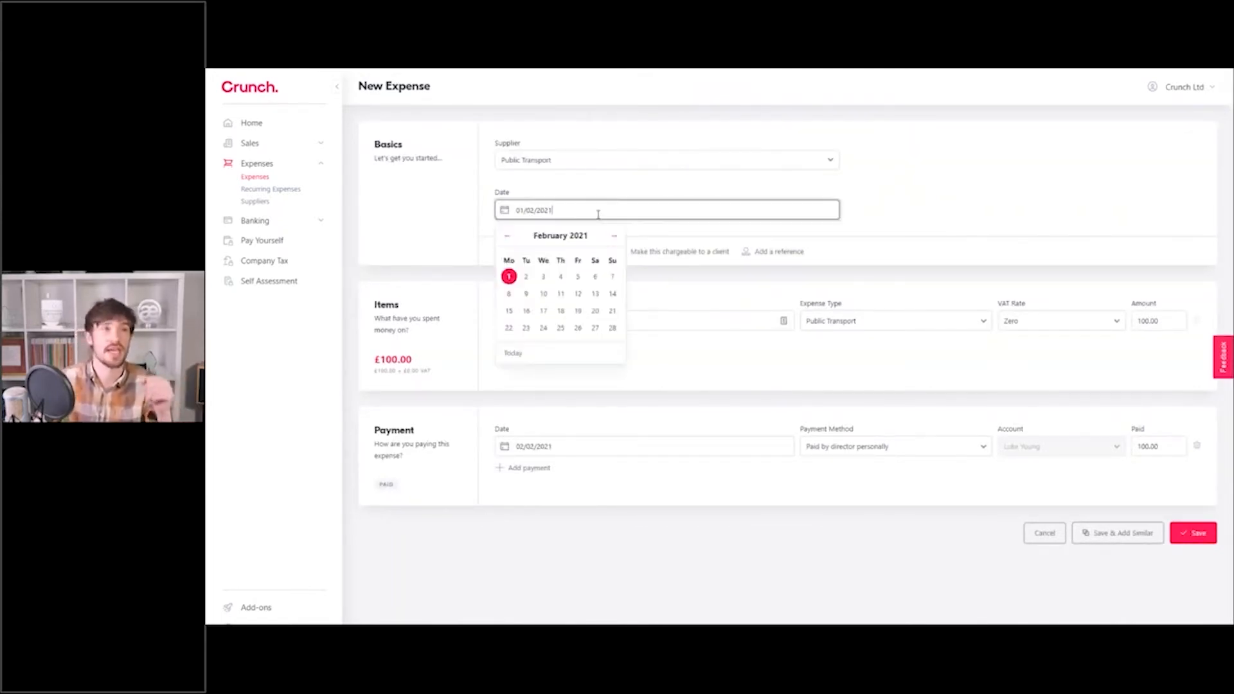
click(559, 277)
click(572, 445)
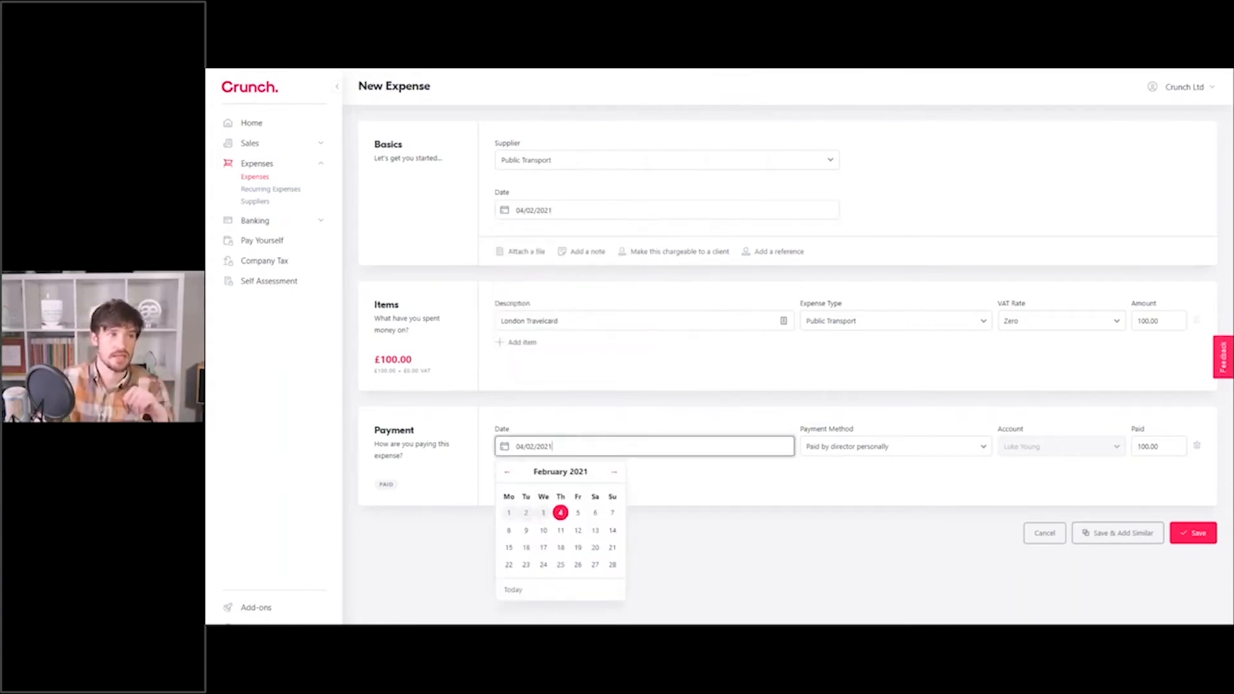
click(561, 513)
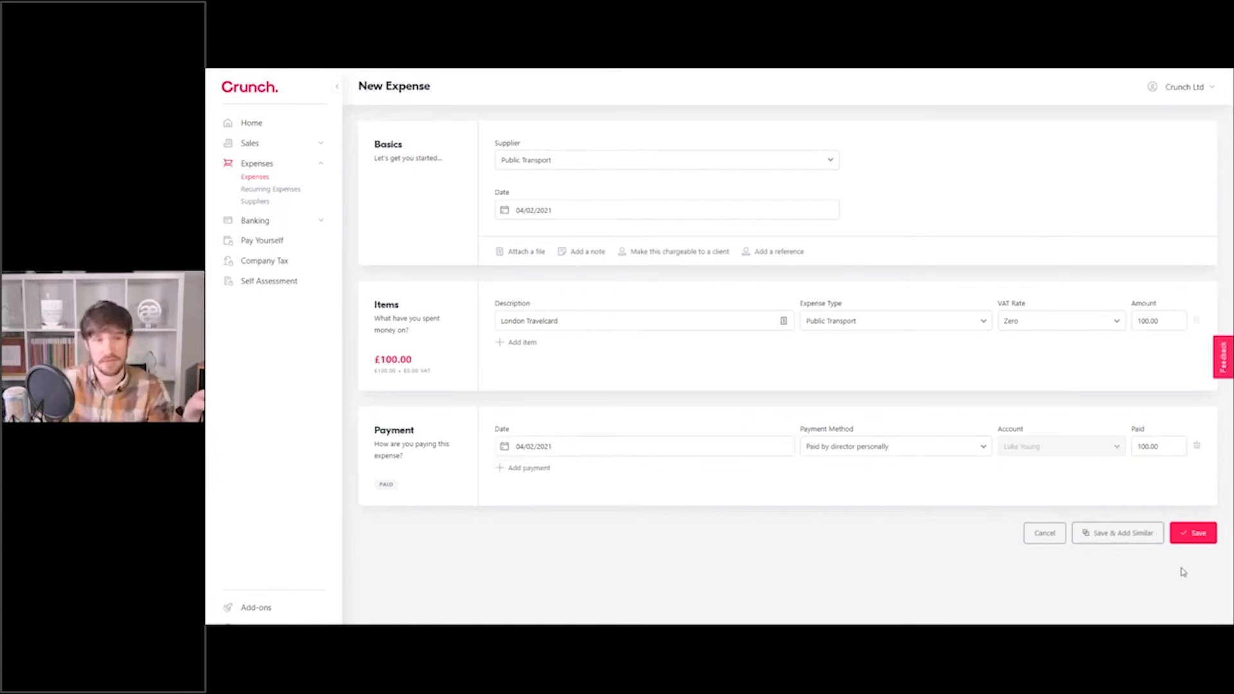
click(1201, 539)
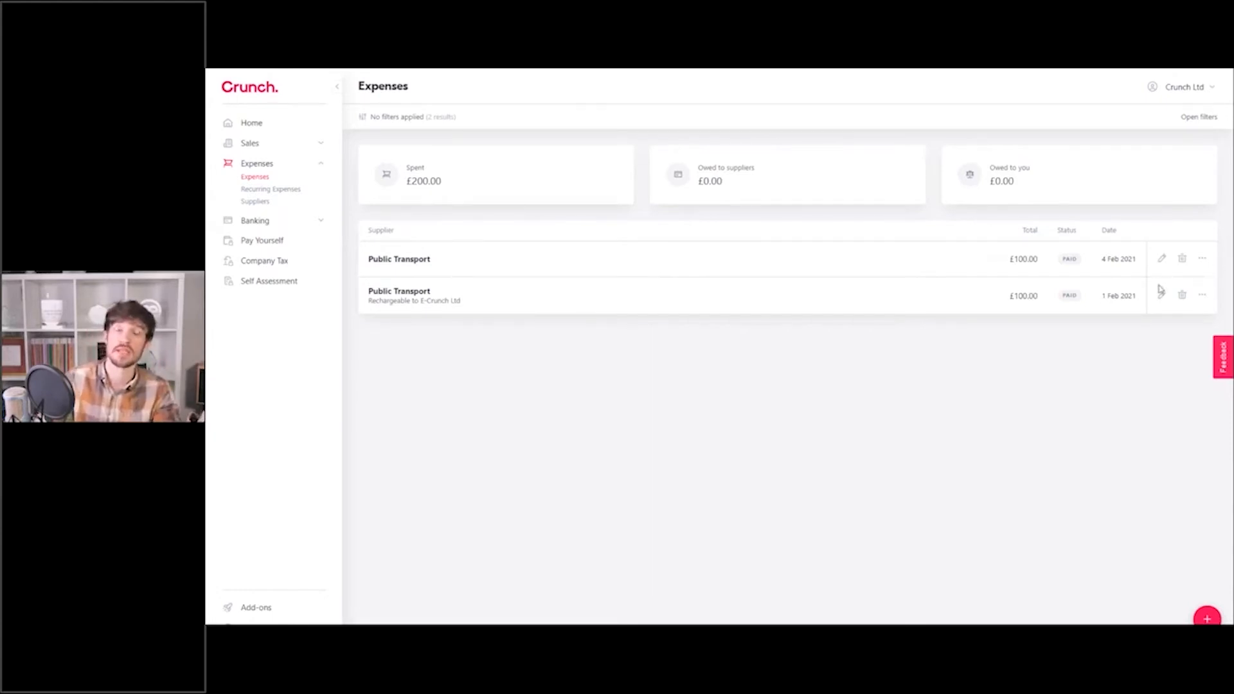
Open the more-actions menu on the newer 4 Feb expense to see 'Create another like this'.
click(1203, 261)
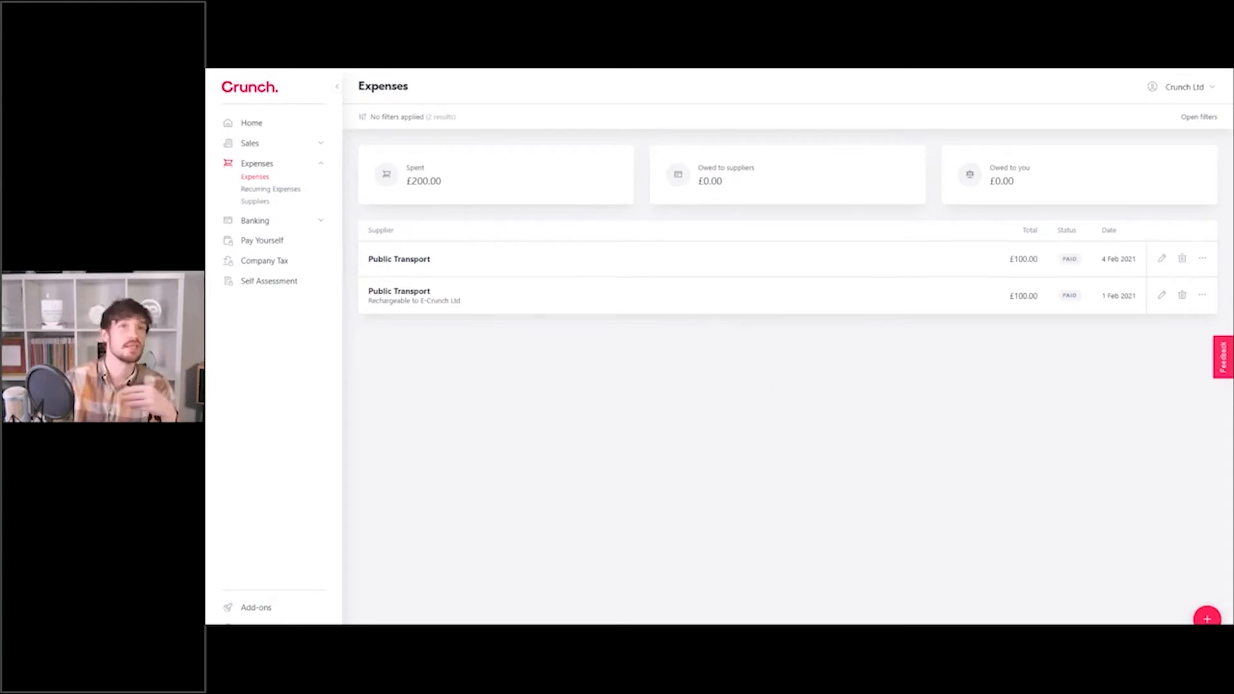
Start a new recurring expense for supplier Adobe, repeating in months.
click(280, 193)
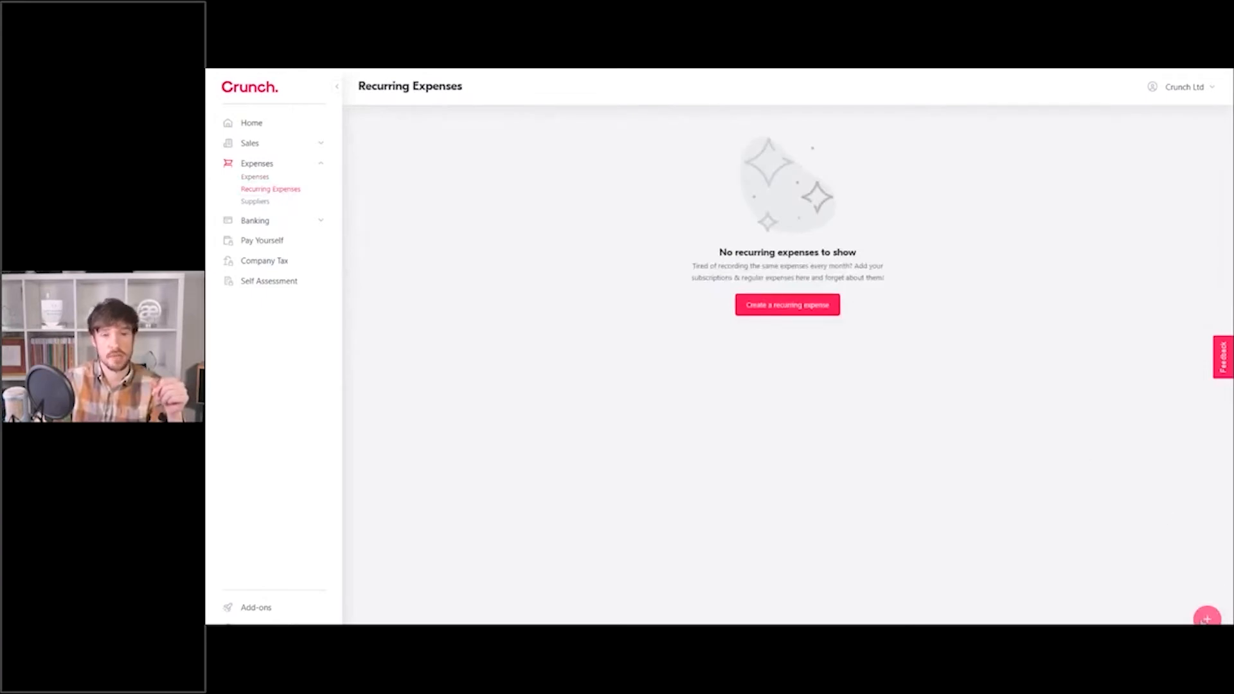
click(802, 310)
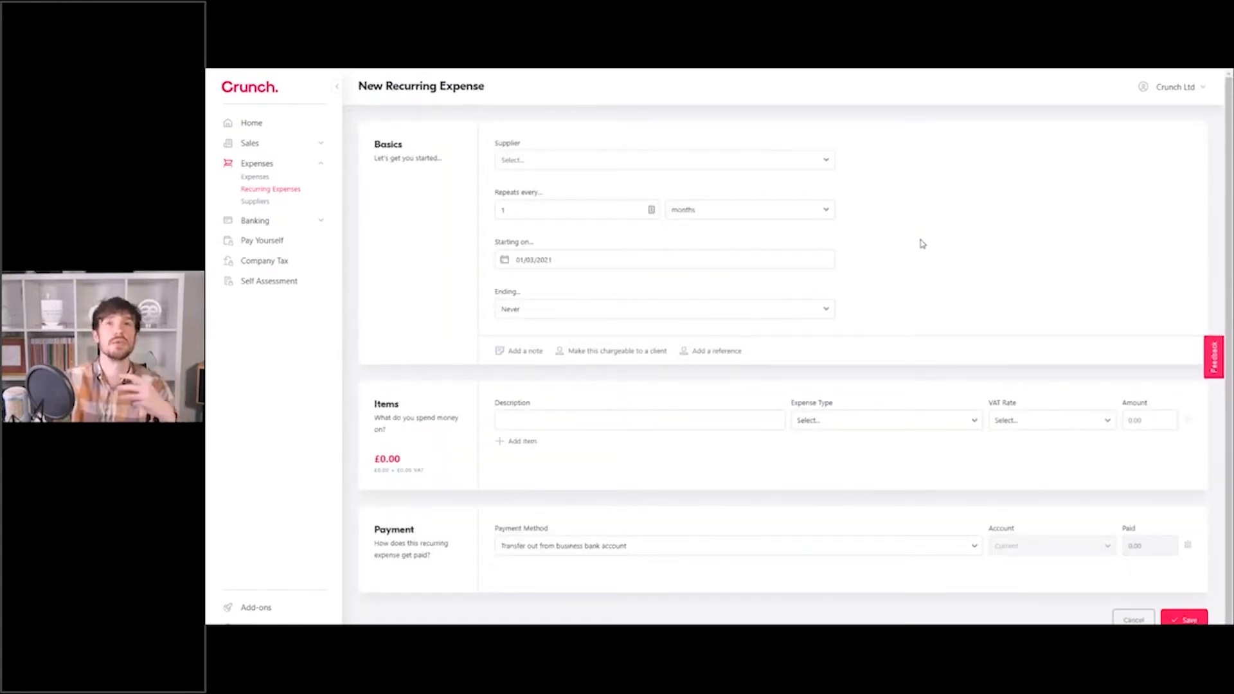
click(531, 161)
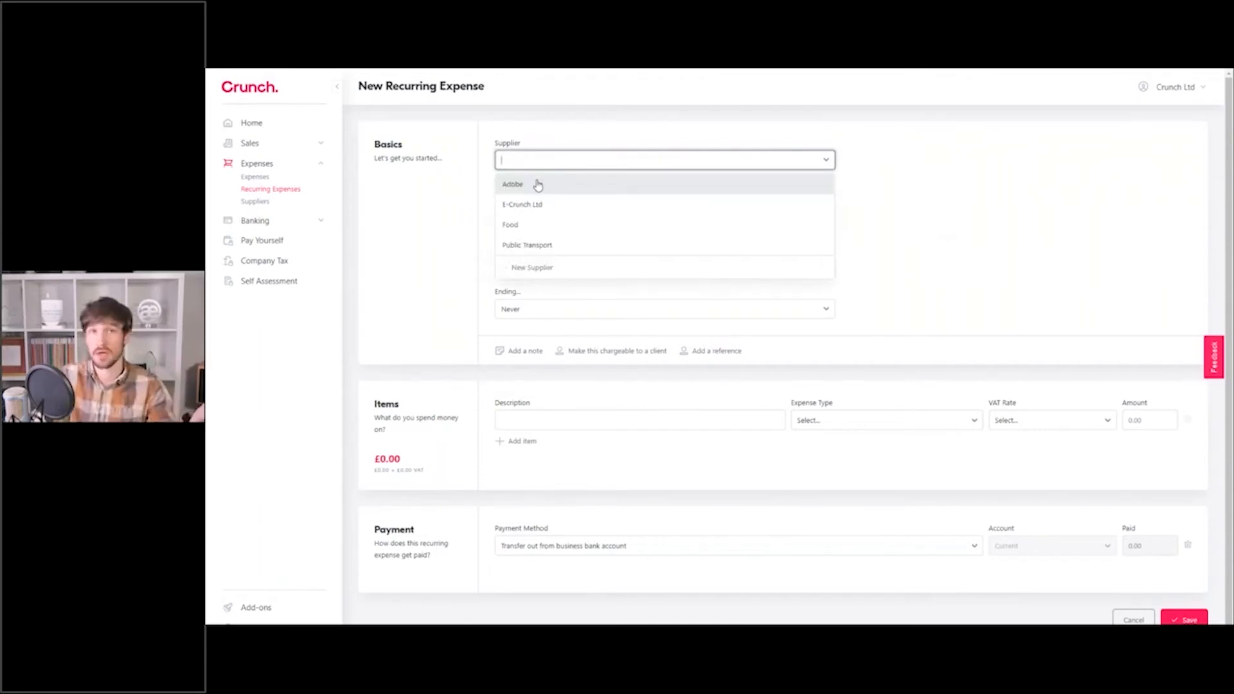
click(537, 185)
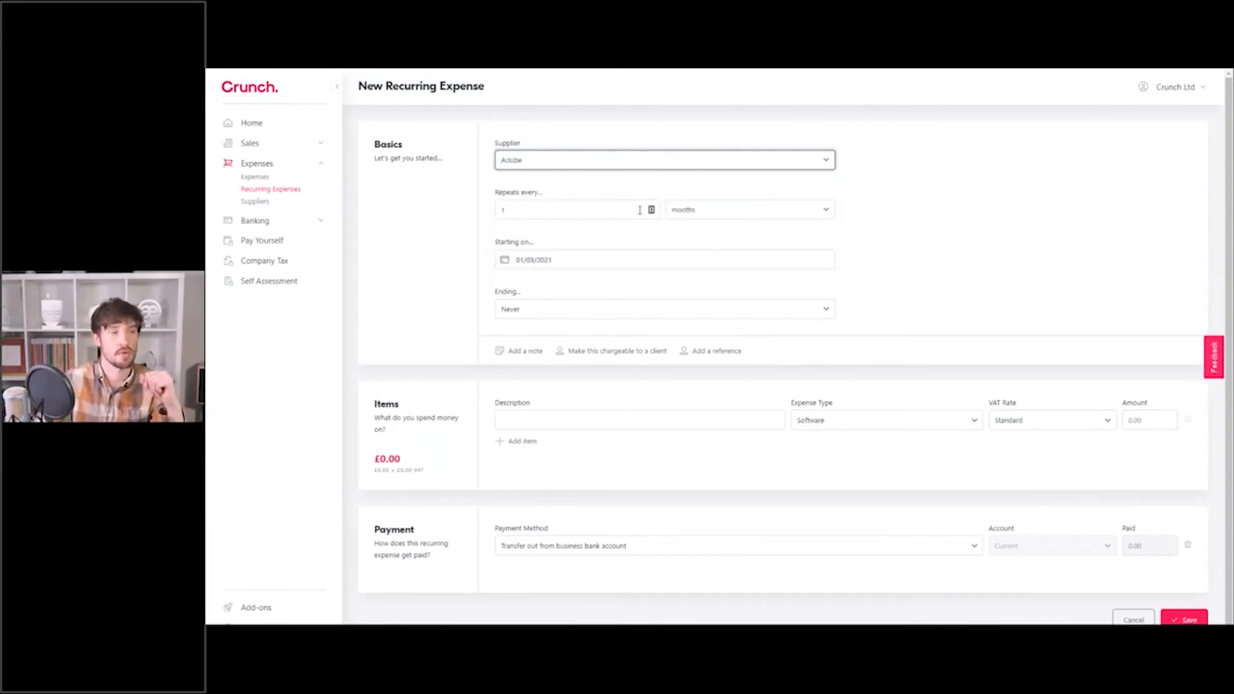
click(697, 214)
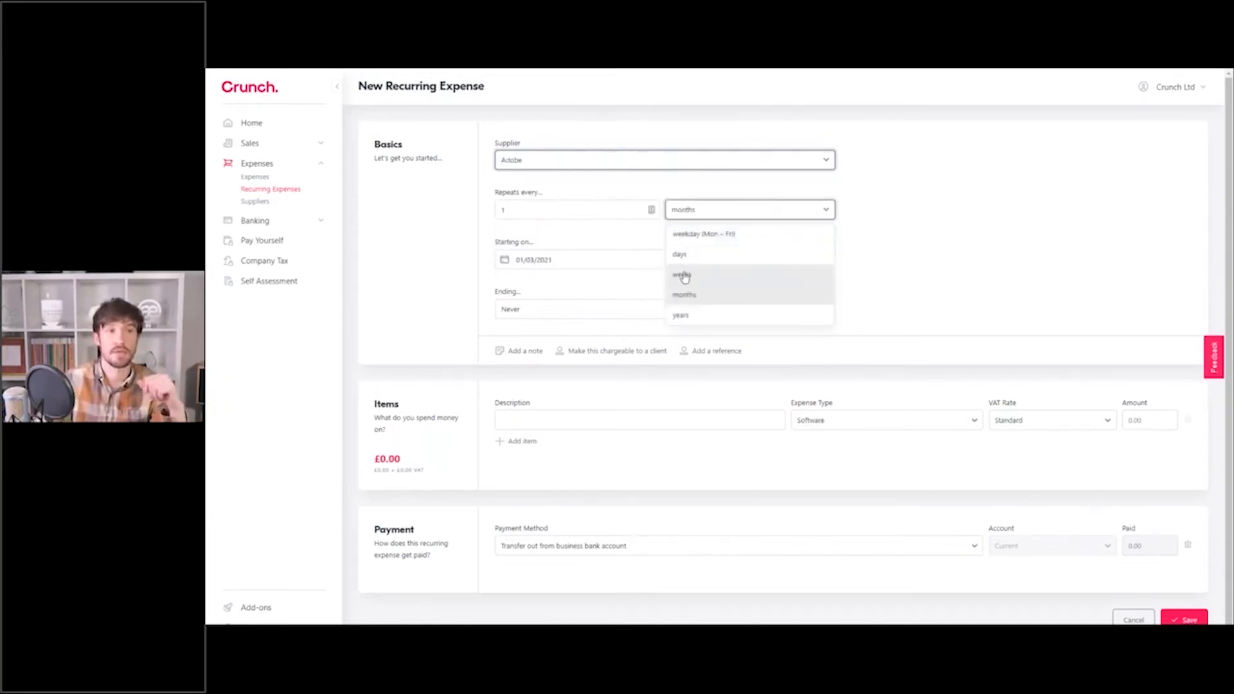
click(907, 264)
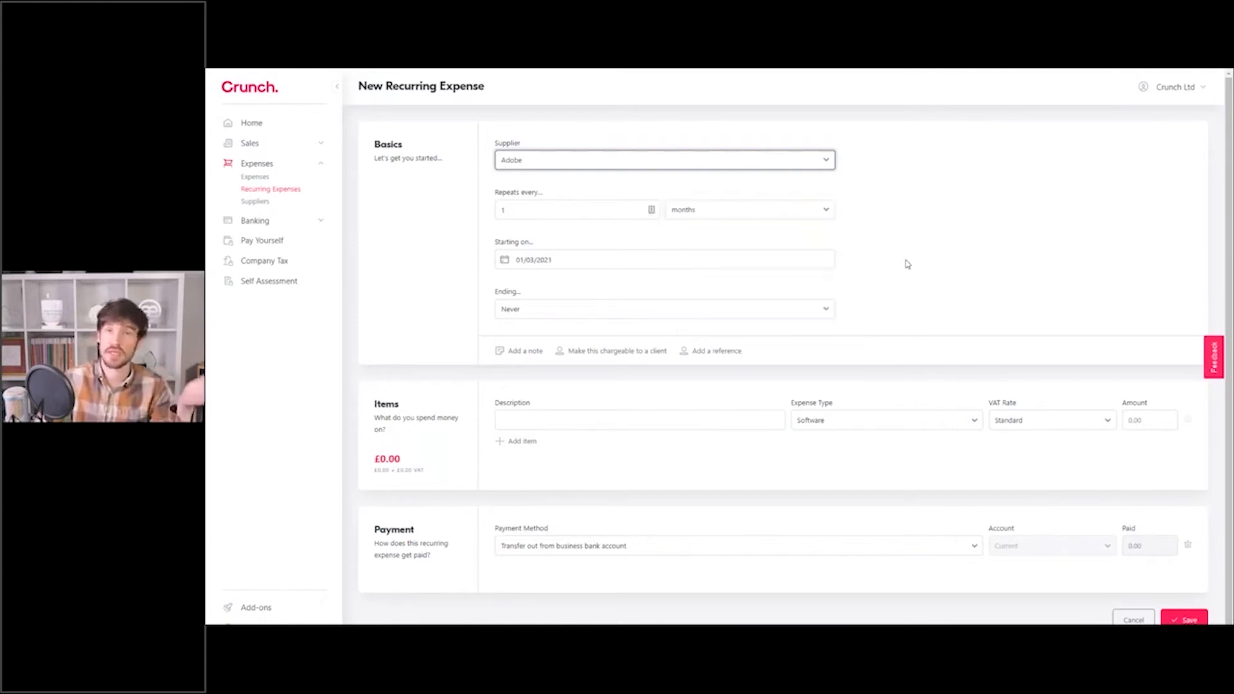
Set the Adobe expense to start on 15/03/2021 and end on 15/09/2021.
click(551, 257)
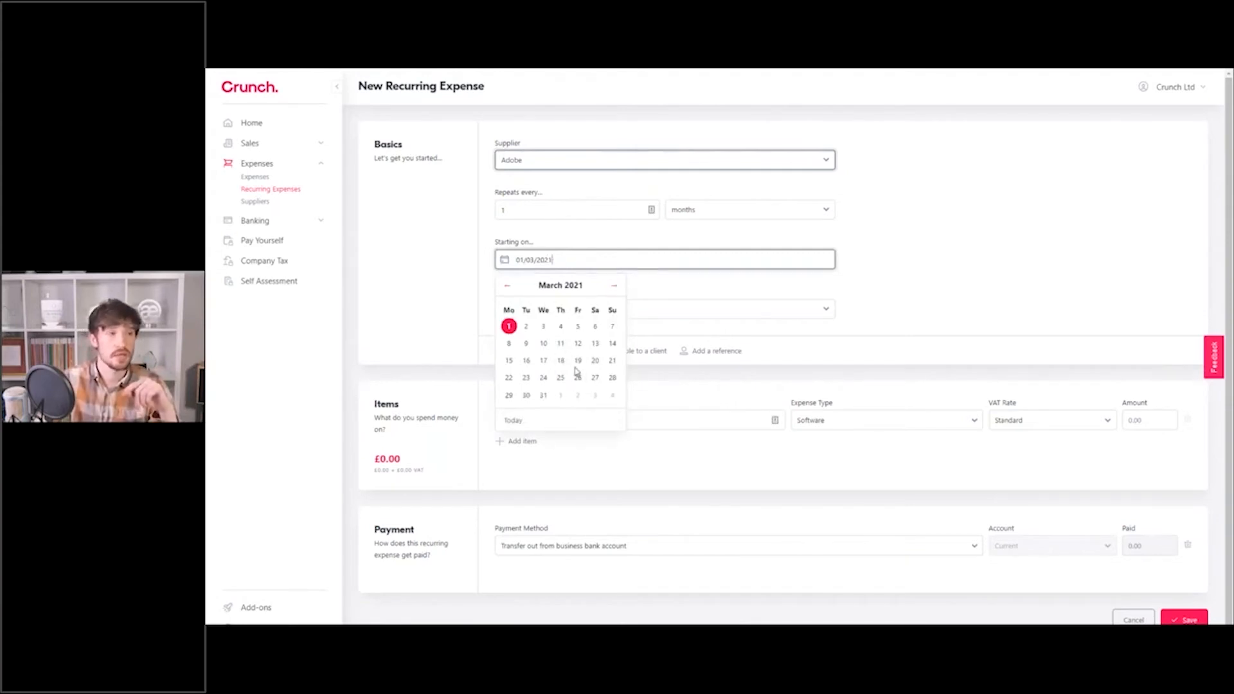
click(508, 360)
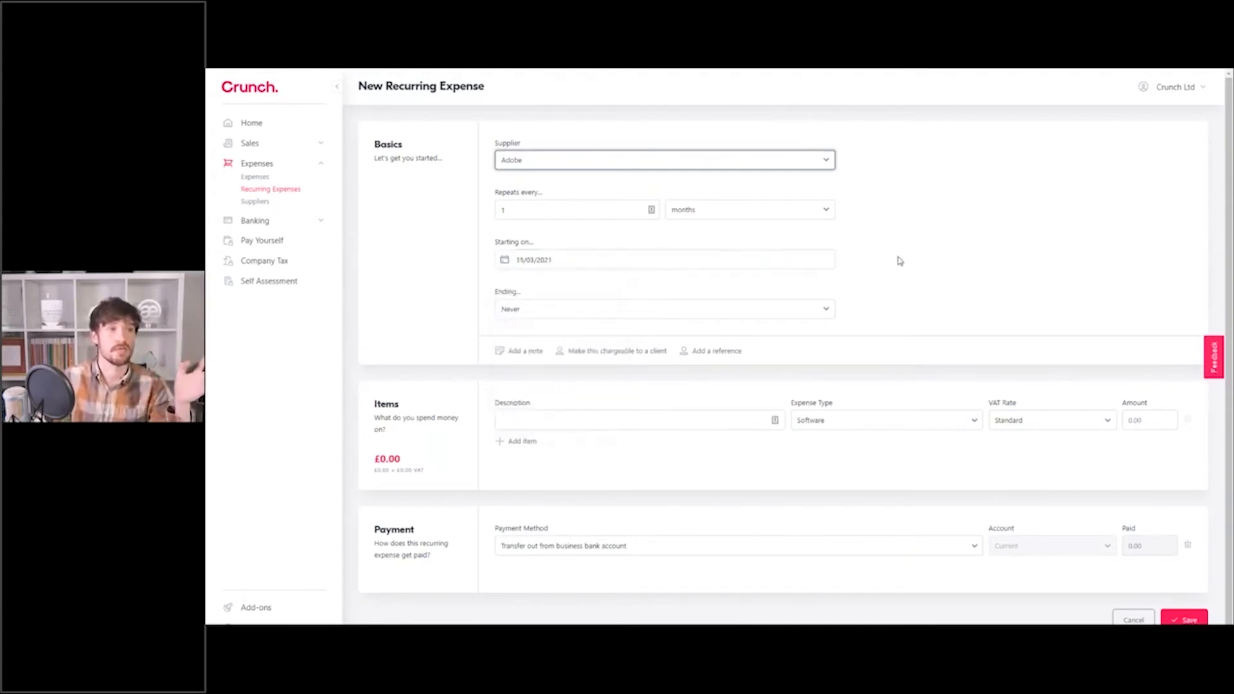
click(554, 307)
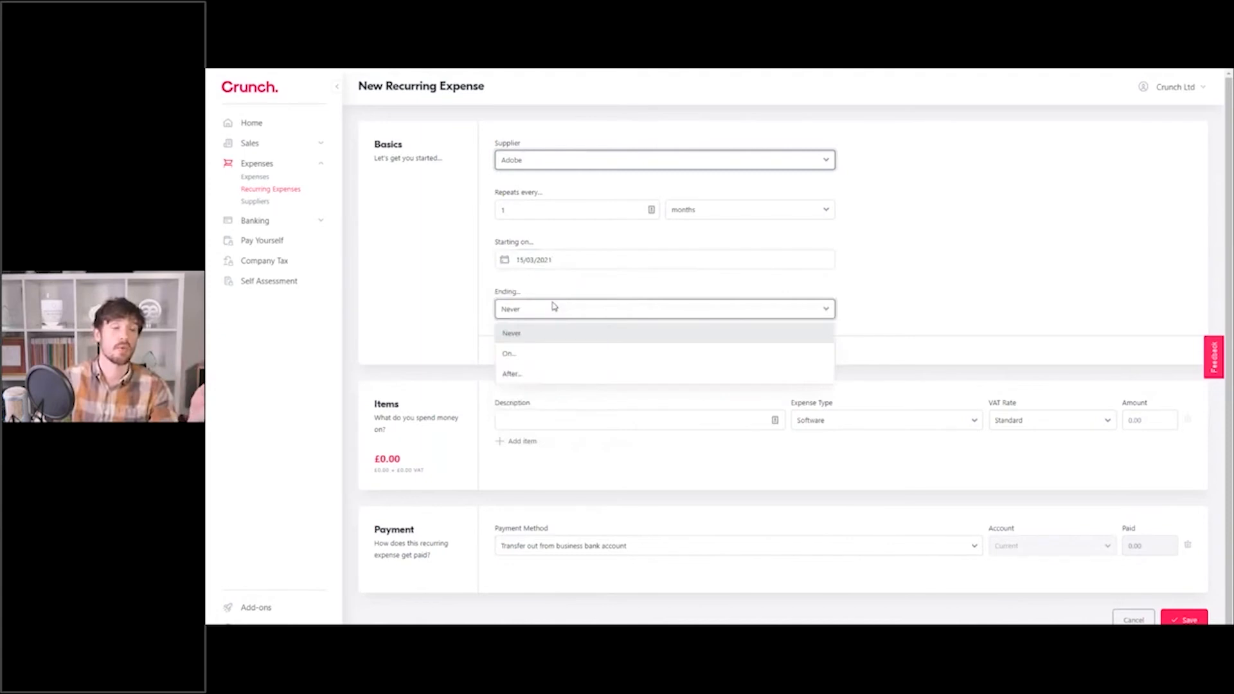
click(510, 358)
click(704, 308)
click(787, 336)
click(788, 337)
click(787, 337)
click(788, 337)
click(787, 337)
click(788, 337)
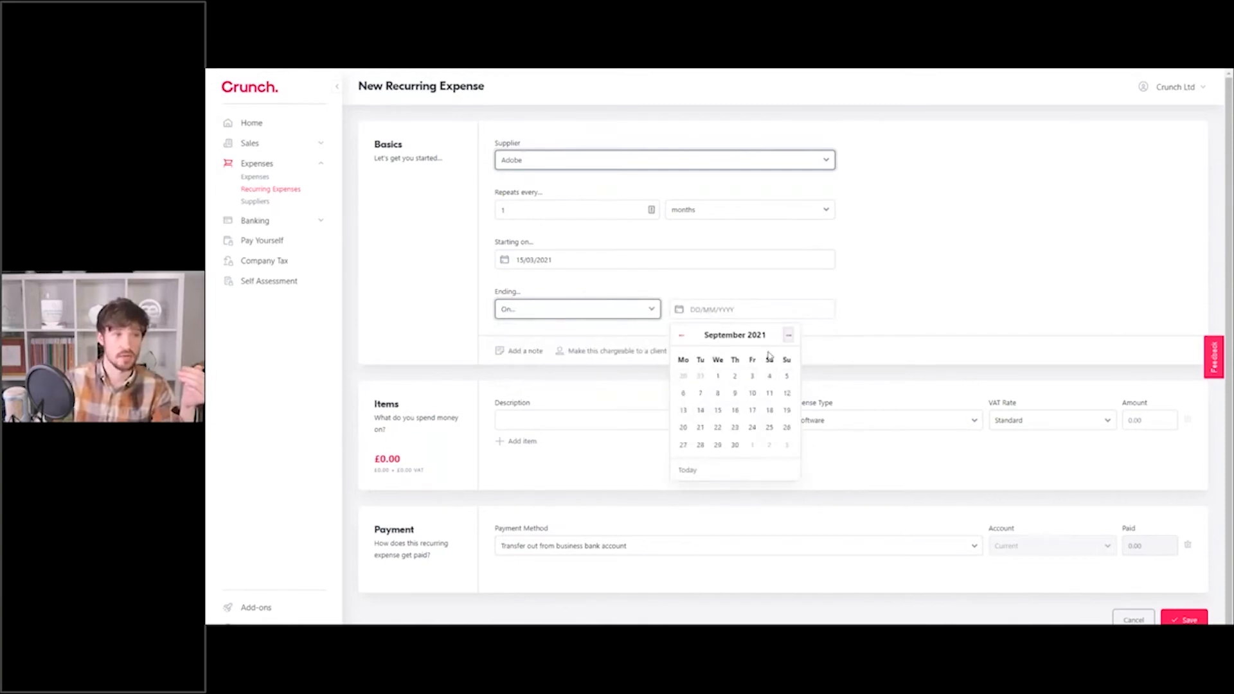
click(717, 411)
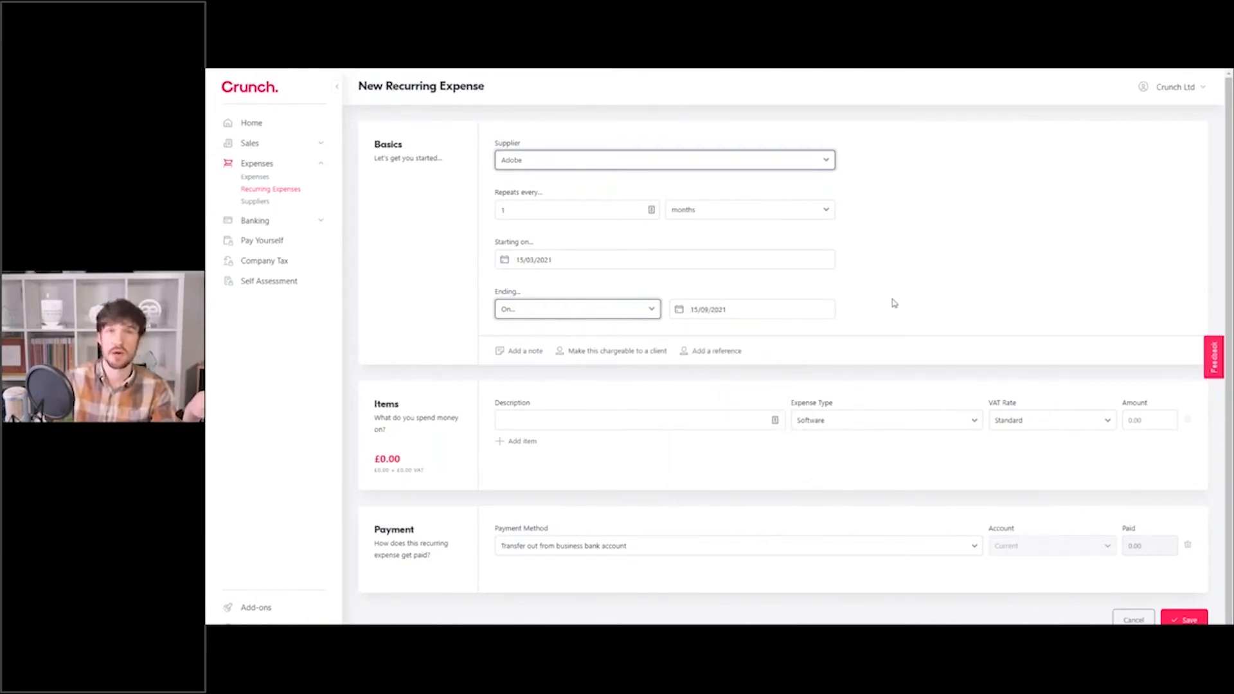
Add a Software License item with amount 128.10 to the Adobe expense.
click(667, 415)
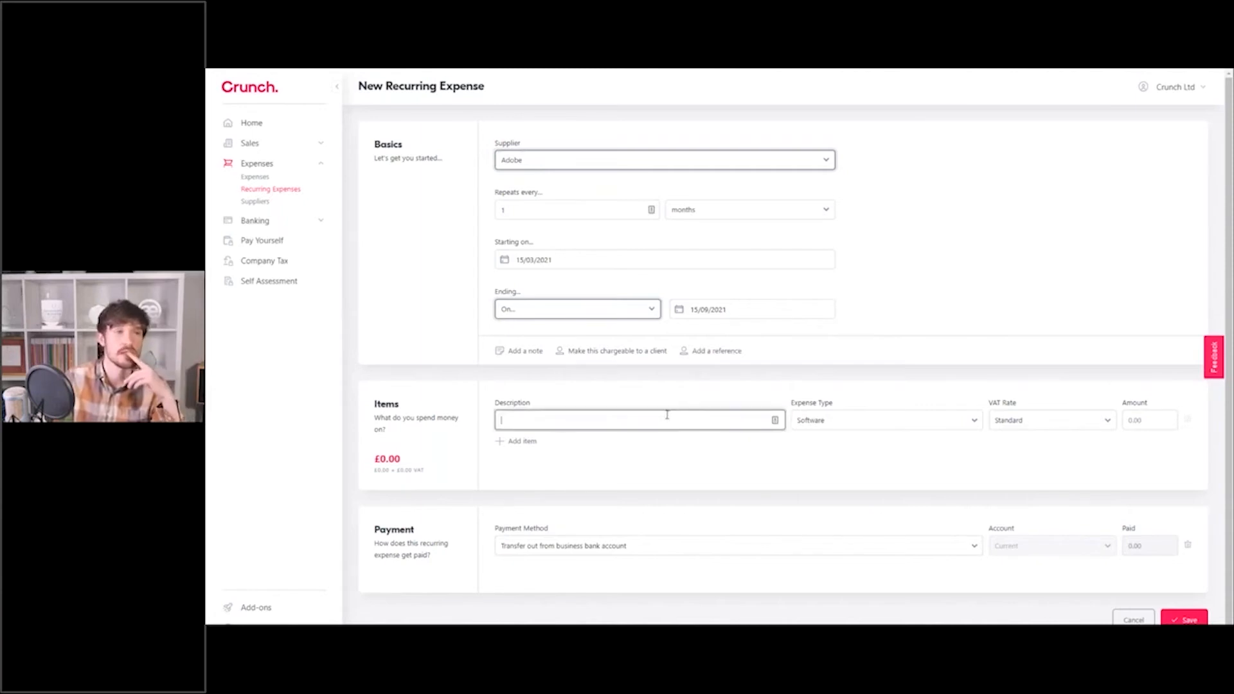
text(Sof)
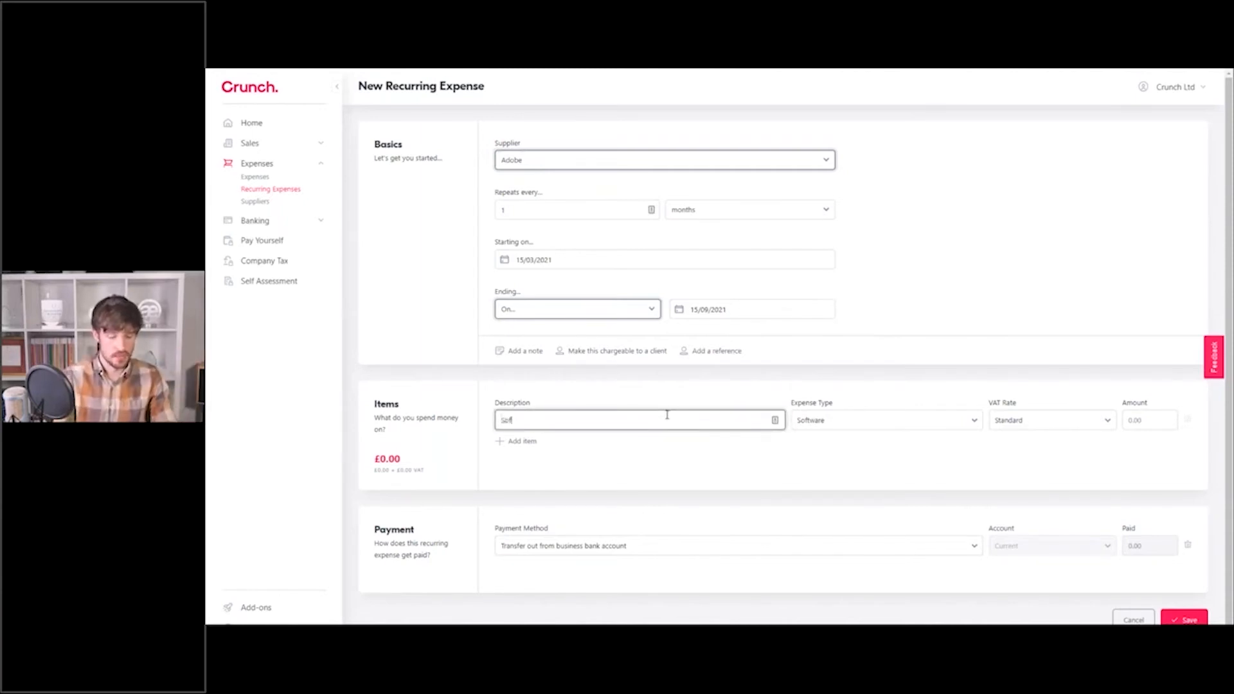
text(tware Licen)
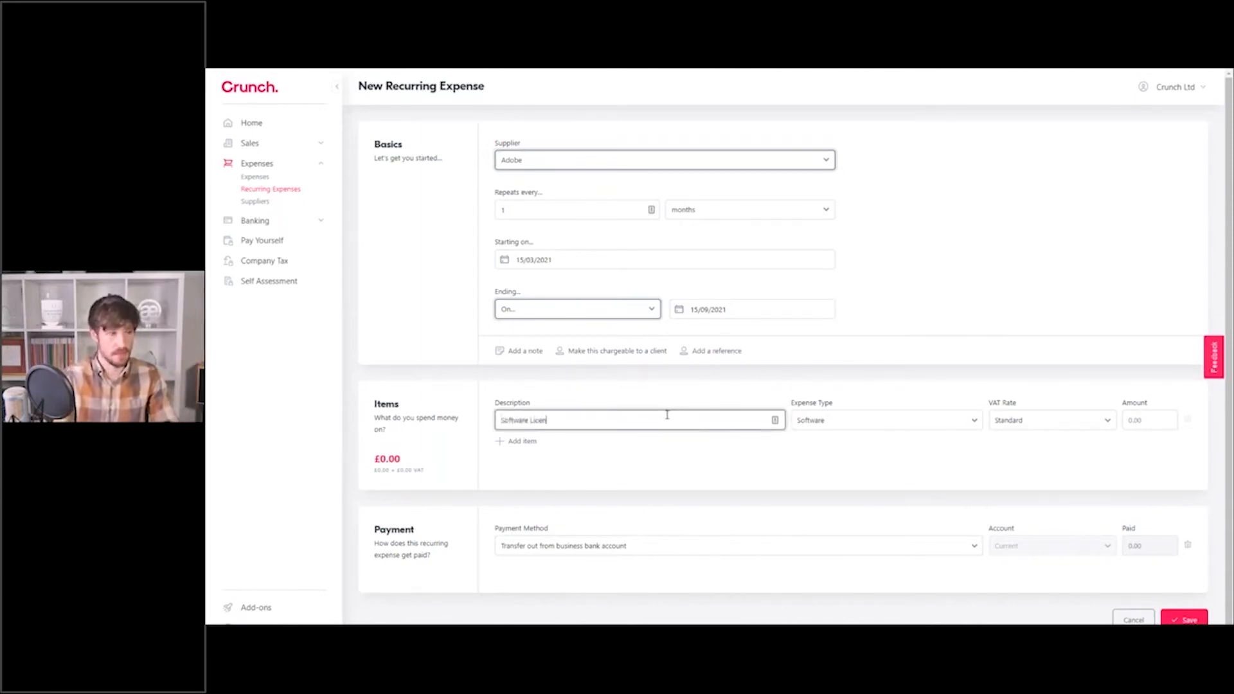
text(cse)
click(845, 432)
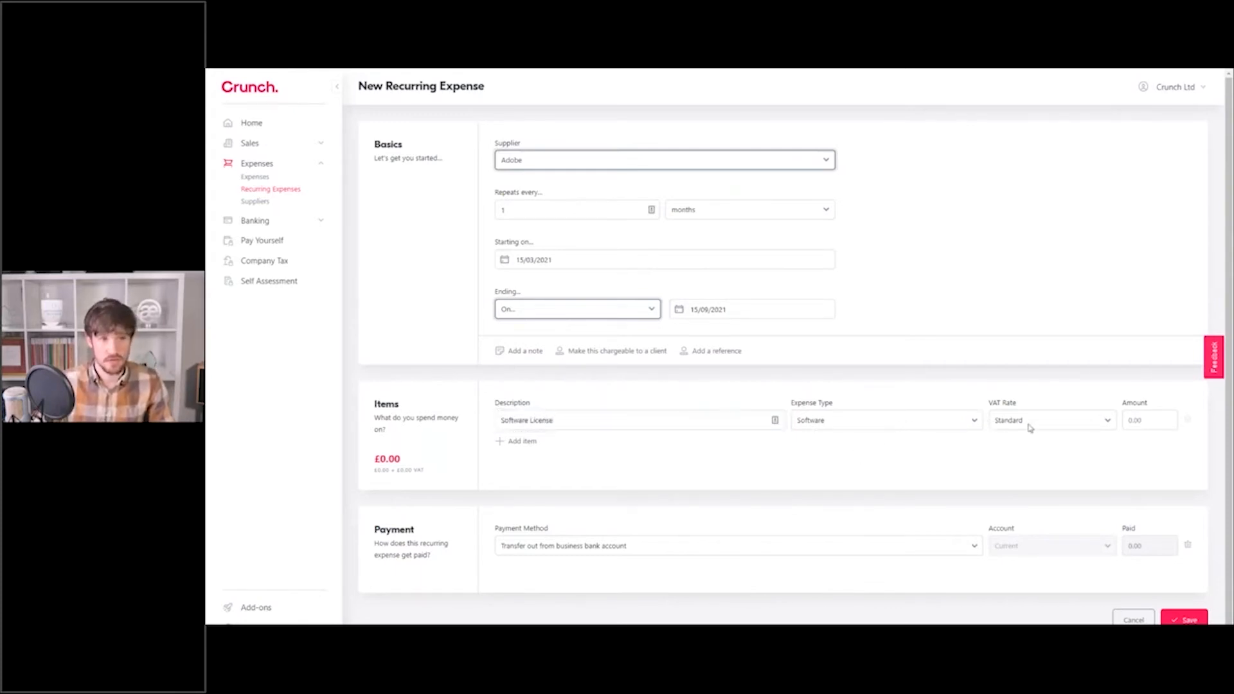
click(1137, 416)
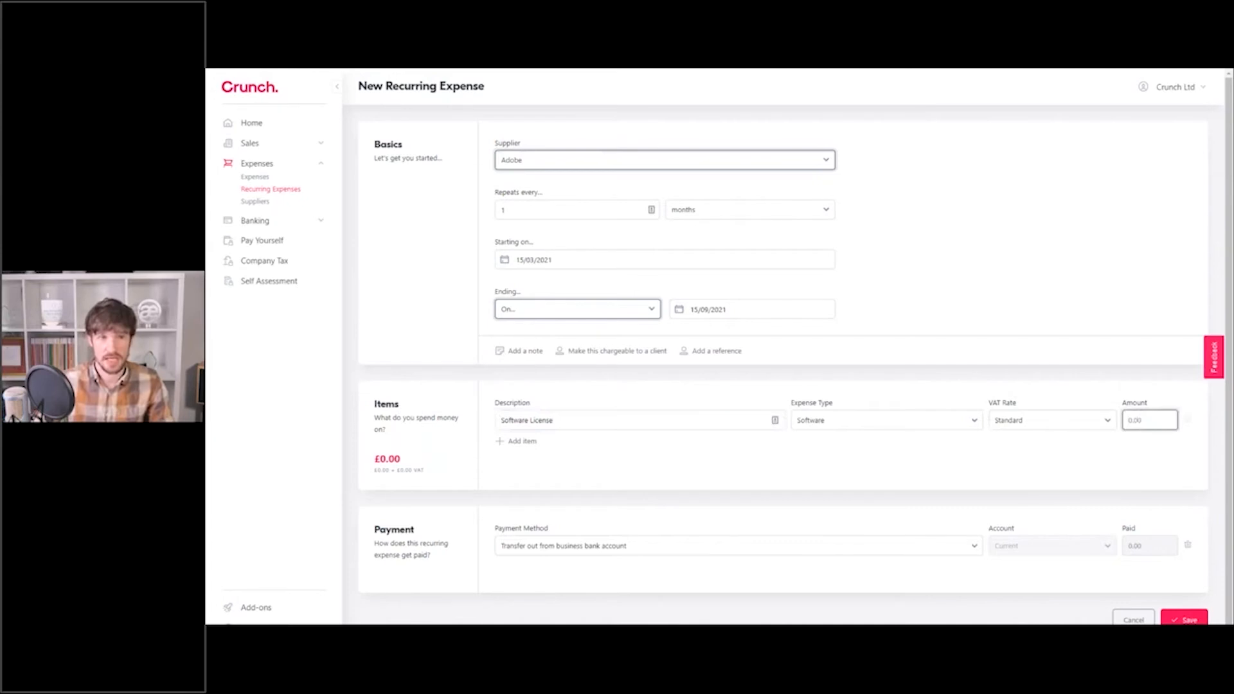
text(128.10)
click(1050, 269)
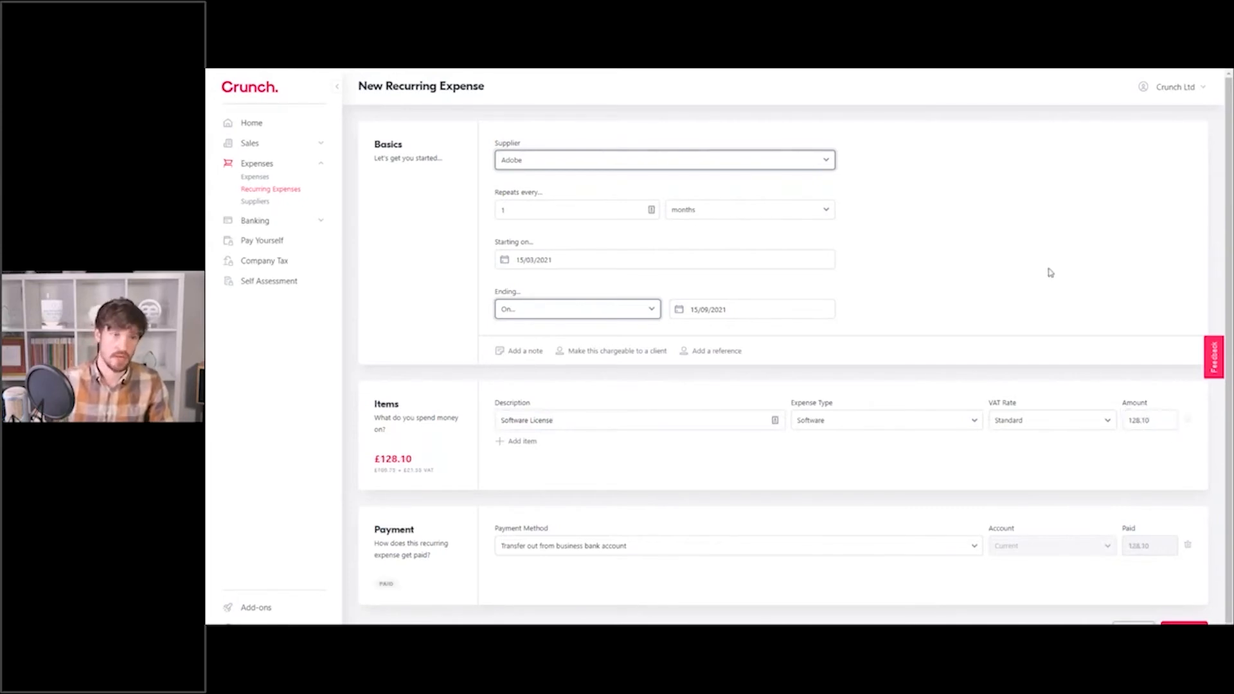
Keep payment as transfer out from the business bank account and save the expense.
scroll(1026, 495, down, 1)
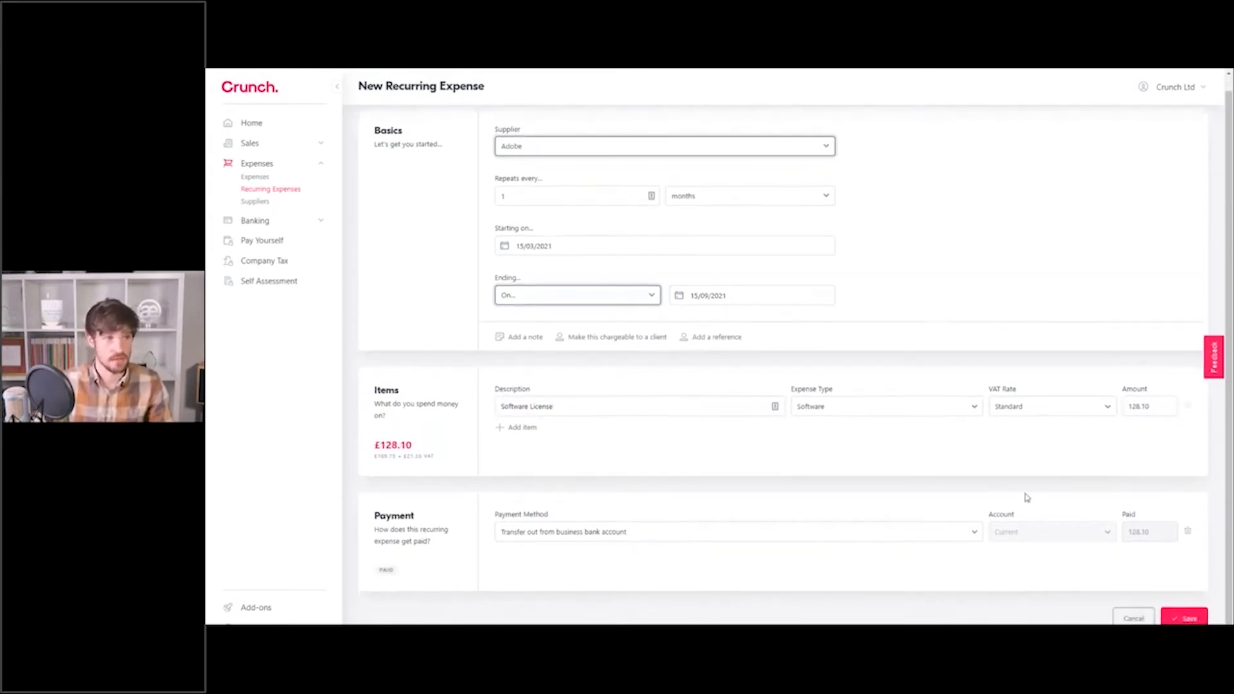
click(572, 531)
click(589, 550)
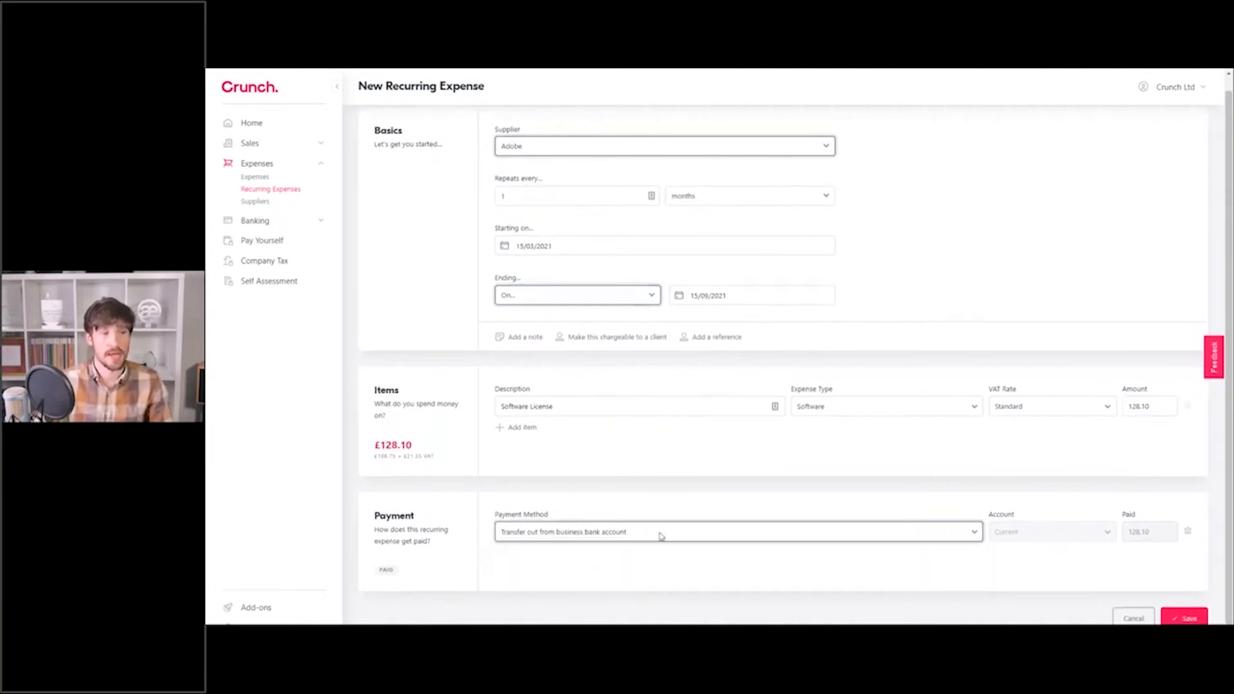
click(1177, 619)
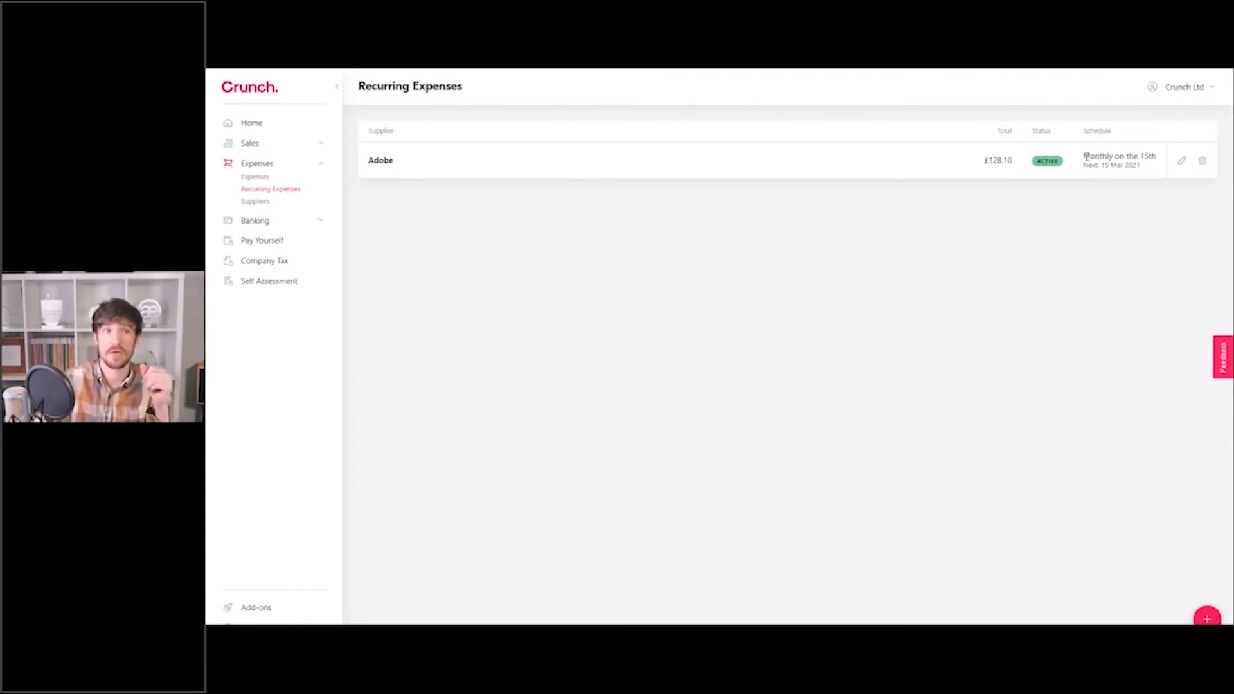
Highlight the Adobe row's monthly-on-the-15th schedule in the Recurring Expenses list.
drag(1084, 155, 1142, 165)
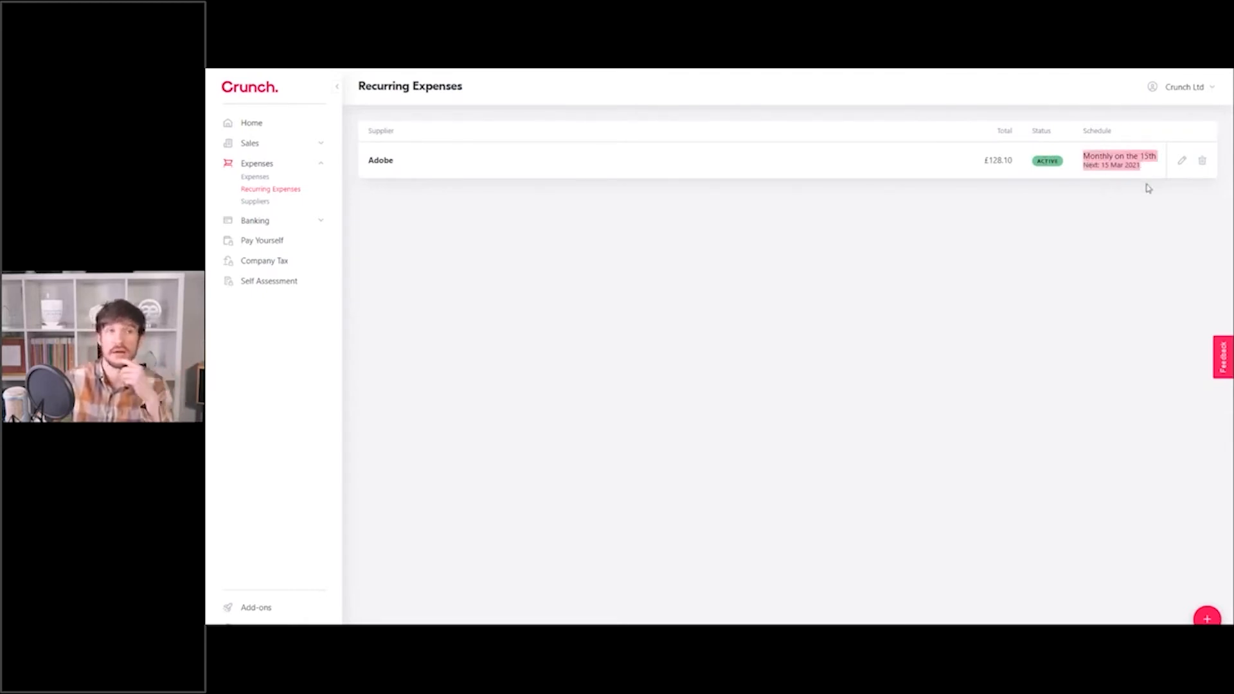
click(1148, 188)
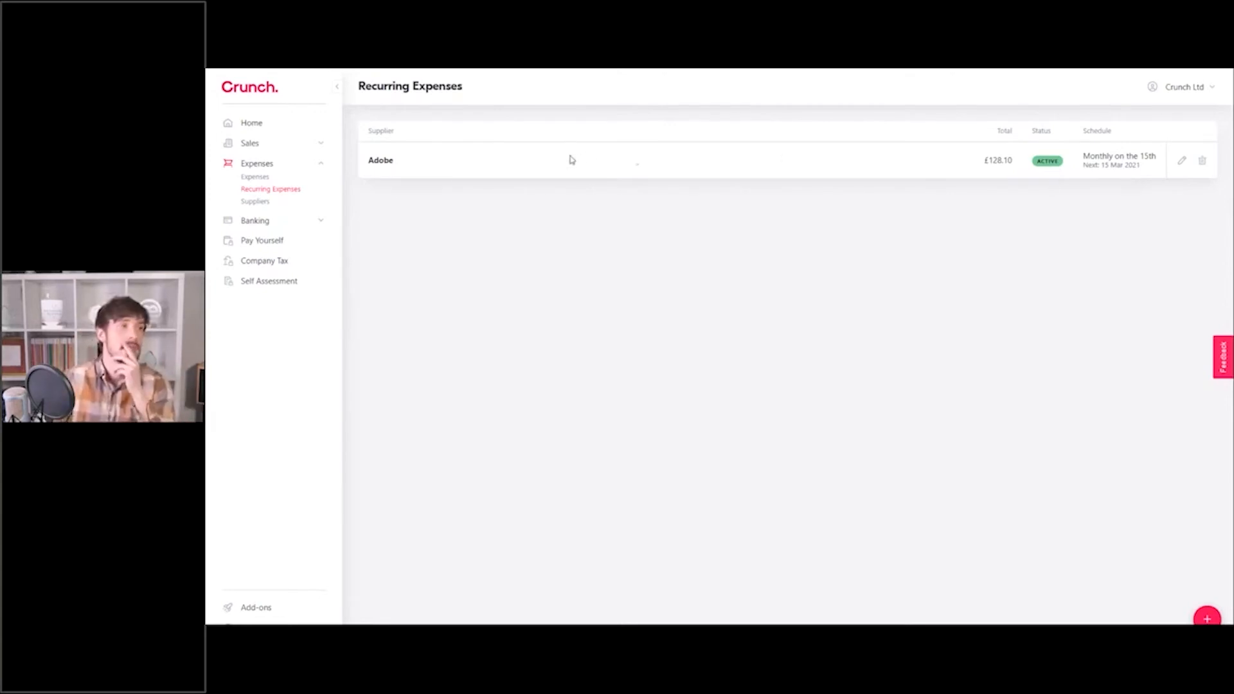
click(321, 146)
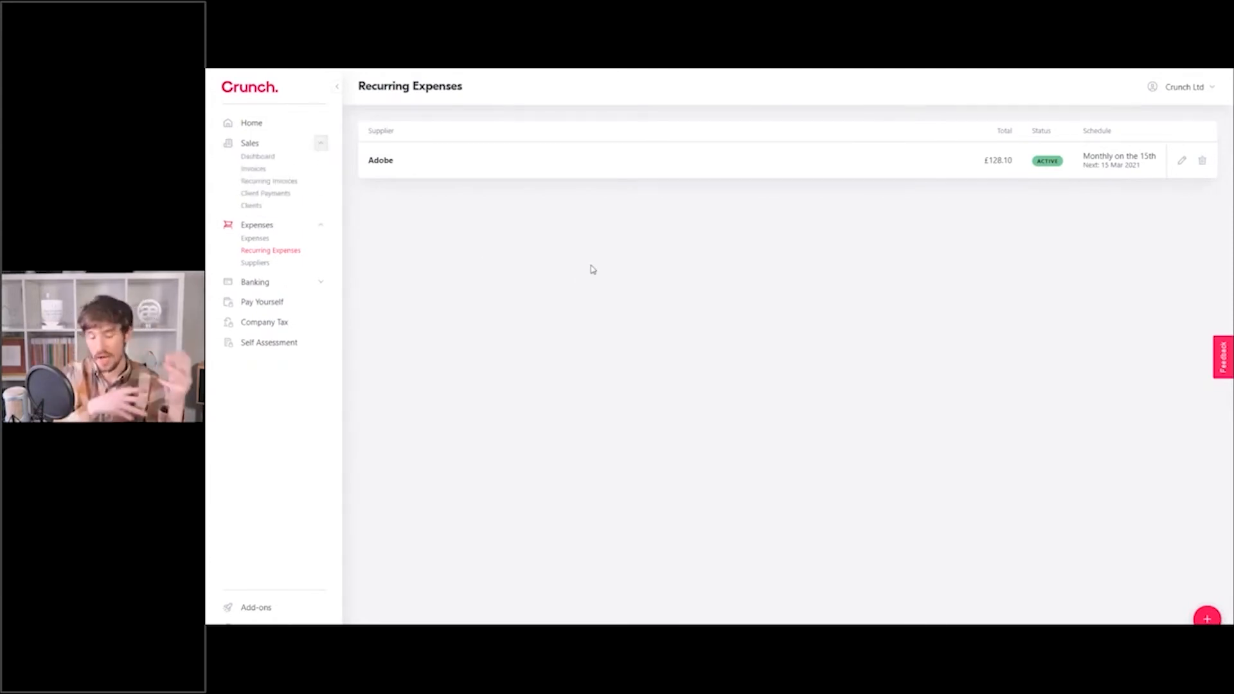
Open the Clients list under Sales, showing only E-Crunch Ltd.
click(247, 205)
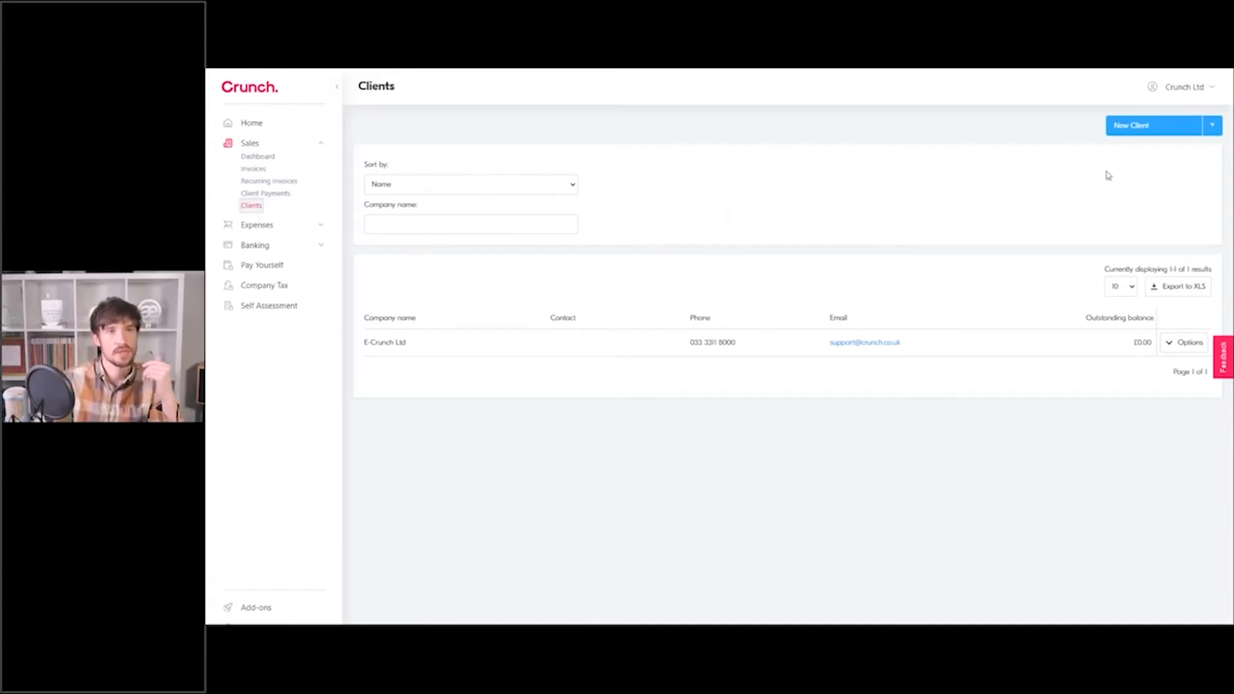
Start a new client with company name Google.
click(1132, 129)
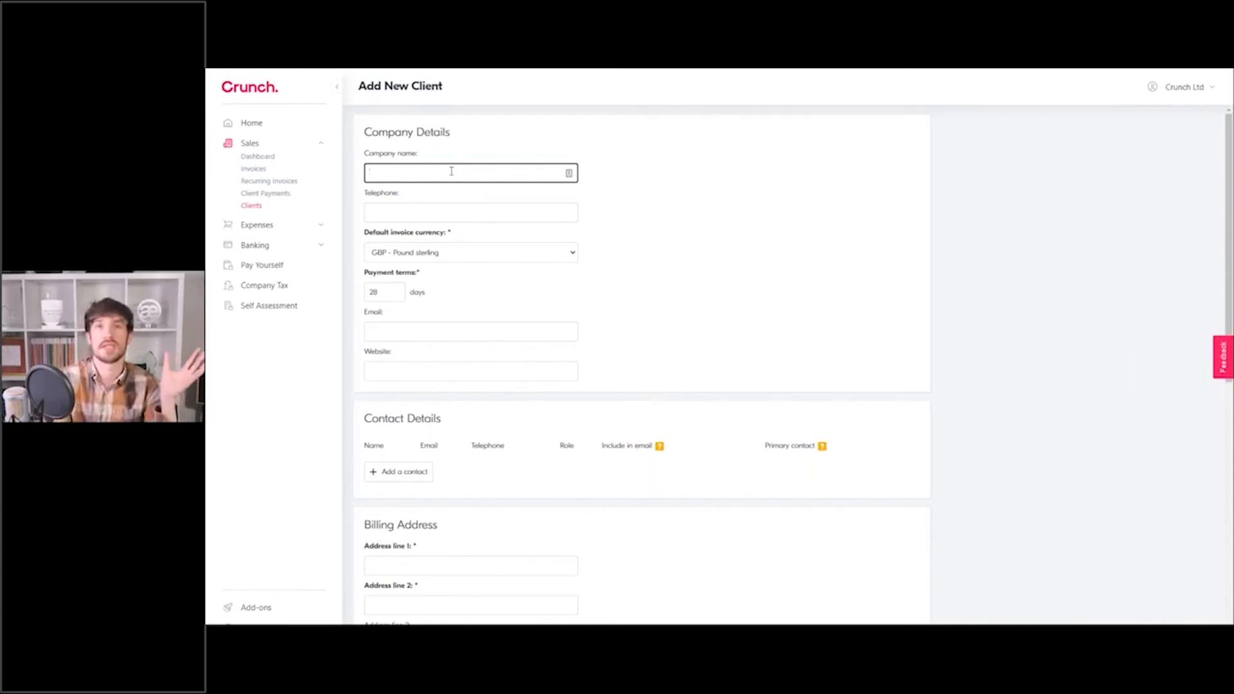
text(Google)
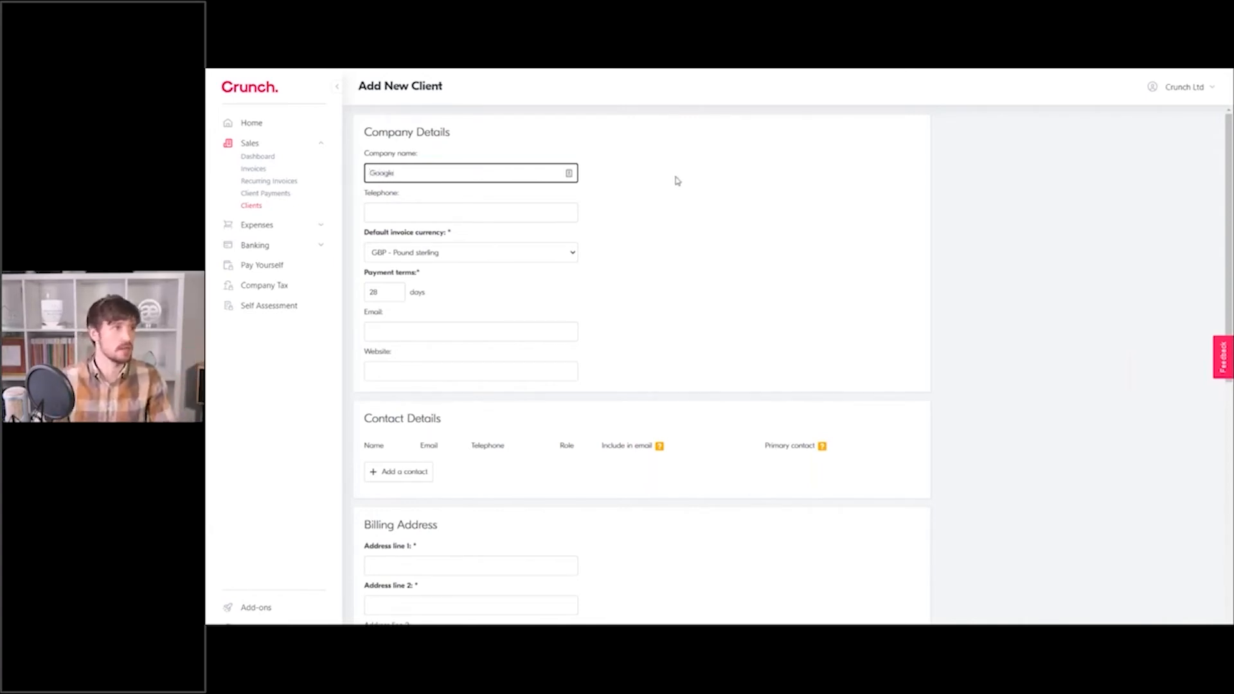
click(678, 181)
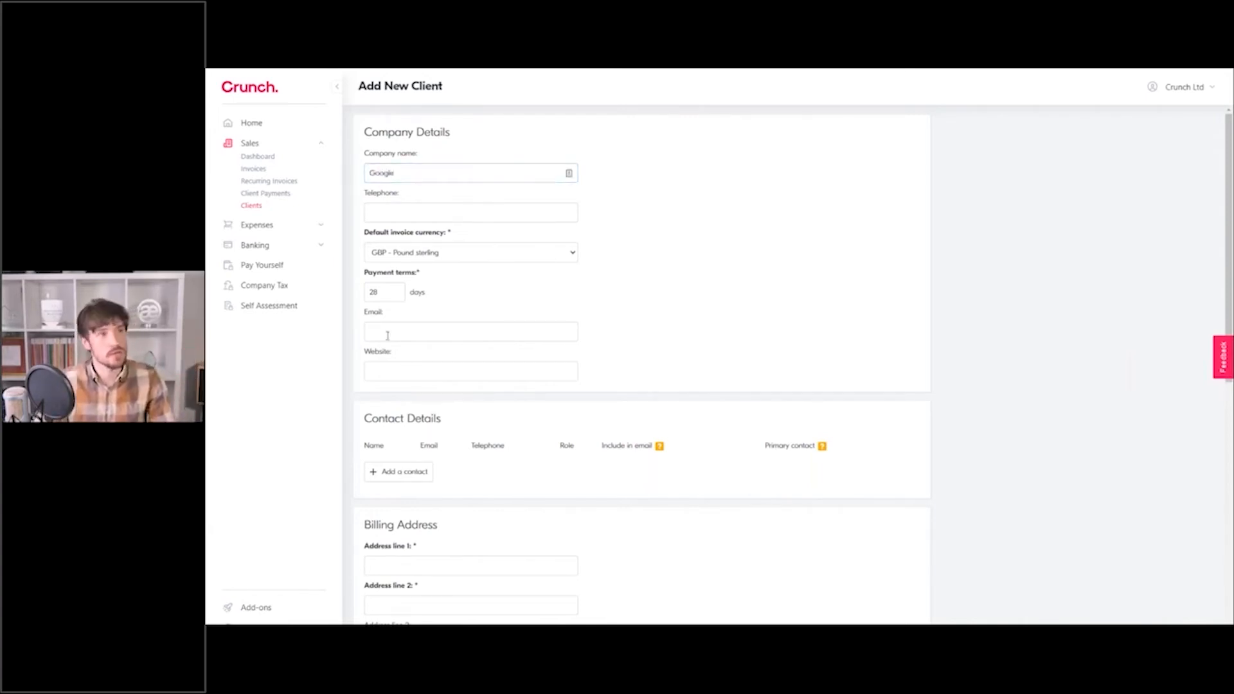
Keep GBP as the invoice currency and 28-day payment terms.
click(398, 257)
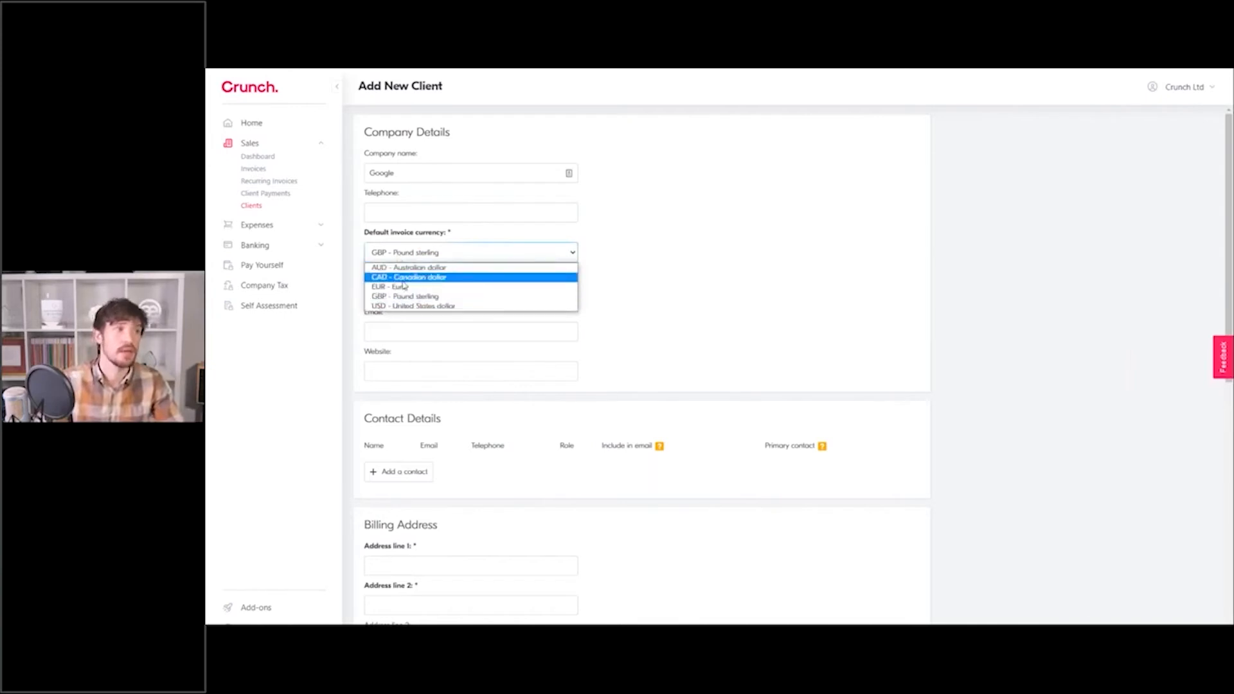
click(645, 295)
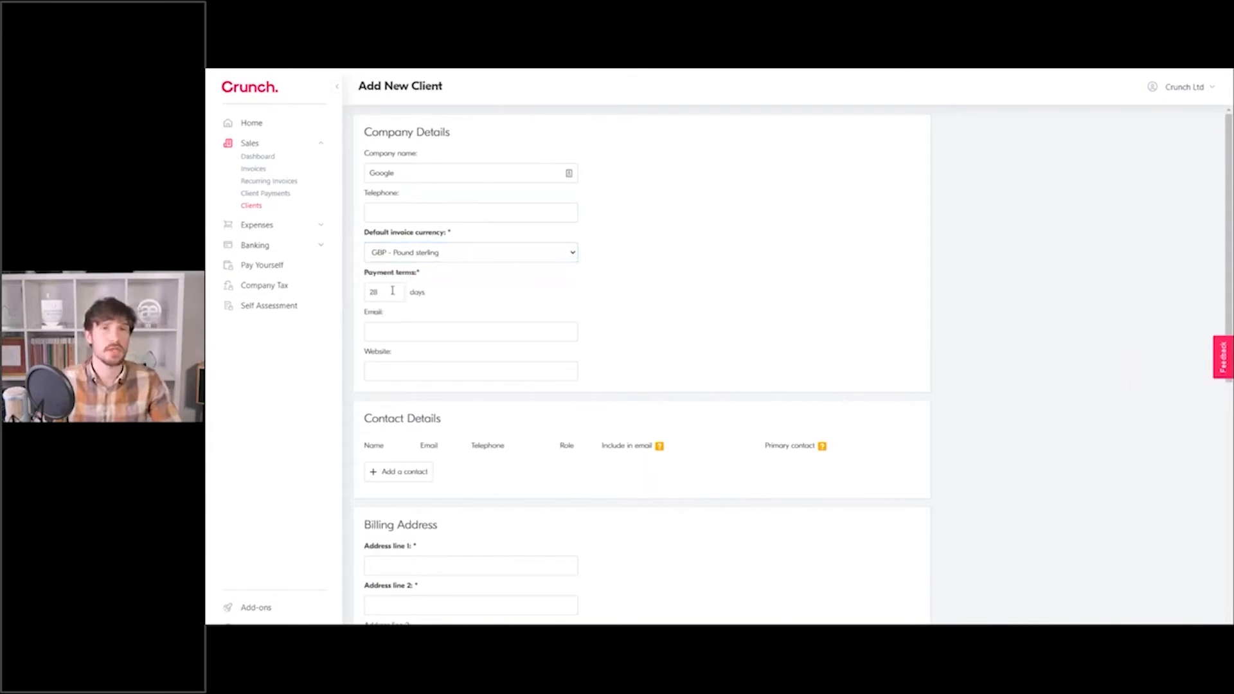
click(392, 291)
click(423, 288)
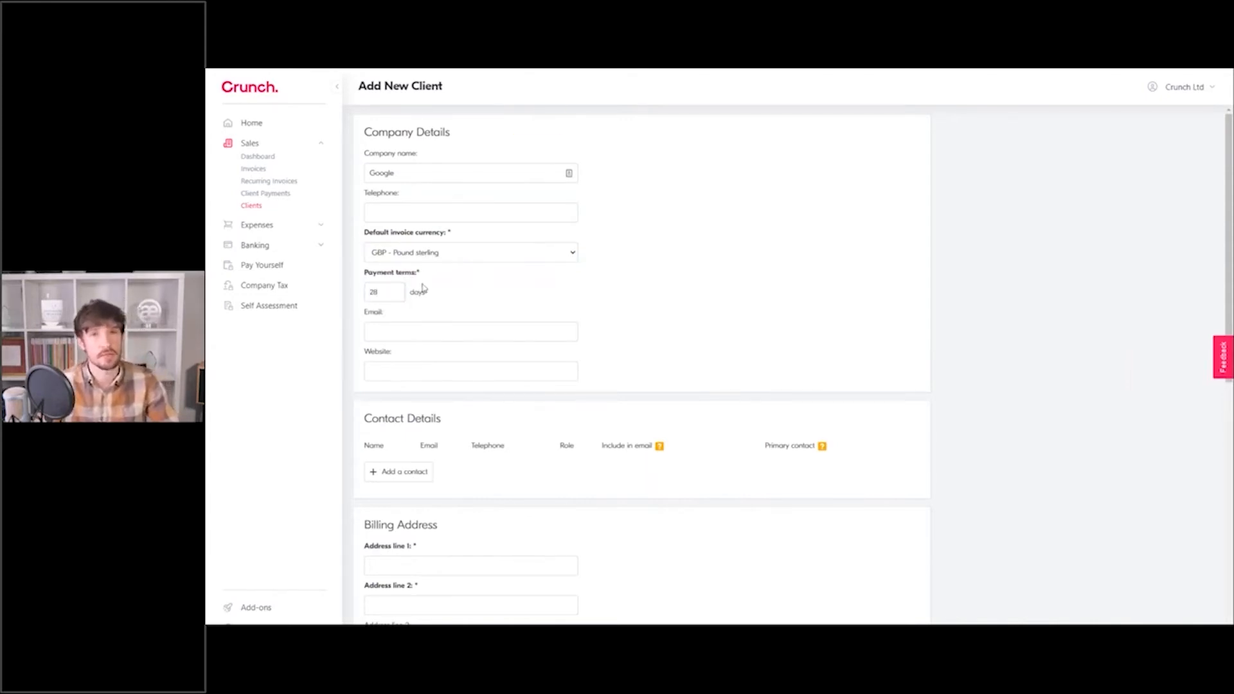
scroll(499, 295, down, 1)
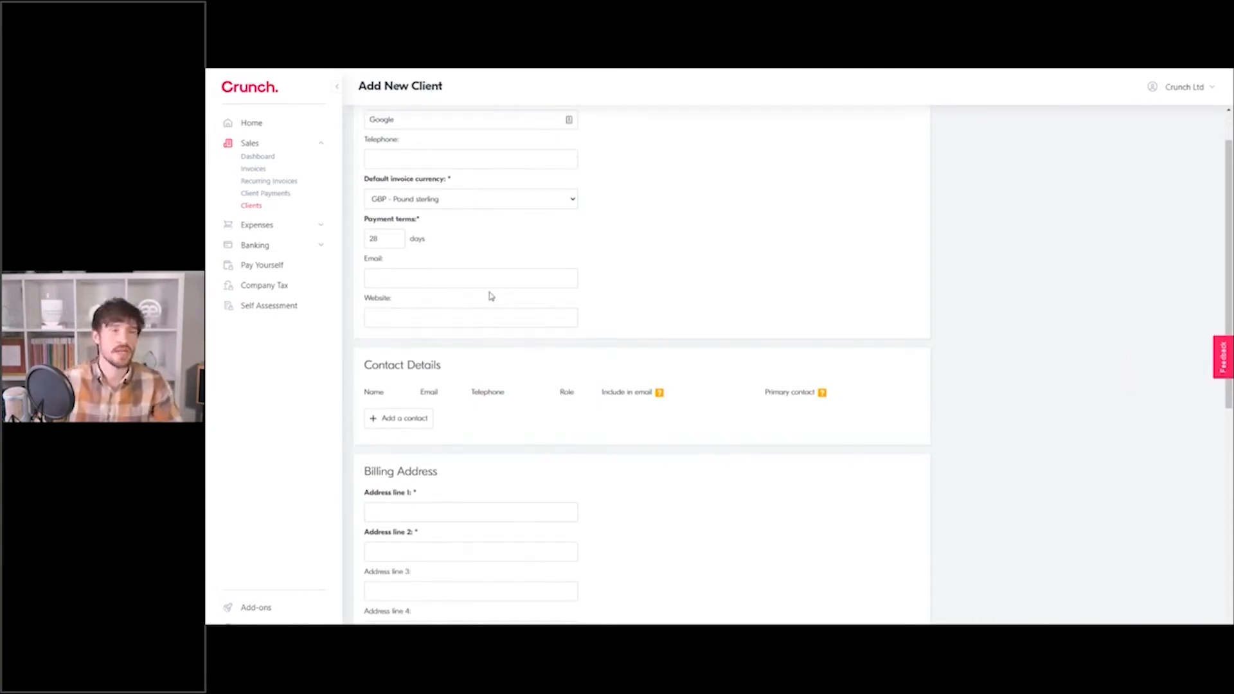
click(601, 259)
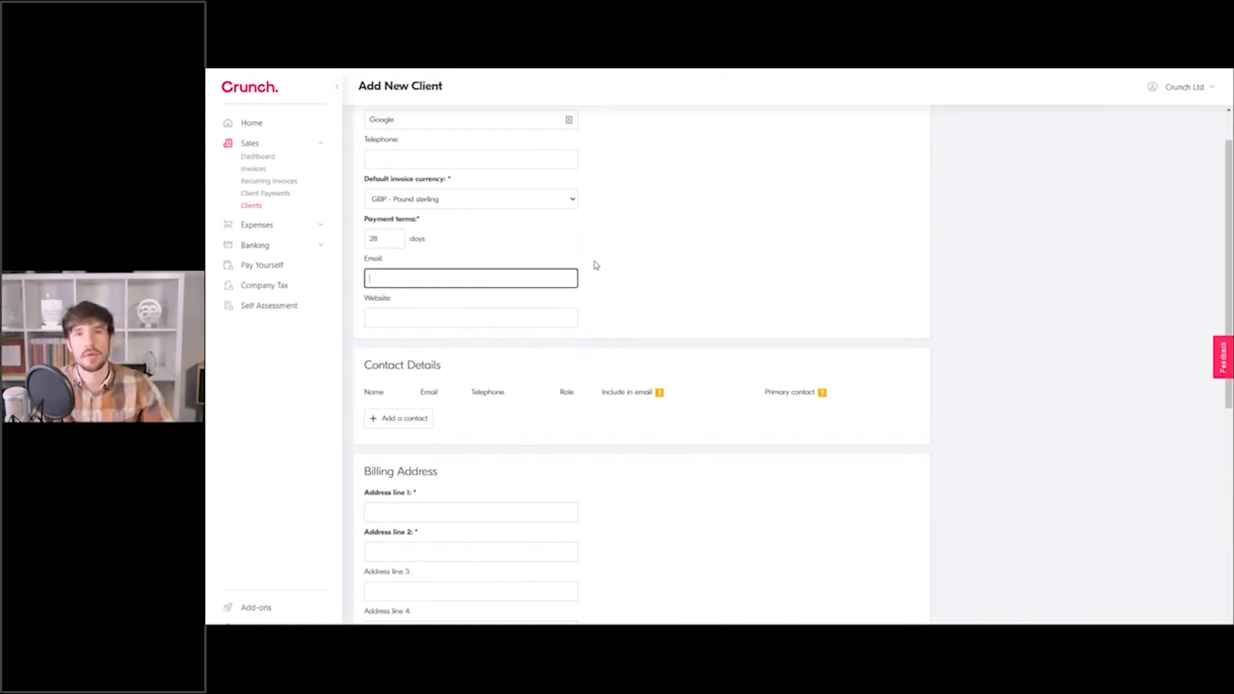
scroll(596, 264, down, 1)
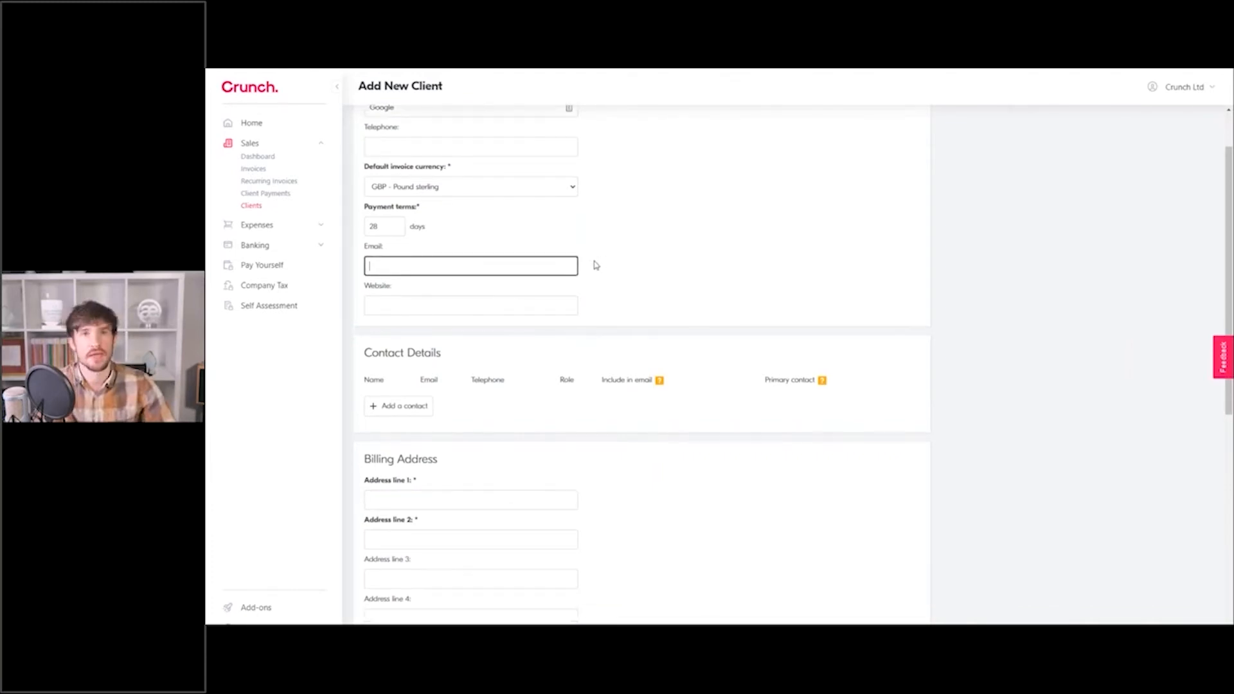
scroll(595, 265, down, 3)
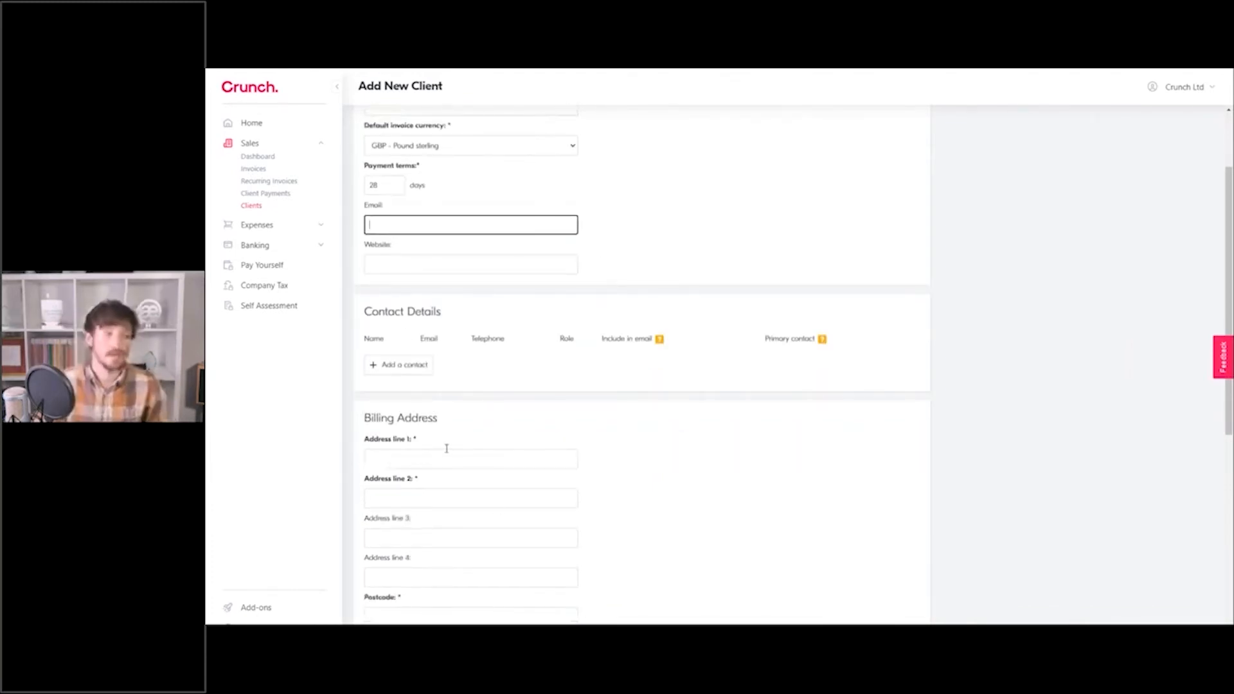
Add a contact with the person's full name and e-mail address, leaving role blank.
click(425, 370)
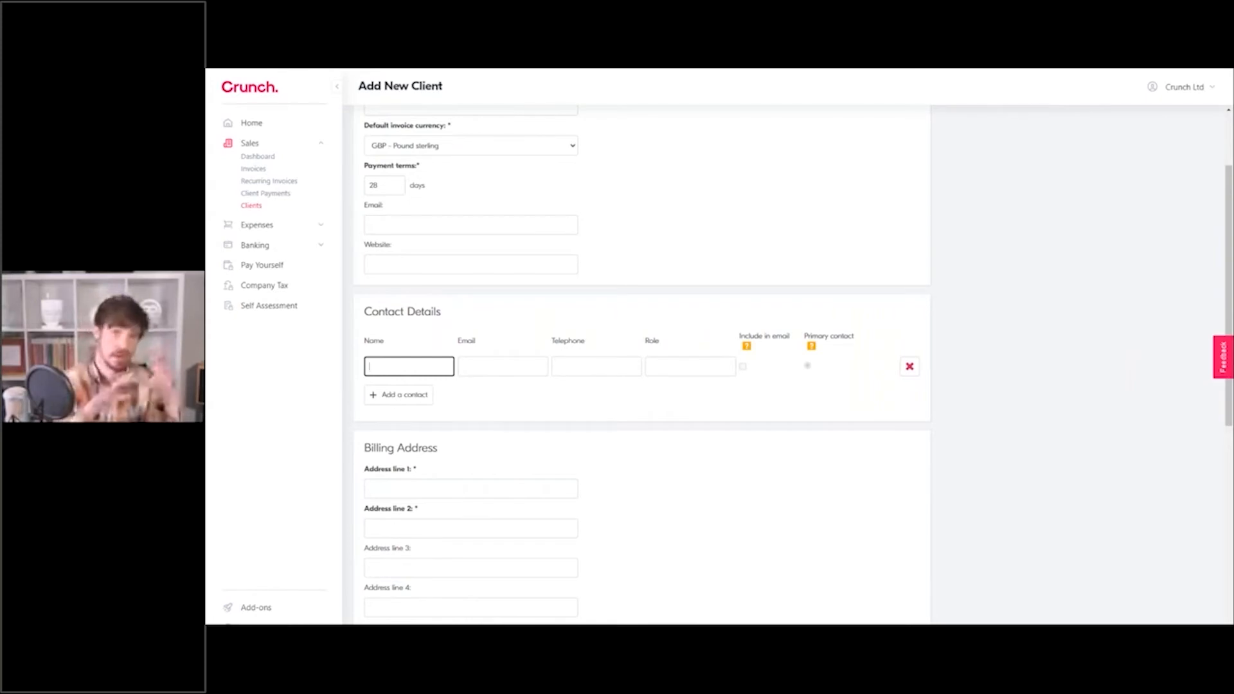
text(John Sm)
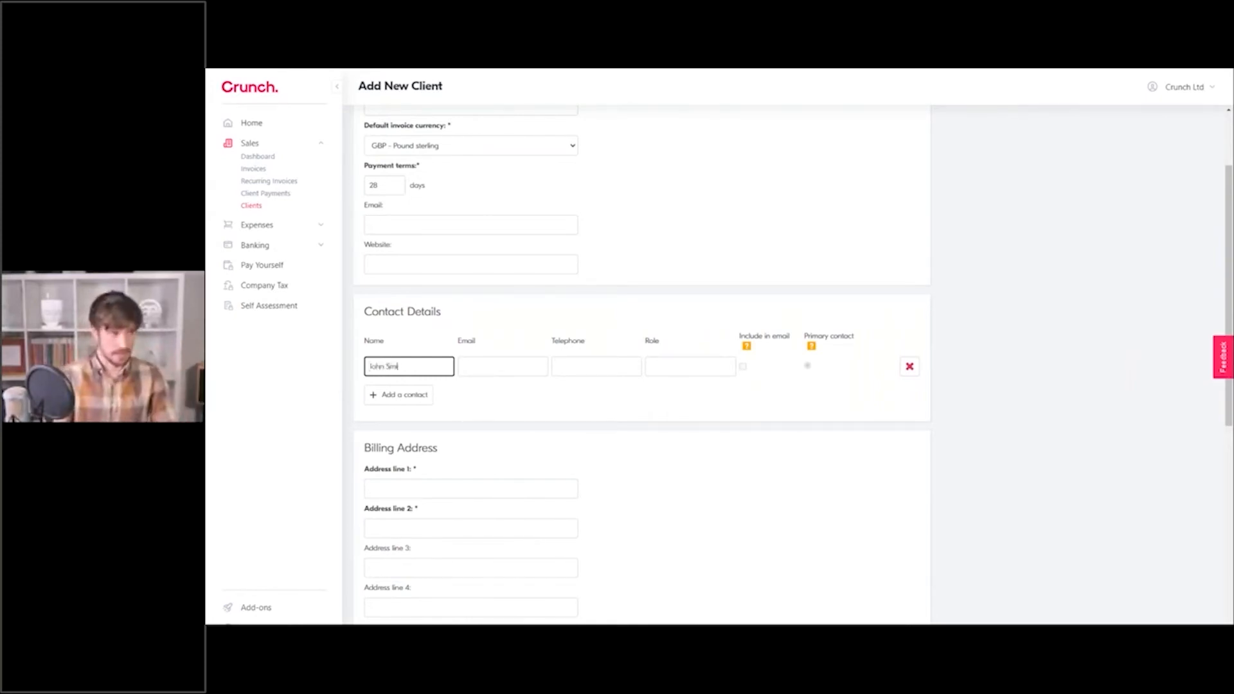
text(ith)
key(Tab)
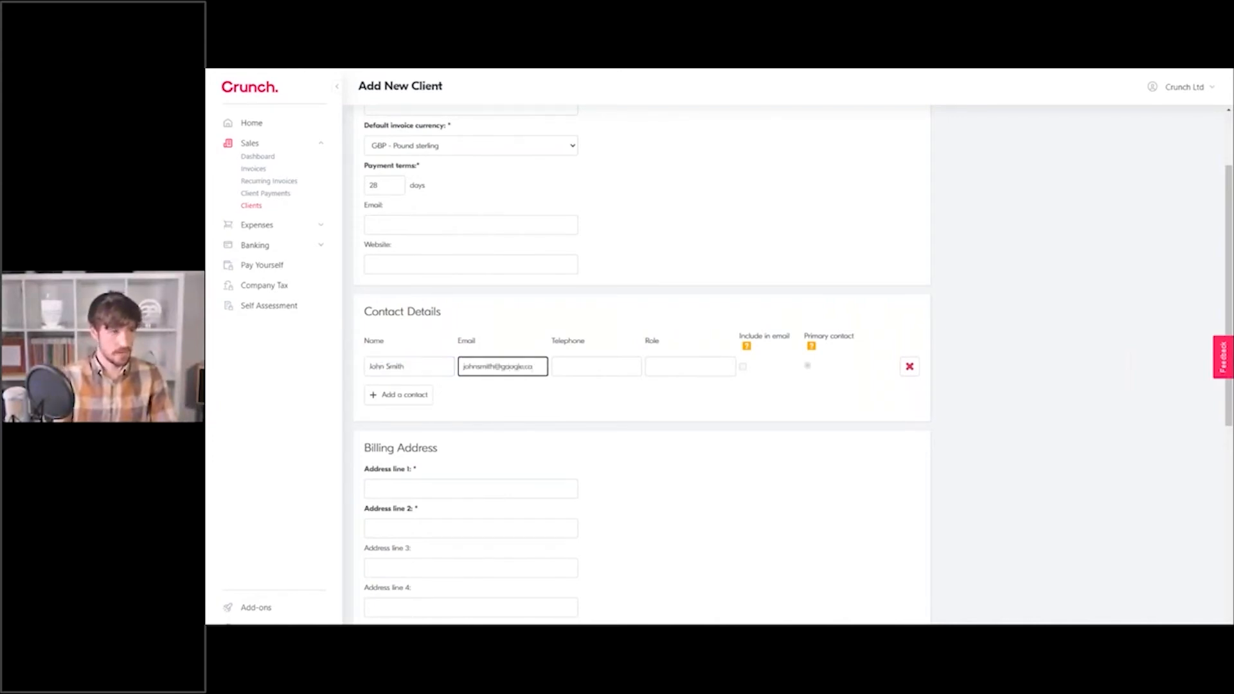
click(584, 365)
click(713, 363)
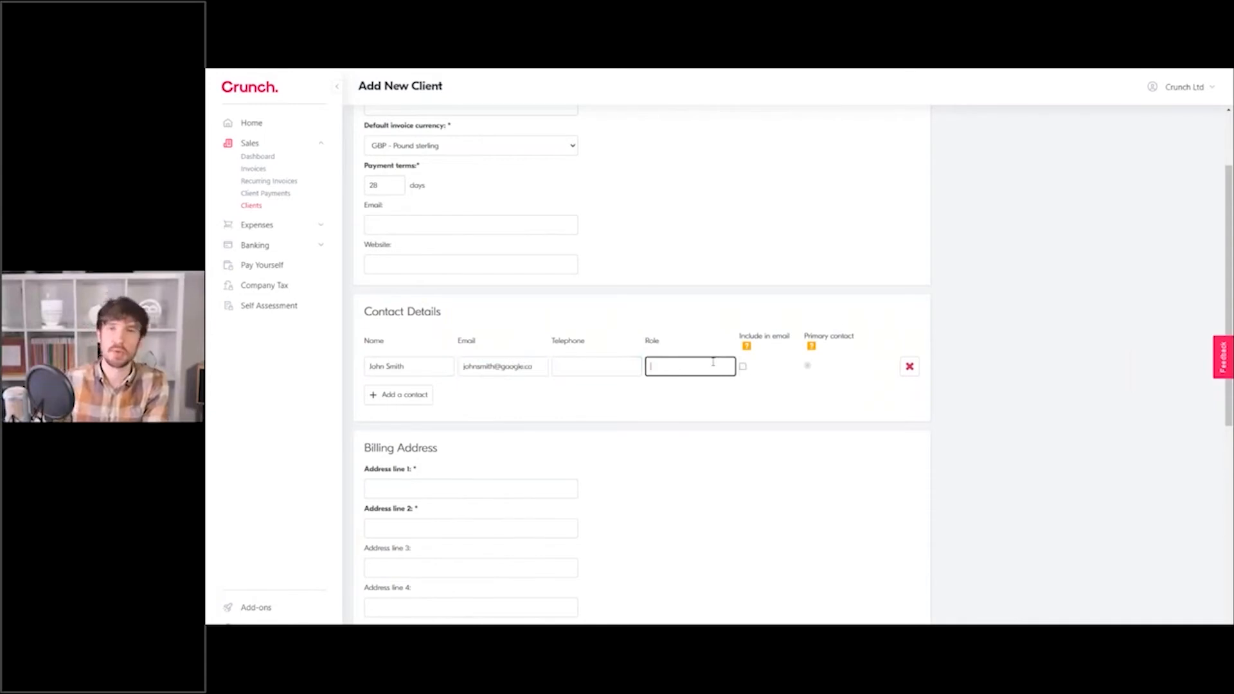
click(691, 333)
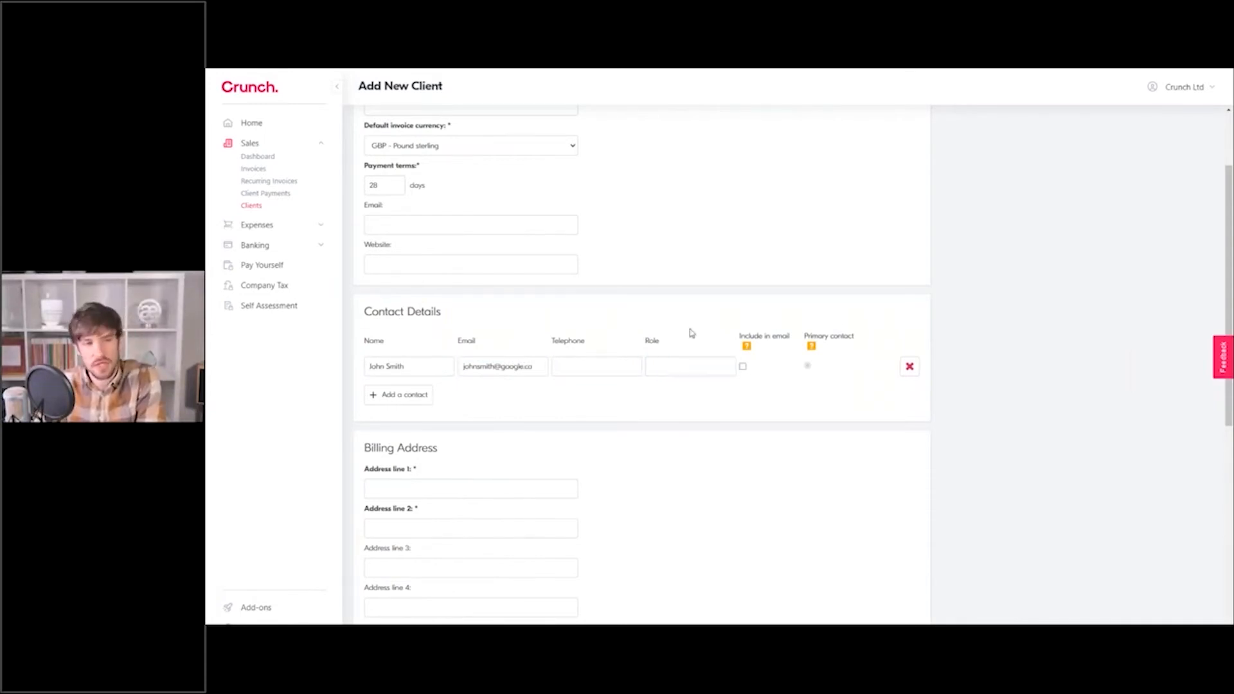
Tick 'Include in email' for the Google client's contact.
click(743, 369)
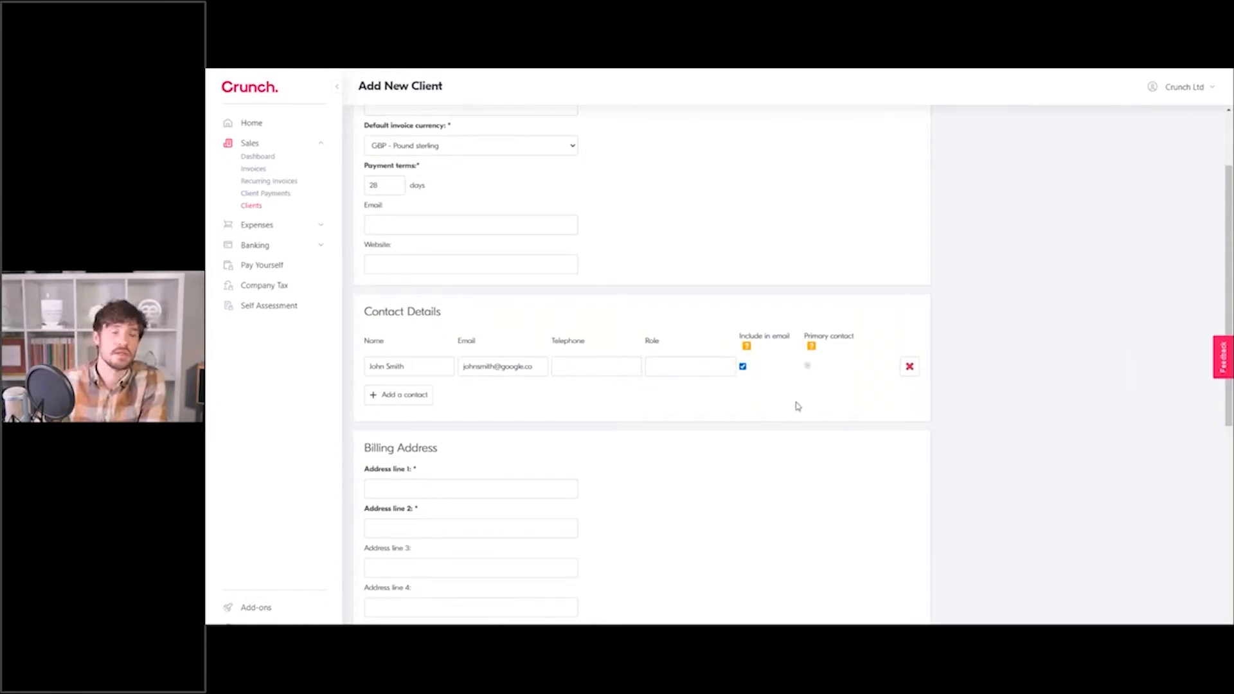
scroll(544, 423, down, 1)
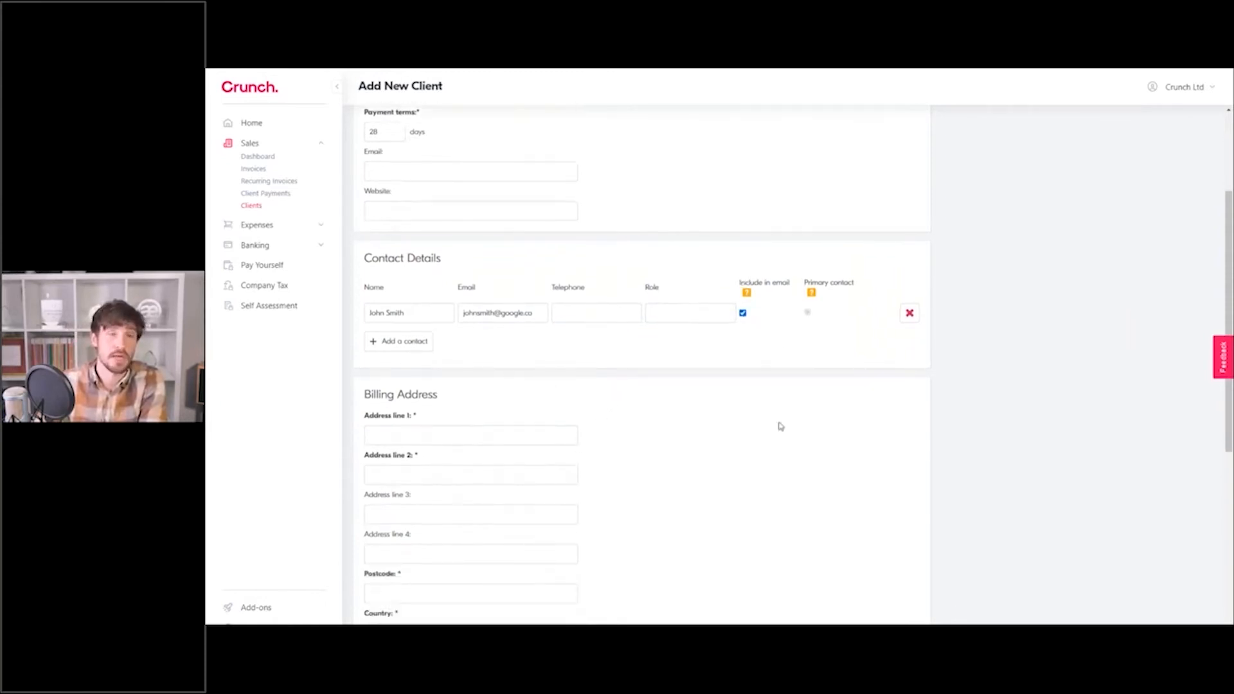
scroll(837, 441, up, 3)
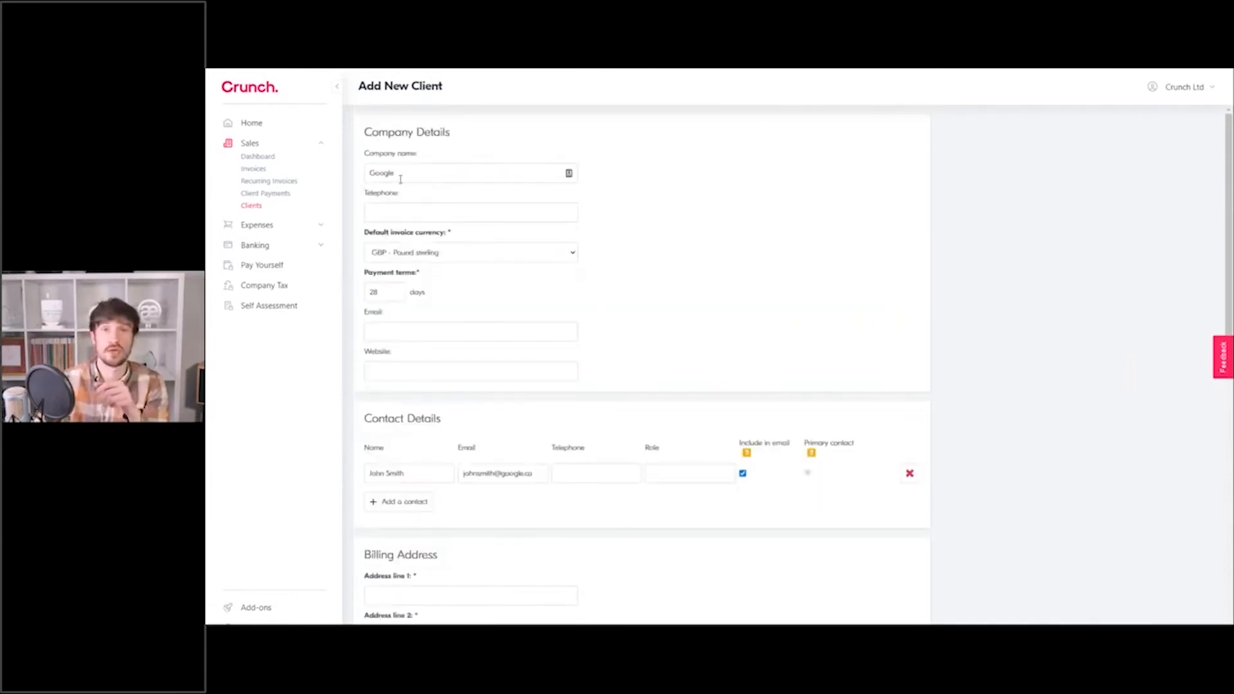
scroll(597, 353, down, 2)
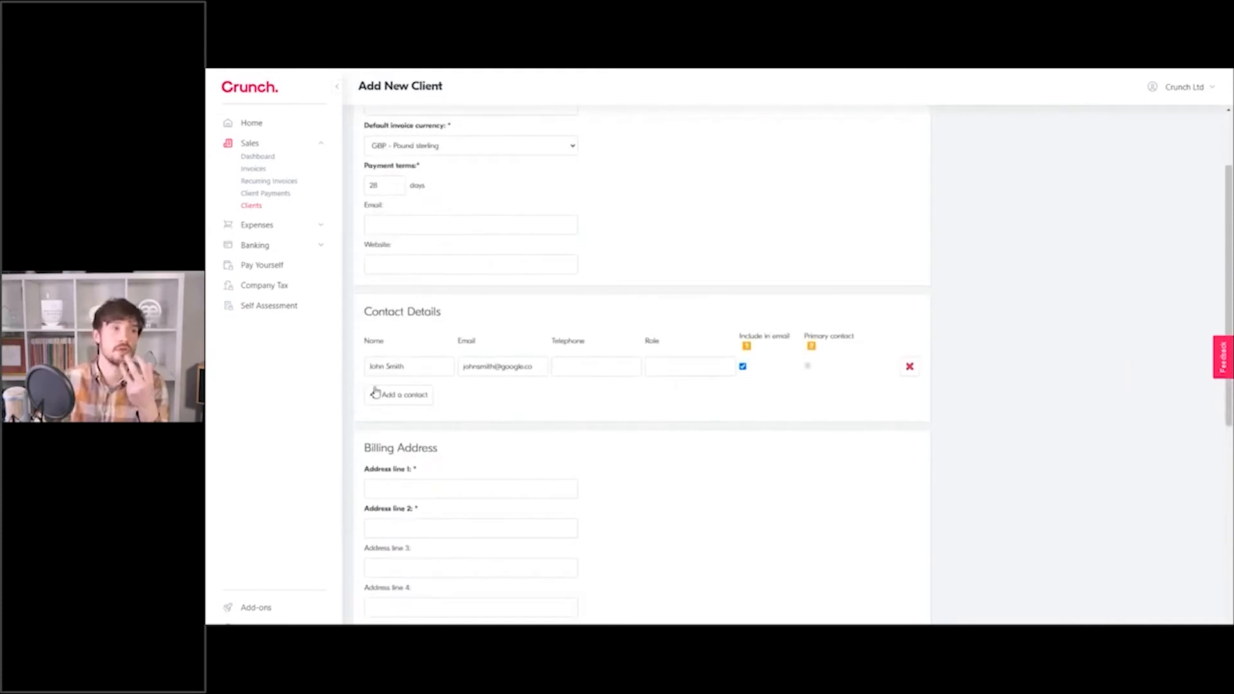
Add a second contact row, then remove the empty row again.
click(418, 396)
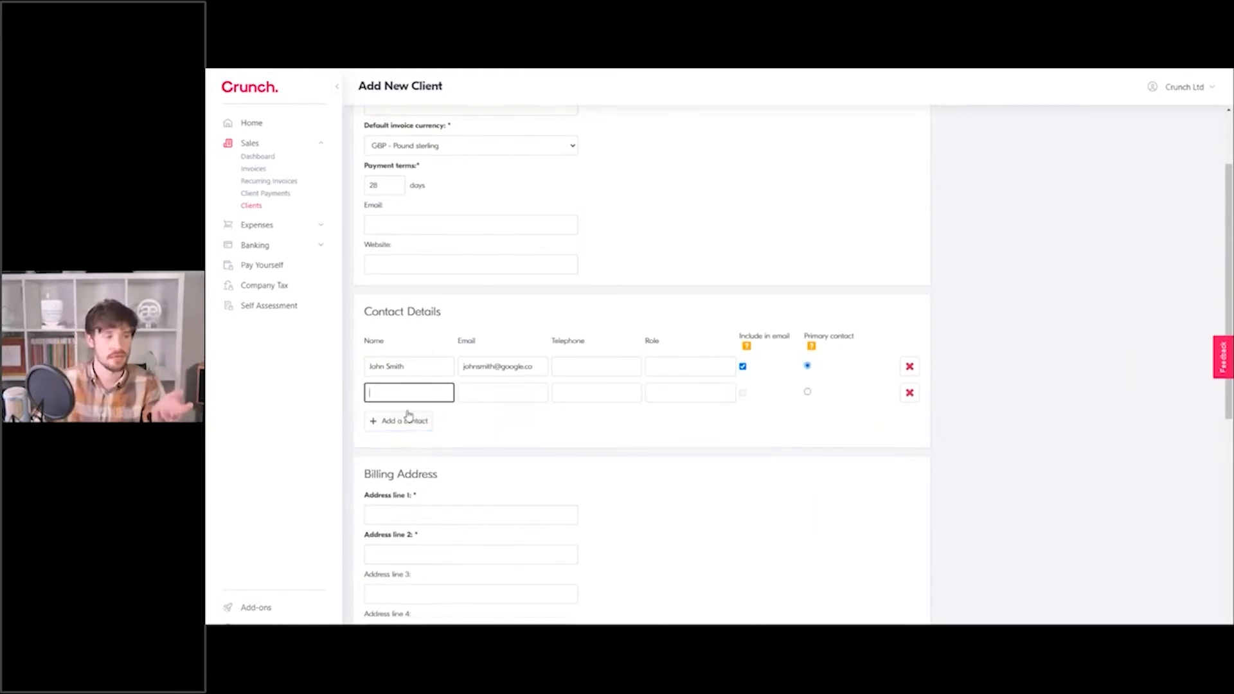
scroll(408, 415, up, 2)
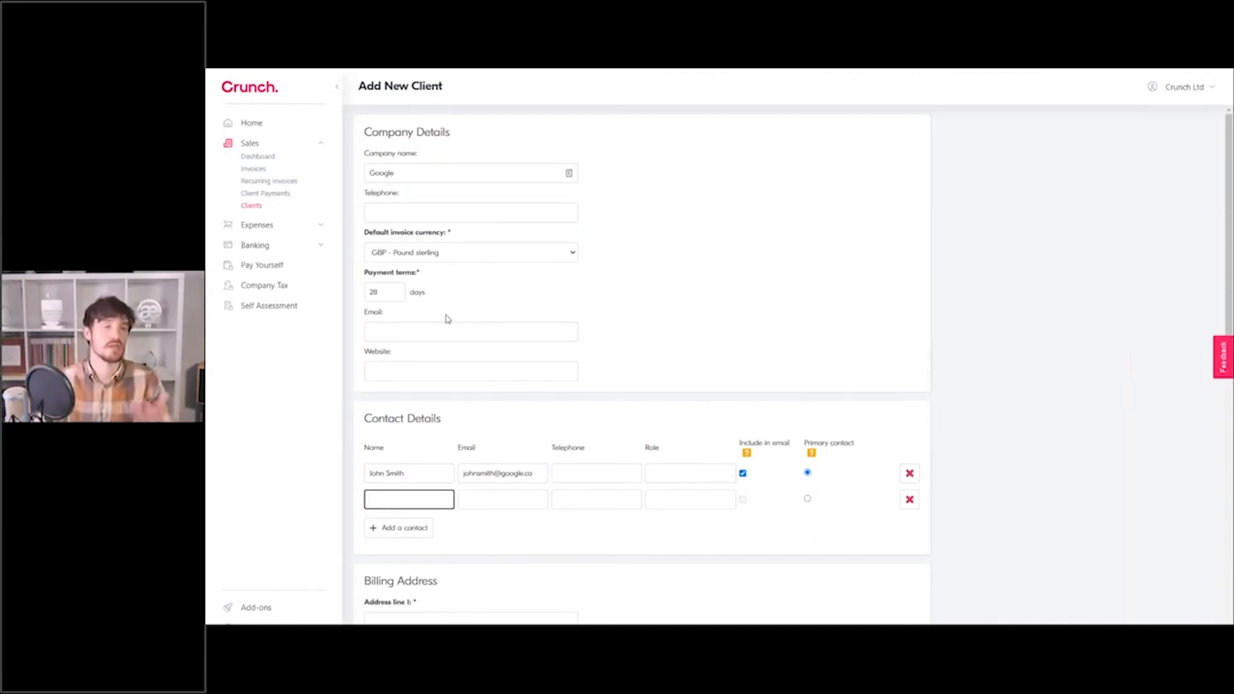
click(910, 500)
scroll(963, 486, down, 1)
scroll(964, 486, down, 2)
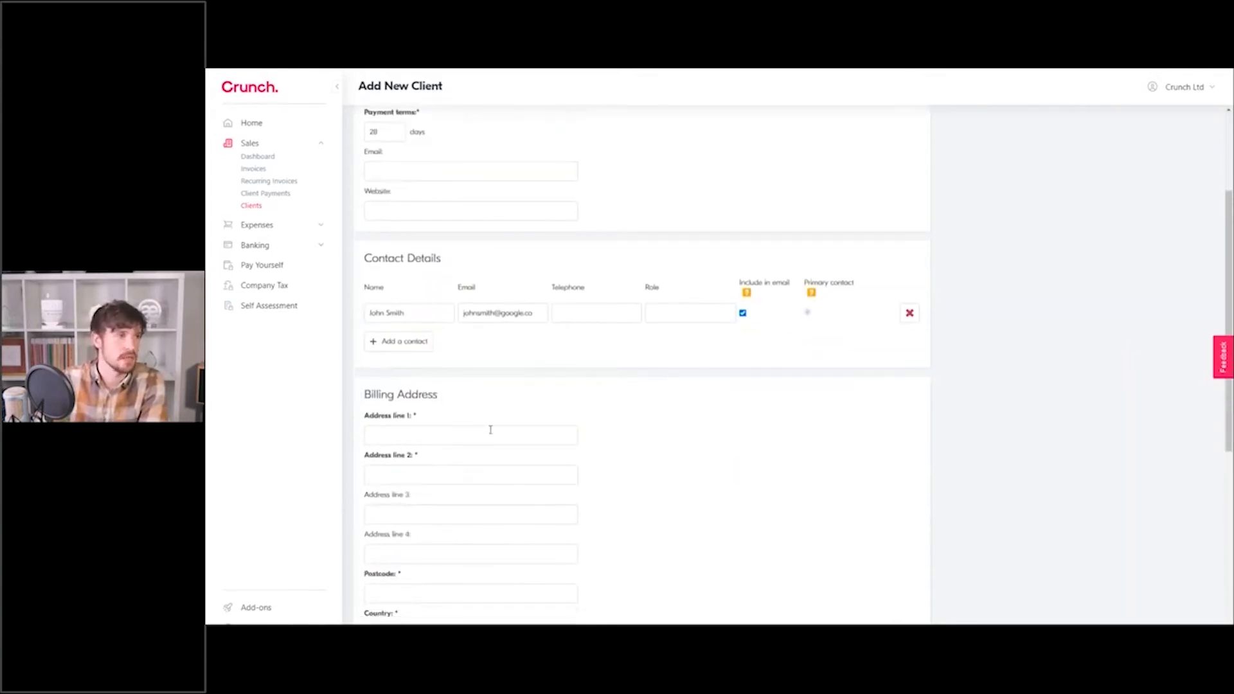
scroll(490, 430, down, 1)
Fill in the billing address line 1, line 2 and postcode.
click(453, 388)
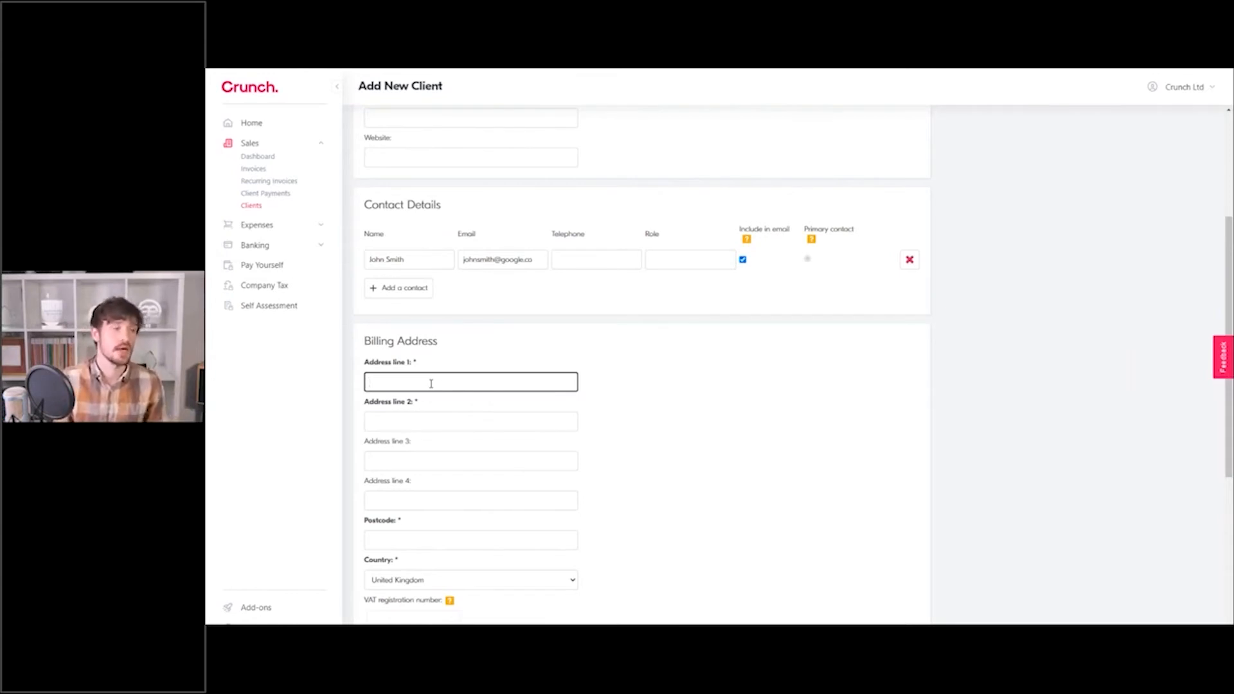
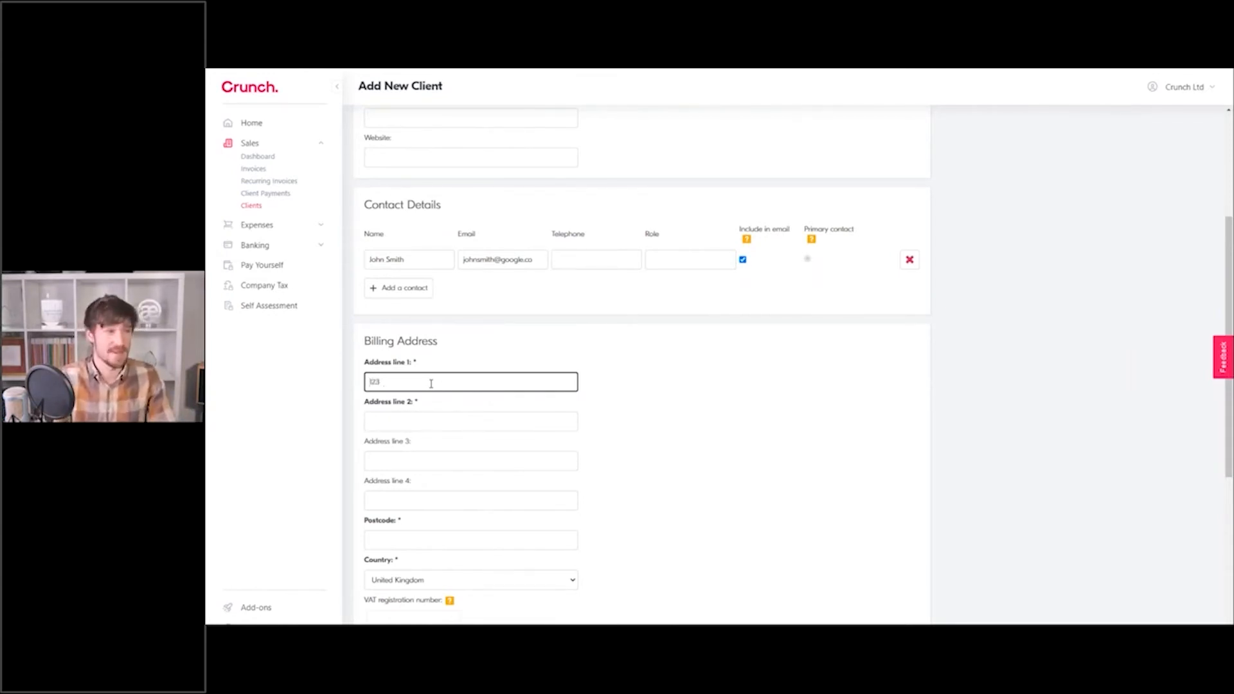
key(Tab)
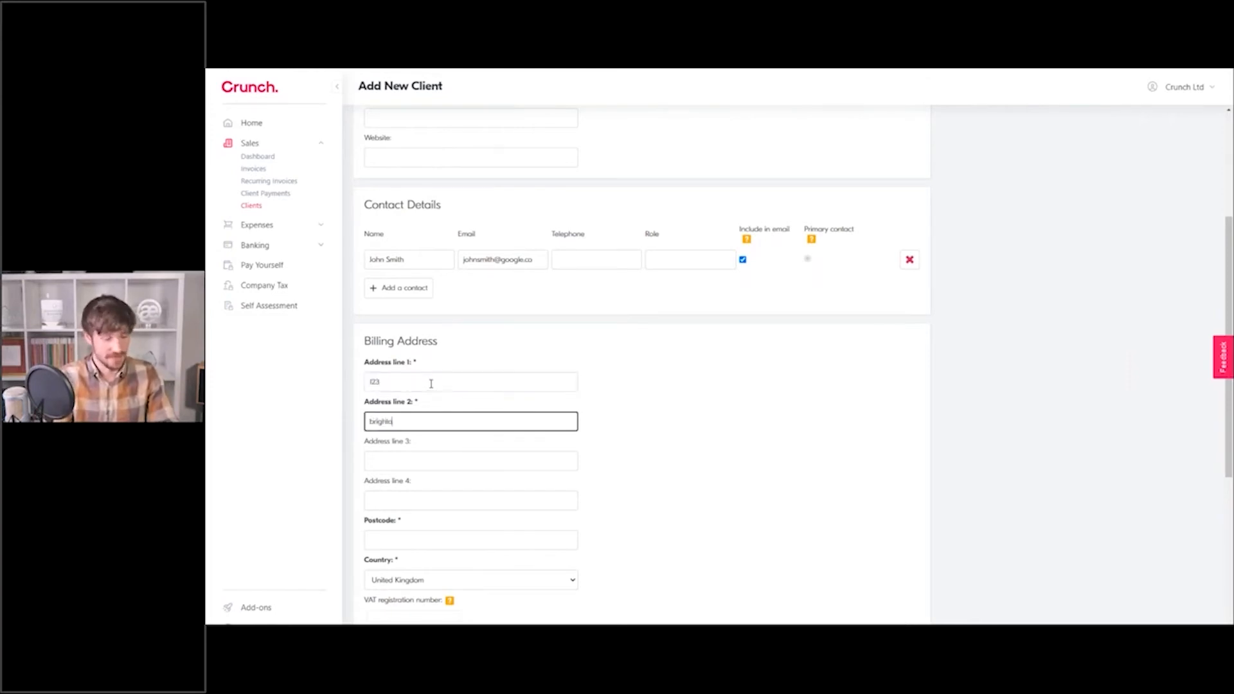
key(Tab)
key(Tab)
key(Tab)
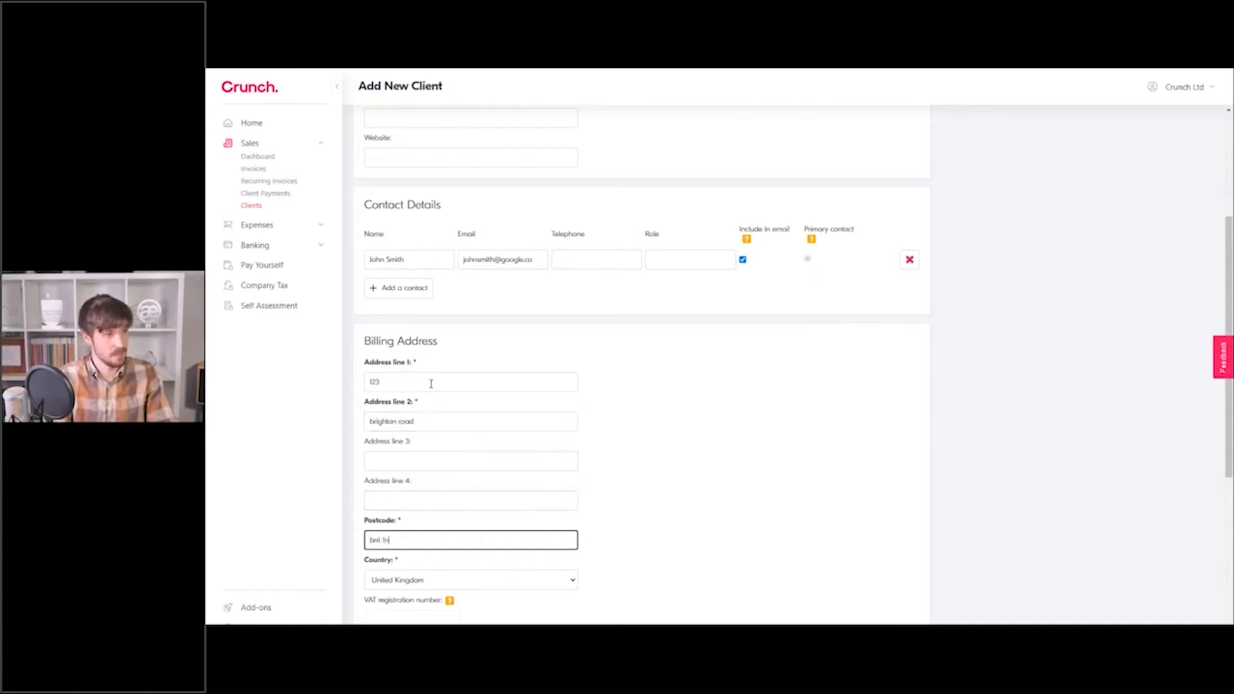
click(739, 535)
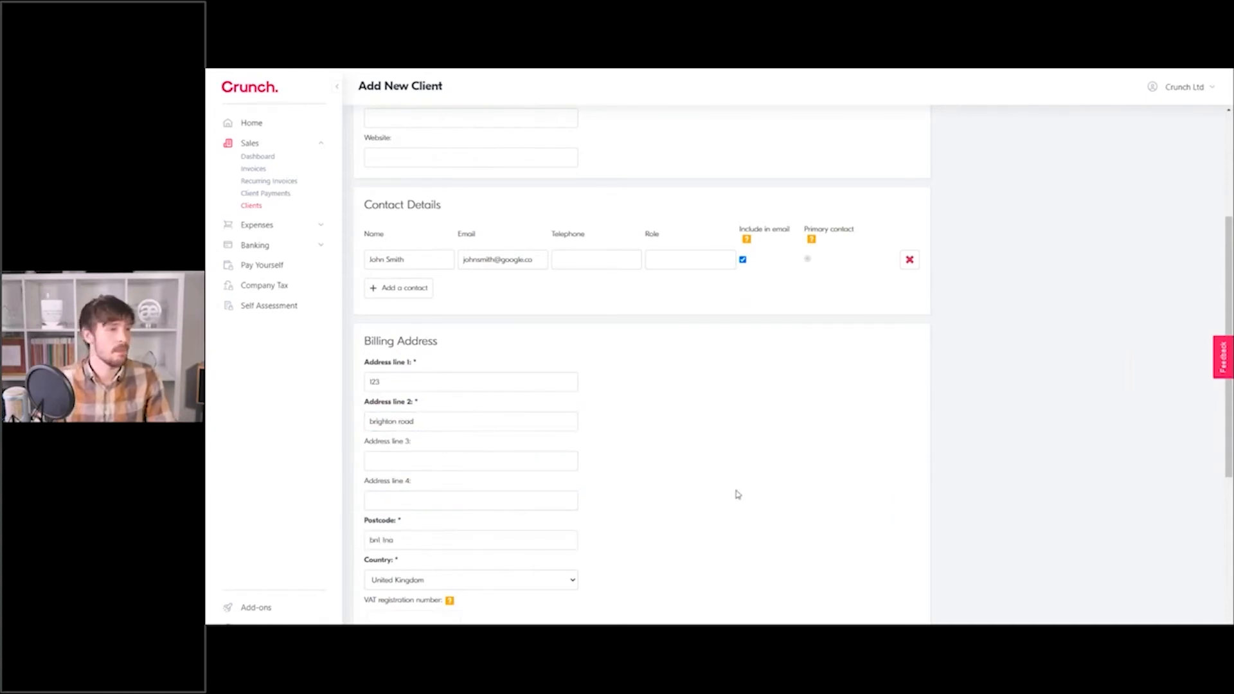
scroll(707, 488, down, 4)
scroll(464, 411, down, 1)
scroll(465, 400, down, 1)
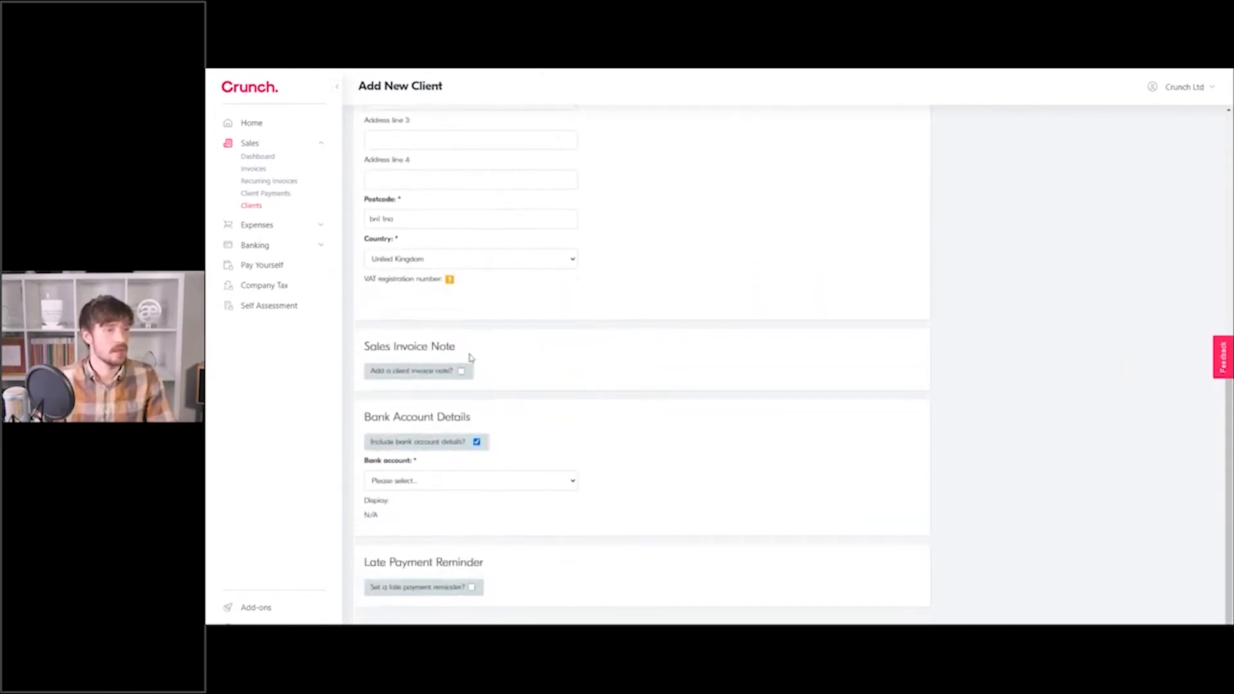
Type a 'Thankyou for your services' invoice note, then untick the note option.
click(461, 362)
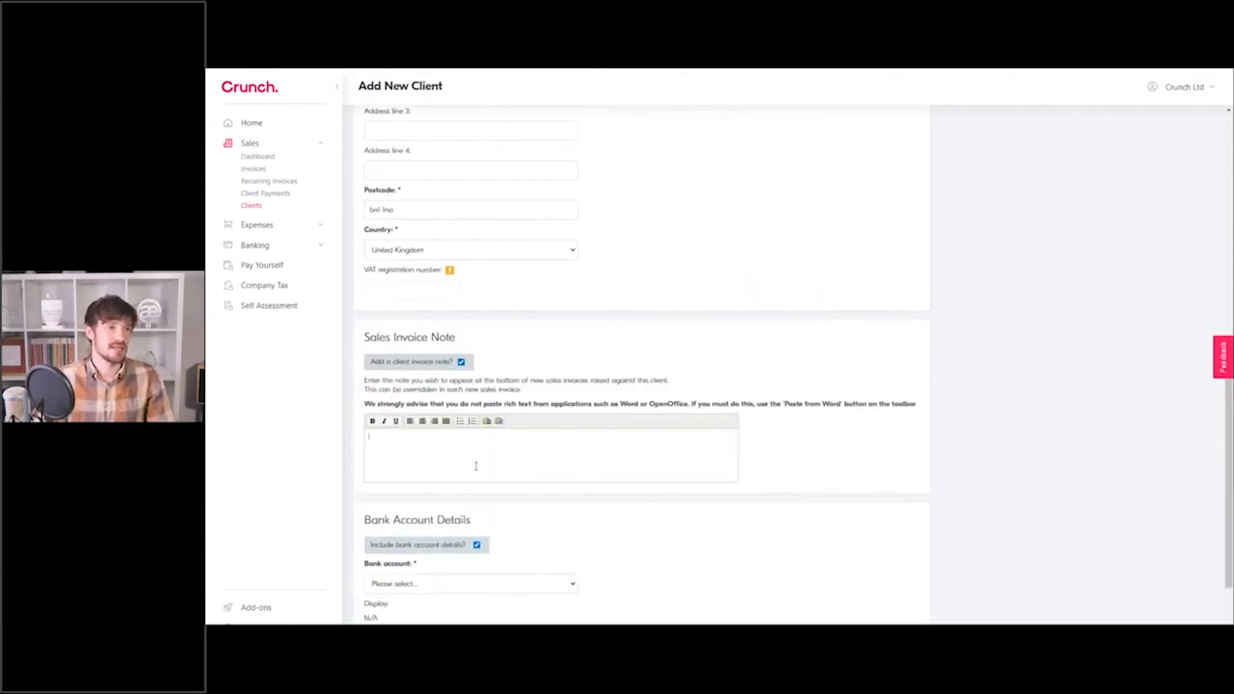
text(Thankyou for your services)
drag(485, 444, 367, 443)
click(495, 472)
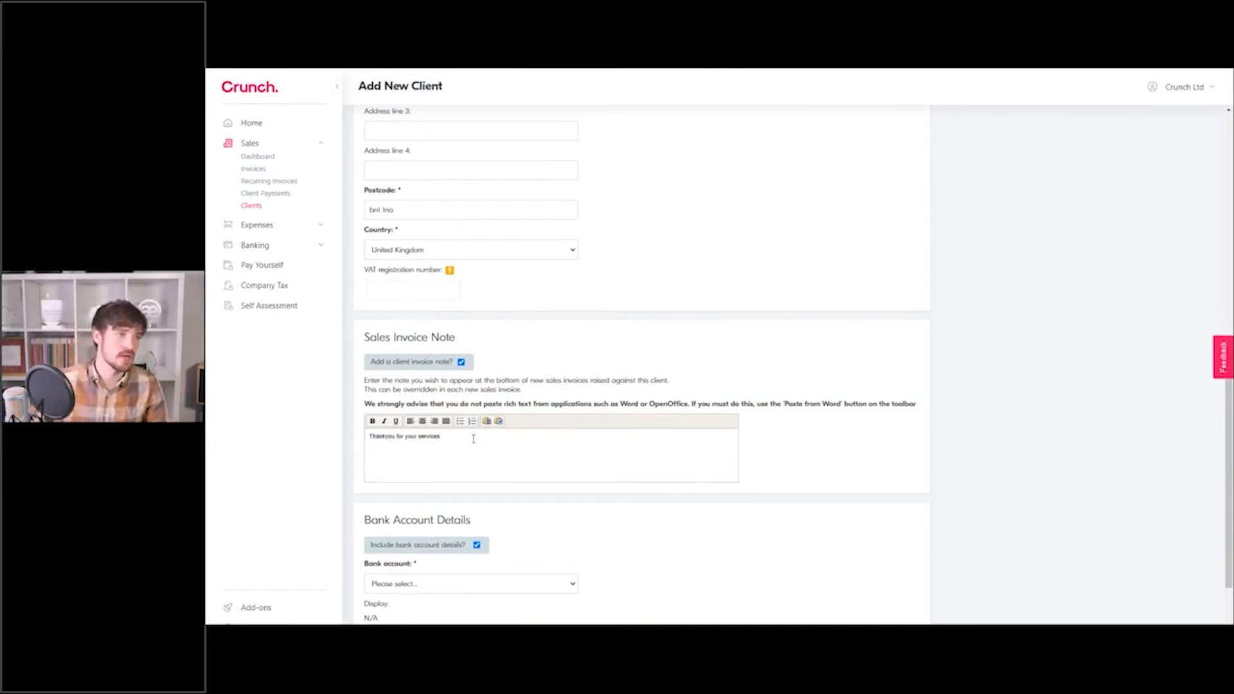
click(461, 363)
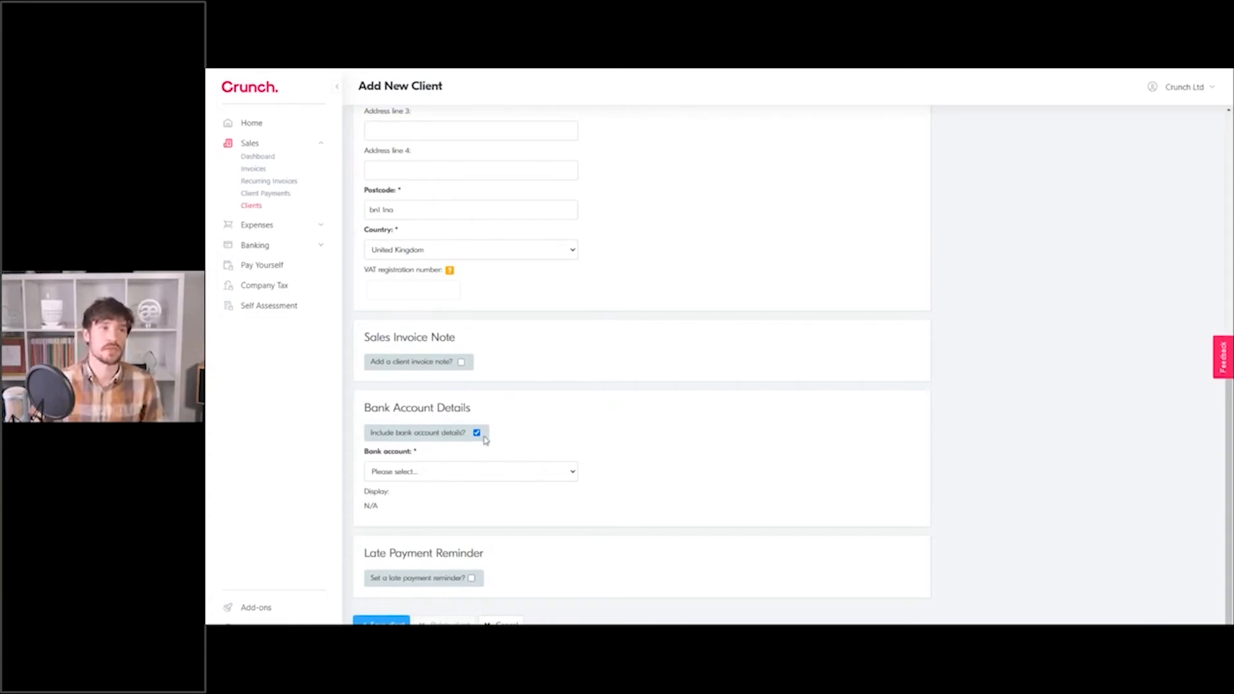
Show the Current bank account's payment details on the client's invoices.
click(471, 475)
click(421, 497)
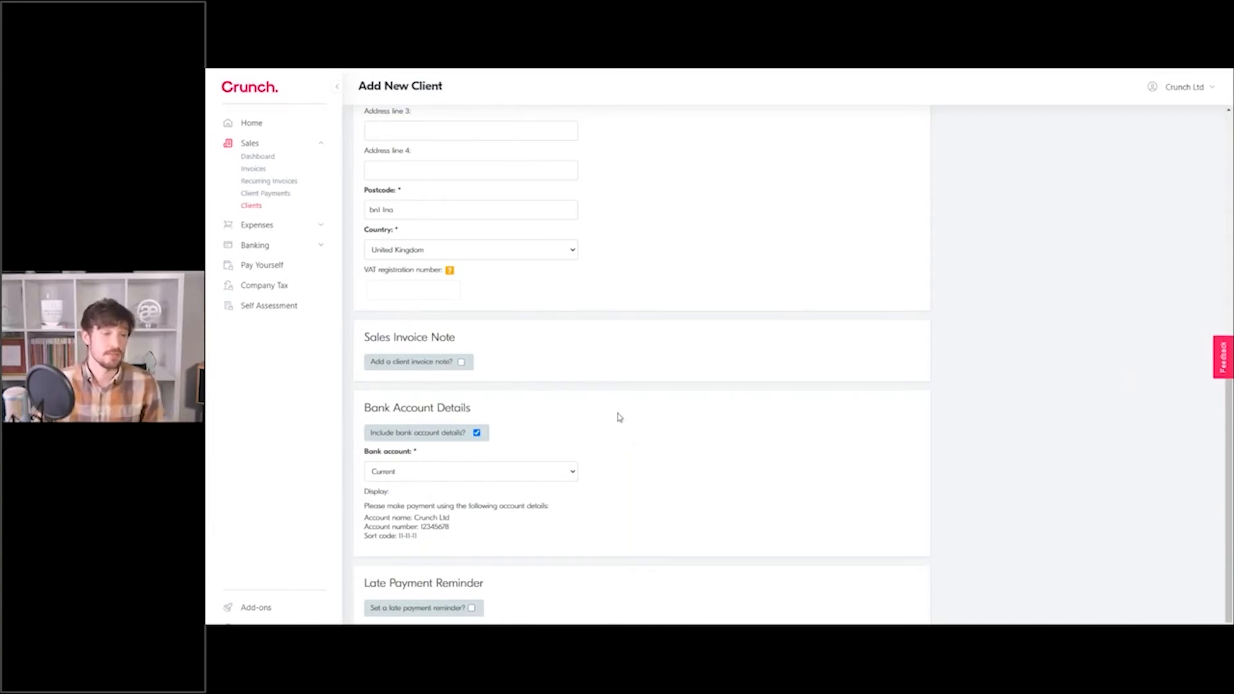
scroll(617, 417, down, 1)
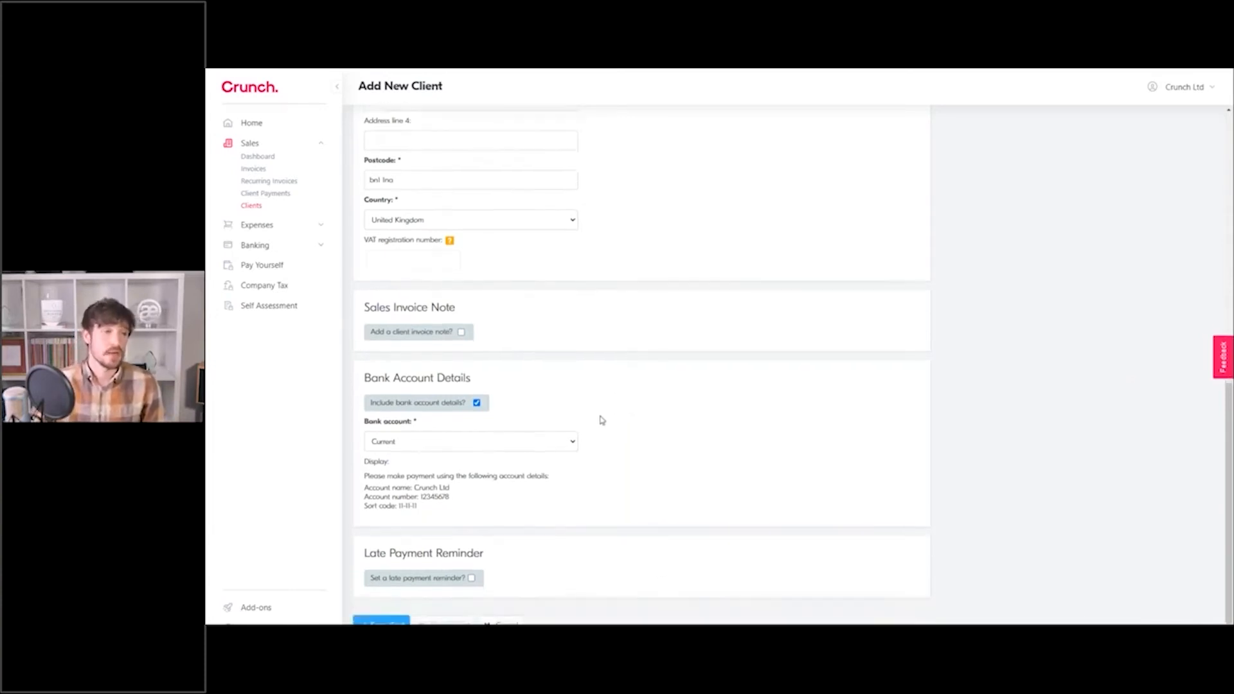
Set late payment reminders 2 days after due, repeating every 2 days, and save the Google client.
click(472, 578)
scroll(468, 540, down, 4)
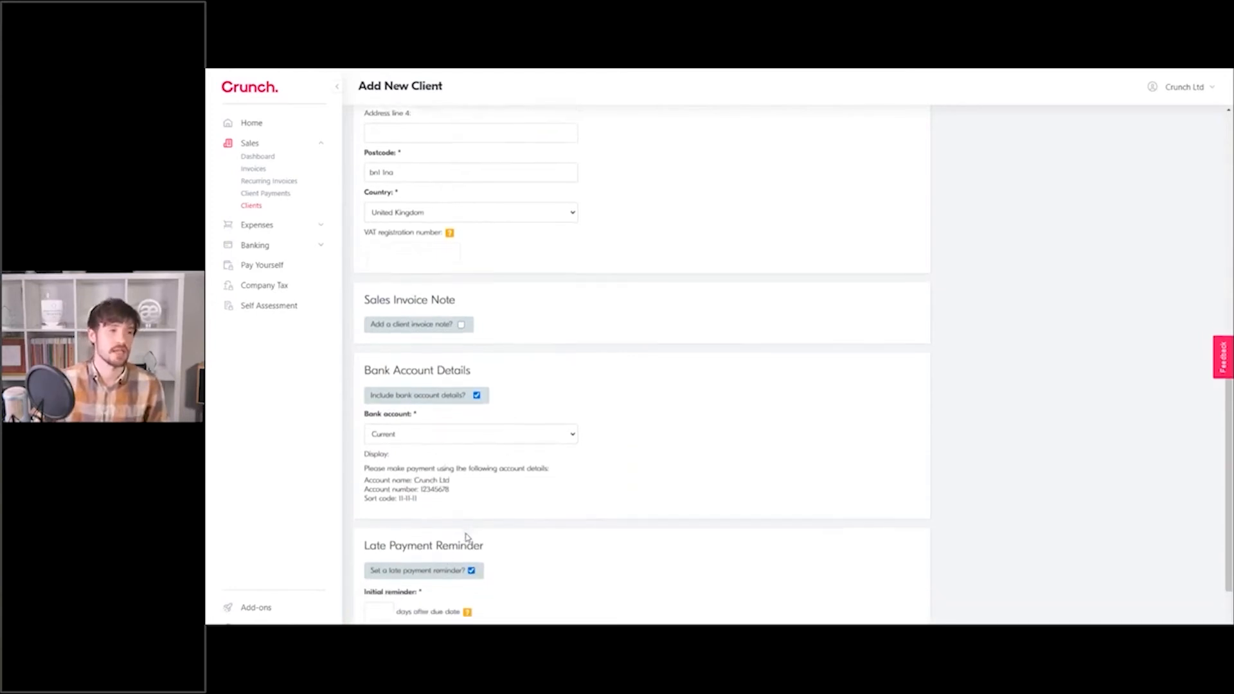
click(372, 505)
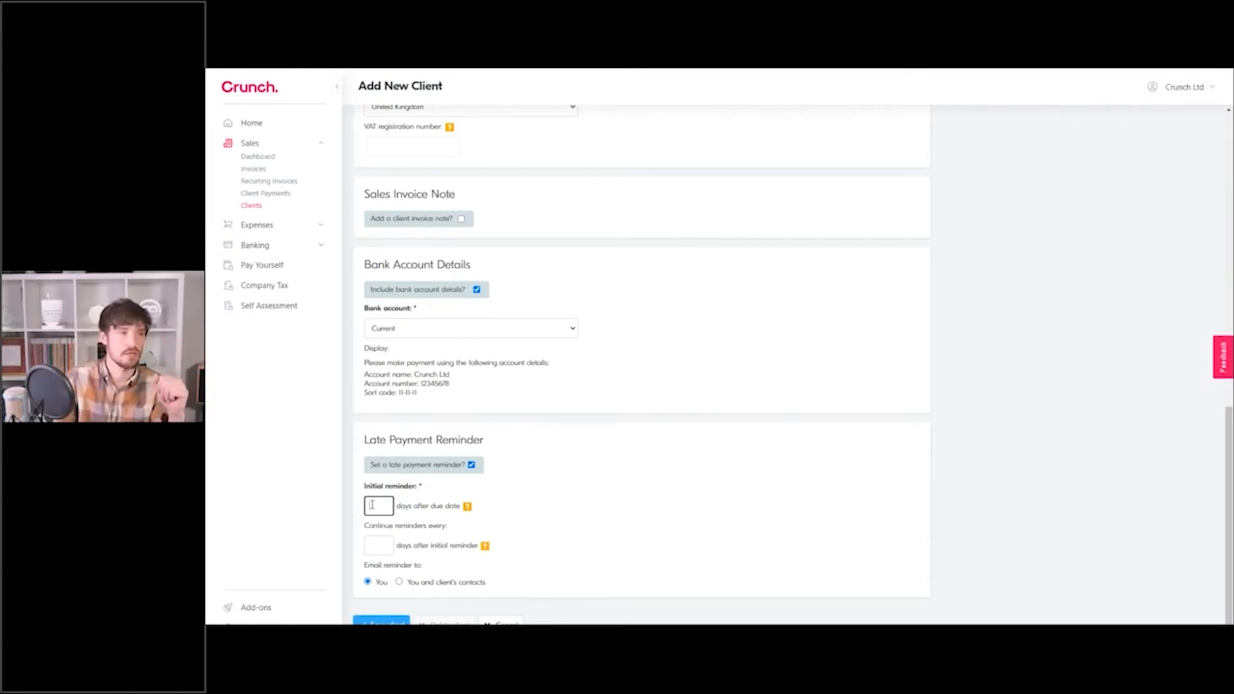
key(BackSpace)
key(BackSpace)
text(2)
click(695, 480)
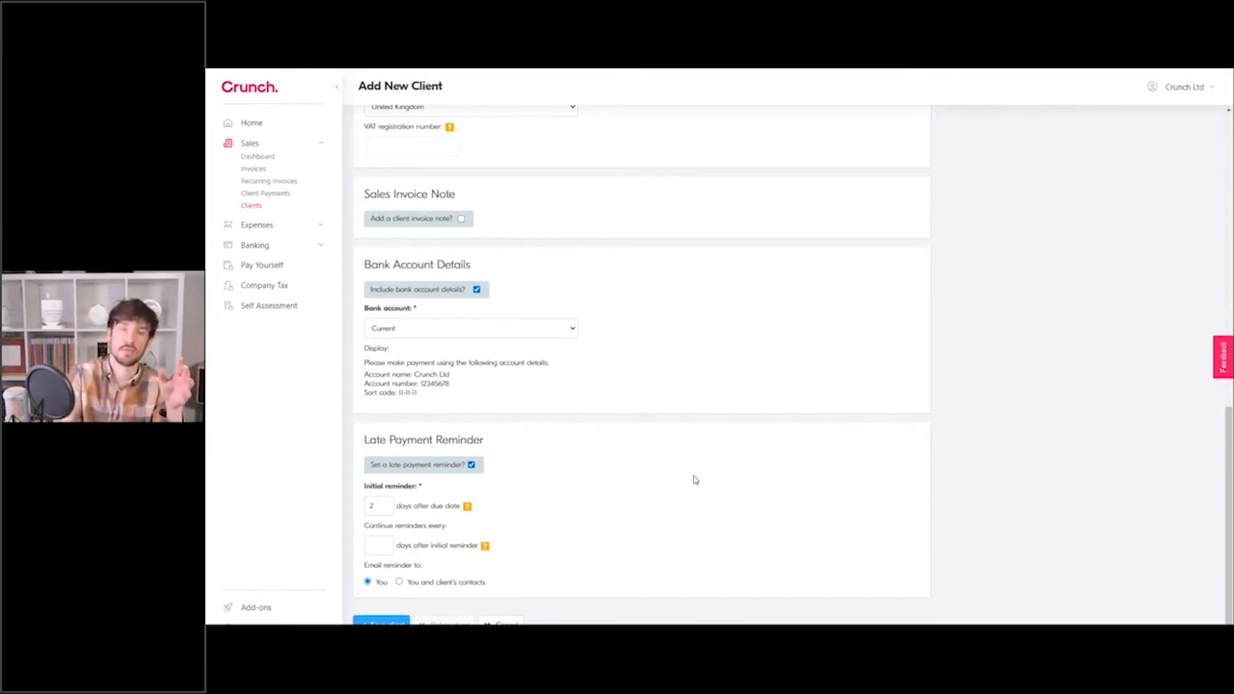
click(371, 545)
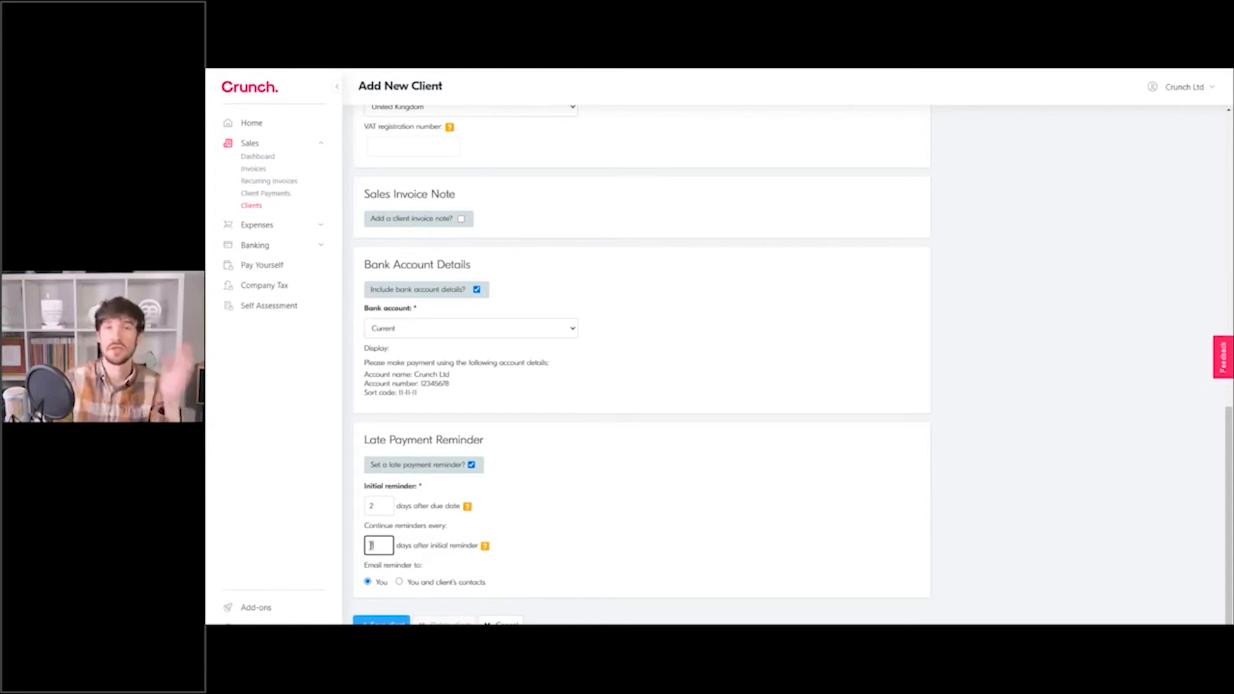
click(835, 533)
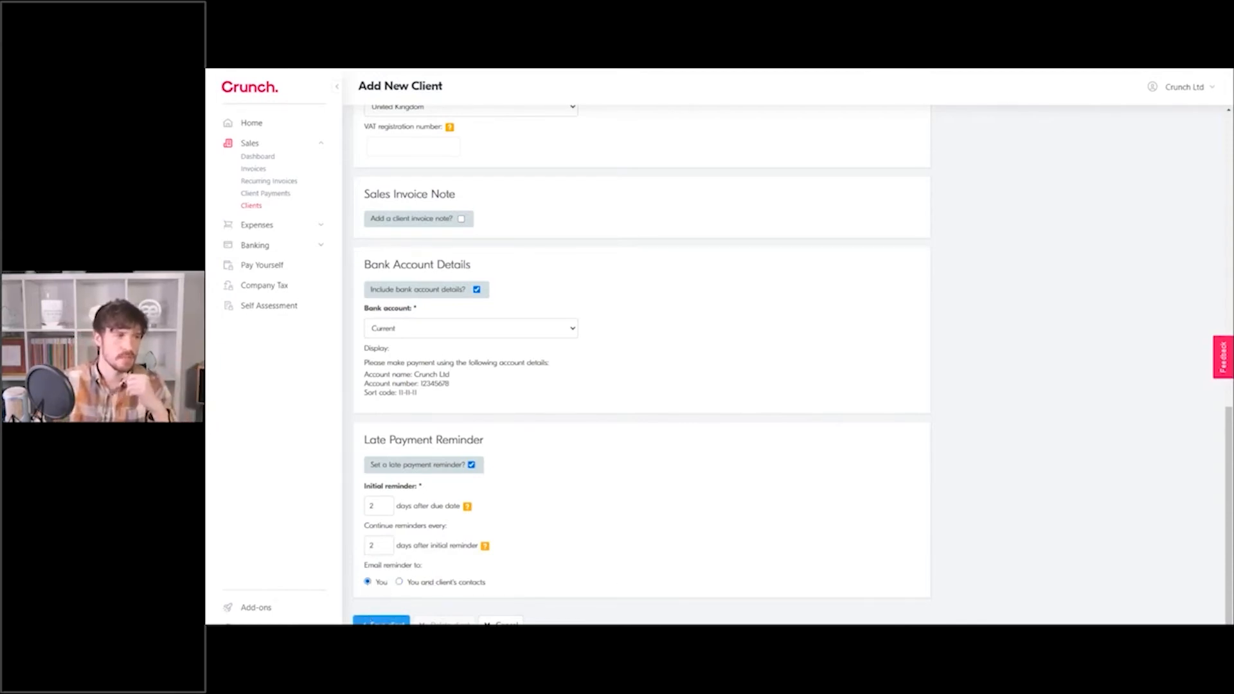
click(382, 622)
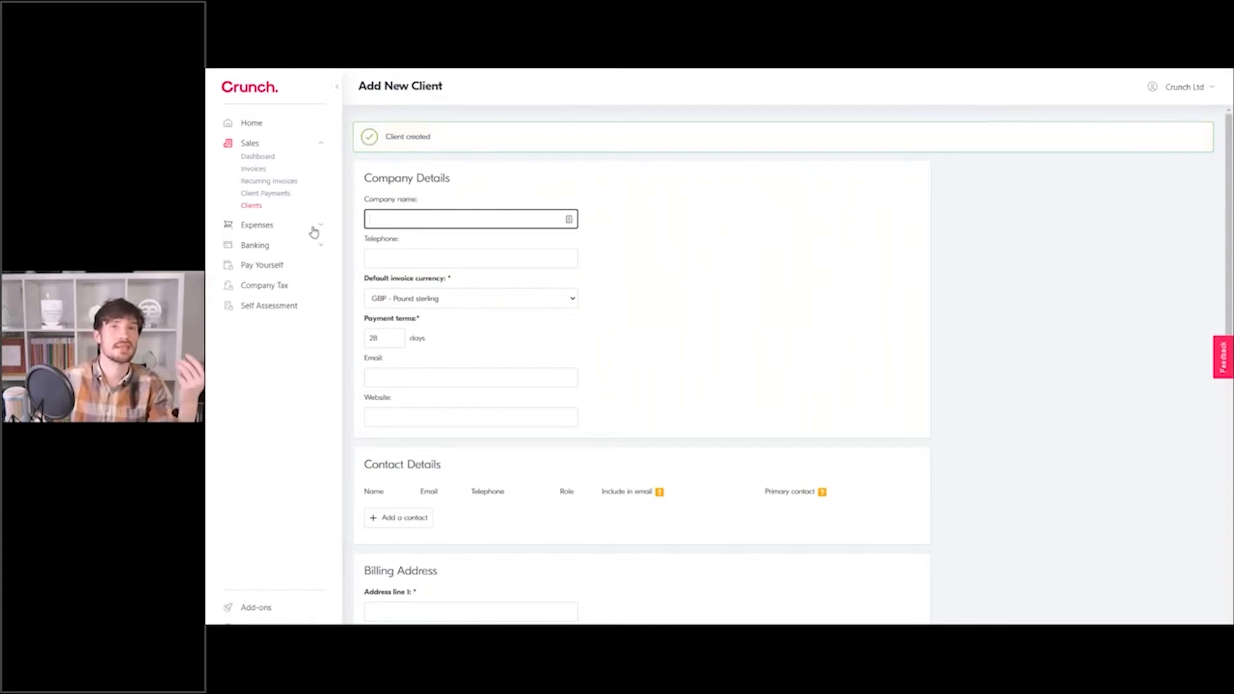
Open a new invoice from the empty Invoices list and open the 'Invoice to' dropdown.
click(260, 168)
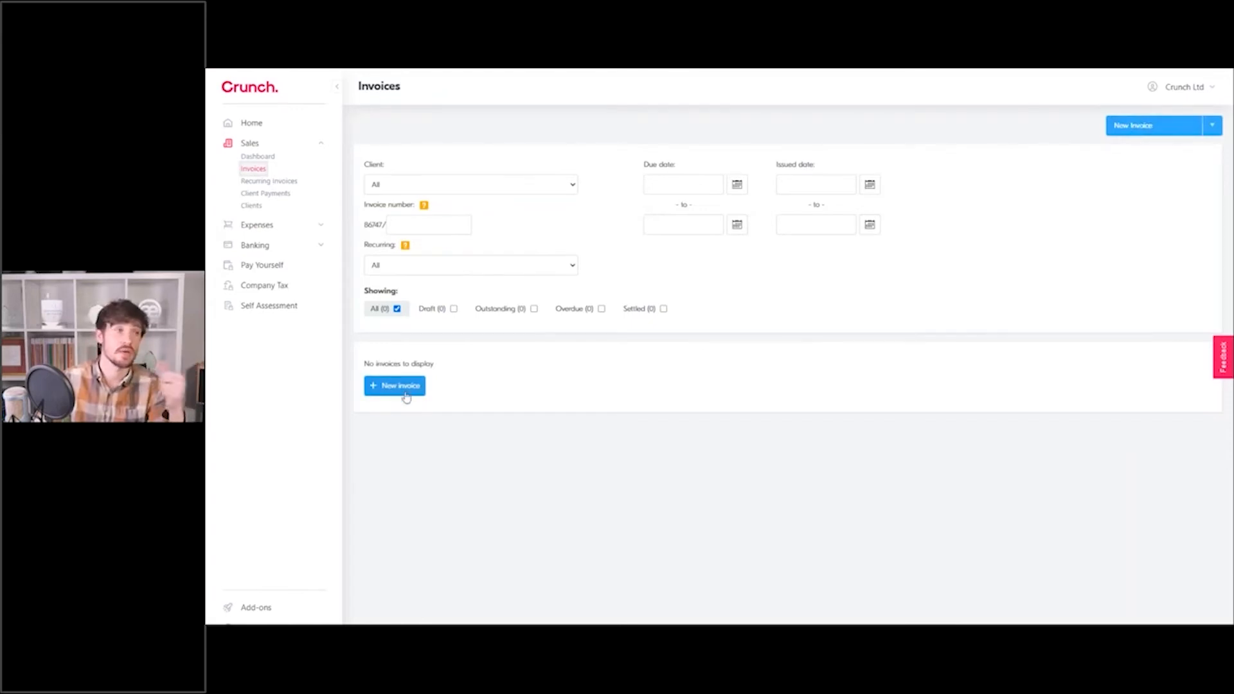
click(1160, 126)
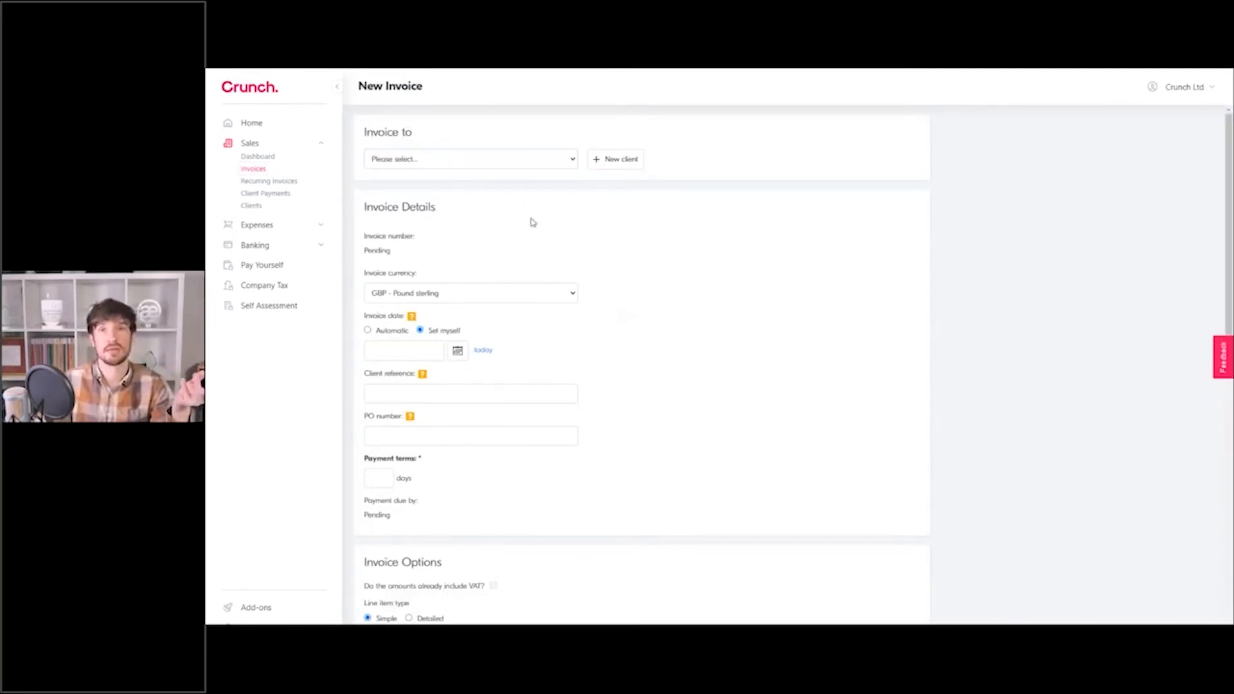
click(491, 161)
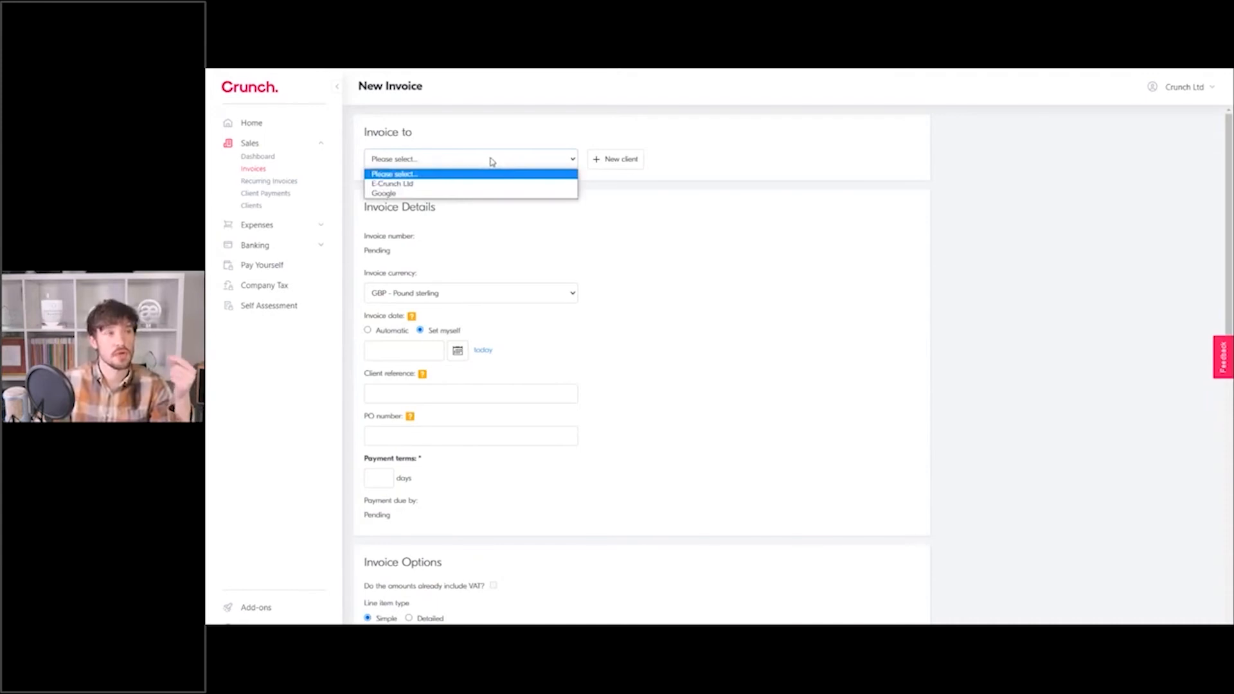
Select Google as the client to invoice.
click(448, 194)
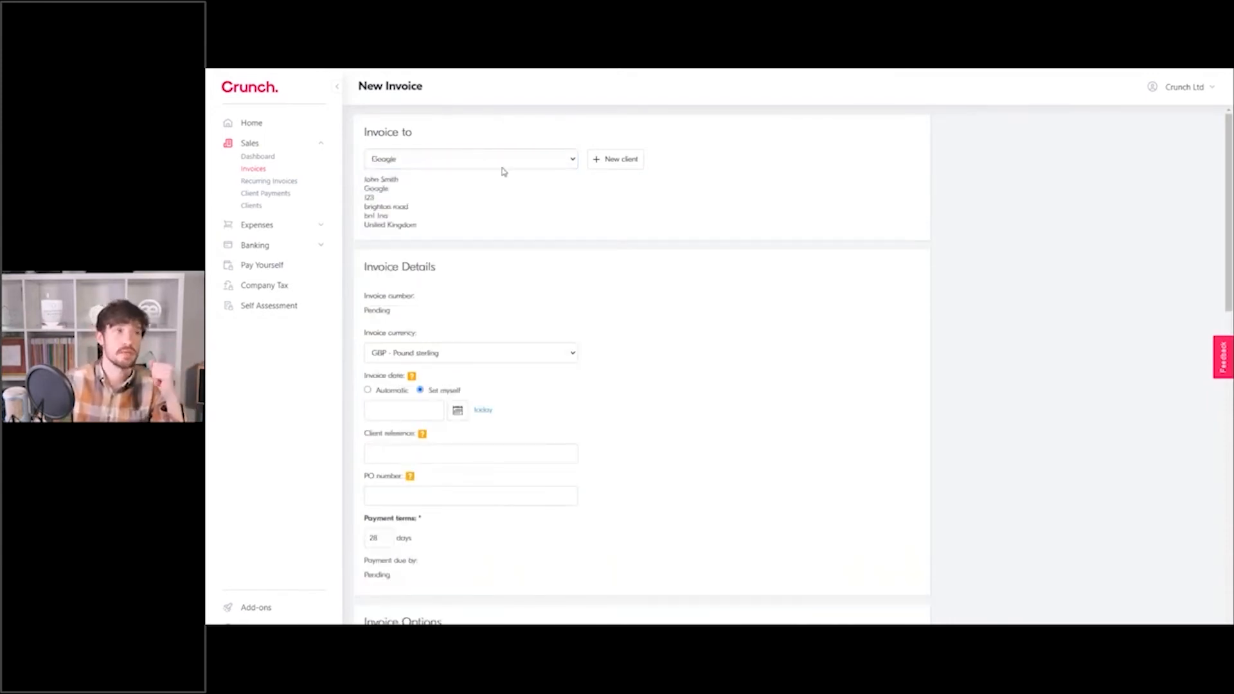
click(410, 165)
click(466, 160)
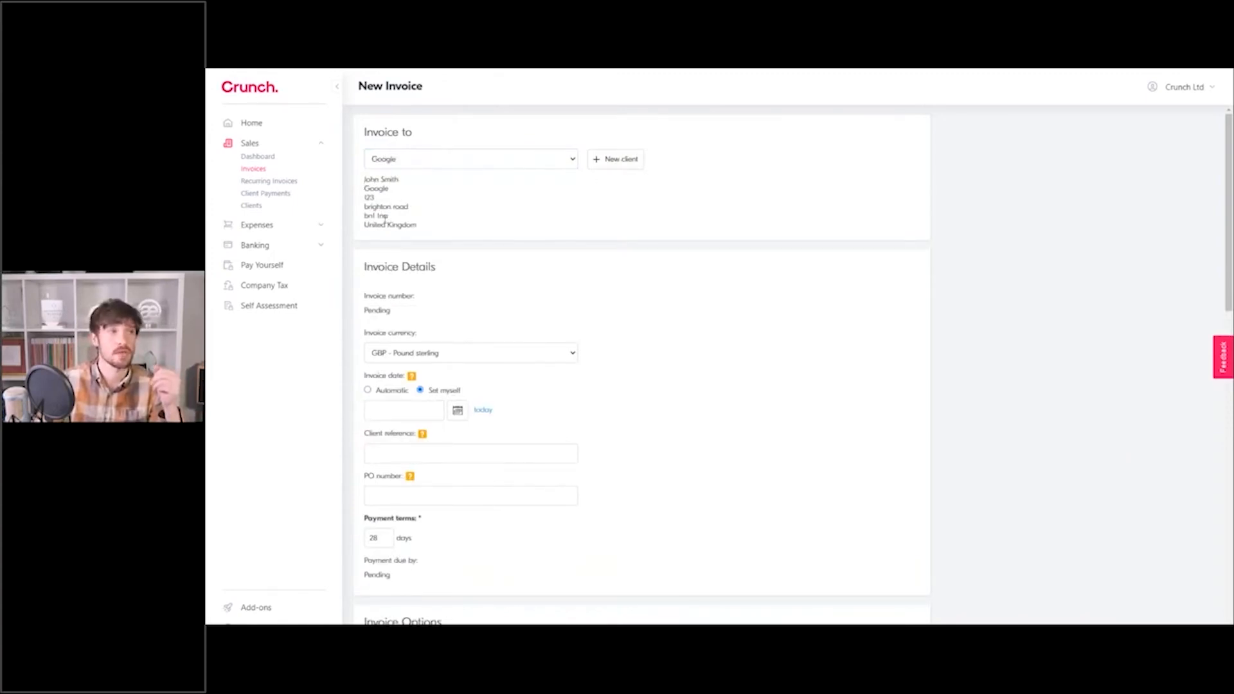
scroll(479, 239, down, 1)
scroll(476, 239, down, 1)
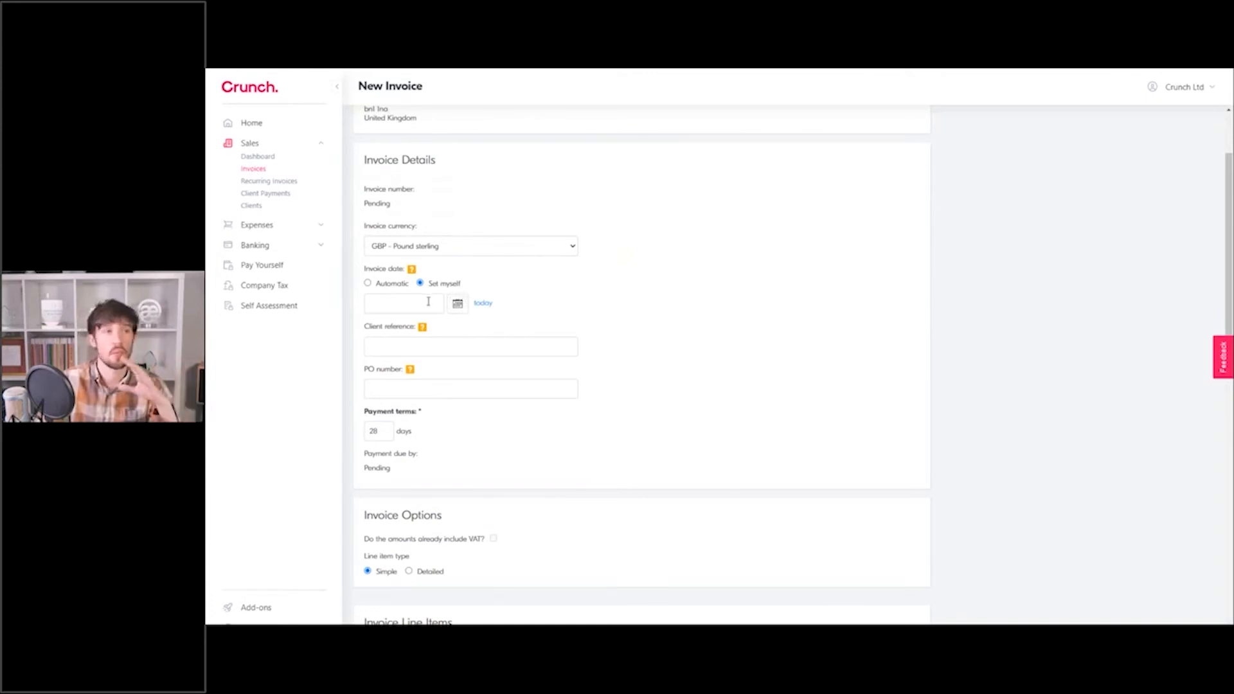
Set the invoice date to 01/03/2021.
click(483, 305)
click(431, 304)
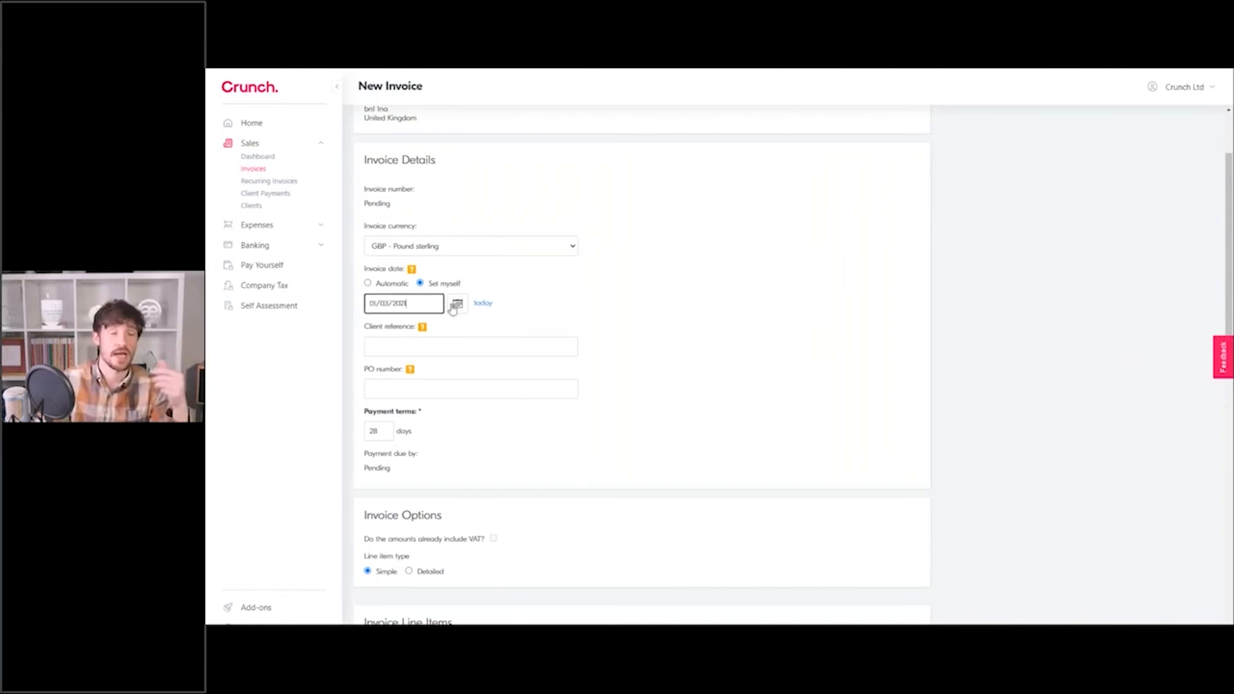
click(456, 305)
click(383, 323)
click(383, 323)
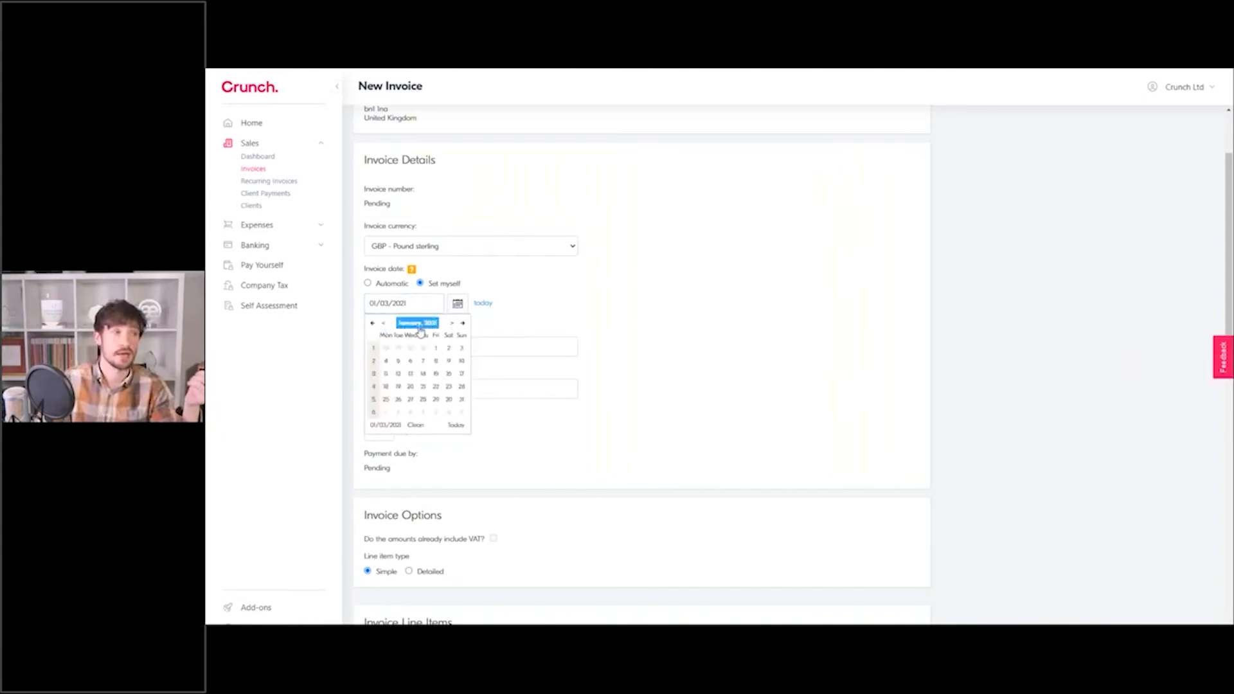
click(754, 315)
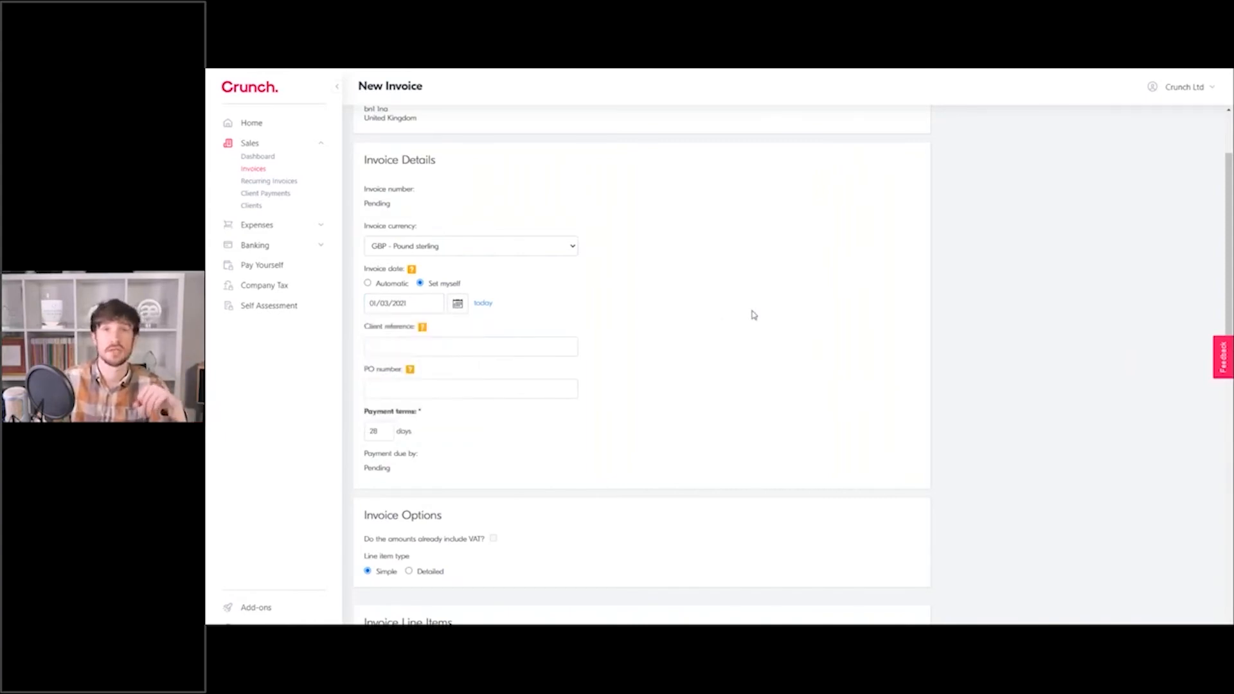
Enter INV/001 as the client reference.
click(410, 345)
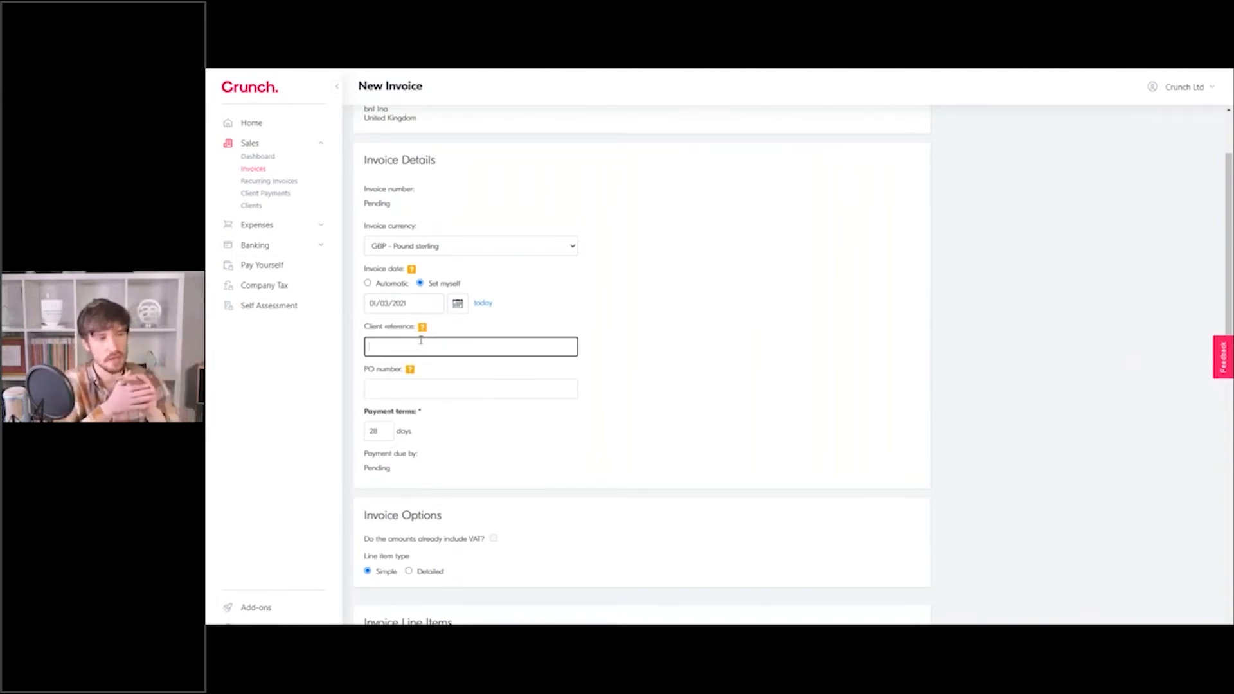
text(INV/001)
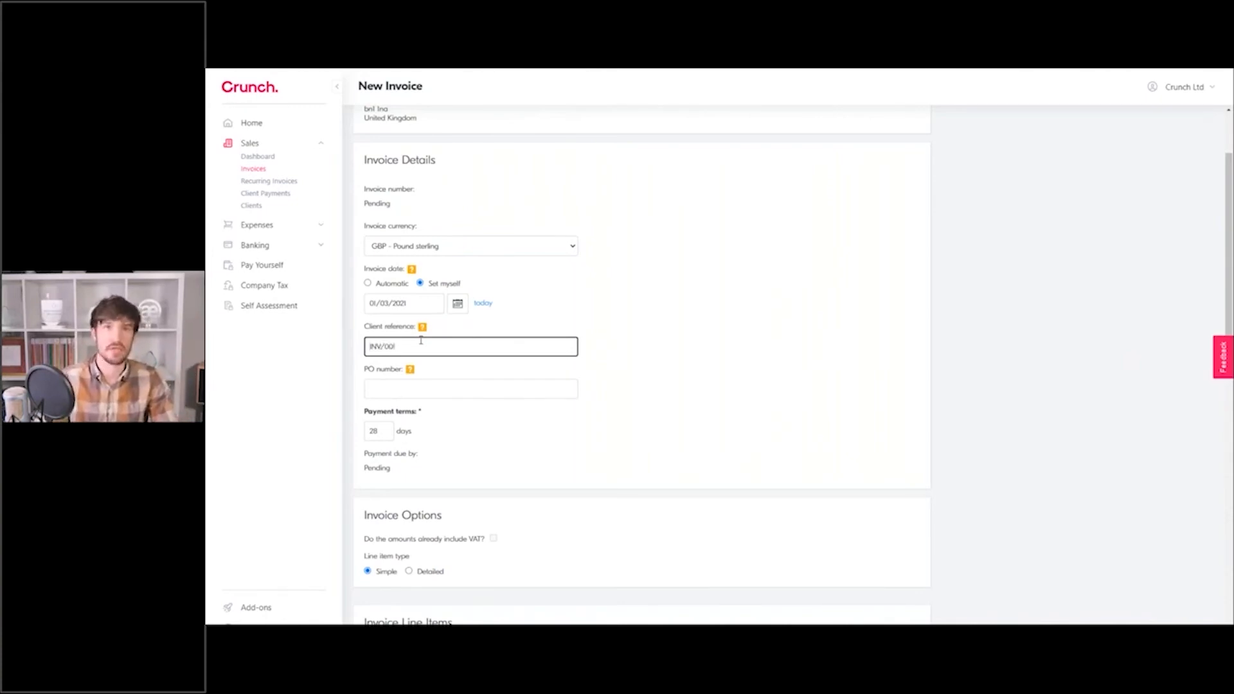
click(790, 295)
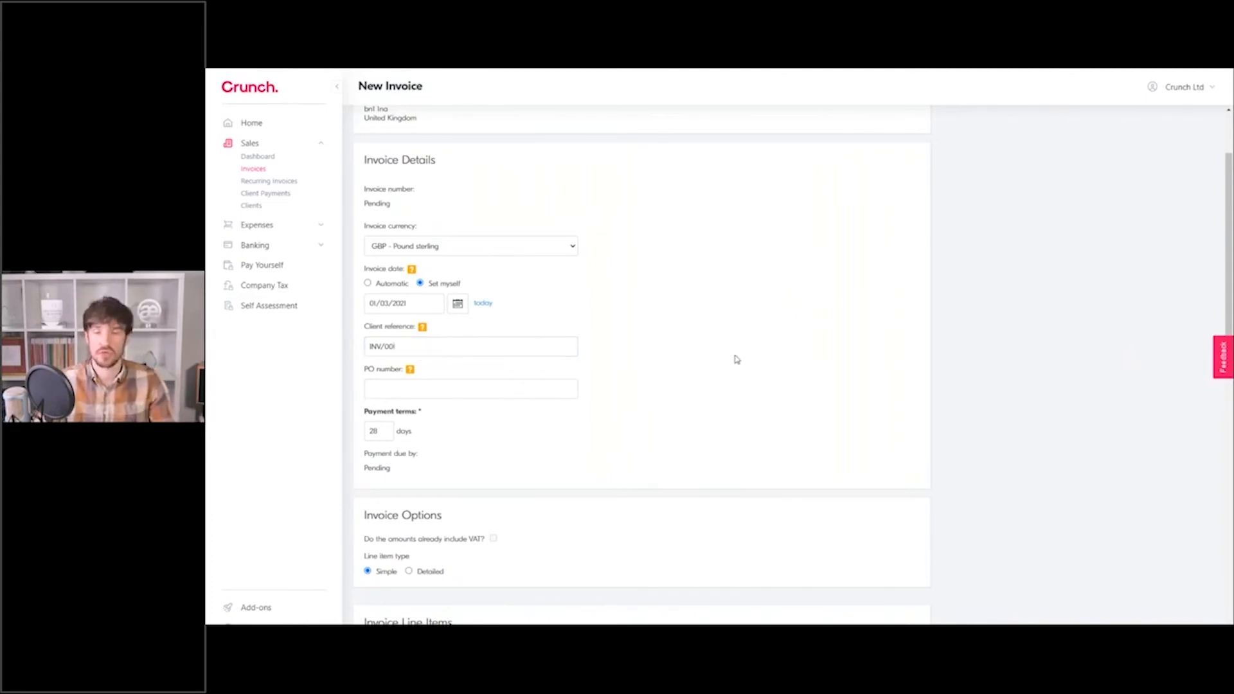
scroll(754, 352, down, 1)
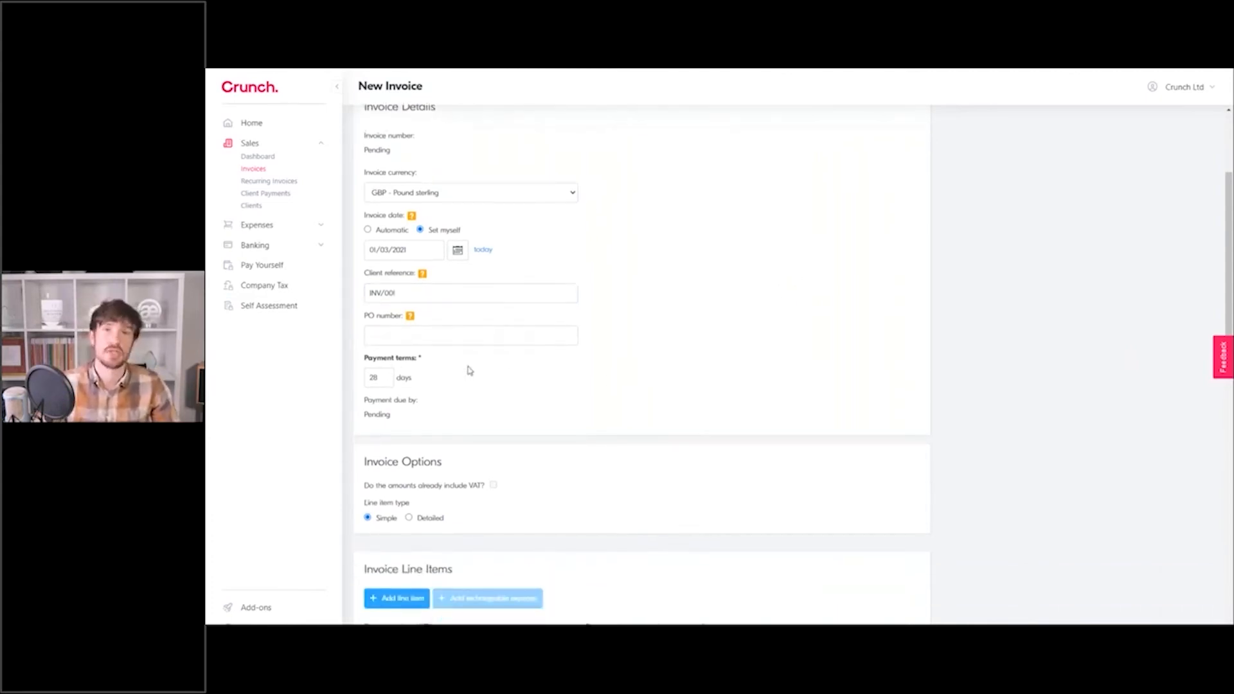
Add a trial Services line at £1,000 net, then delete it.
scroll(470, 372, down, 2)
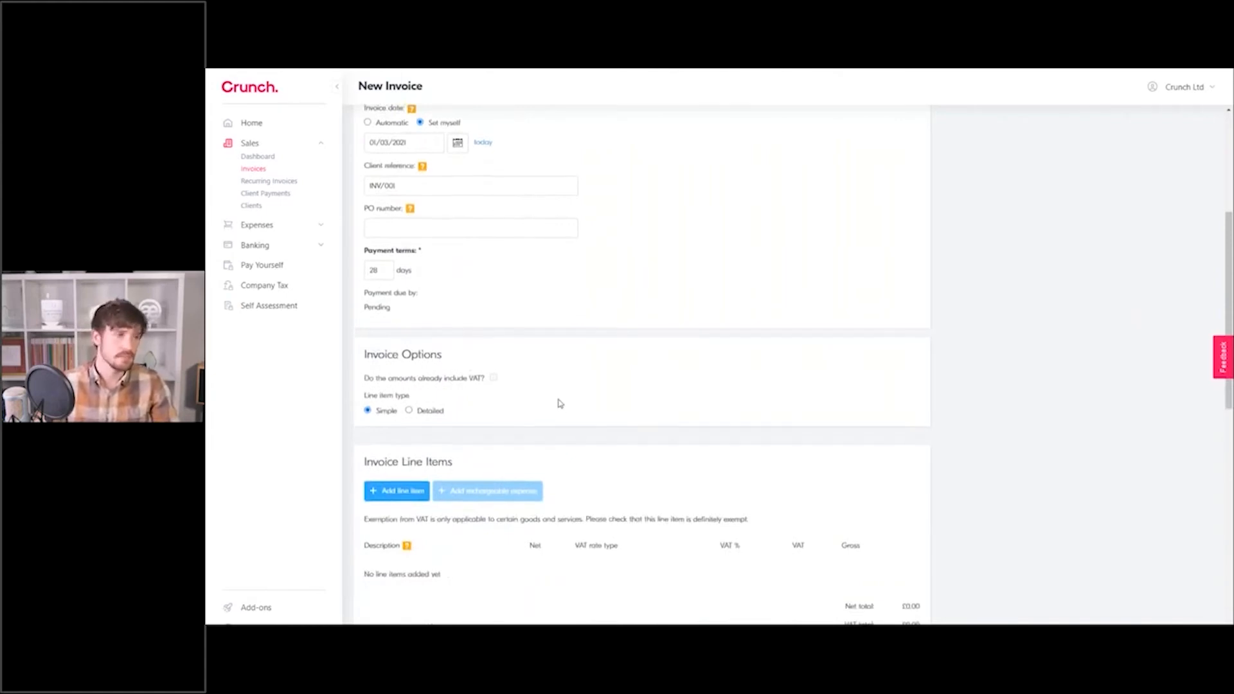
scroll(557, 402, down, 3)
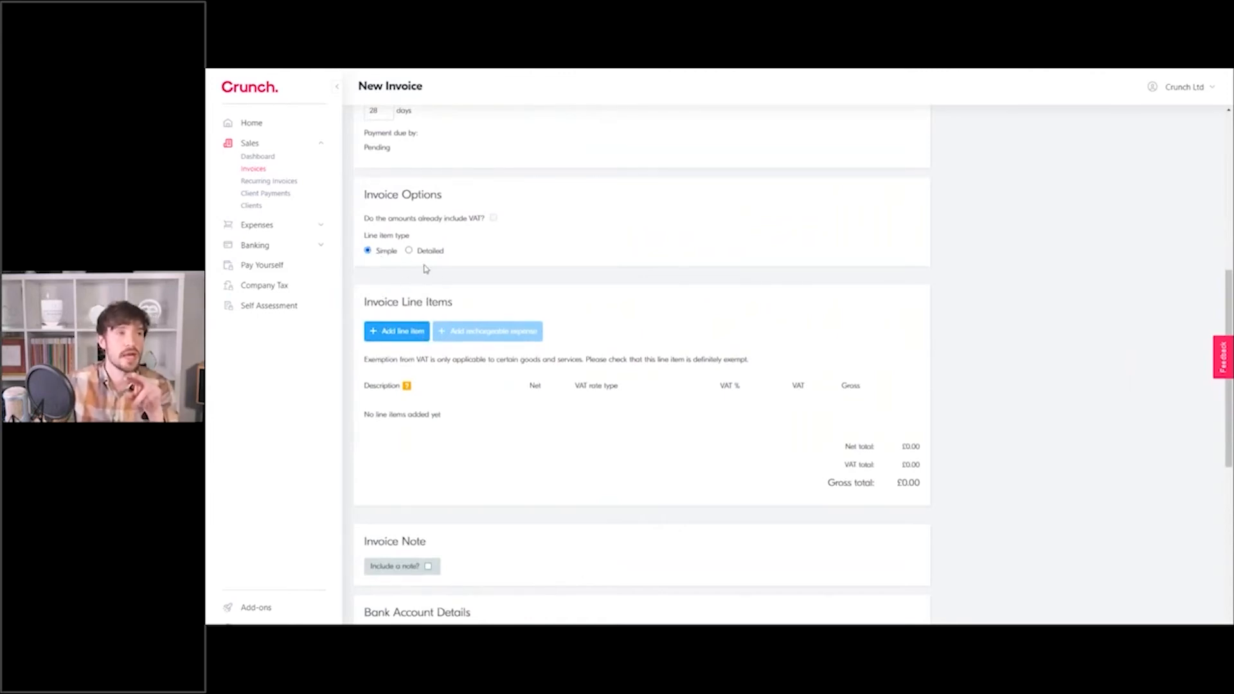
click(403, 332)
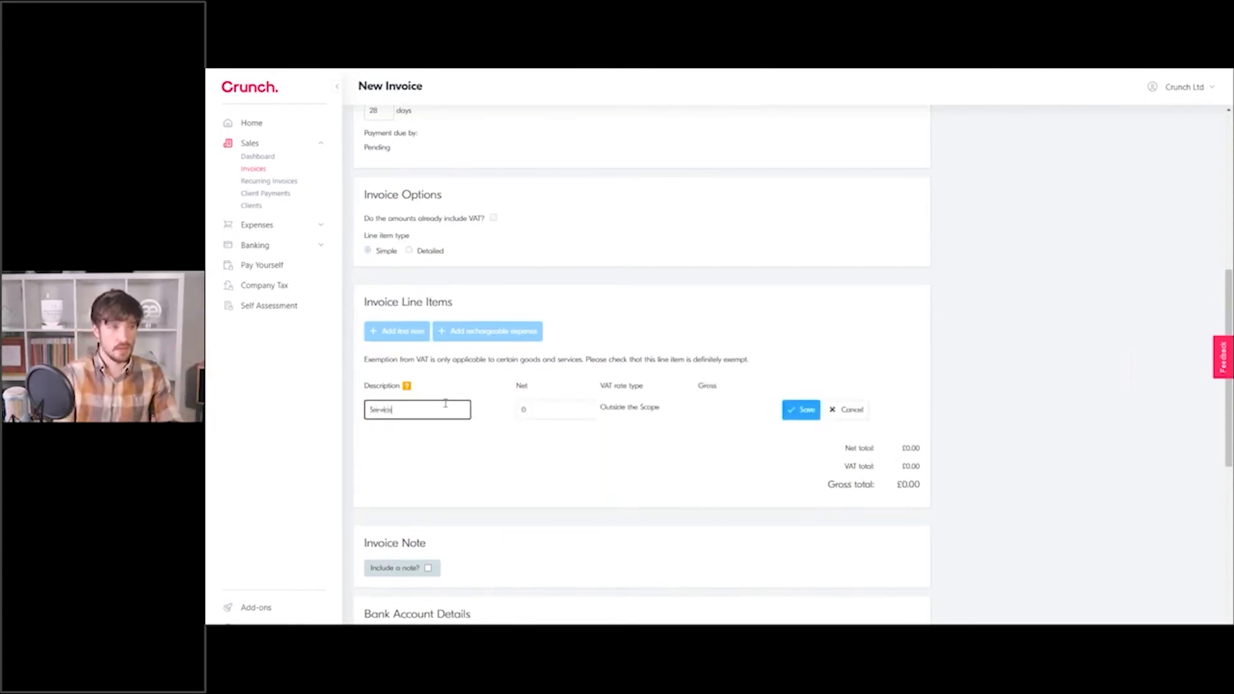
click(547, 418)
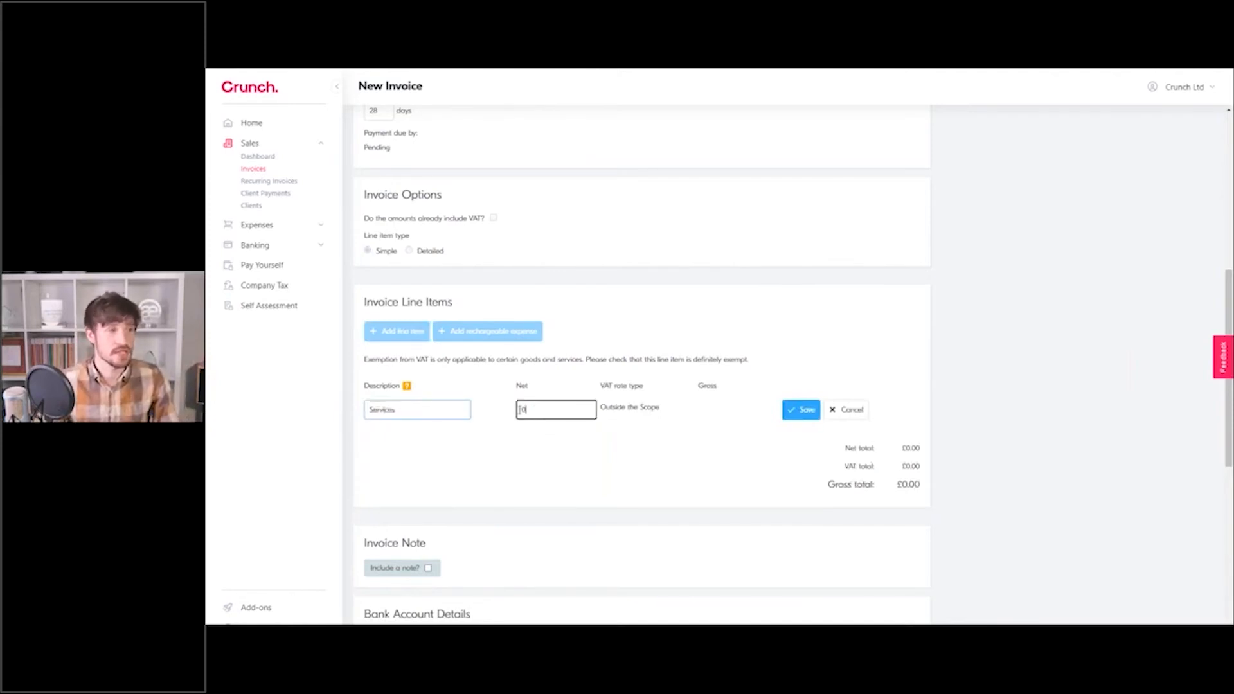
text(1000)
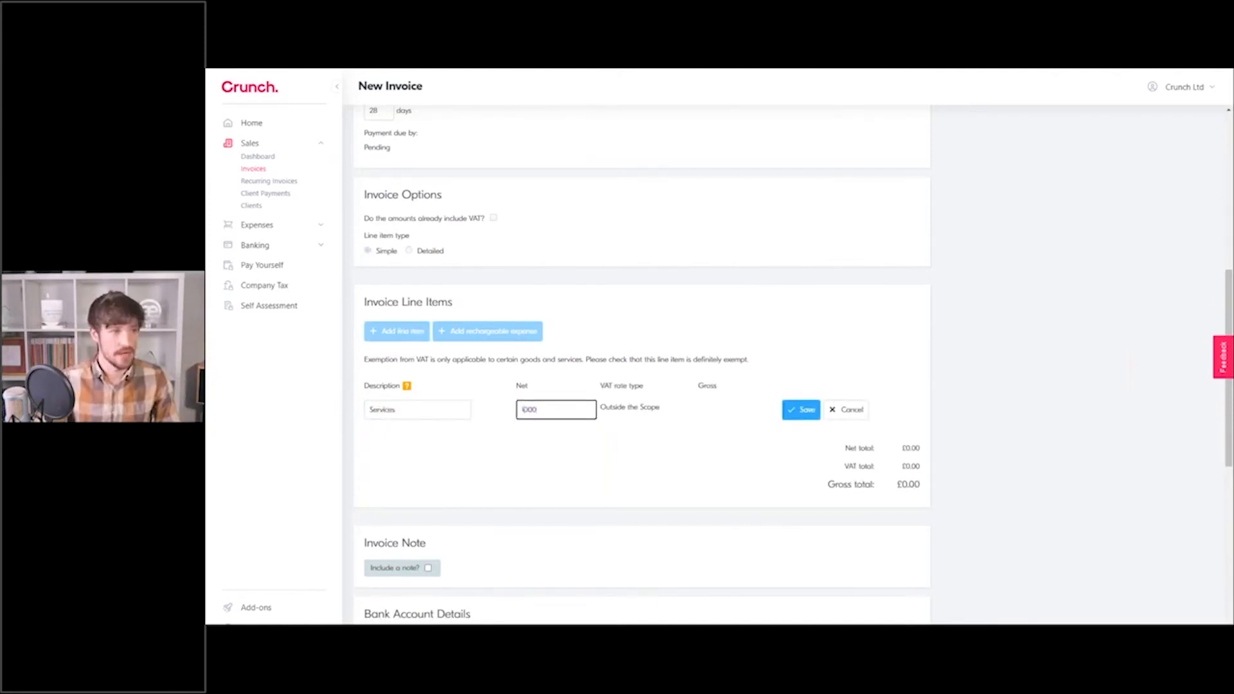
click(800, 410)
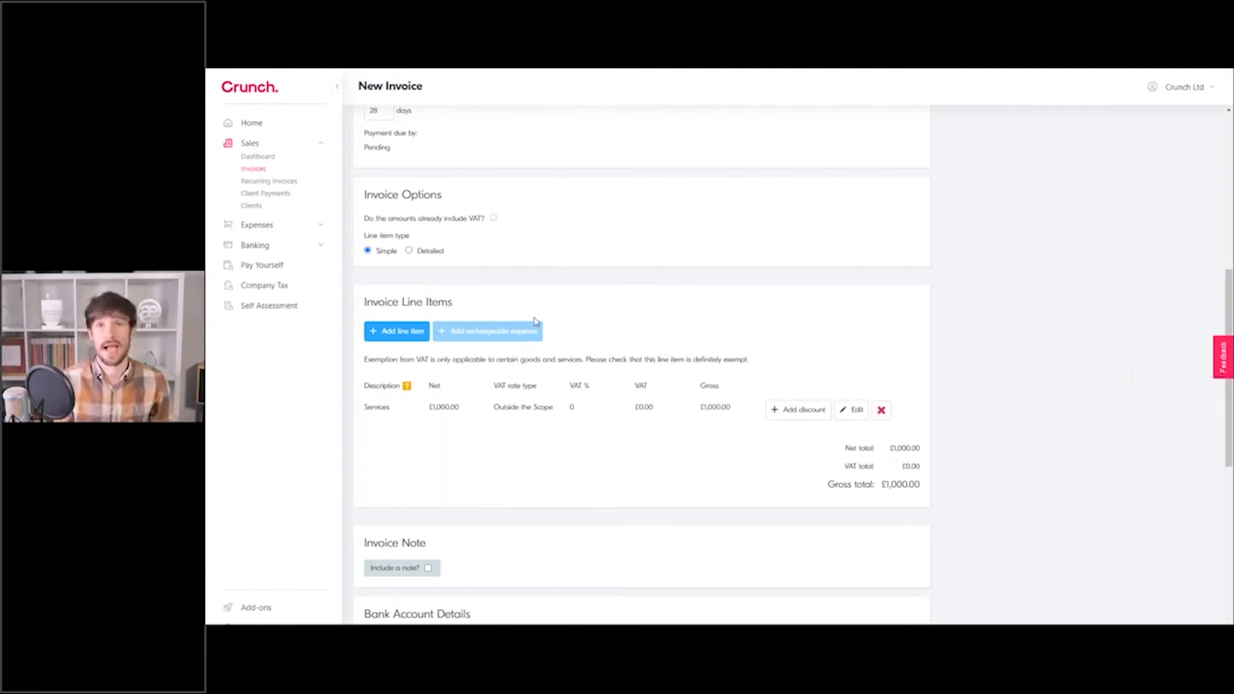
click(880, 411)
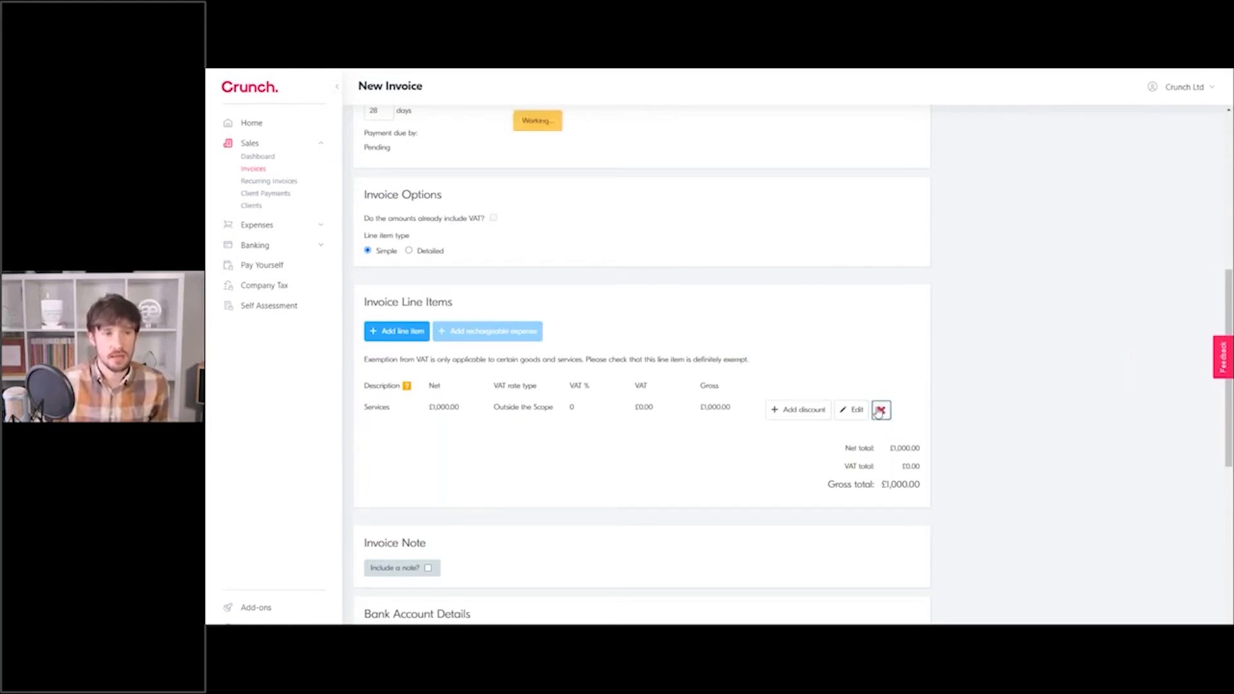
Switch line items to Detailed, add an £800 Services line with quantity 10, then delete it.
click(410, 251)
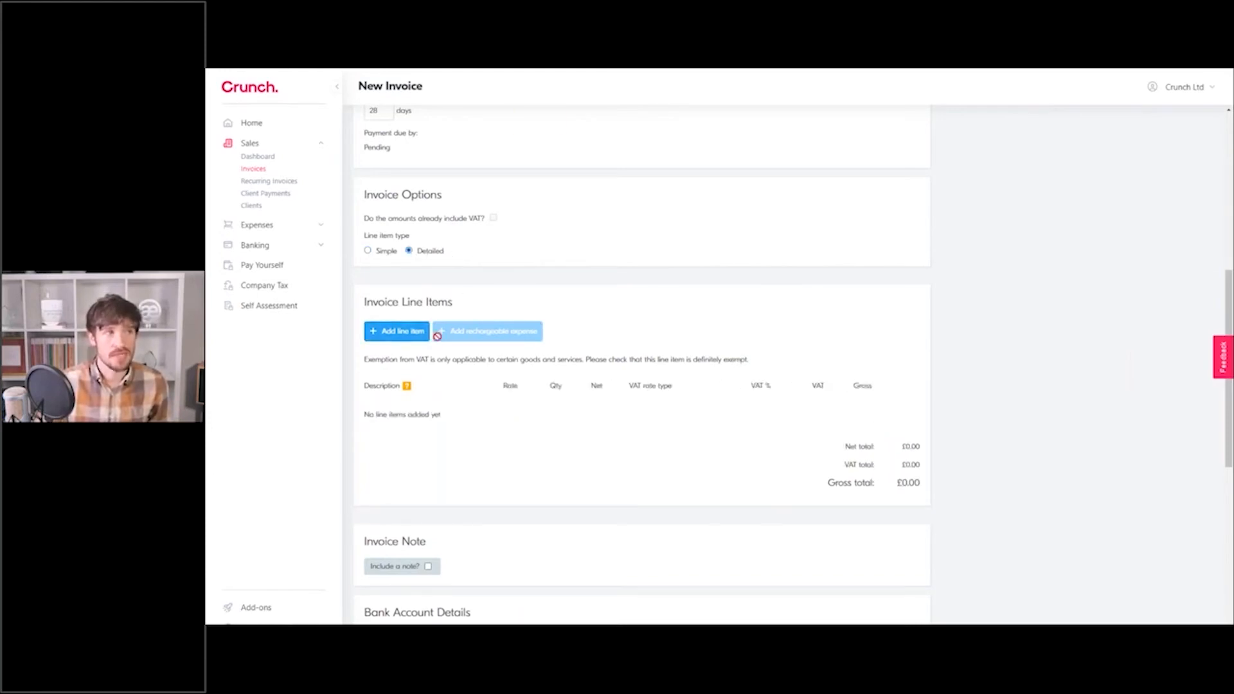
click(396, 331)
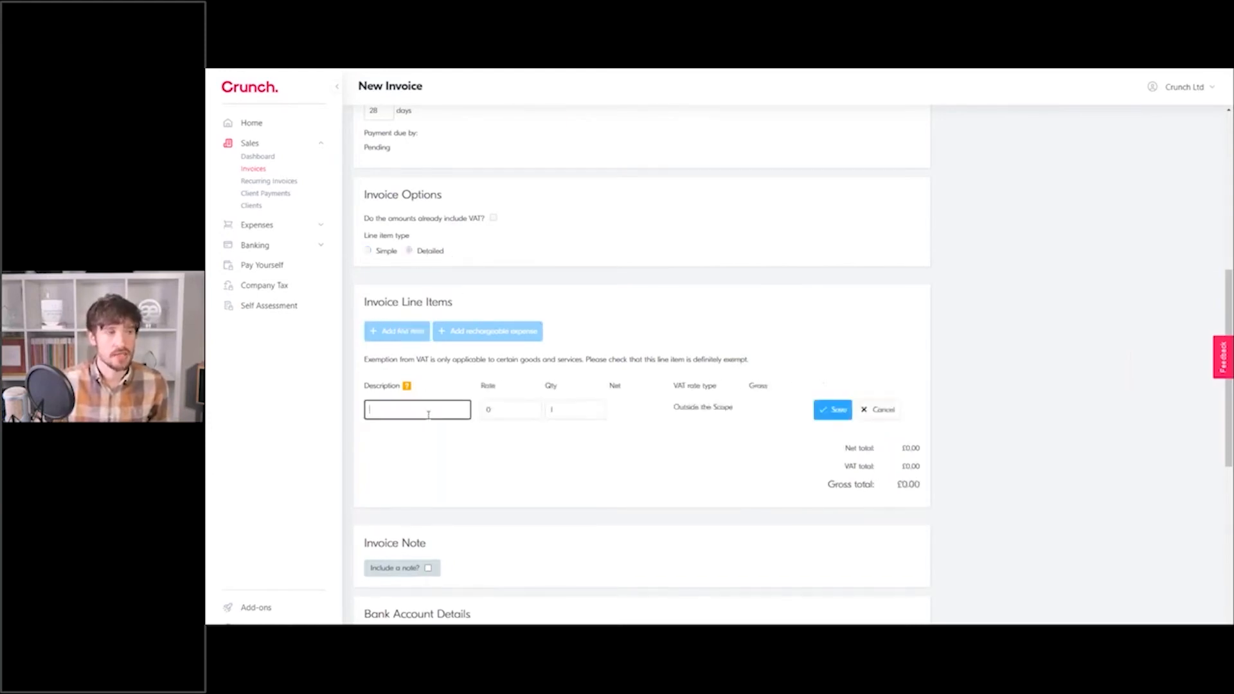
text(Services)
click(487, 410)
text(50)
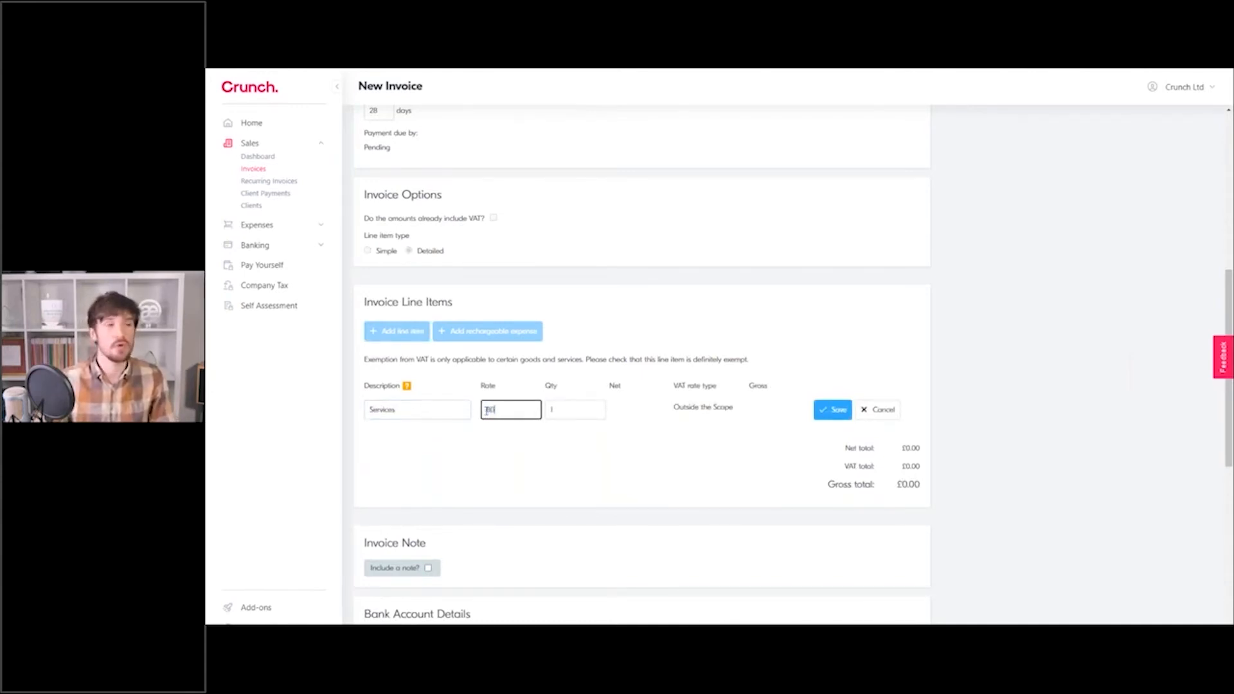
key(Tab)
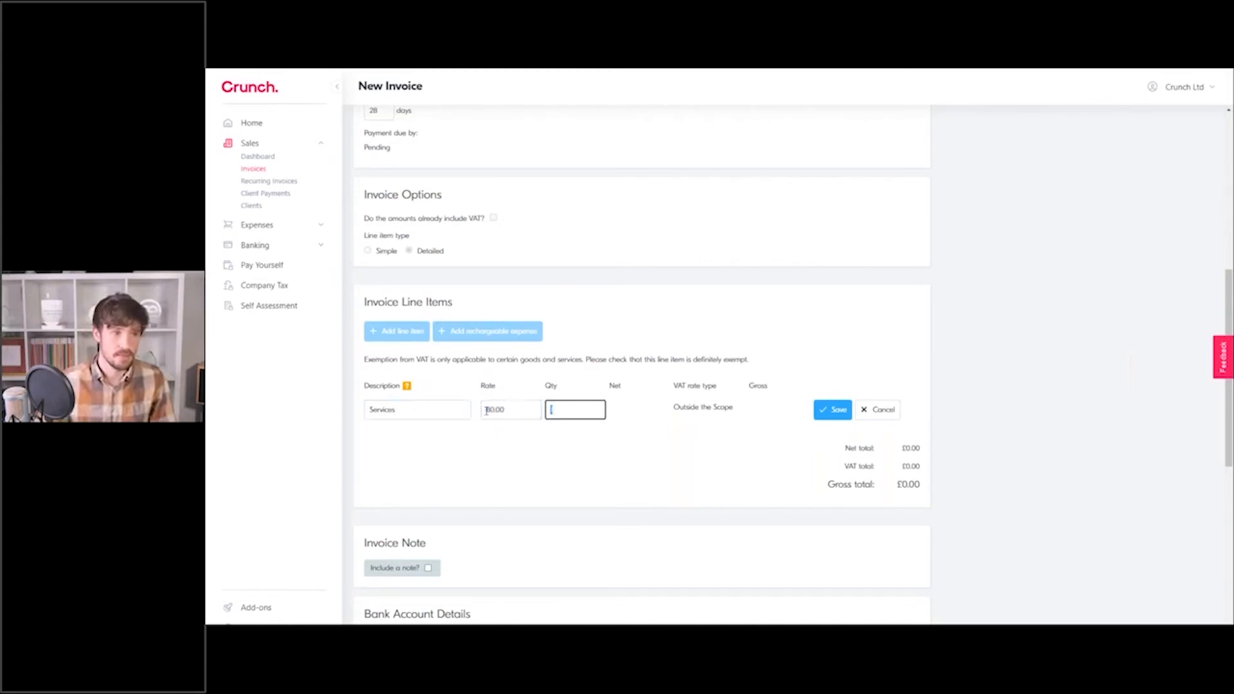
text(10)
click(830, 410)
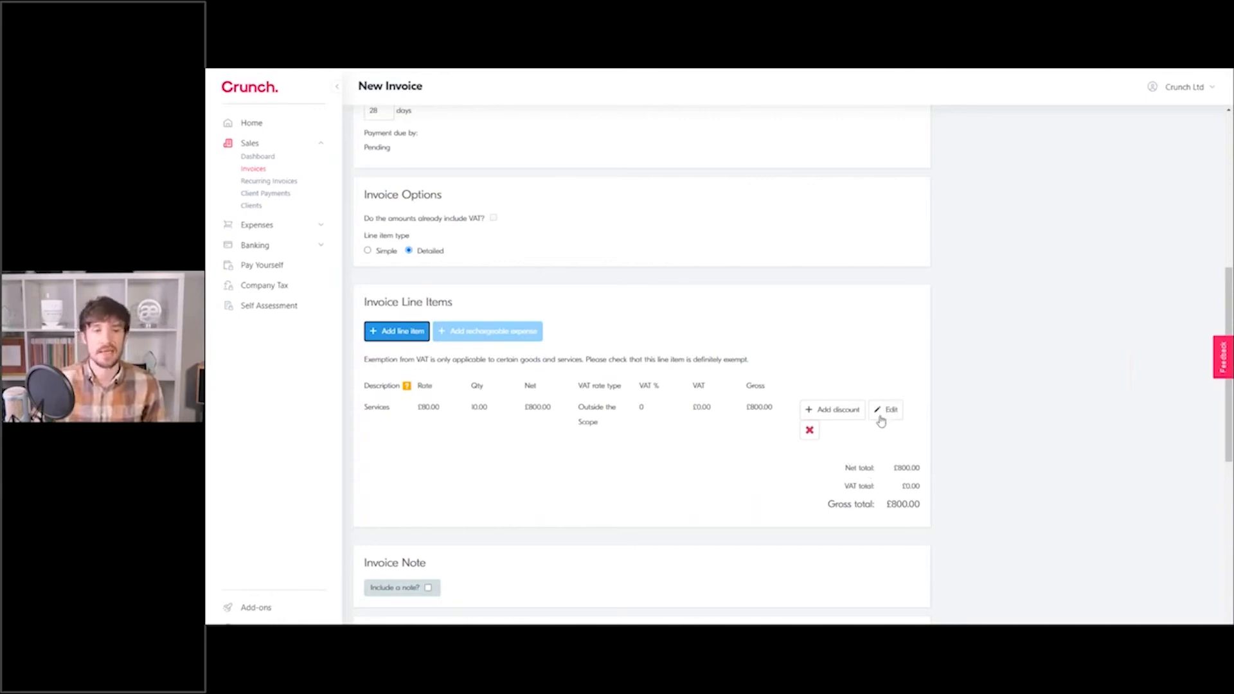
click(810, 439)
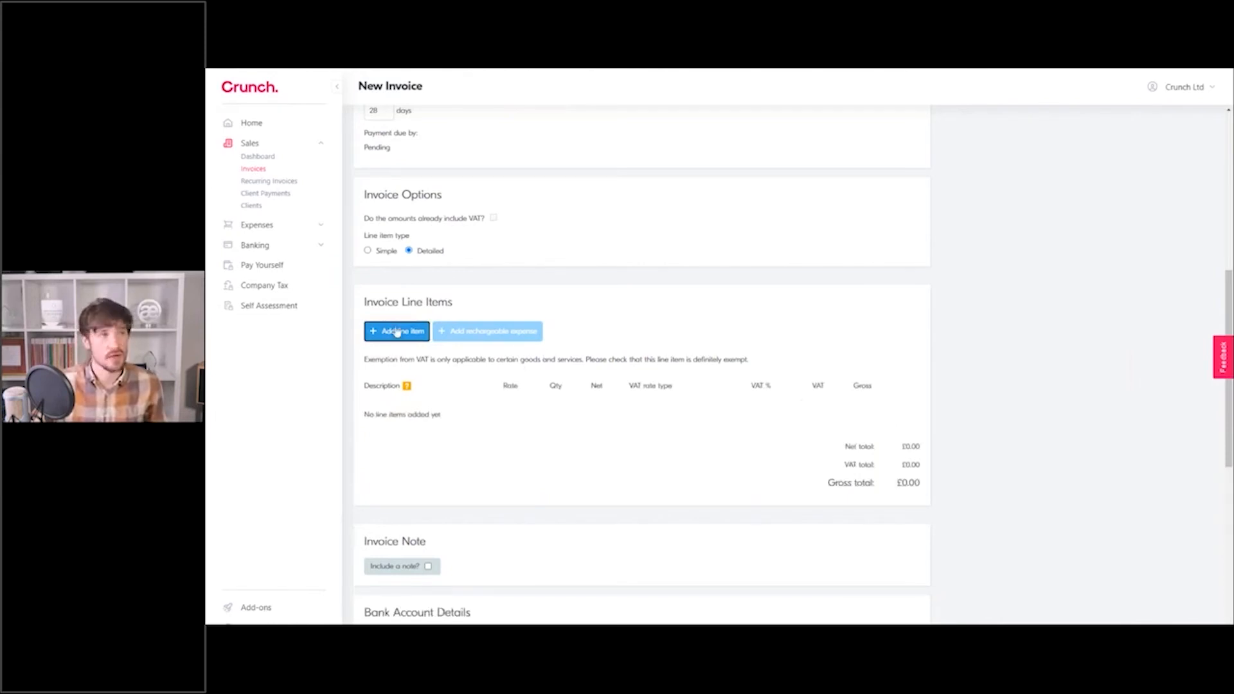
Switch back to Simple line items and add a Services line at £1,000 net.
click(384, 250)
click(397, 330)
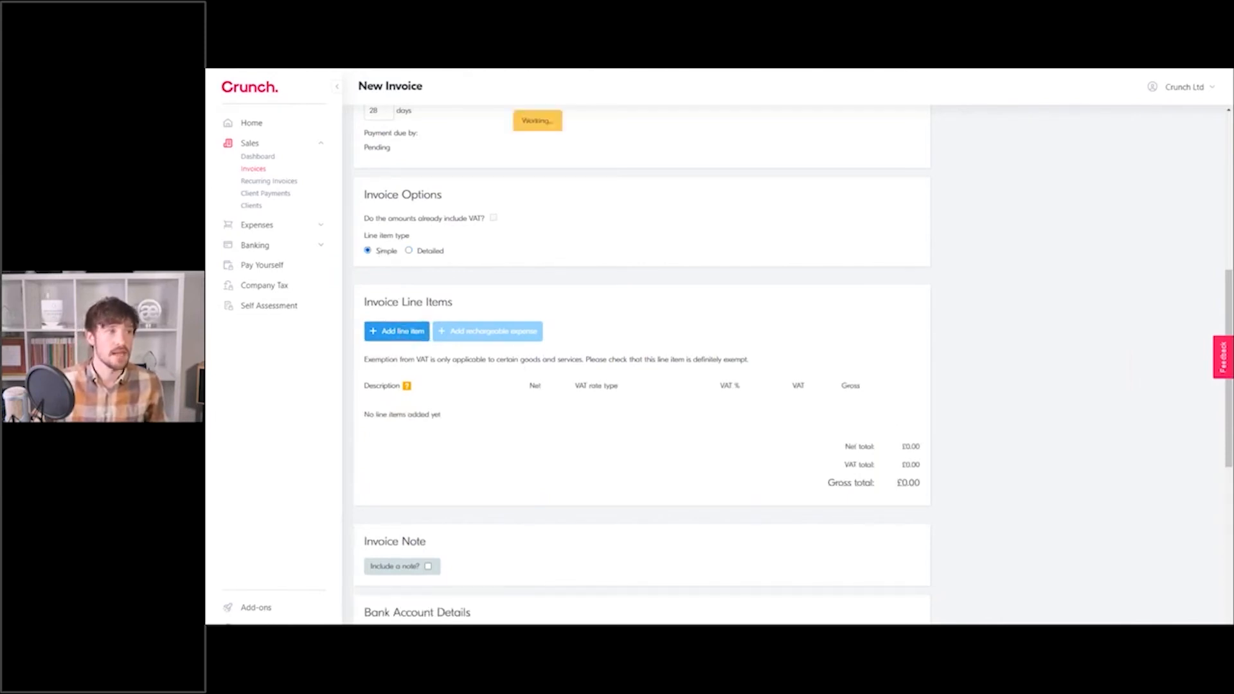
key(Tab)
text(1000)
click(798, 410)
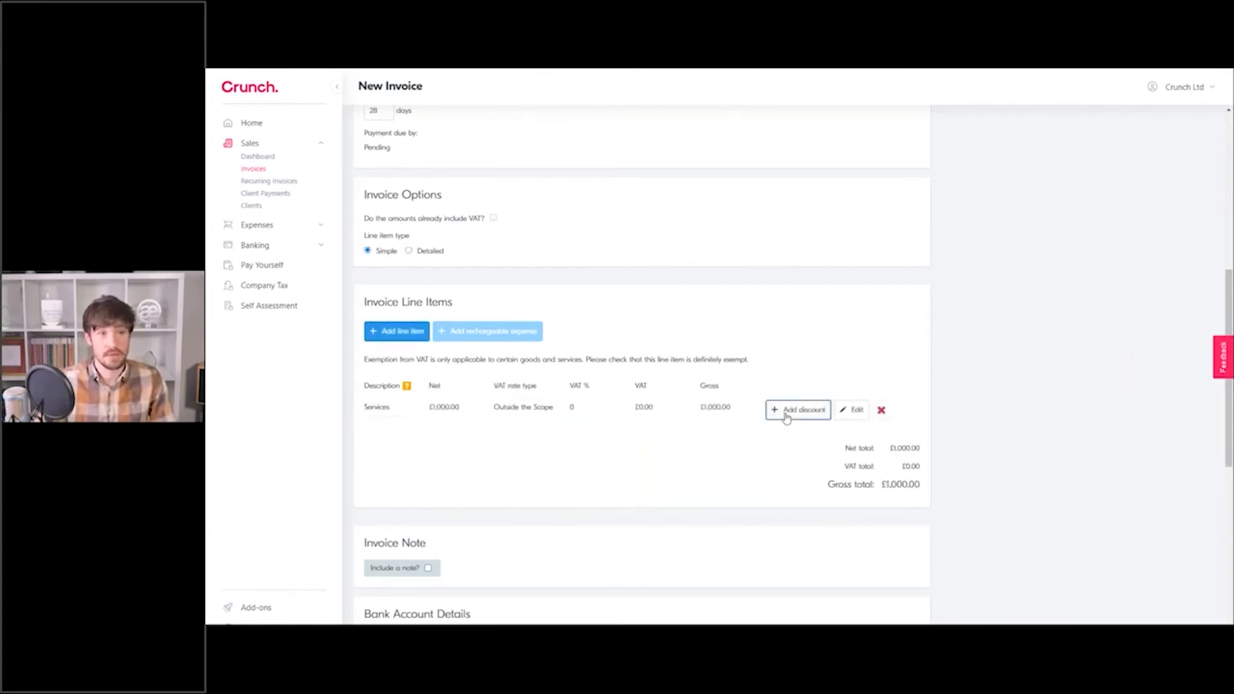
Add a £200 line named 'Discount' to the invoice.
click(785, 415)
click(421, 435)
text(Discount)
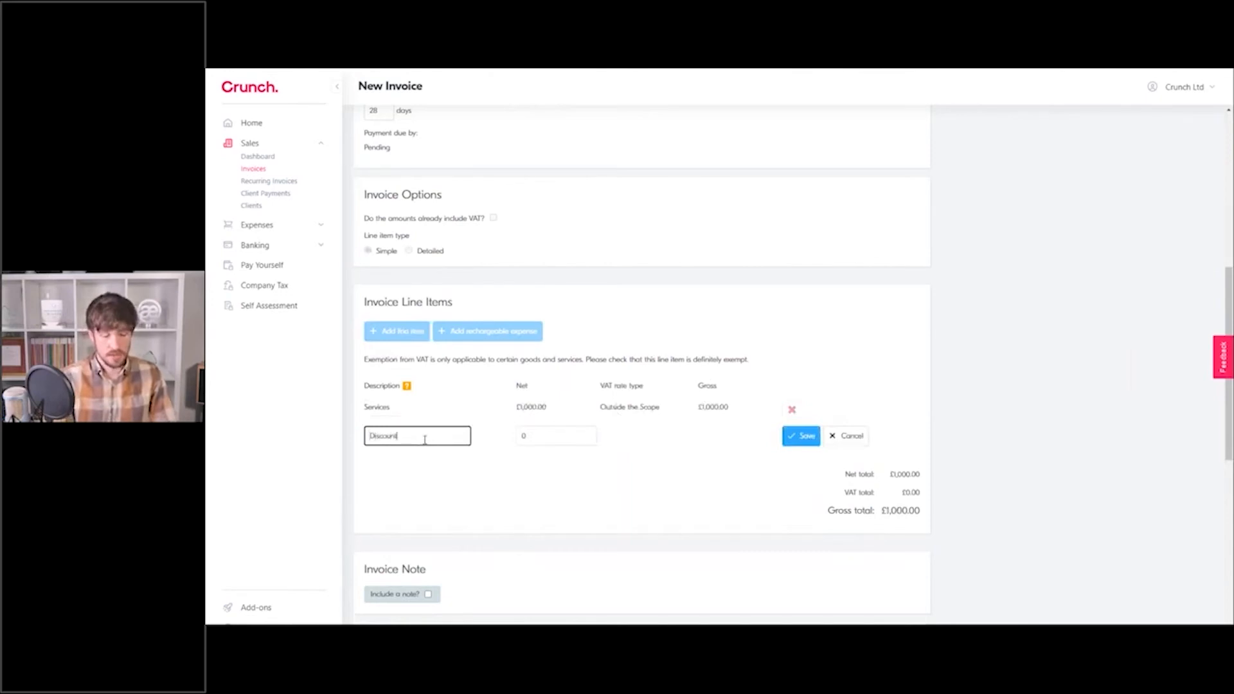
key(Tab)
text(20)
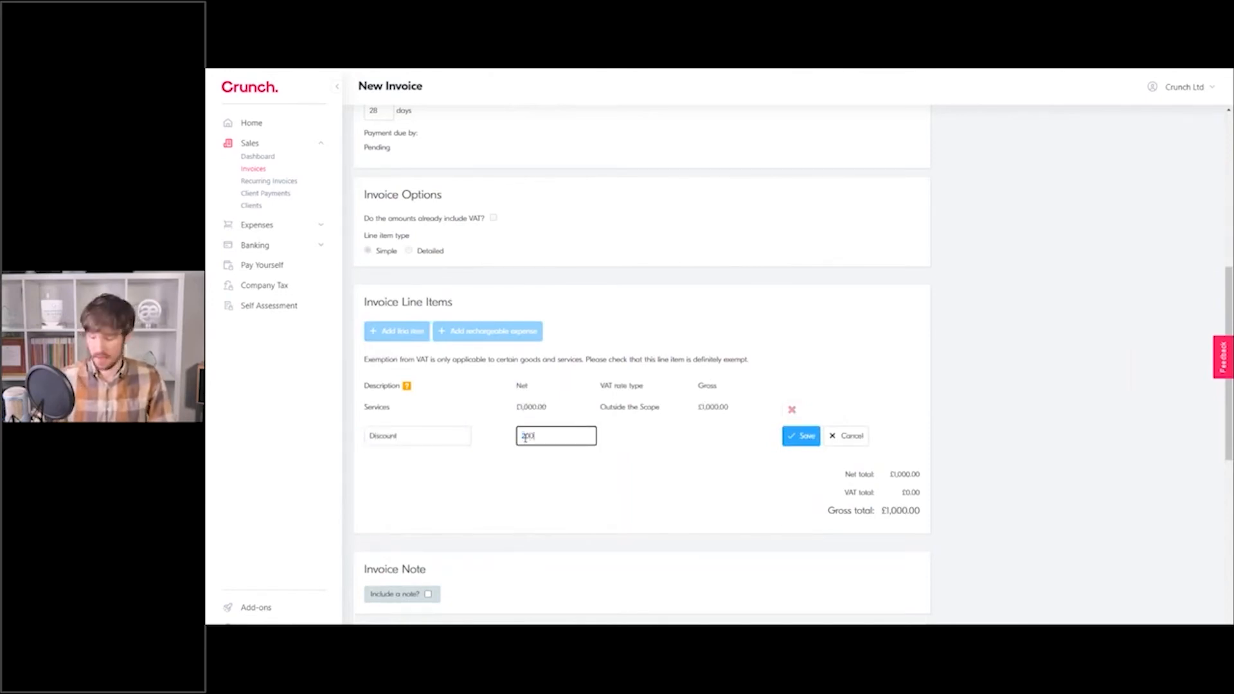
text(0)
click(797, 436)
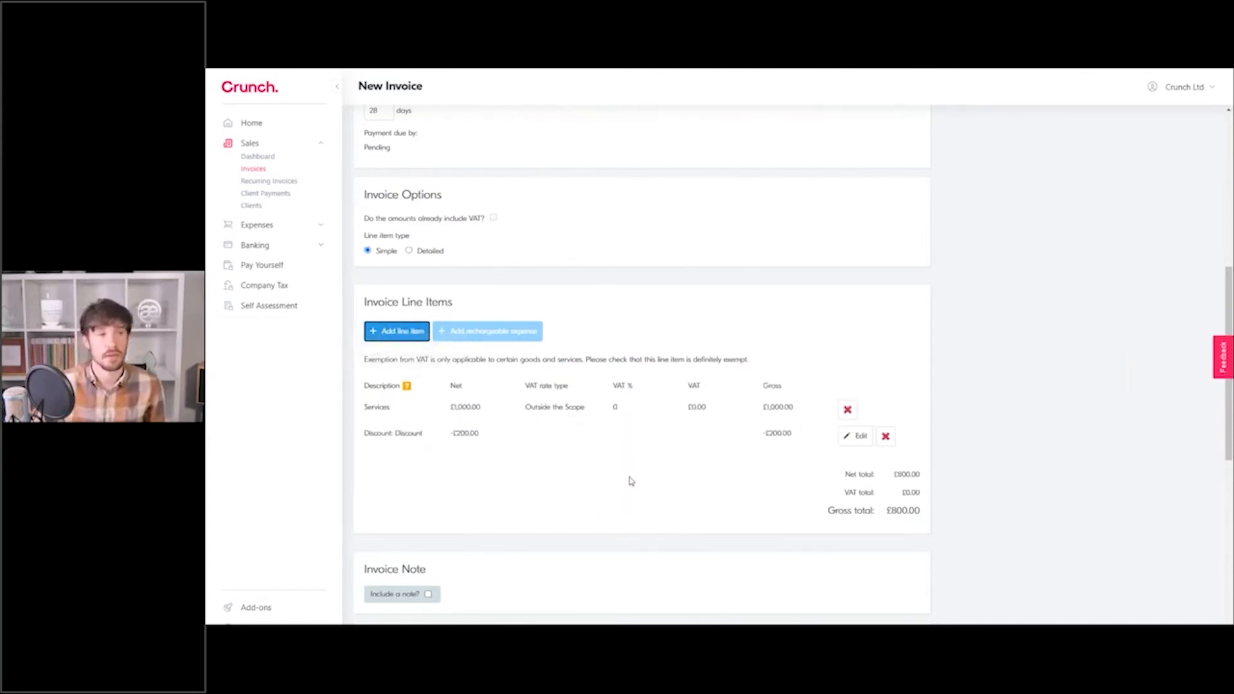
Untick 'Set late payment reminder?' so the invoice sends no late payment reminder.
scroll(604, 460, down, 3)
scroll(591, 437, down, 4)
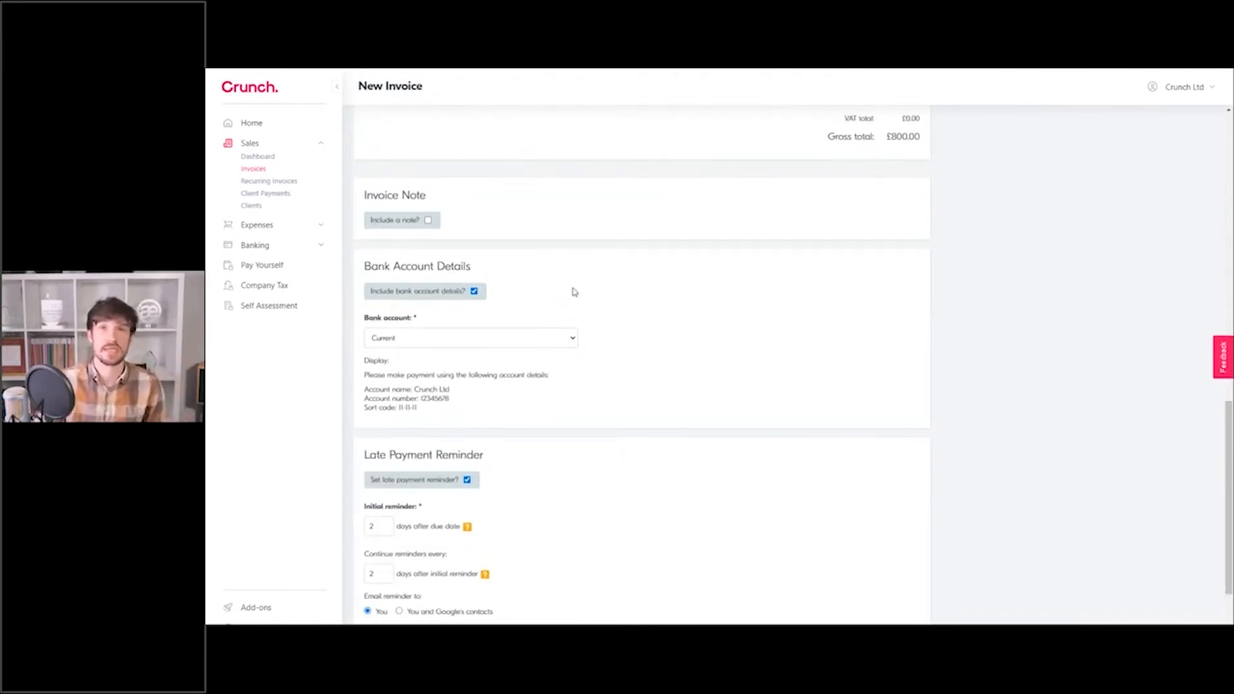
scroll(603, 317, down, 2)
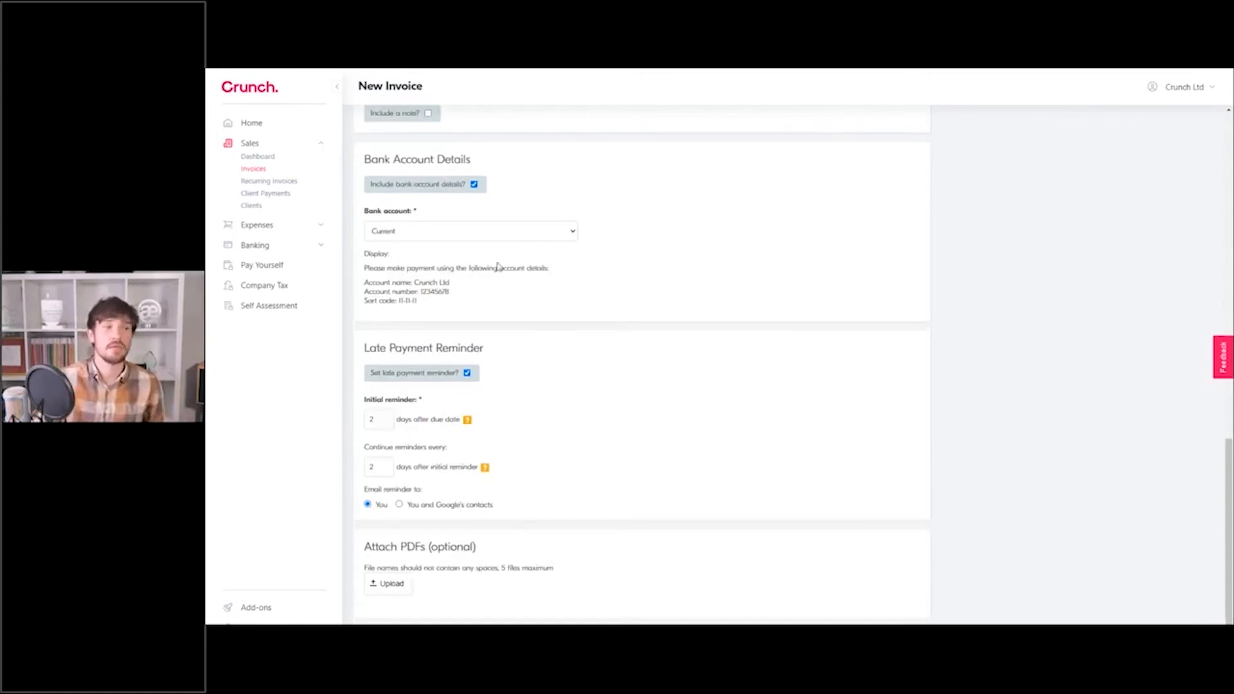
click(467, 374)
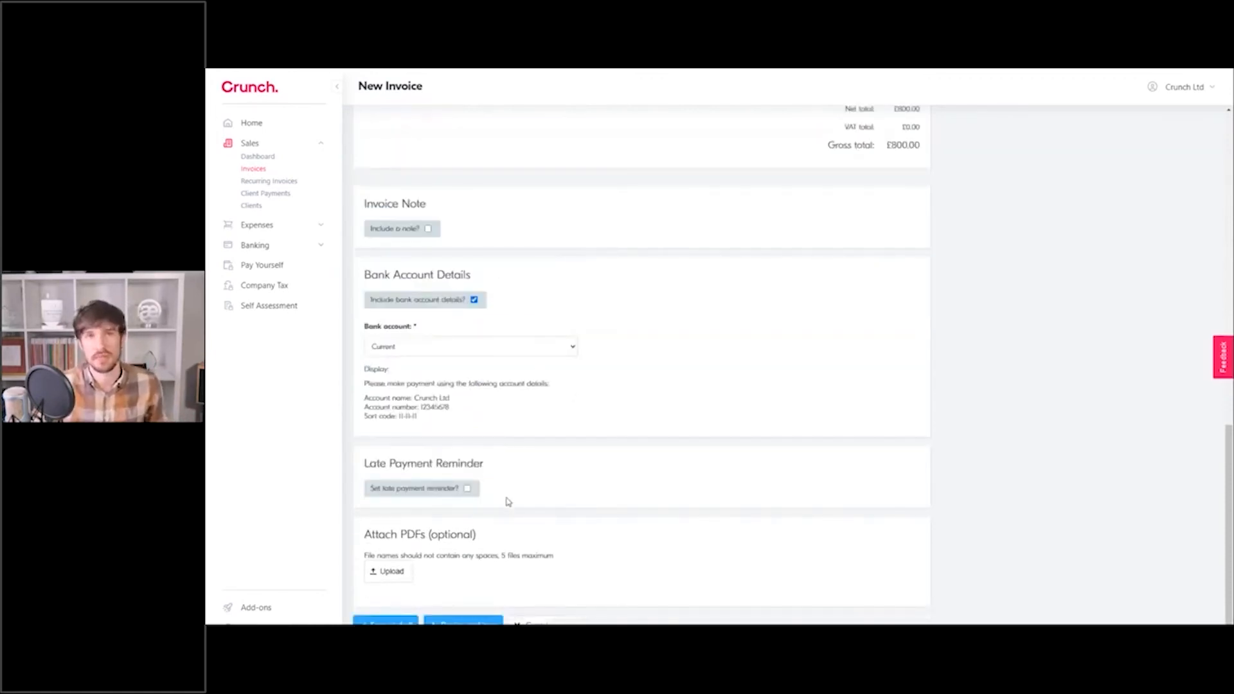
click(467, 488)
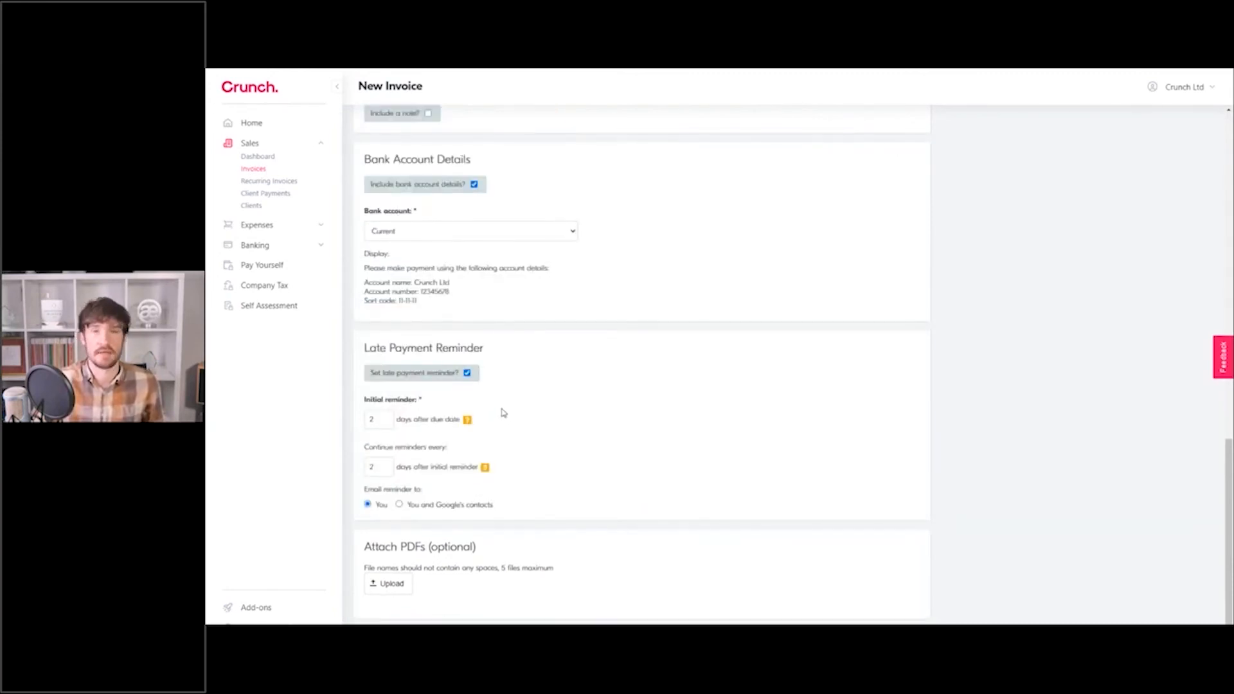
click(468, 374)
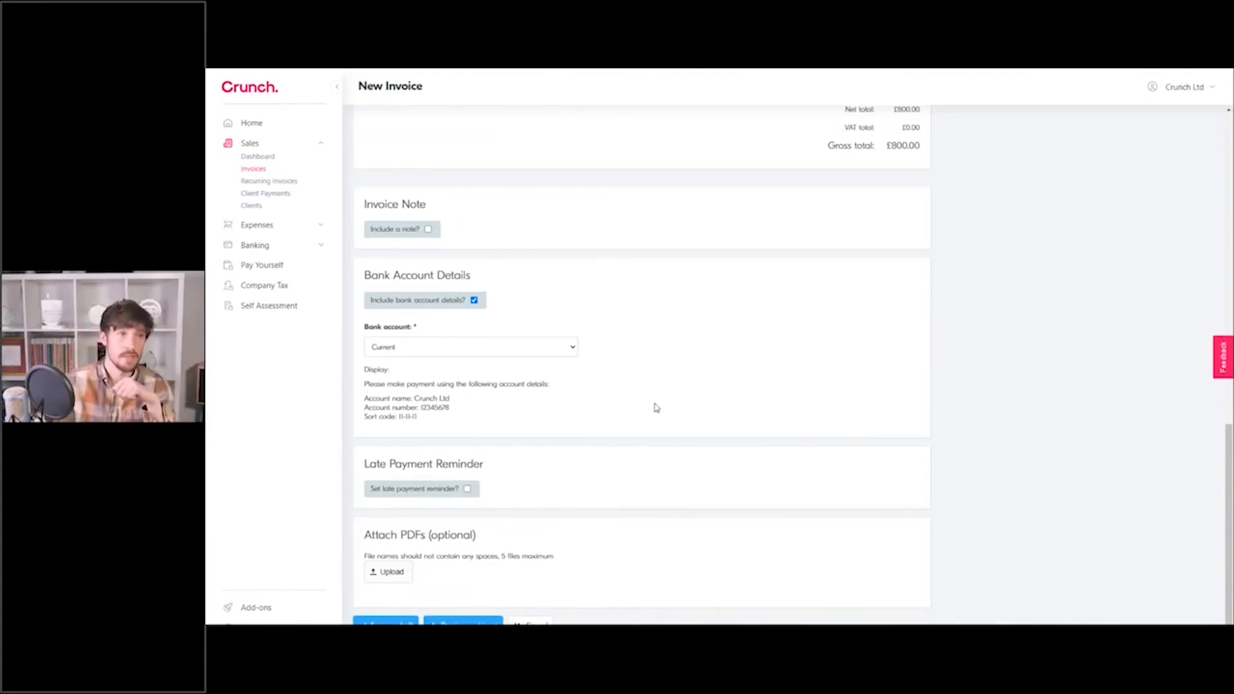
scroll(649, 410, up, 5)
Delete the Discount and Services rows from the invoice.
click(884, 444)
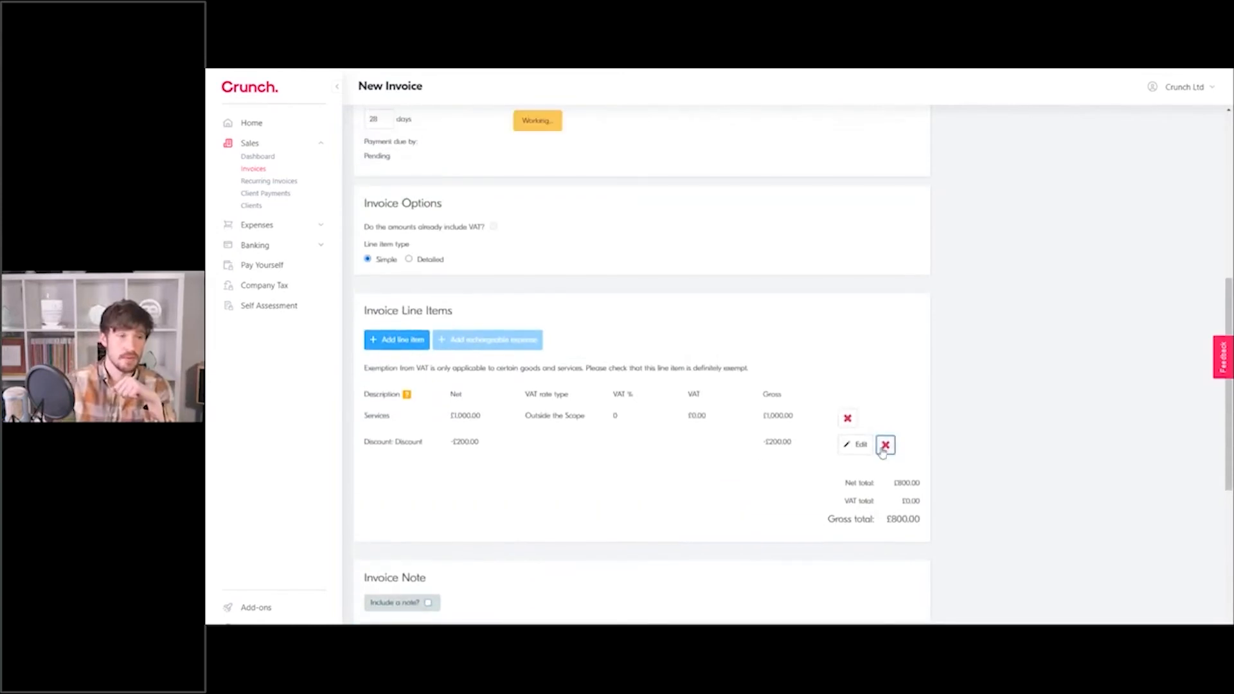
click(881, 419)
scroll(610, 328, up, 6)
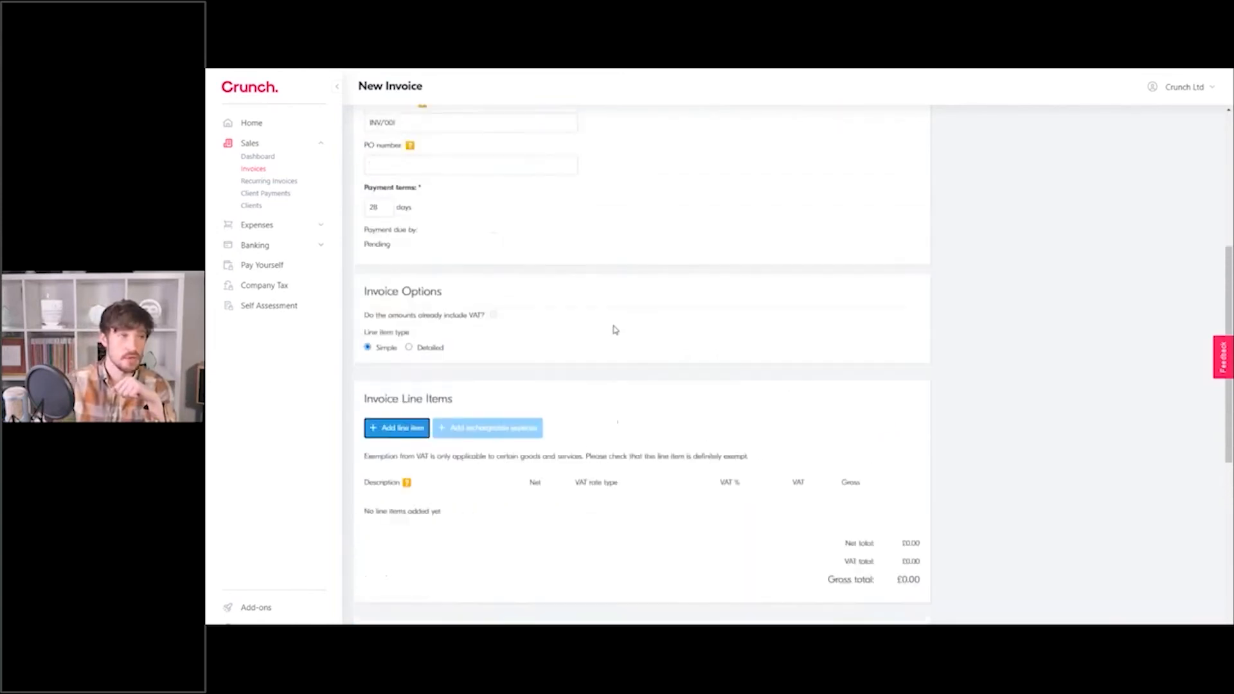
Change the invoice recipient from Google to E-Crunch Ltd.
click(438, 161)
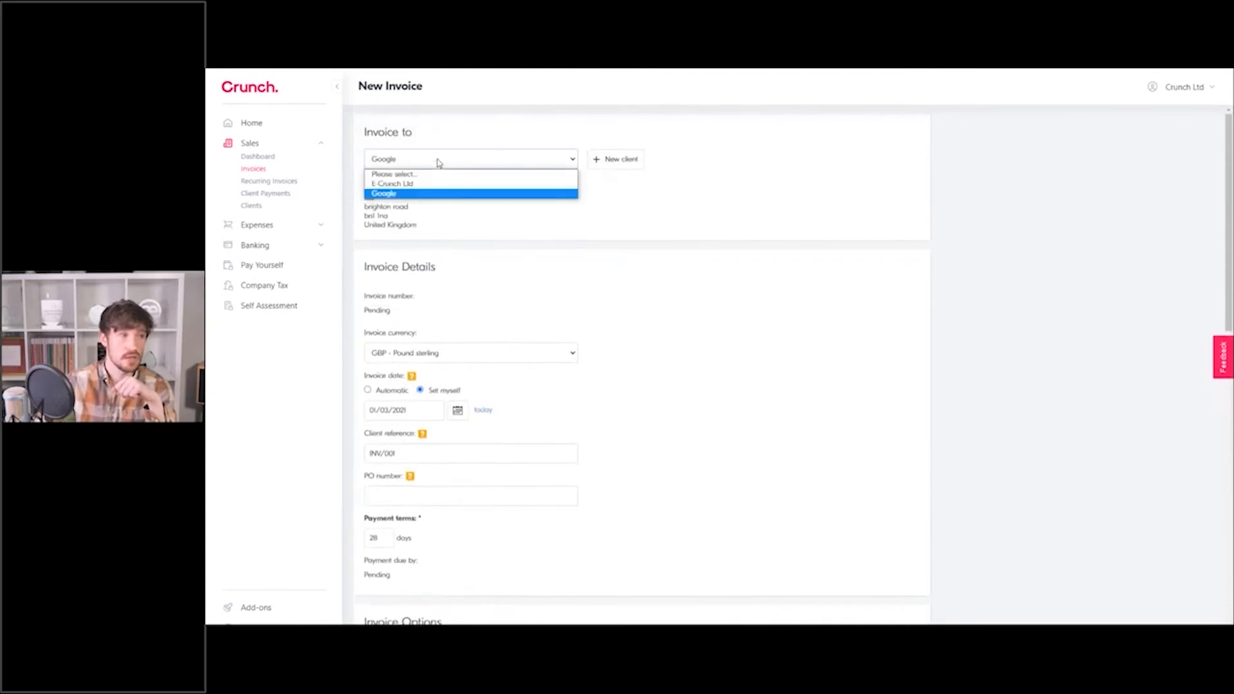
click(437, 184)
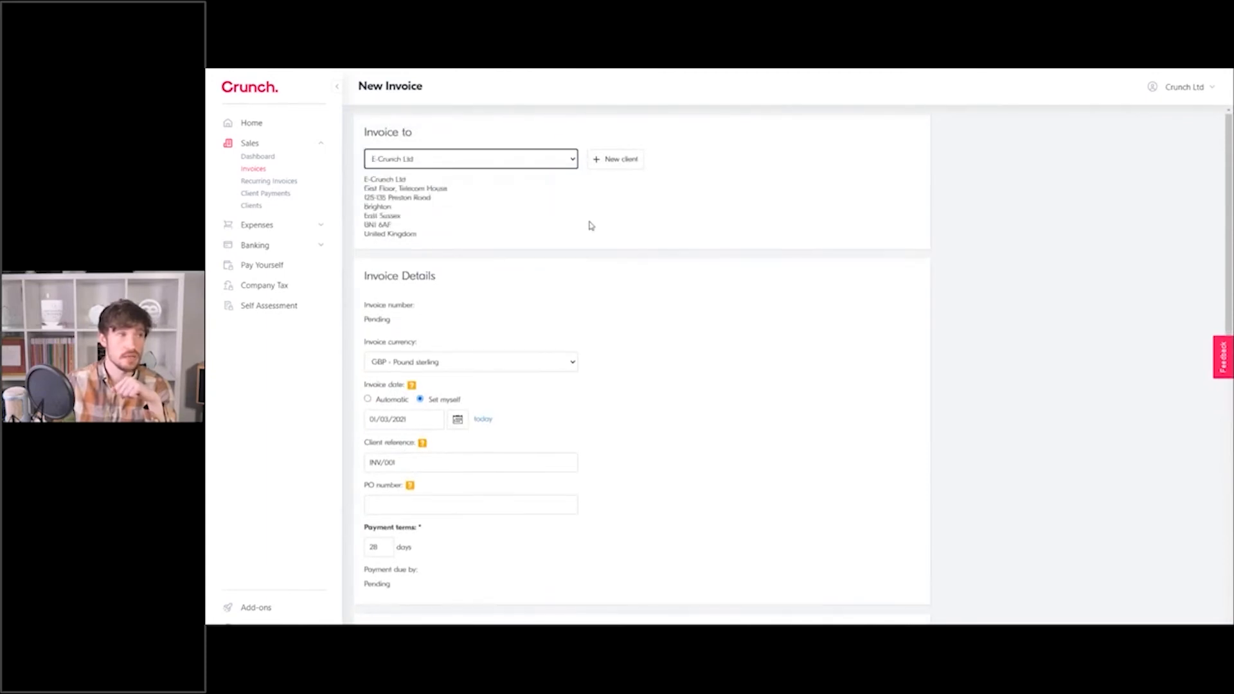
scroll(578, 219, down, 3)
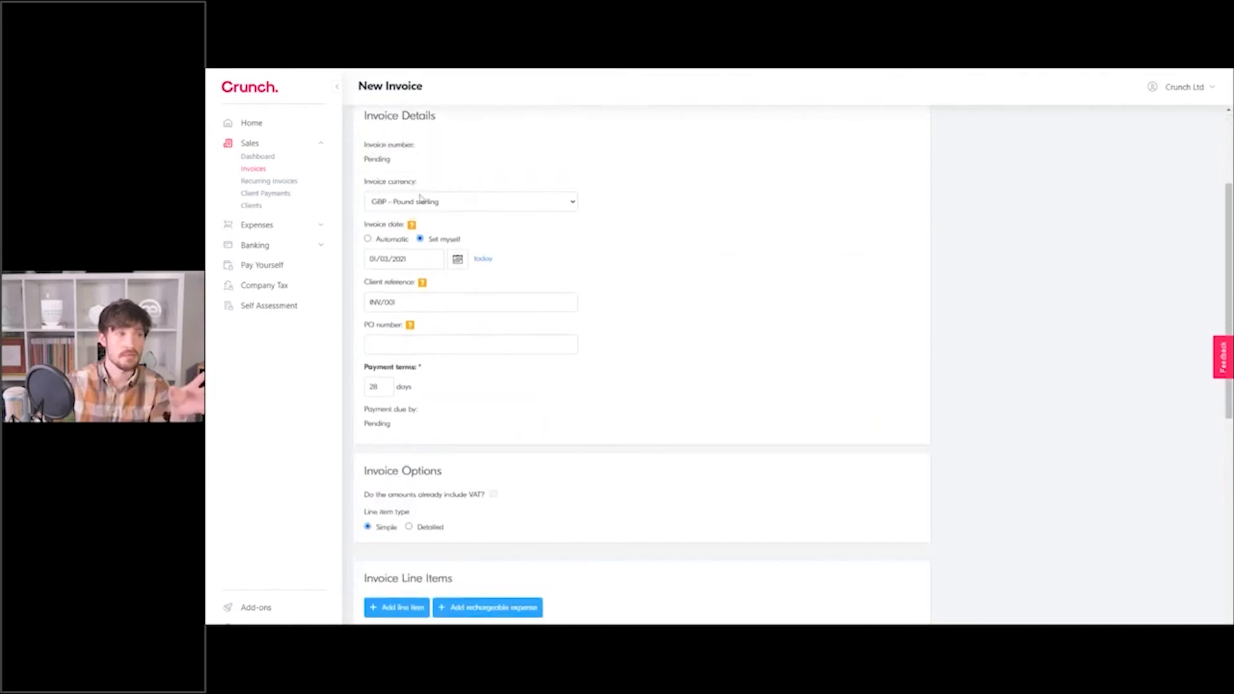
scroll(475, 507, down, 2)
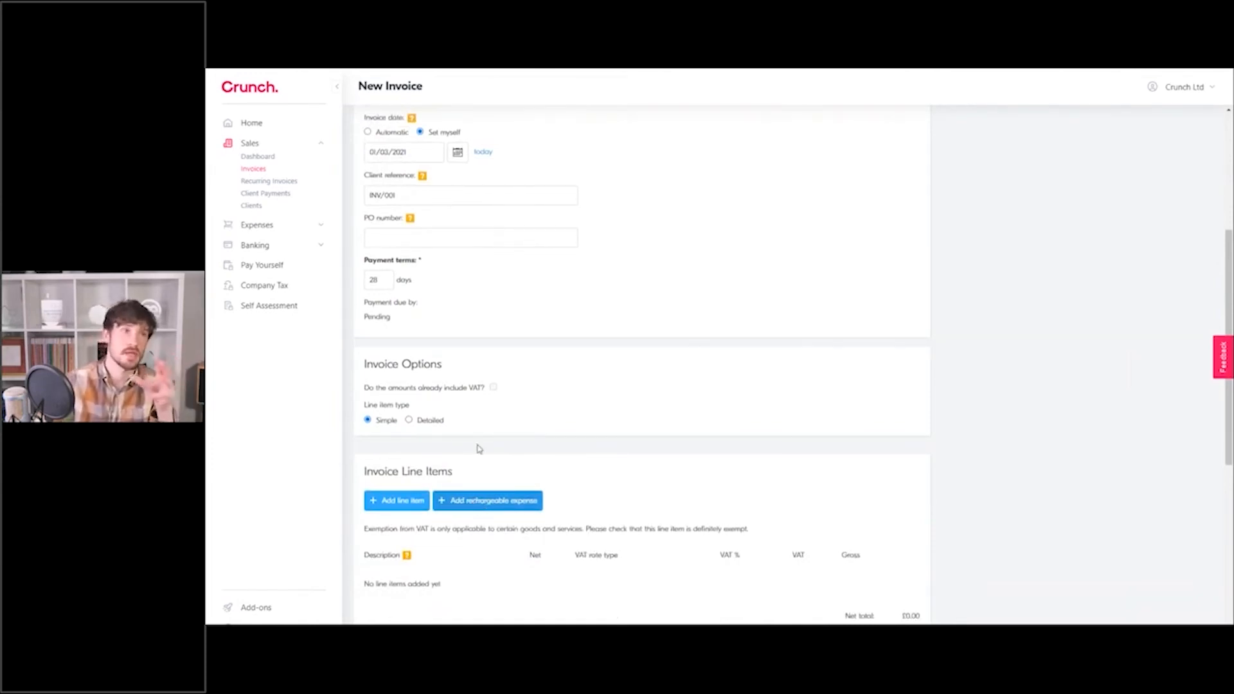
scroll(479, 449, up, 5)
scroll(611, 295, down, 4)
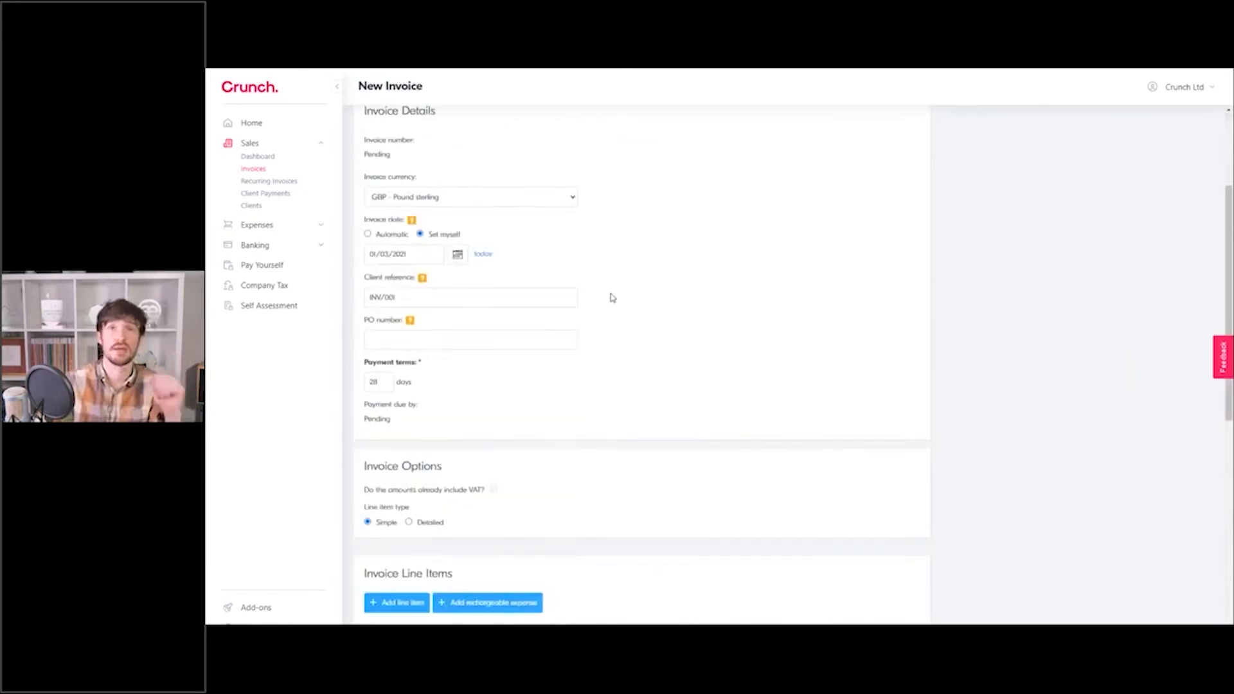
Add a Services line item at £1,000 net.
scroll(572, 391, down, 3)
click(397, 340)
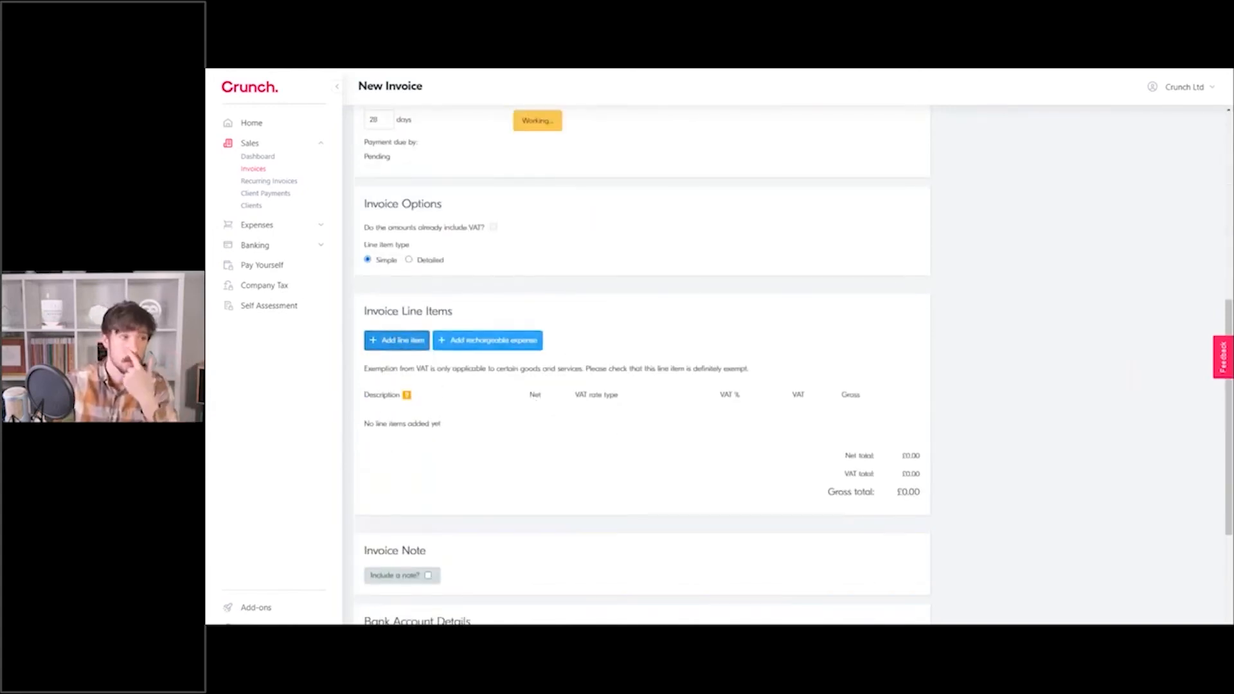
text(Services)
key(Tab)
text(1000)
click(807, 424)
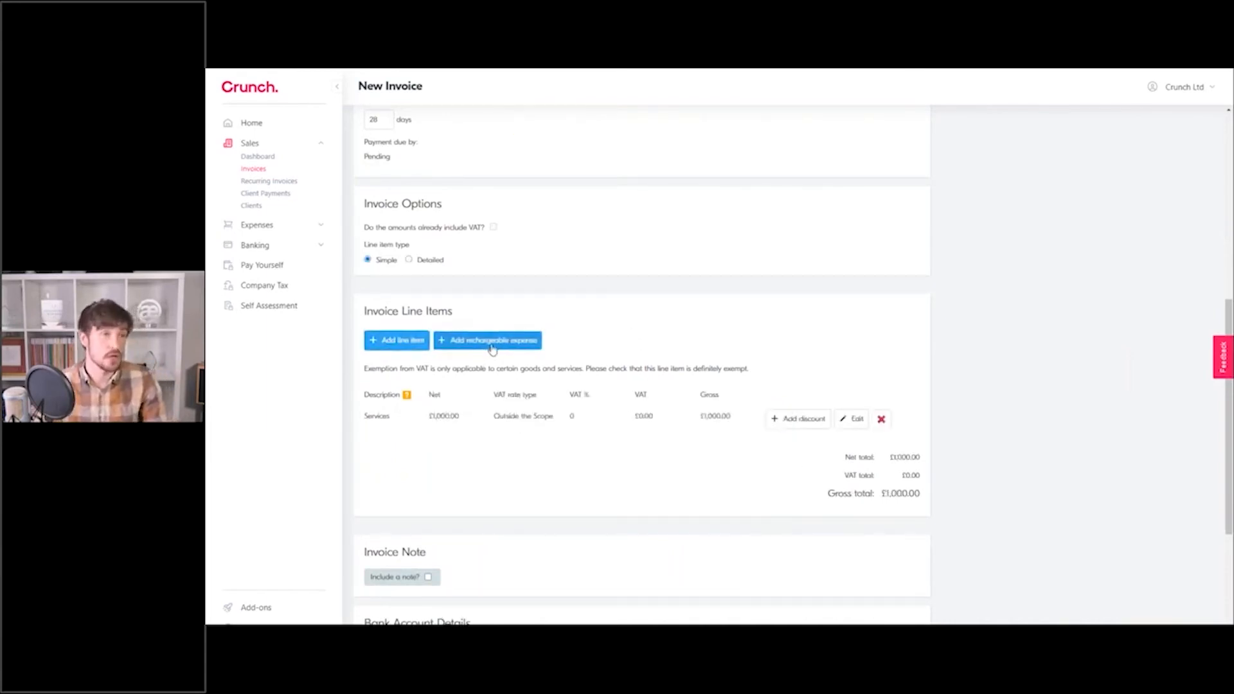
Recharge the £100 London Travelcard expense as 'Transport for TFL', including its expense details.
click(487, 344)
click(538, 449)
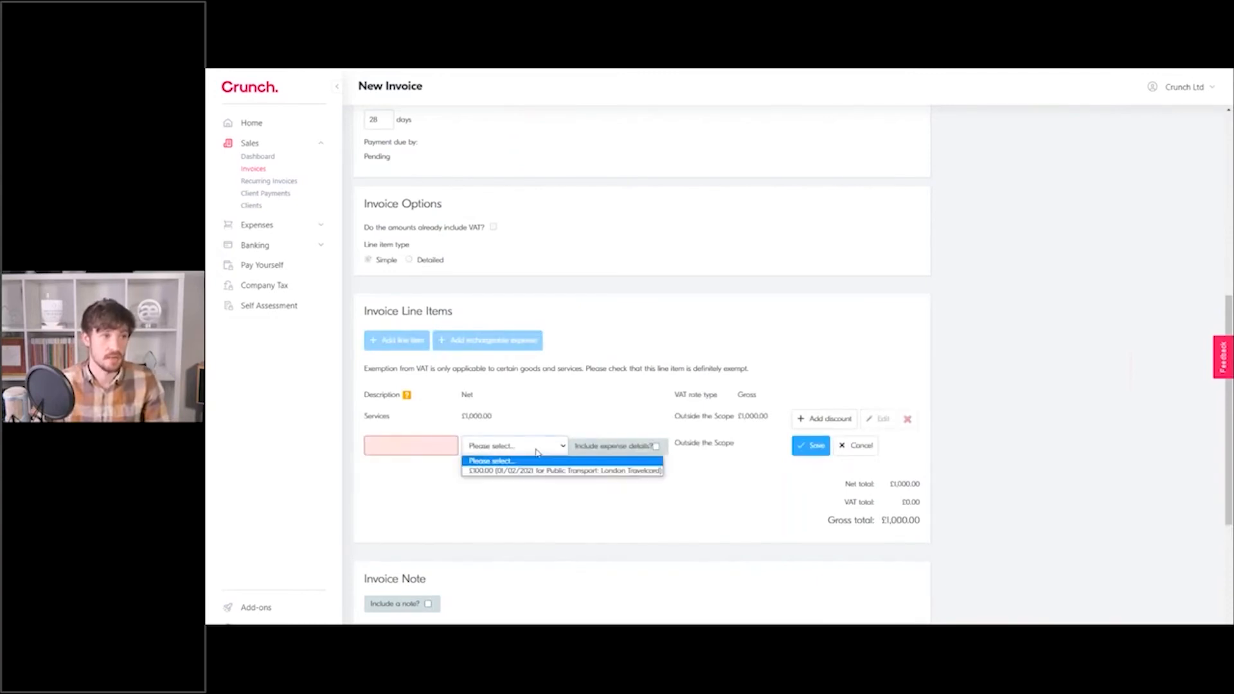
click(532, 473)
click(429, 444)
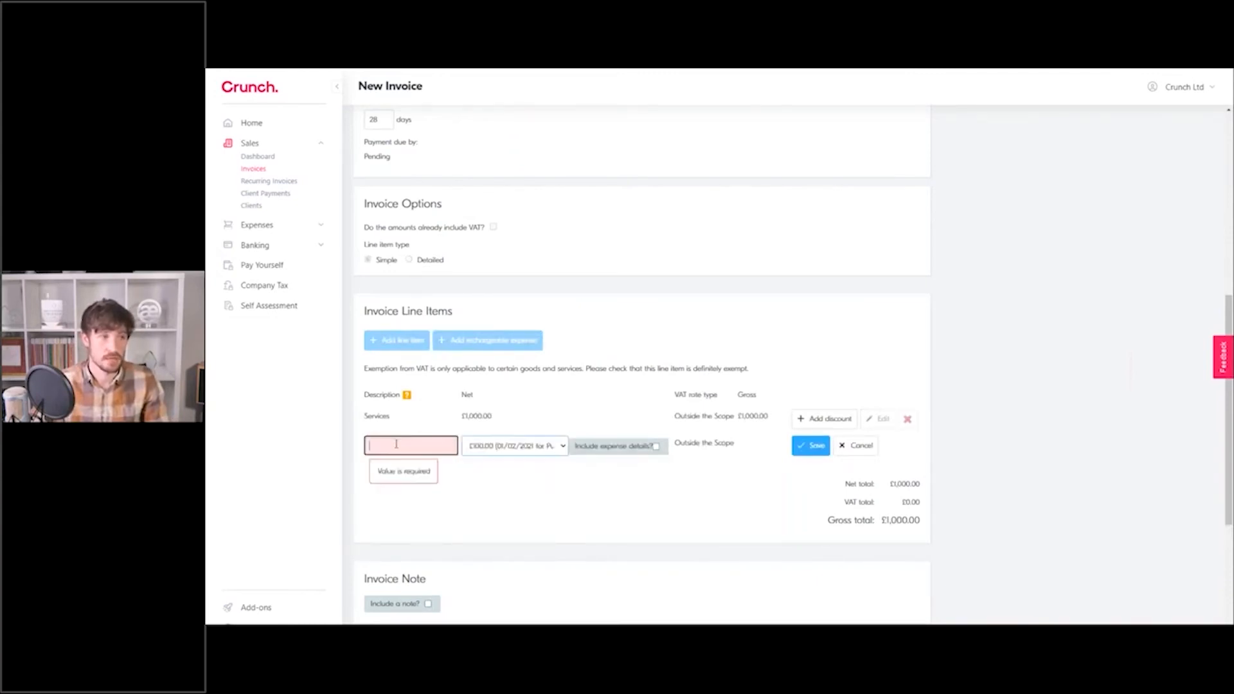
text(Transport)
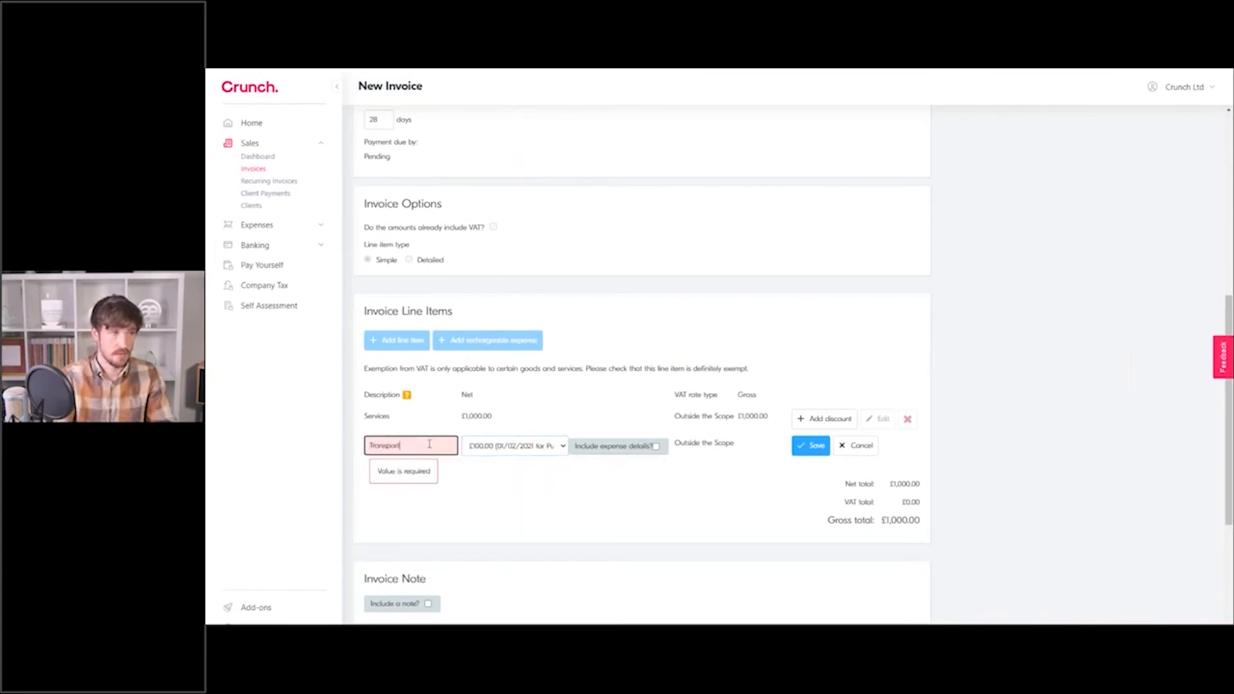
text( for TFL)
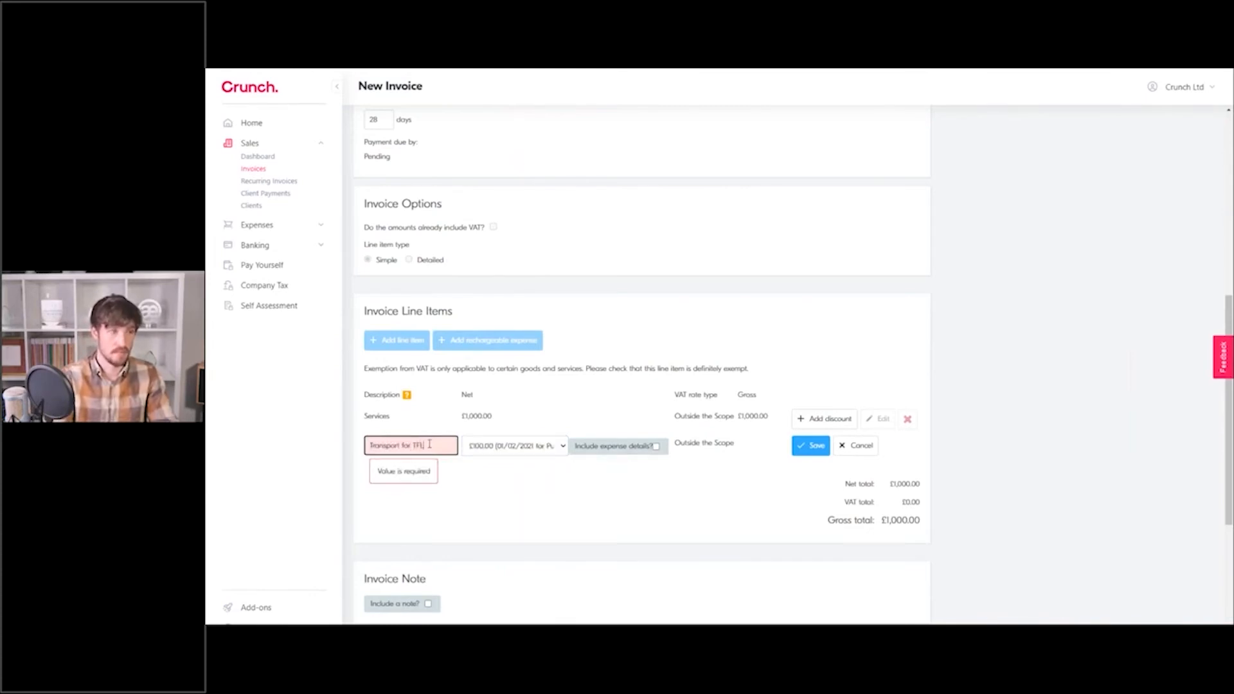
click(656, 446)
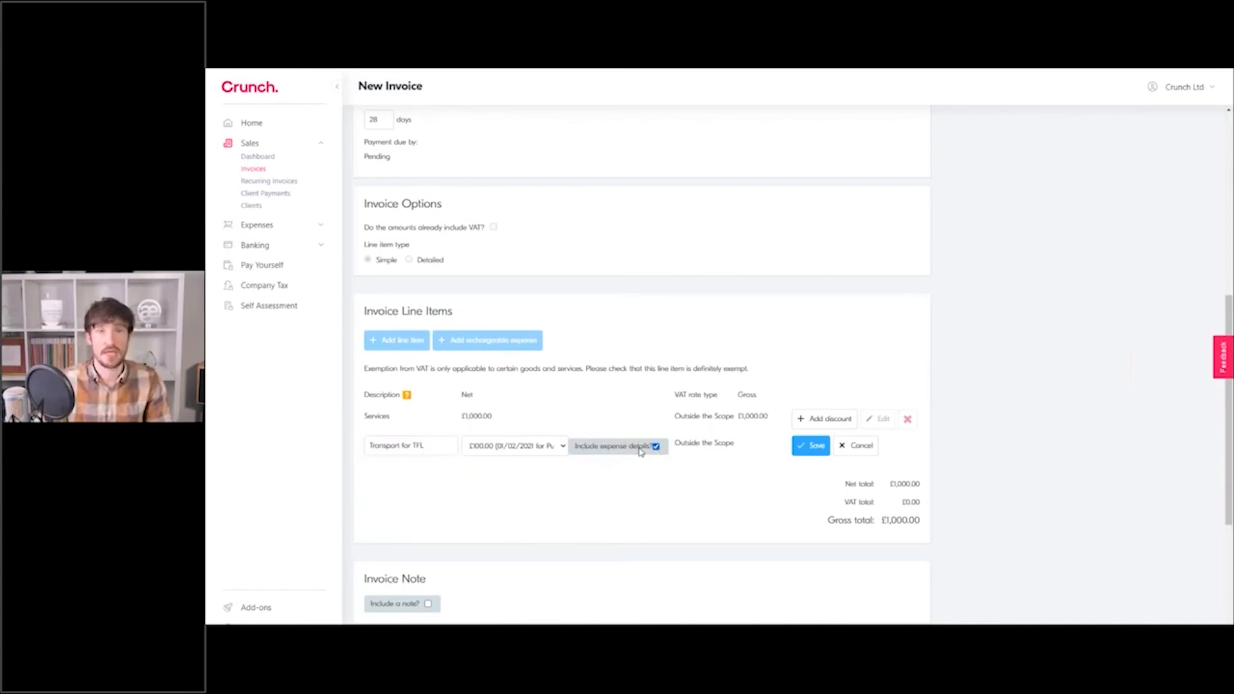
click(806, 448)
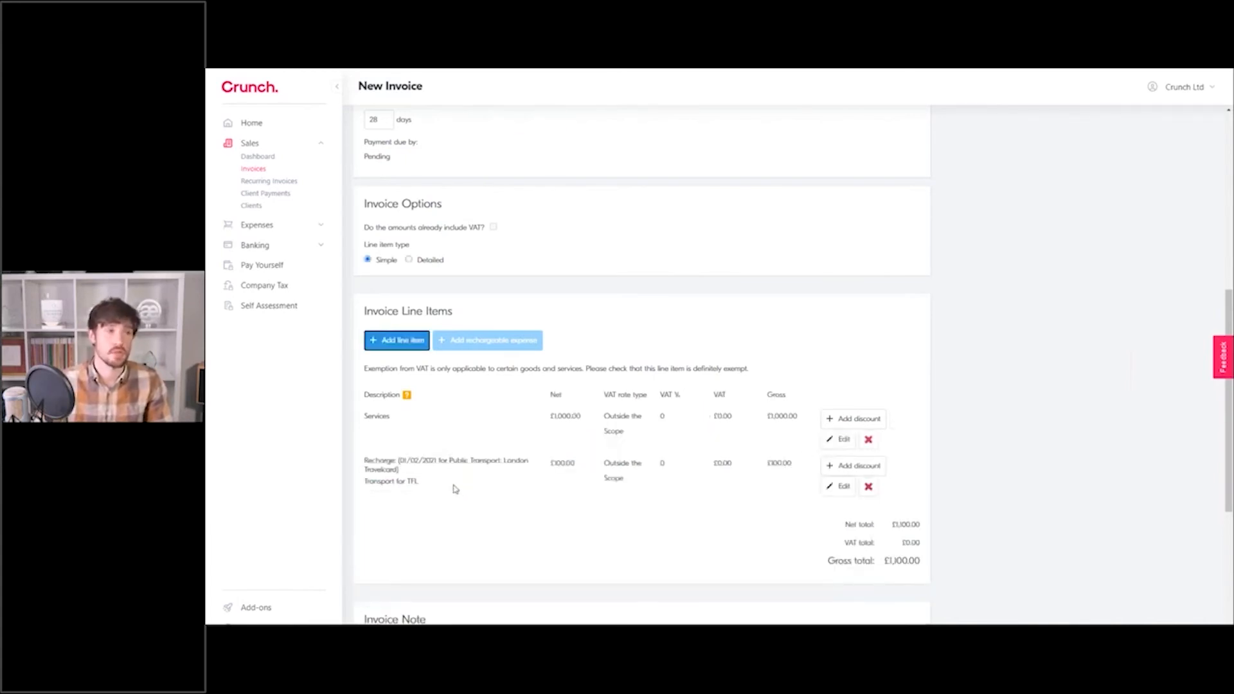
drag(397, 460, 406, 471)
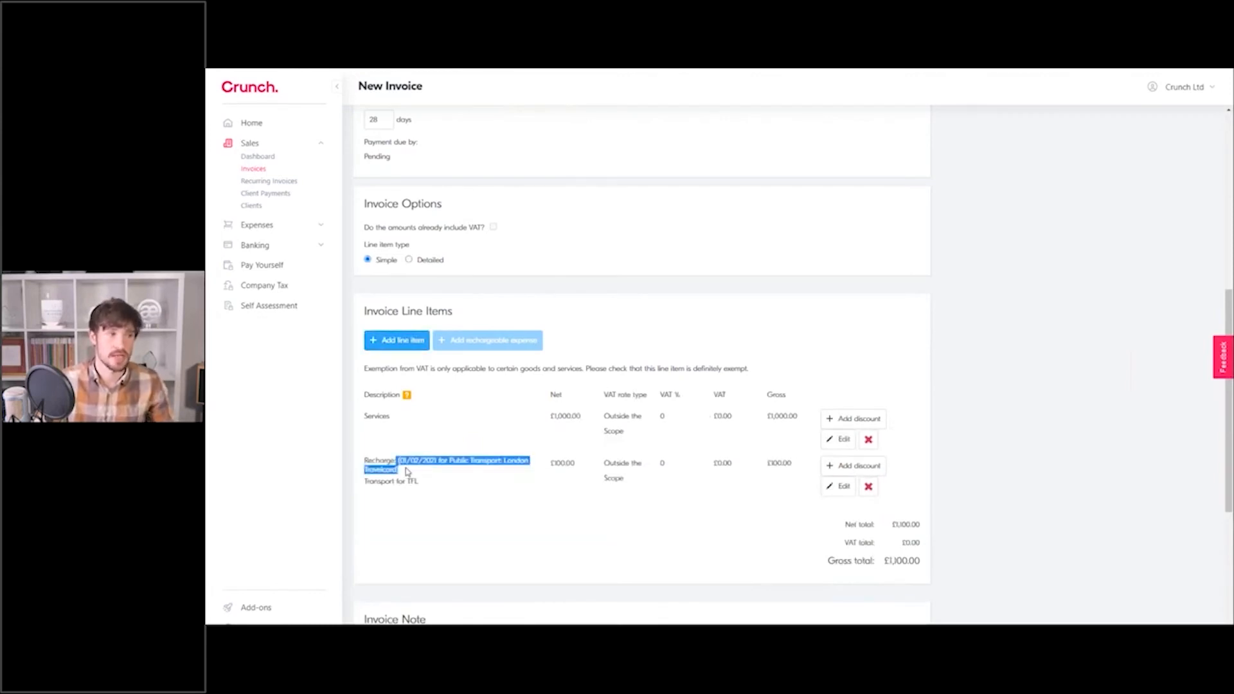
click(455, 464)
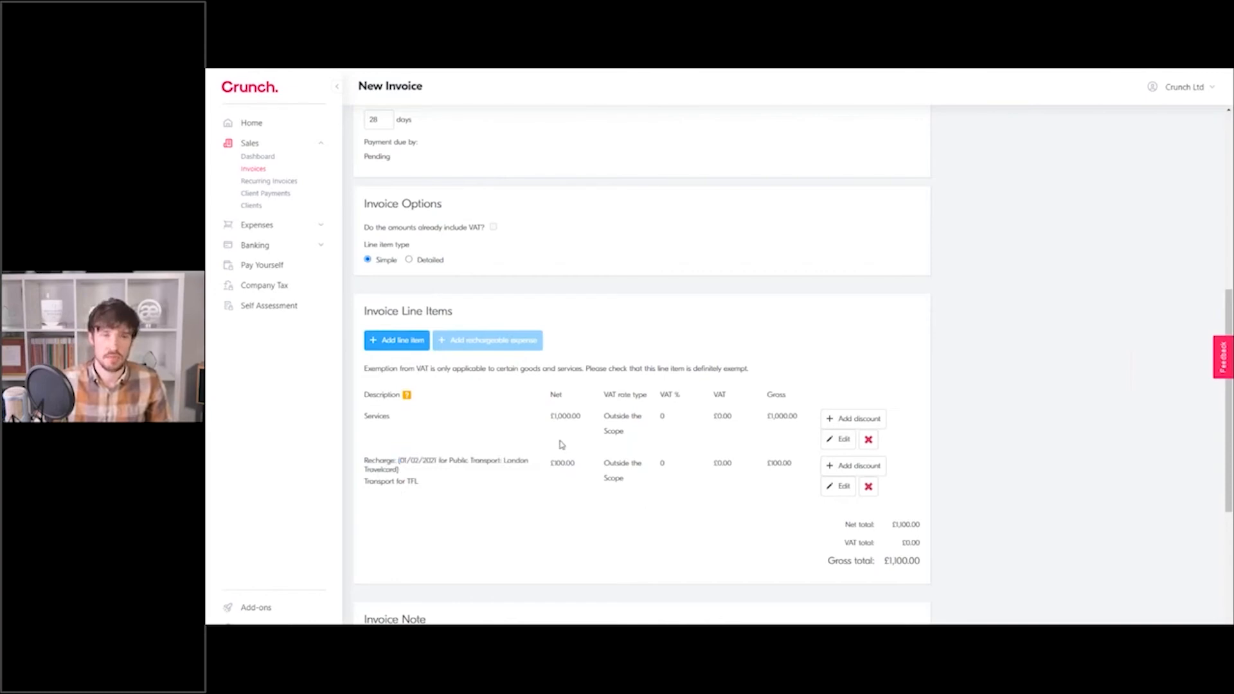
scroll(562, 444, down, 2)
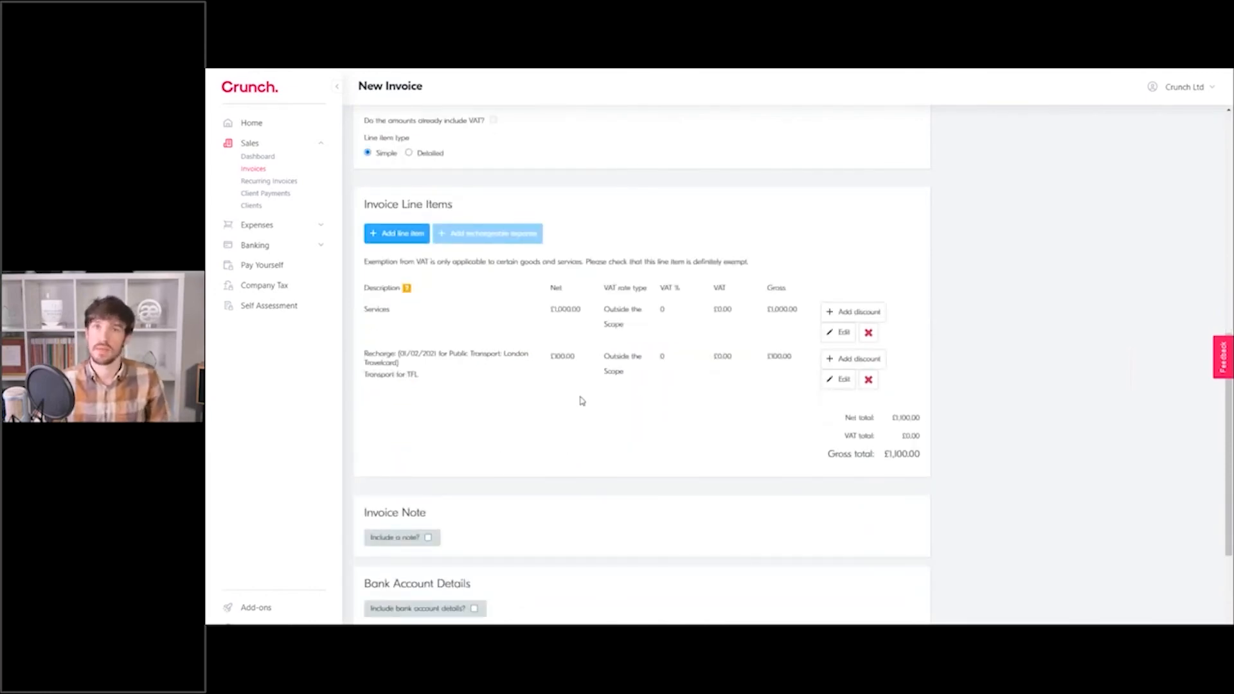
scroll(570, 418, down, 4)
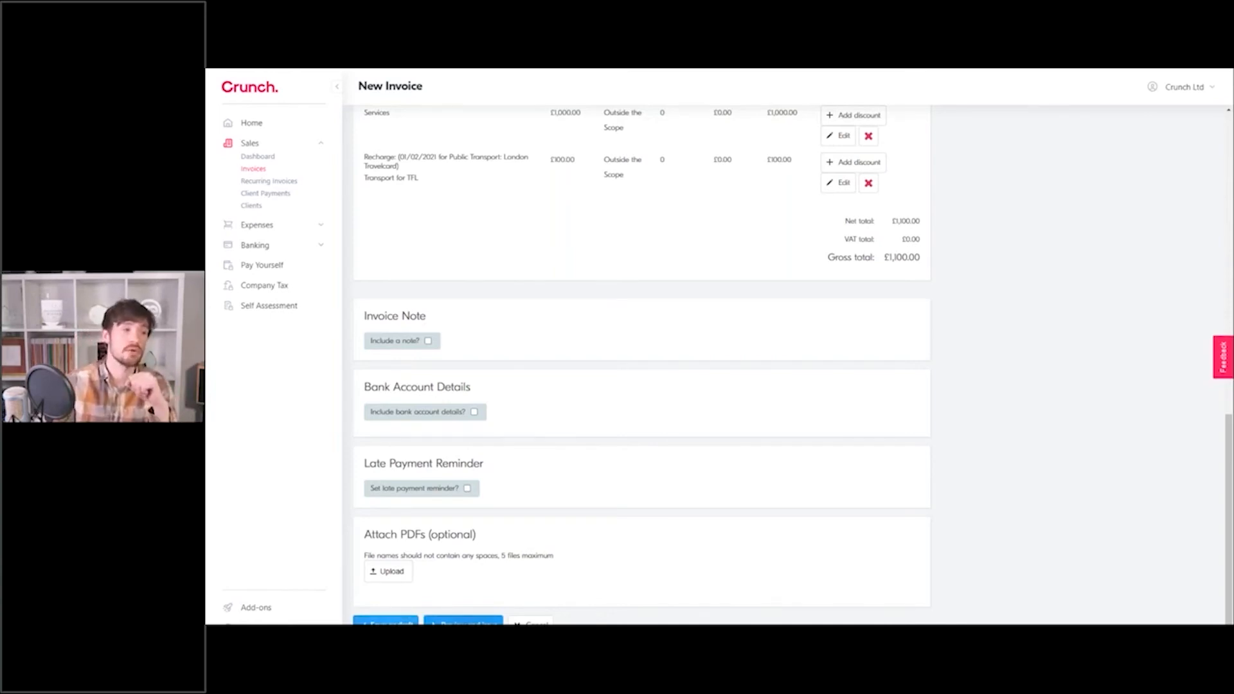
click(463, 621)
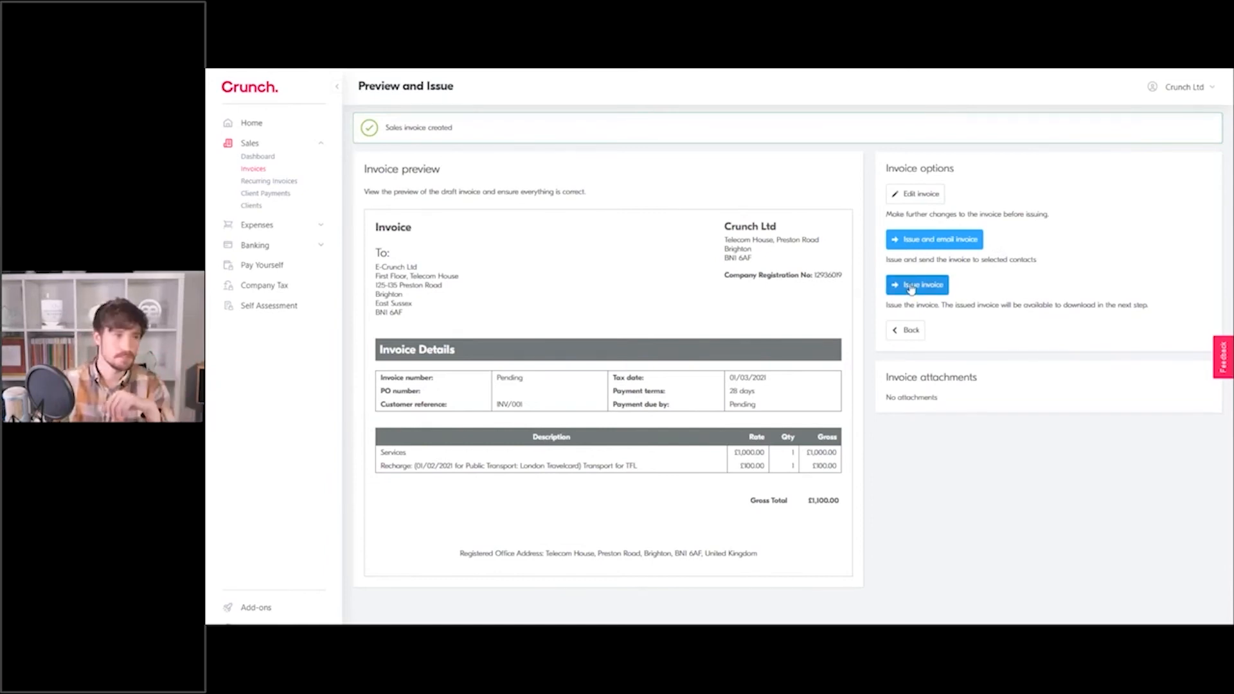
Choose to issue the £1,100.00 E-Crunch Ltd invoice by email.
click(941, 250)
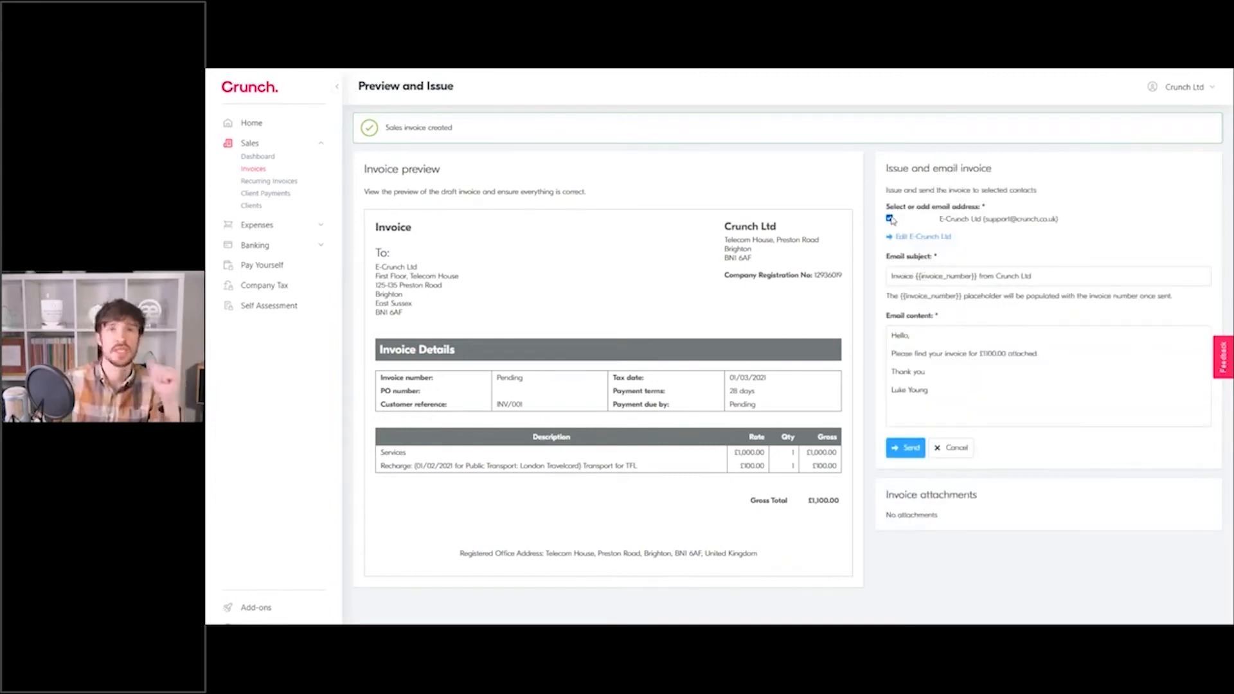
Check the prefilled email subject and message, then send the £1,100.00 invoice to E-Crunch Ltd.
click(916, 273)
drag(958, 420, 903, 340)
click(962, 357)
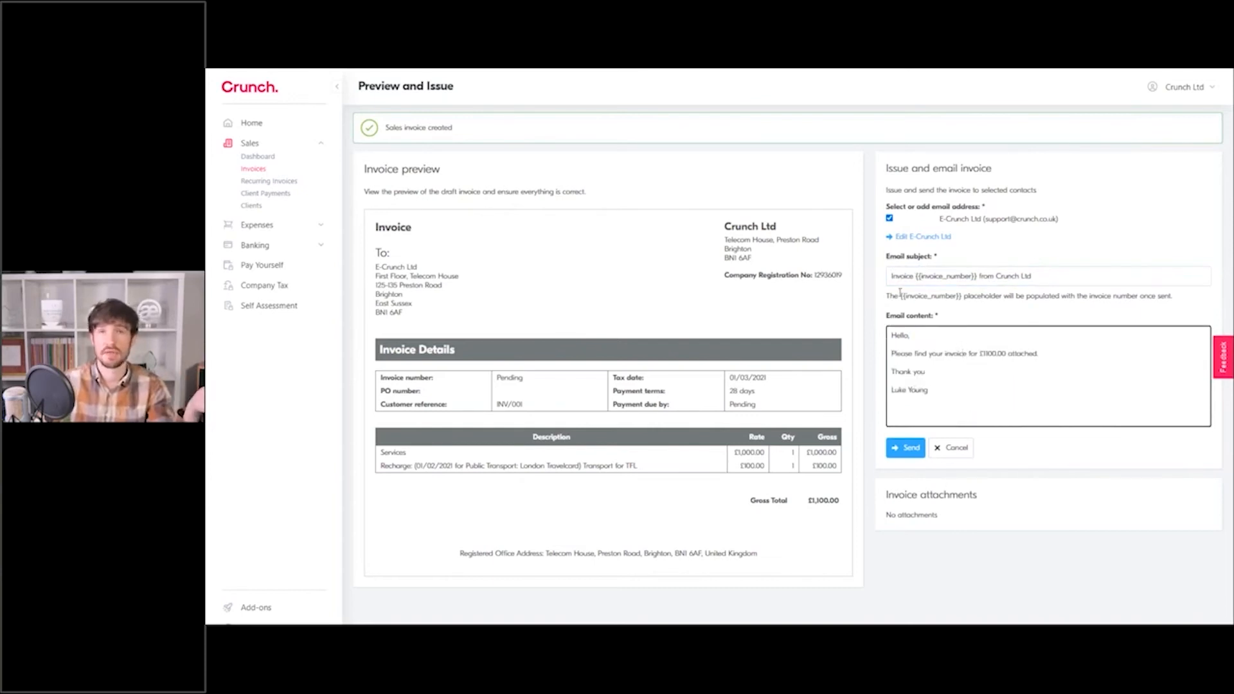
drag(916, 277, 978, 276)
click(976, 276)
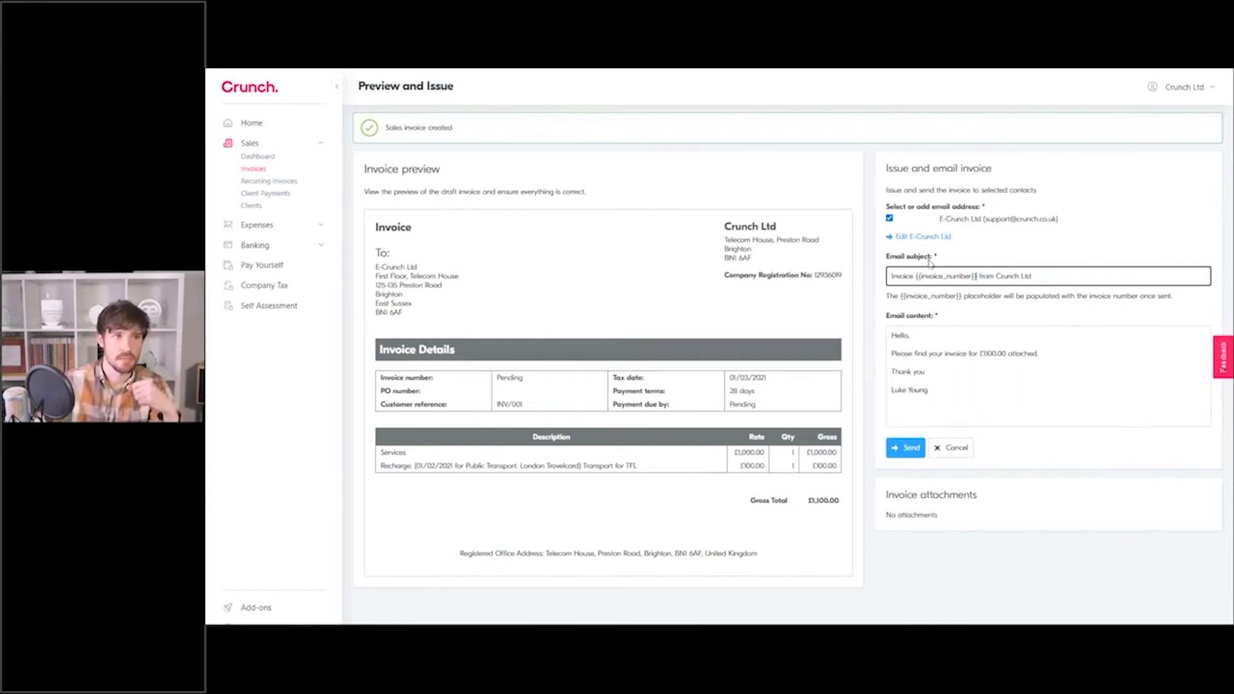
drag(915, 276, 977, 277)
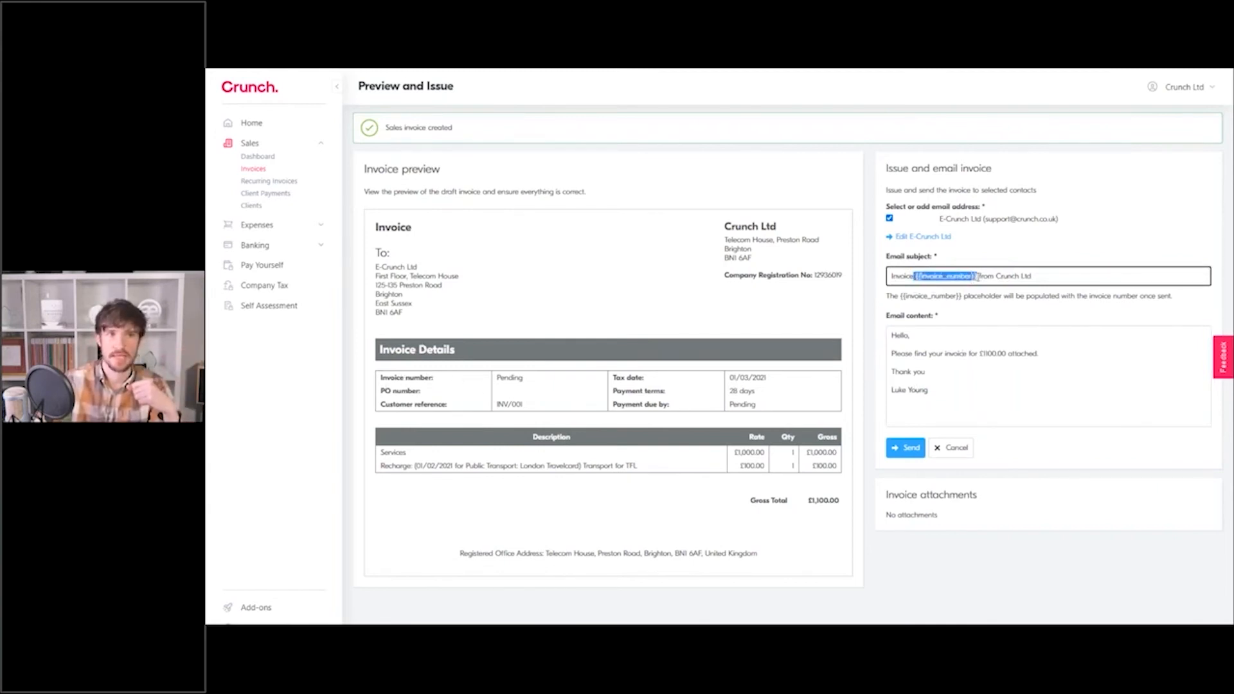
click(976, 276)
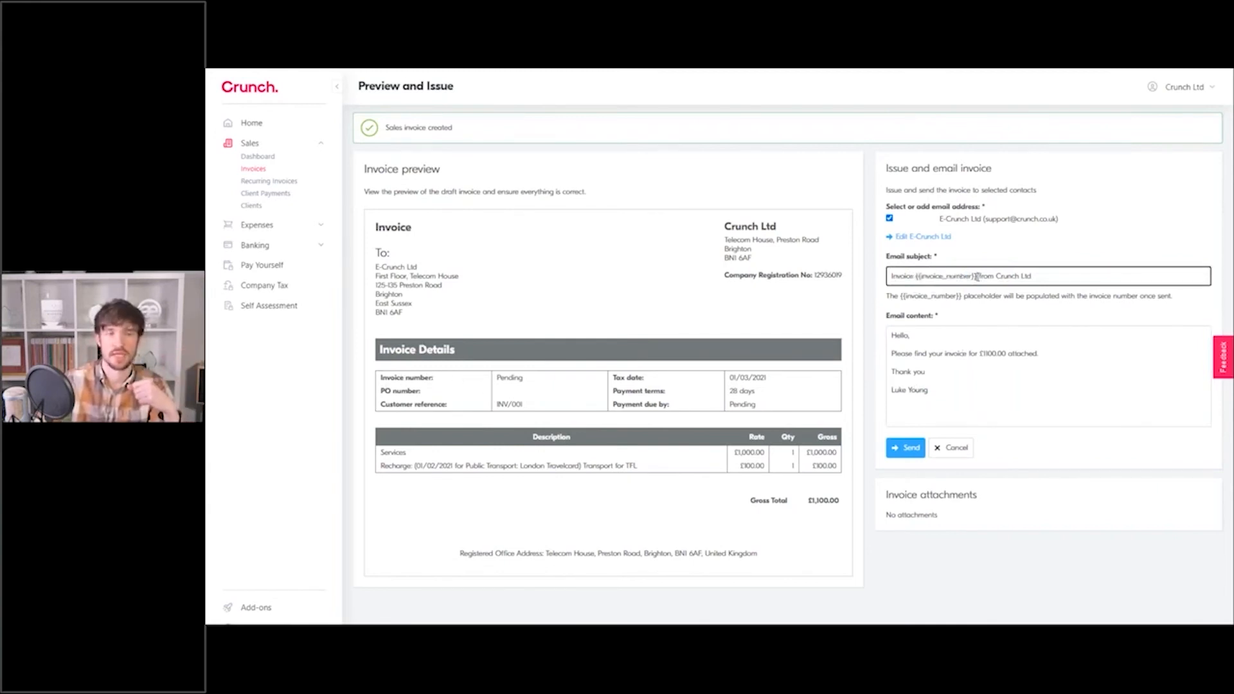
click(908, 450)
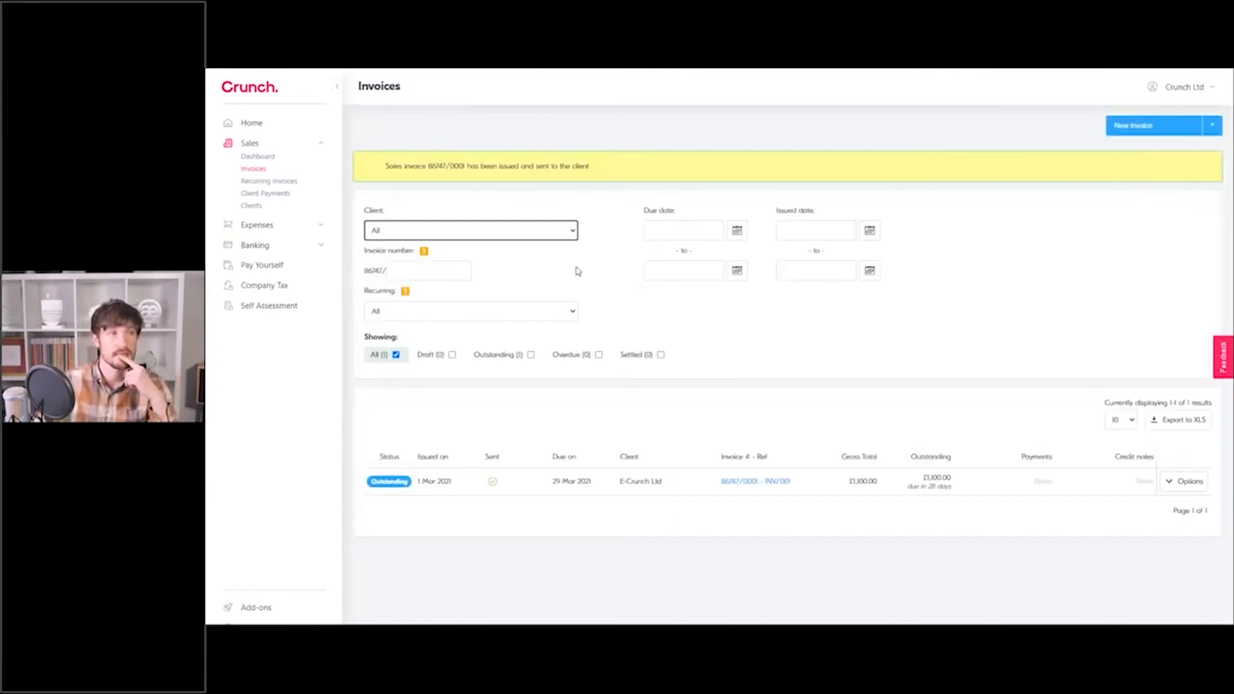
drag(373, 165, 629, 174)
click(629, 174)
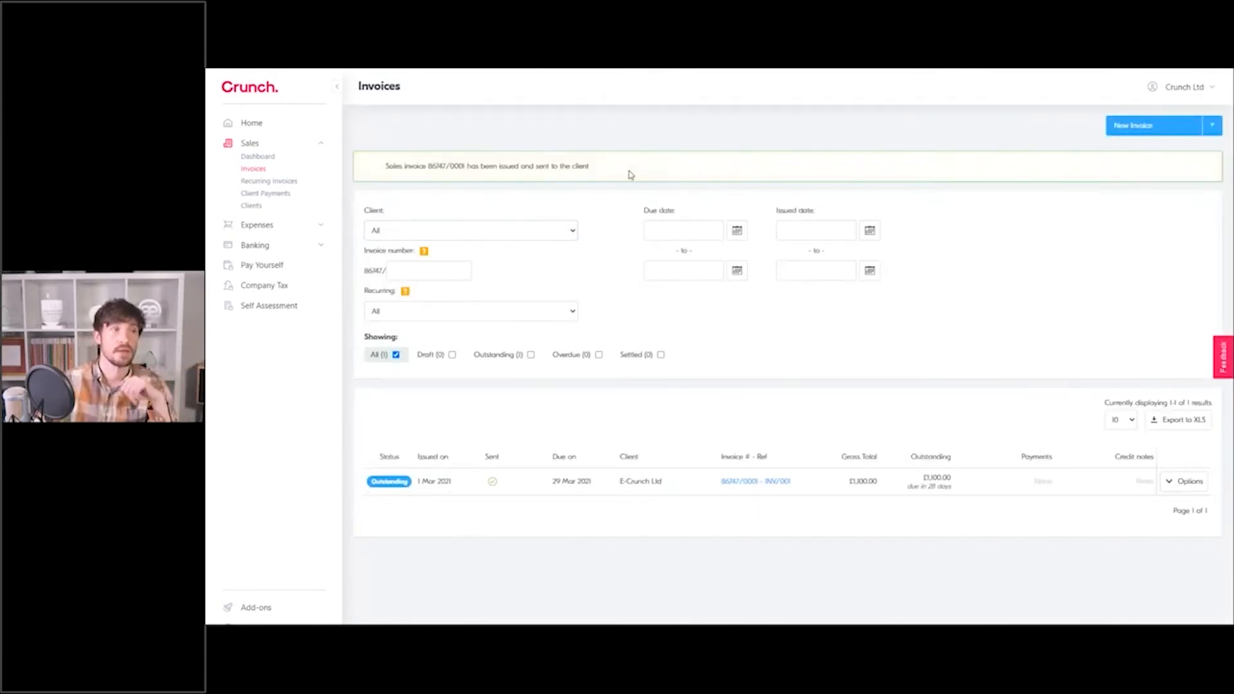
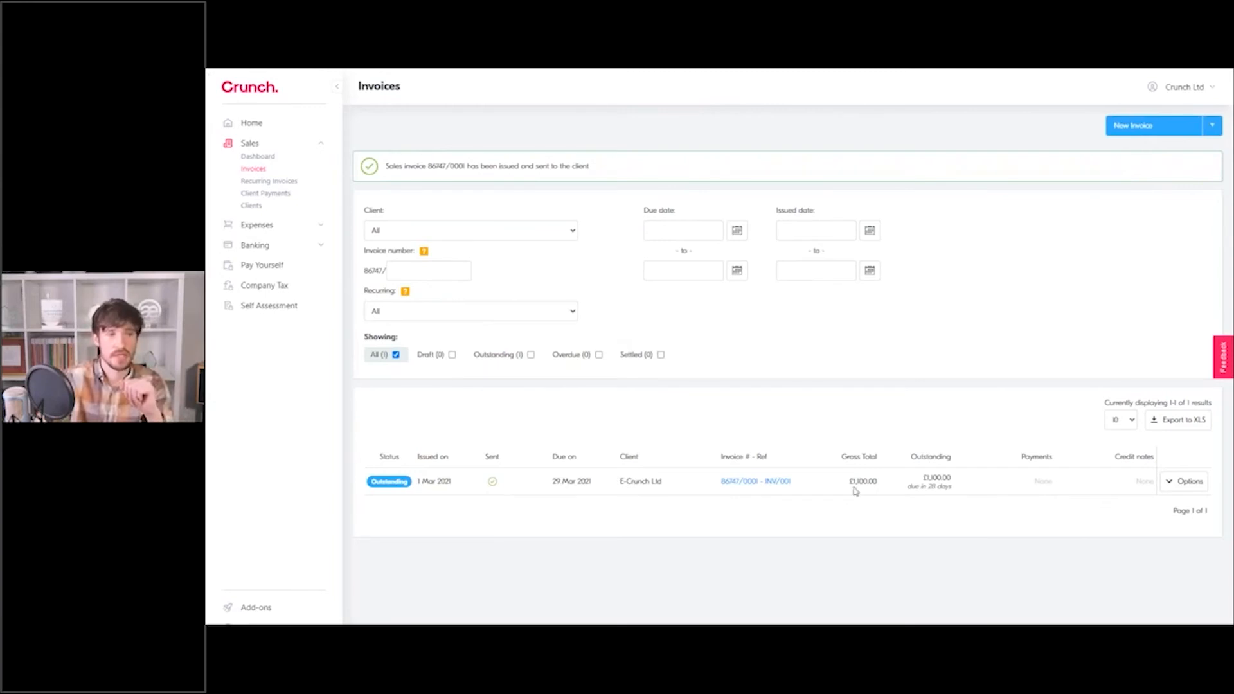
Start recording a client payment for invoice 86747/0001 from its Options menu.
click(1170, 485)
scroll(1093, 556, down, 1)
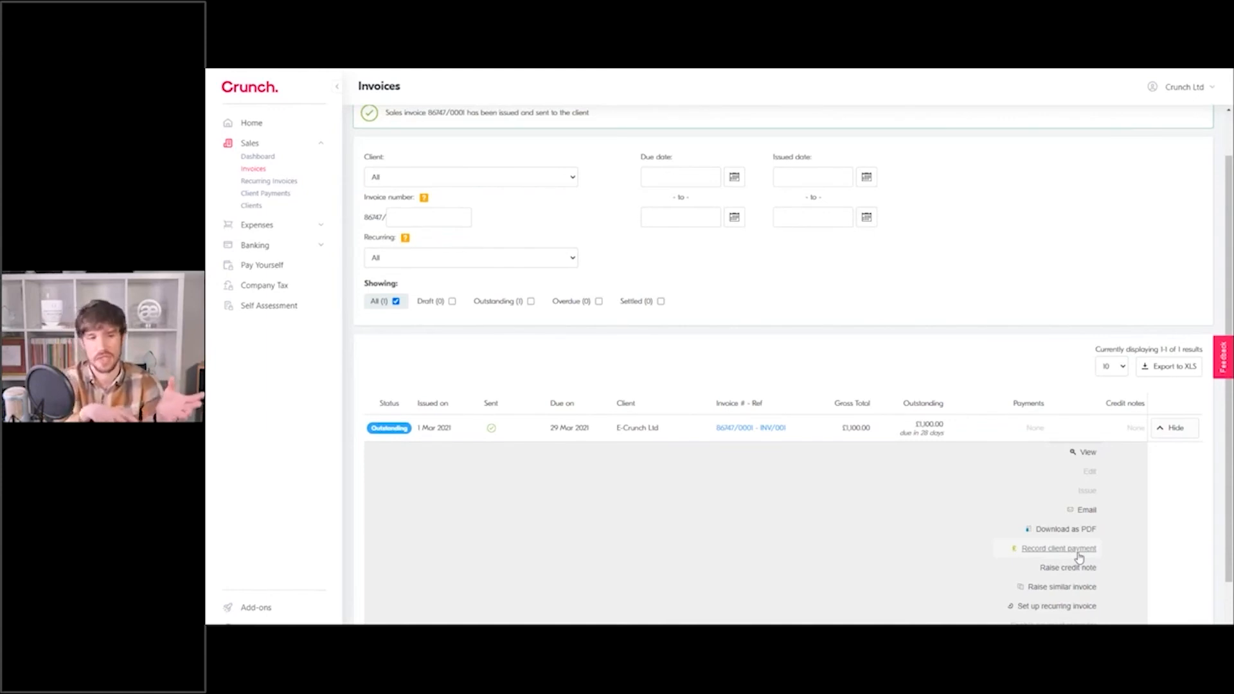
click(1078, 554)
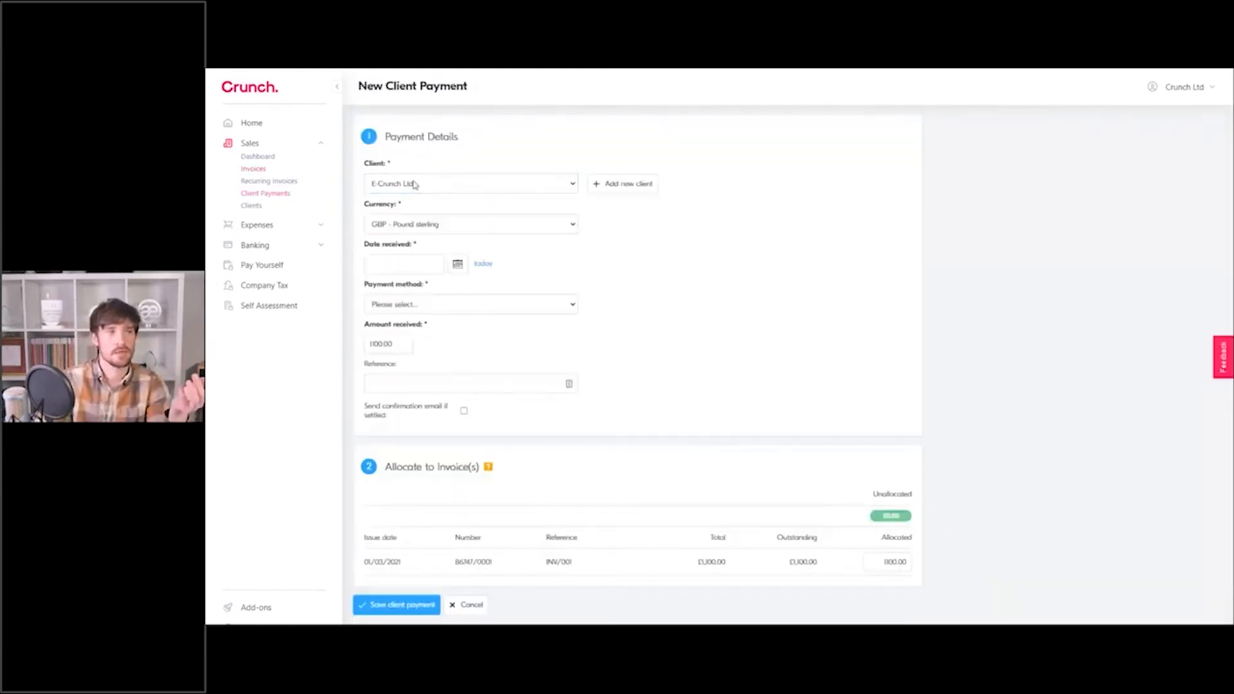
Date the payment today and set the method to transfer into business bank account.
click(481, 268)
click(464, 311)
click(453, 328)
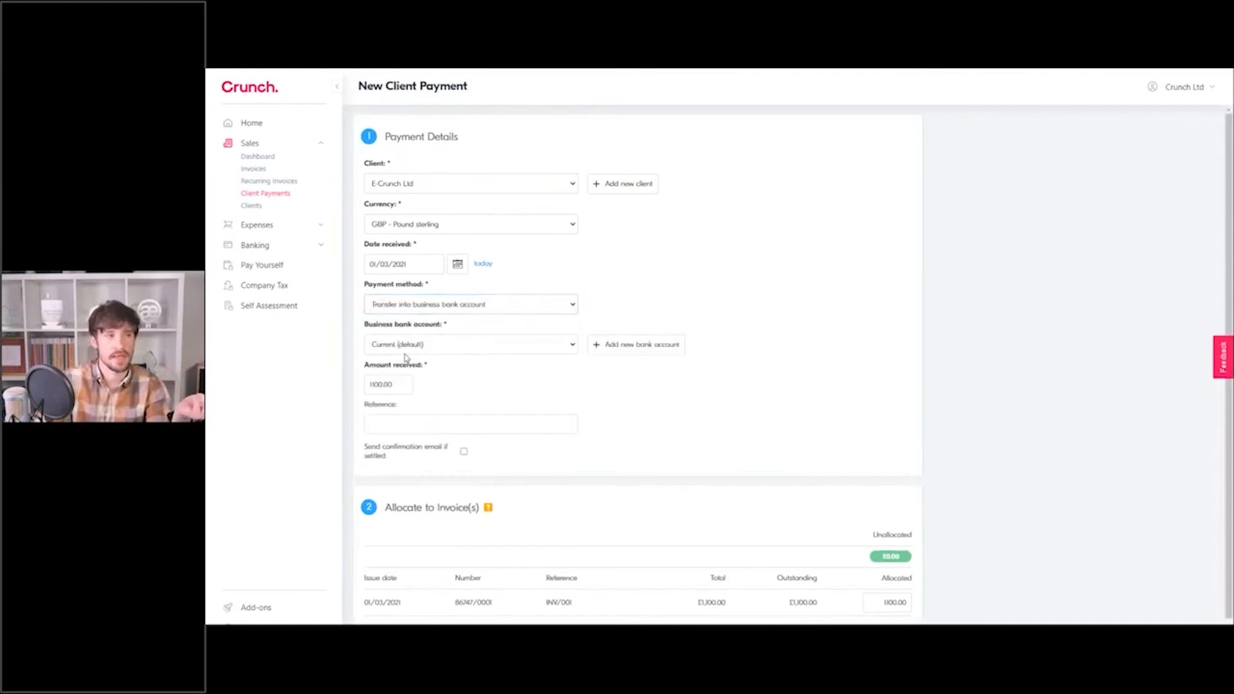
Enter 1000.00 as both amount received and amount allocated, then save the payment.
double_click(403, 387)
click(445, 380)
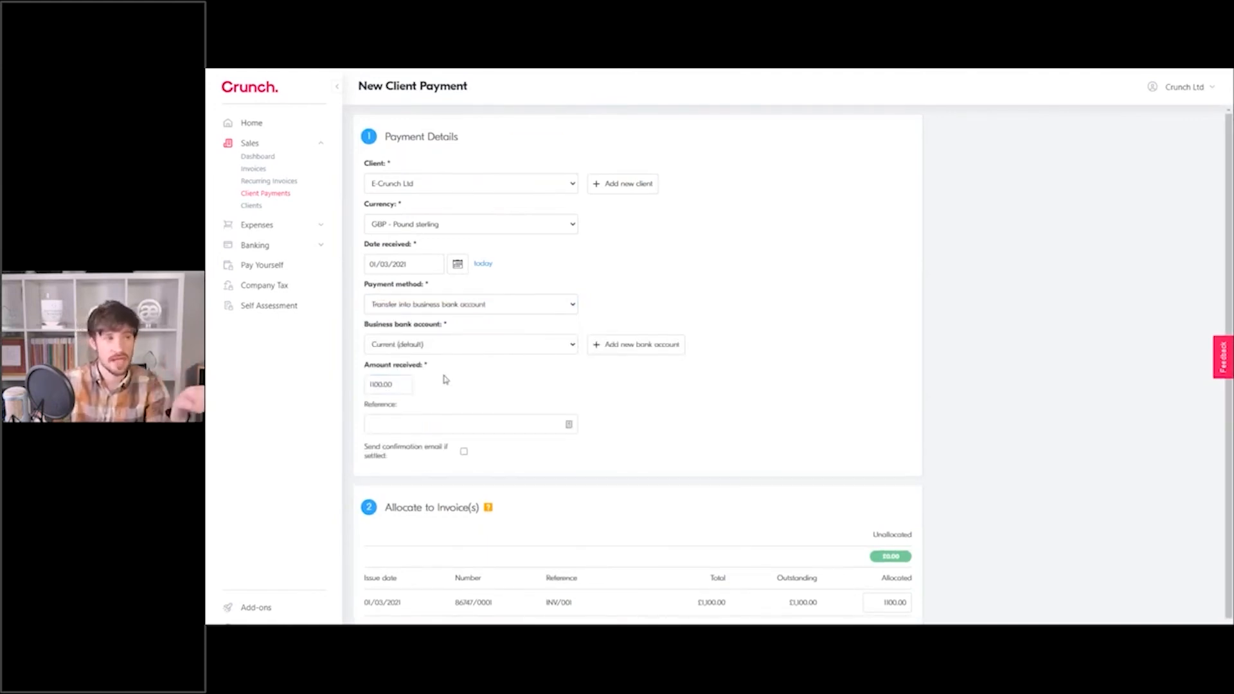
scroll(848, 592, down, 1)
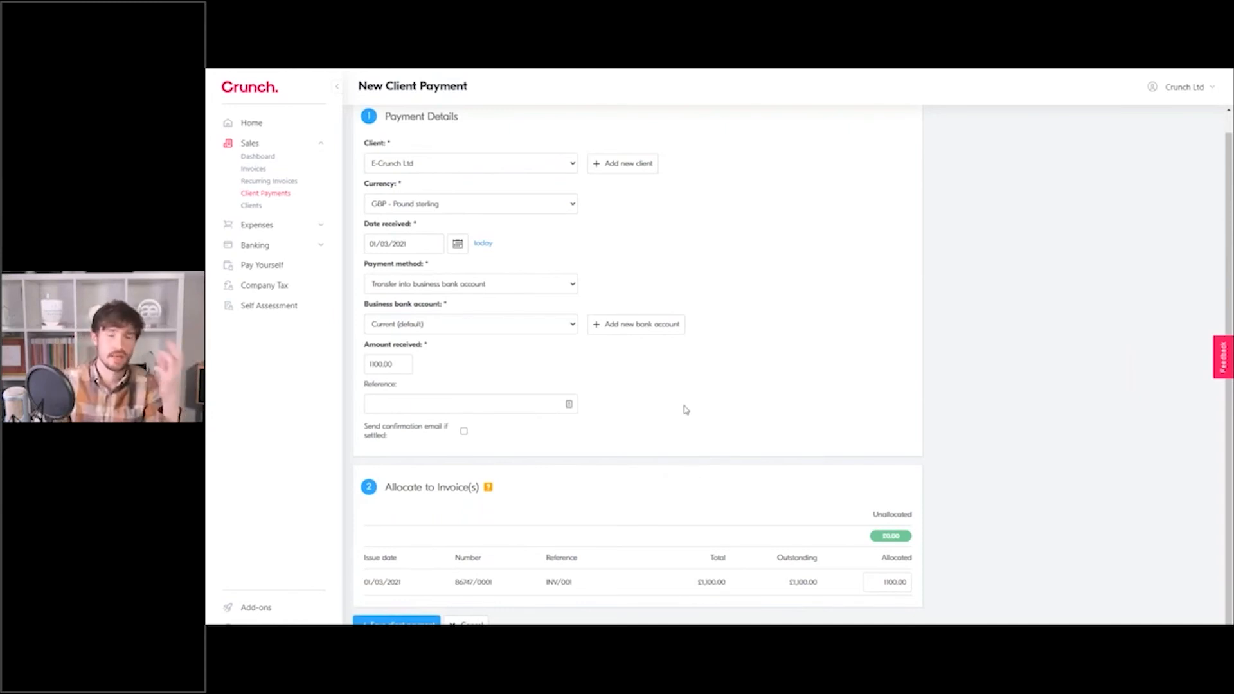
drag(413, 368, 367, 365)
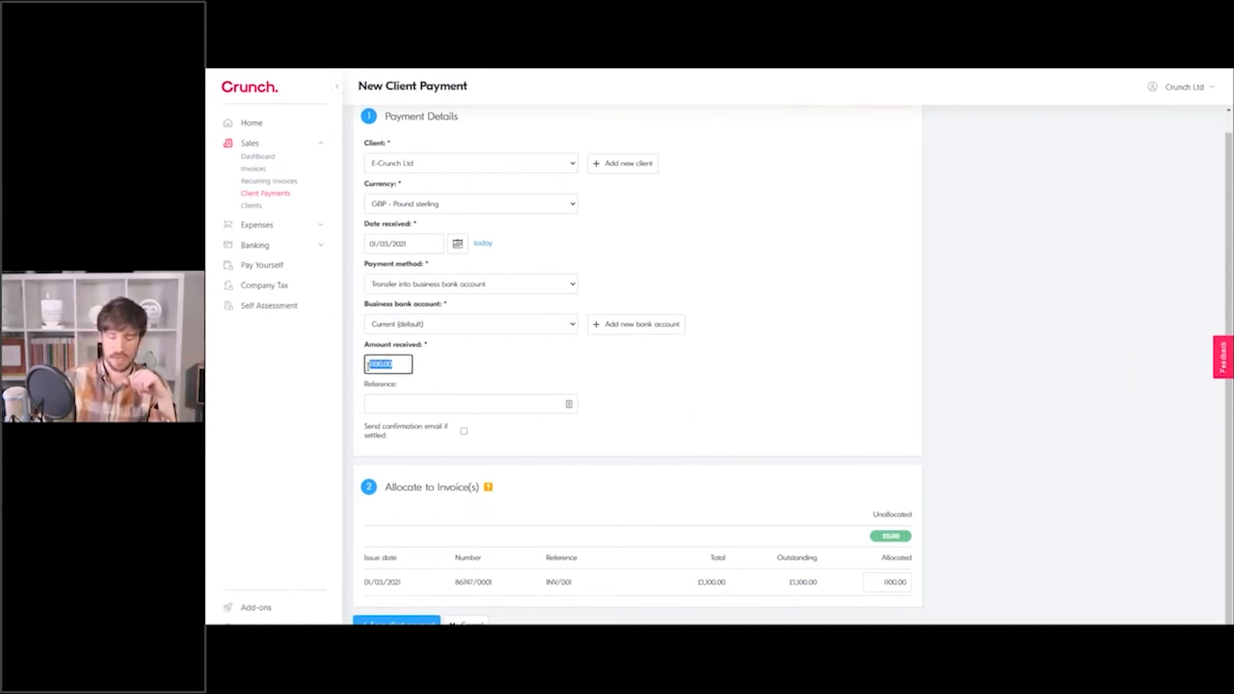
text(1000)
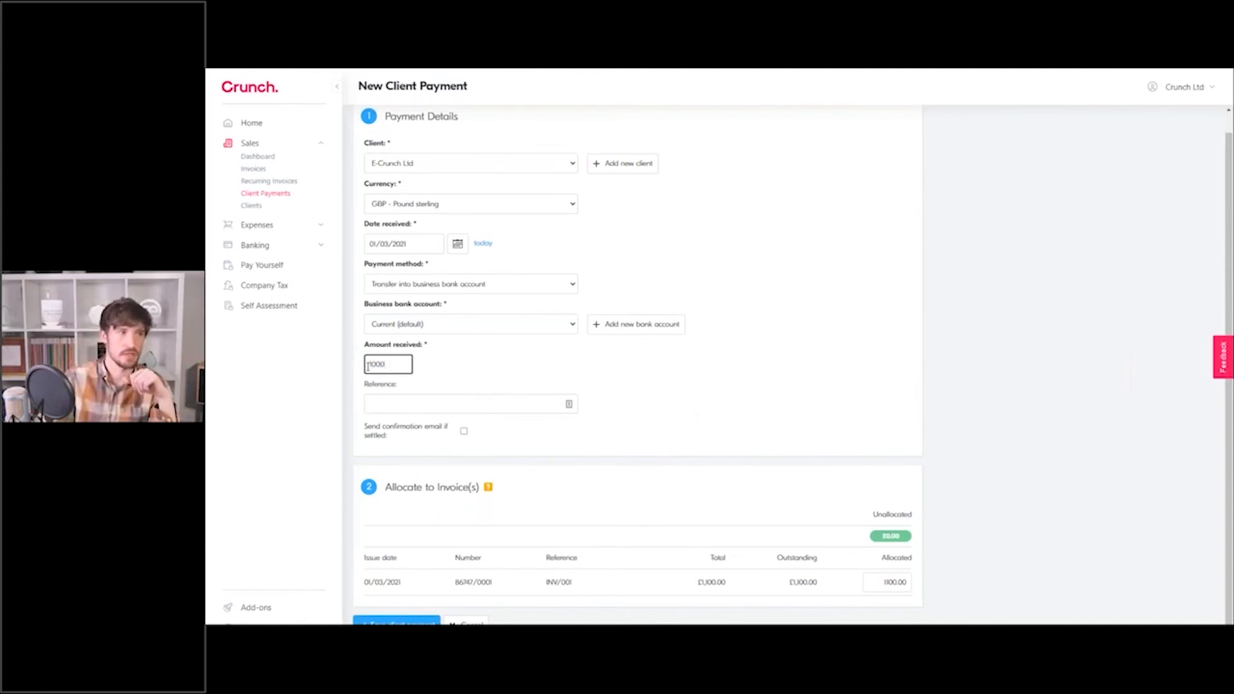
click(493, 370)
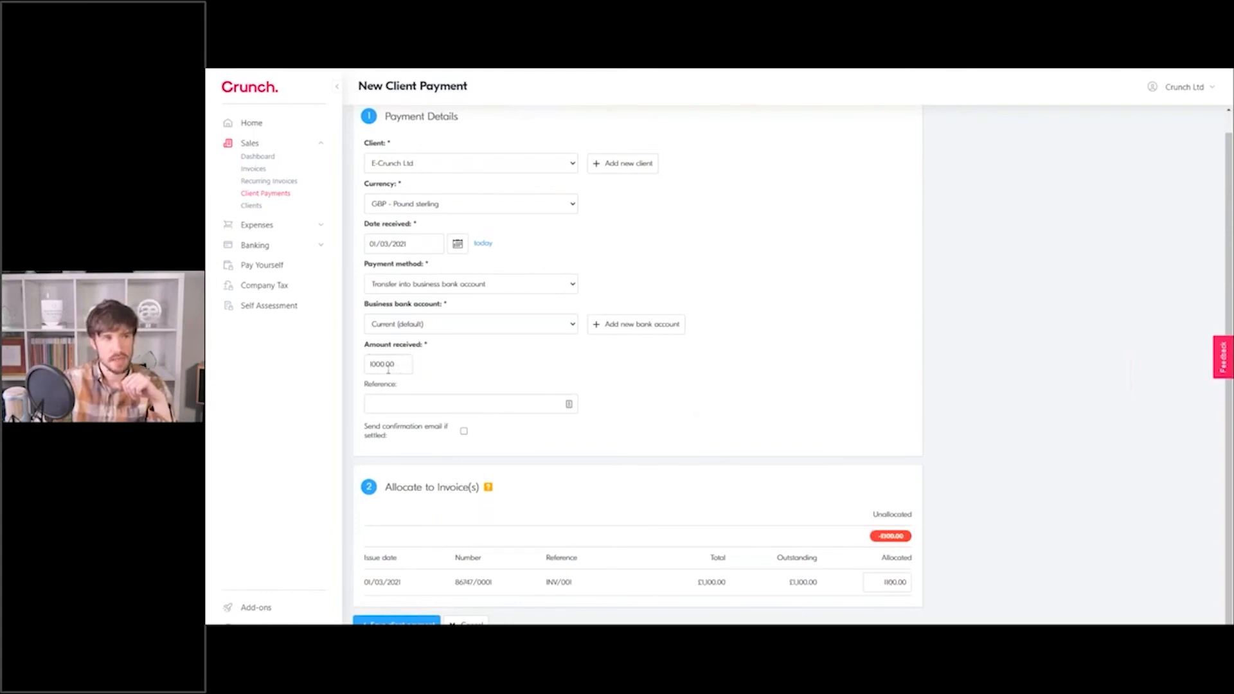
click(883, 582)
text(100)
click(961, 572)
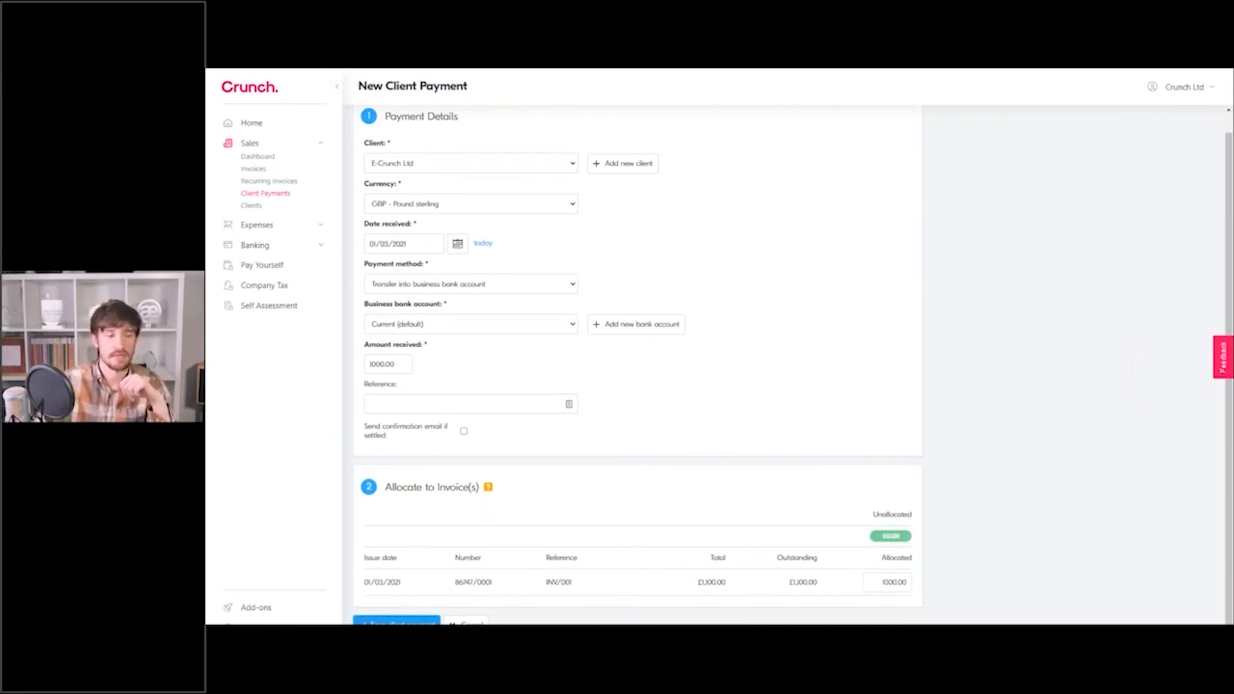
click(396, 621)
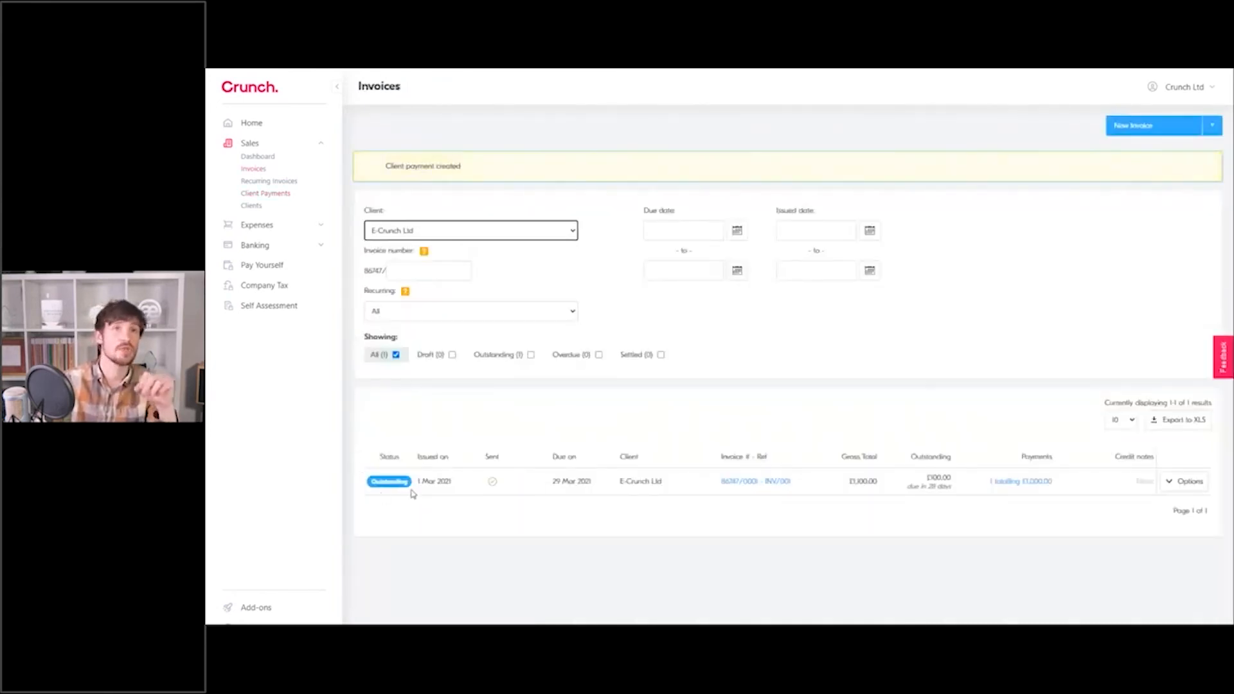
Start recording a second client payment for the outstanding invoice.
drag(928, 478, 950, 478)
click(951, 477)
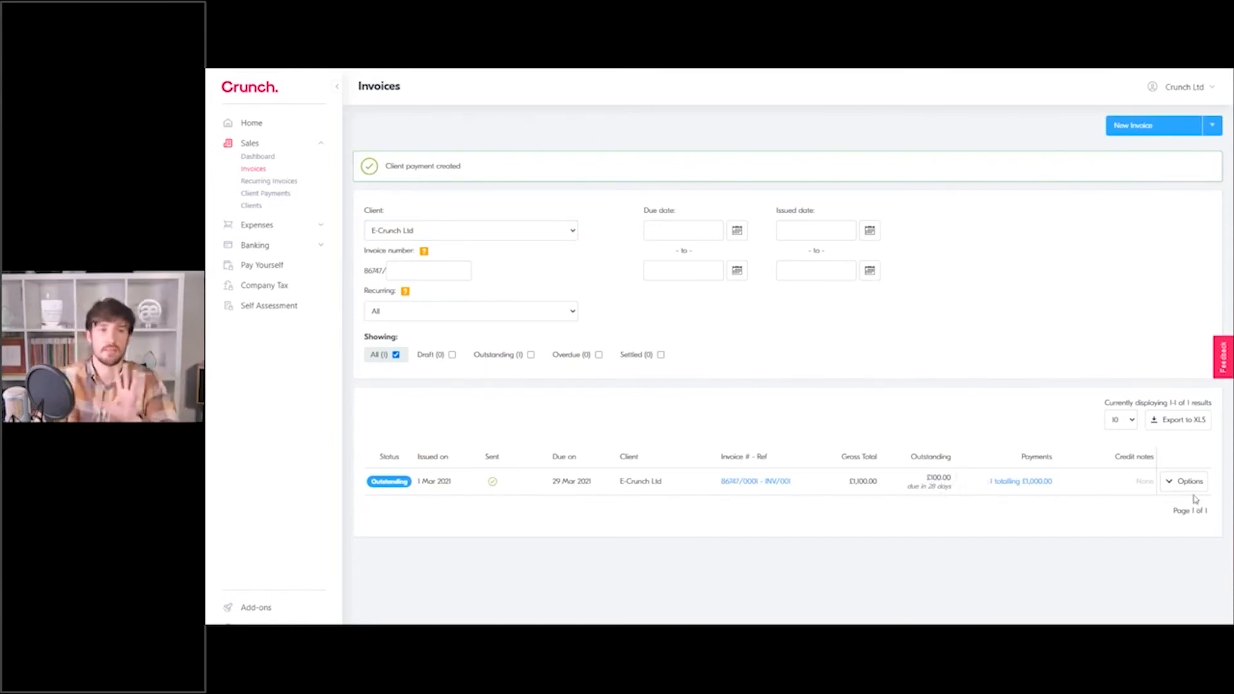
click(1167, 485)
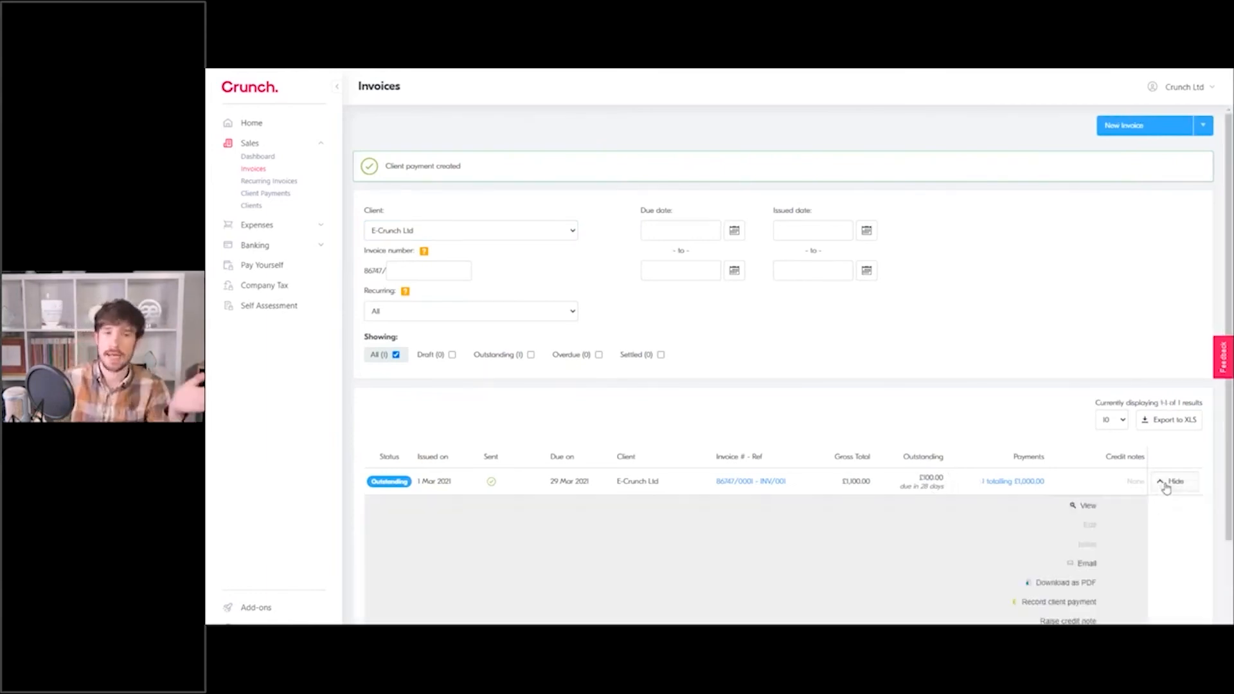
scroll(1166, 485, down, 3)
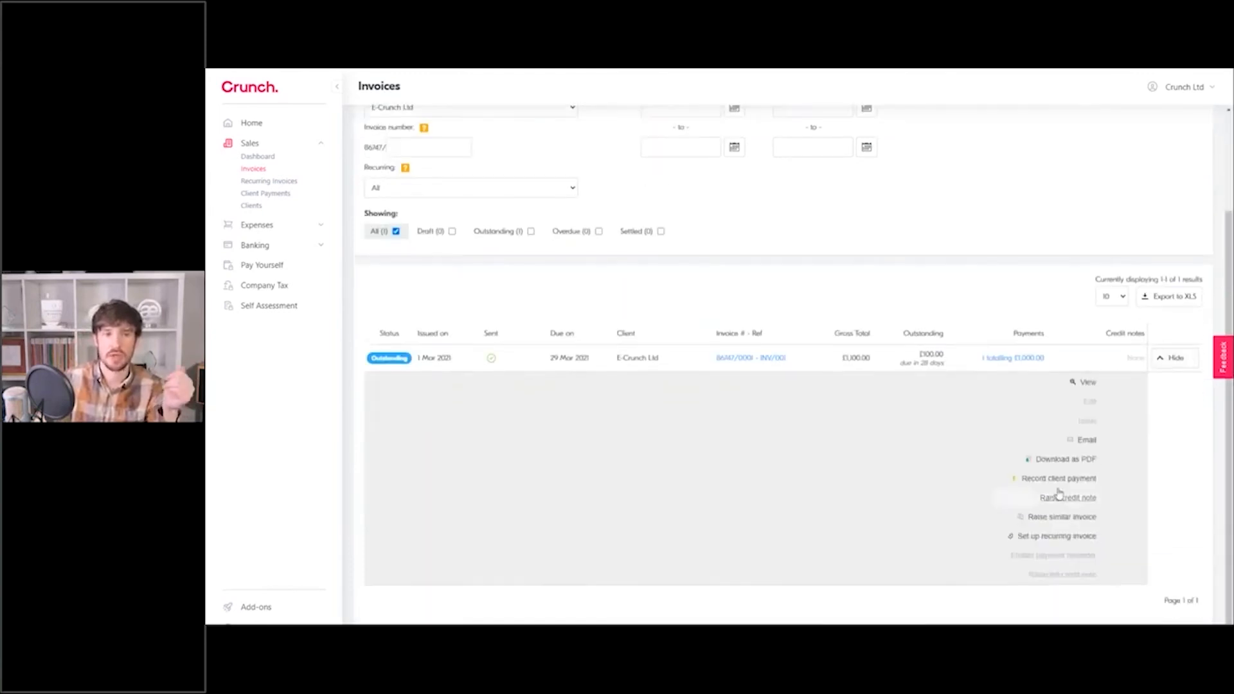
click(1059, 479)
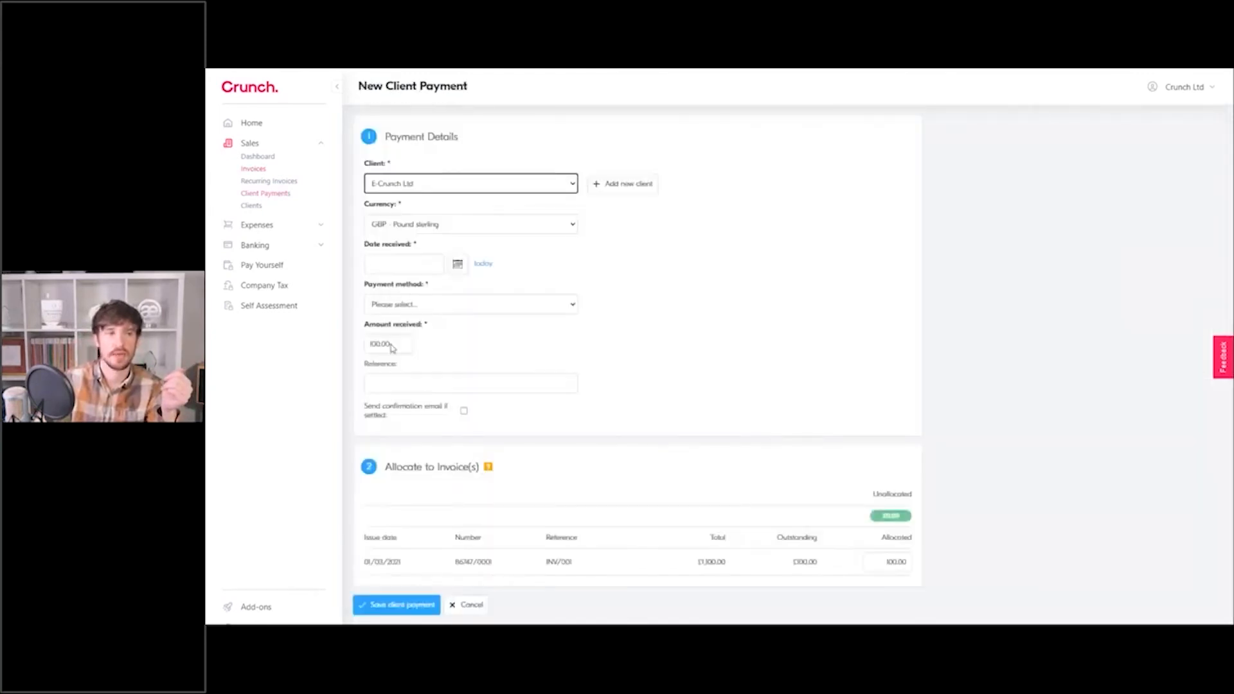
Save a £100.00 bank-transfer payment dated today, fully allocated to the invoice.
click(482, 265)
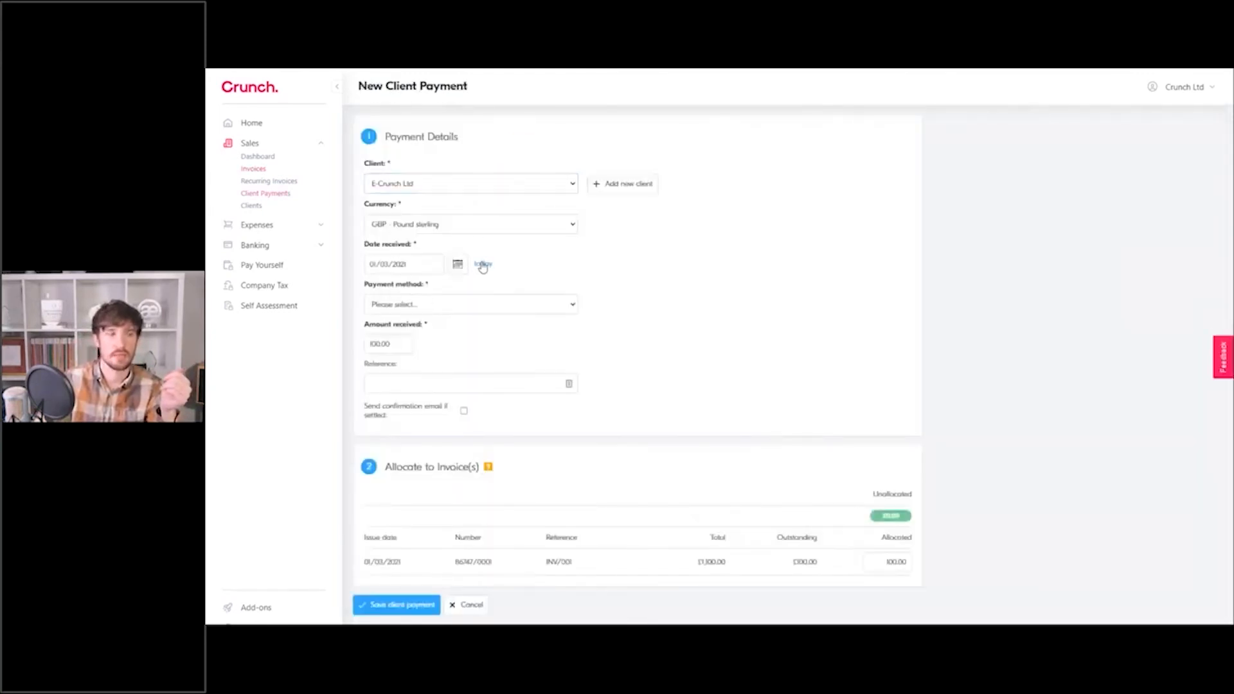
click(432, 309)
click(417, 329)
drag(391, 385, 347, 392)
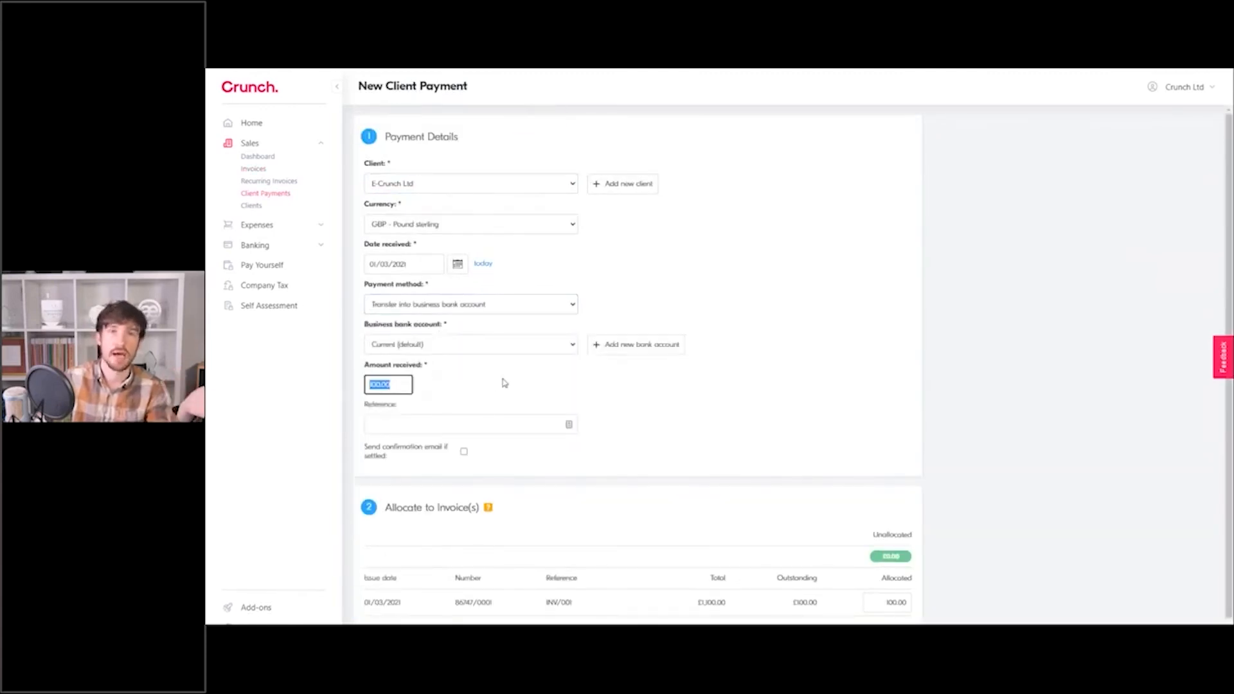
click(520, 384)
scroll(840, 587, down, 1)
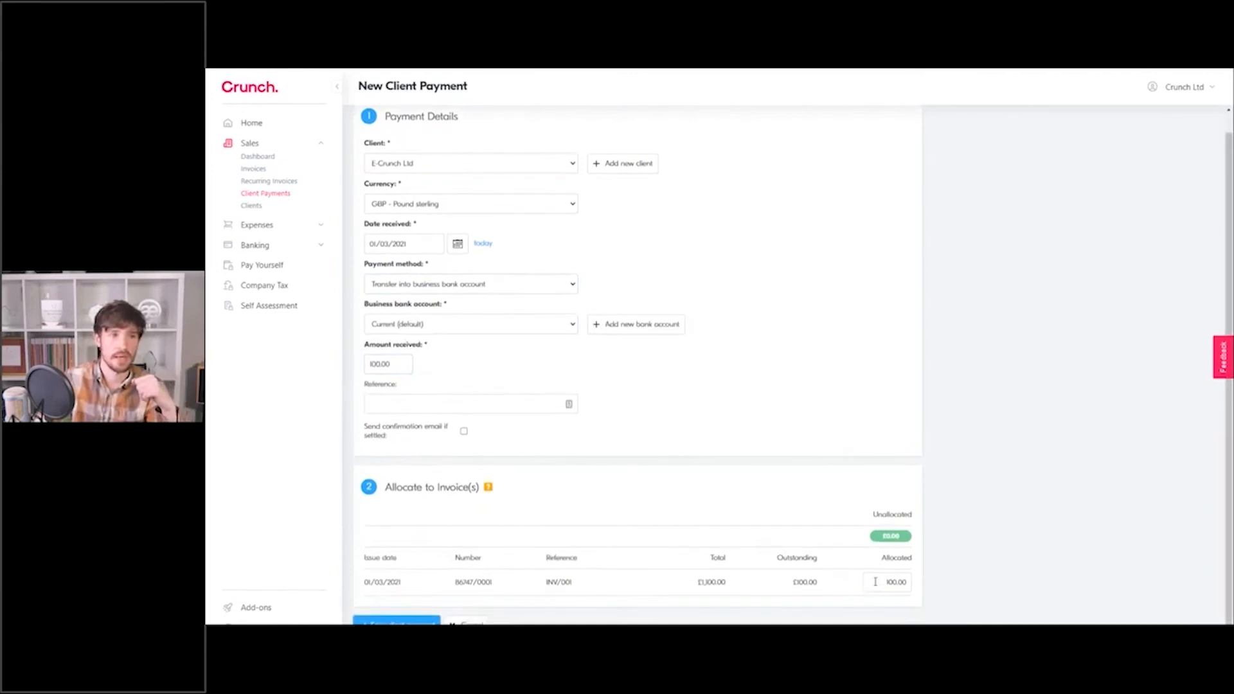
drag(874, 581, 908, 580)
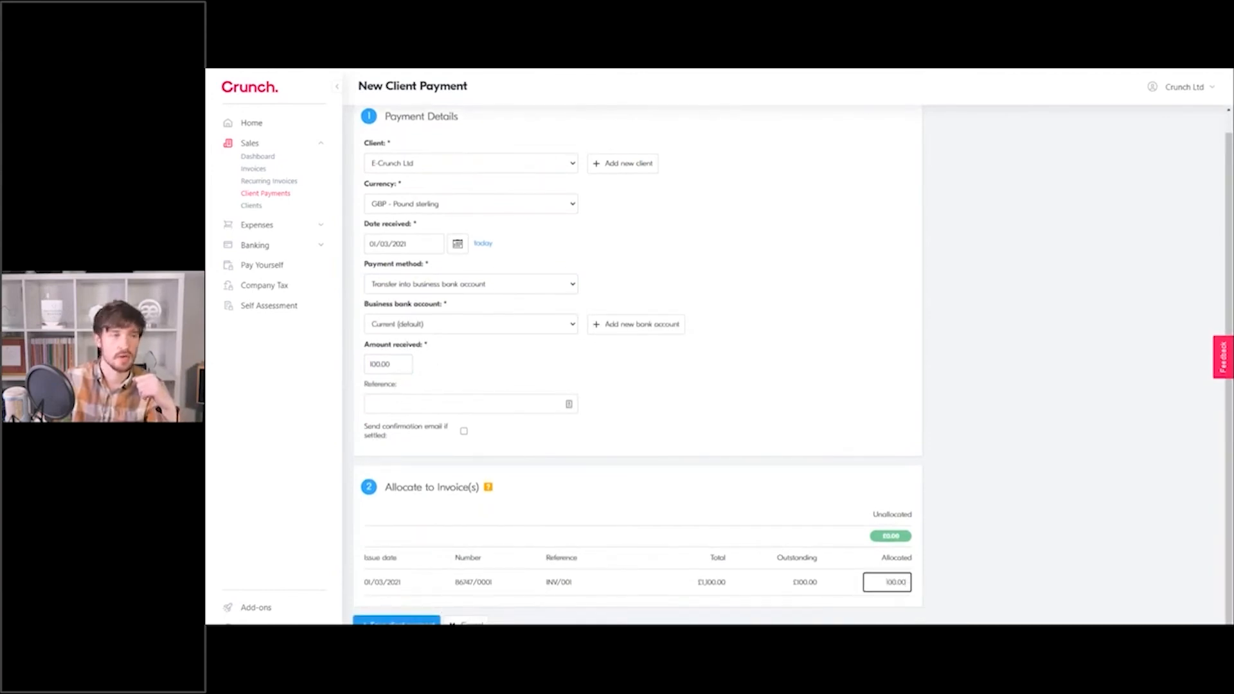
click(412, 620)
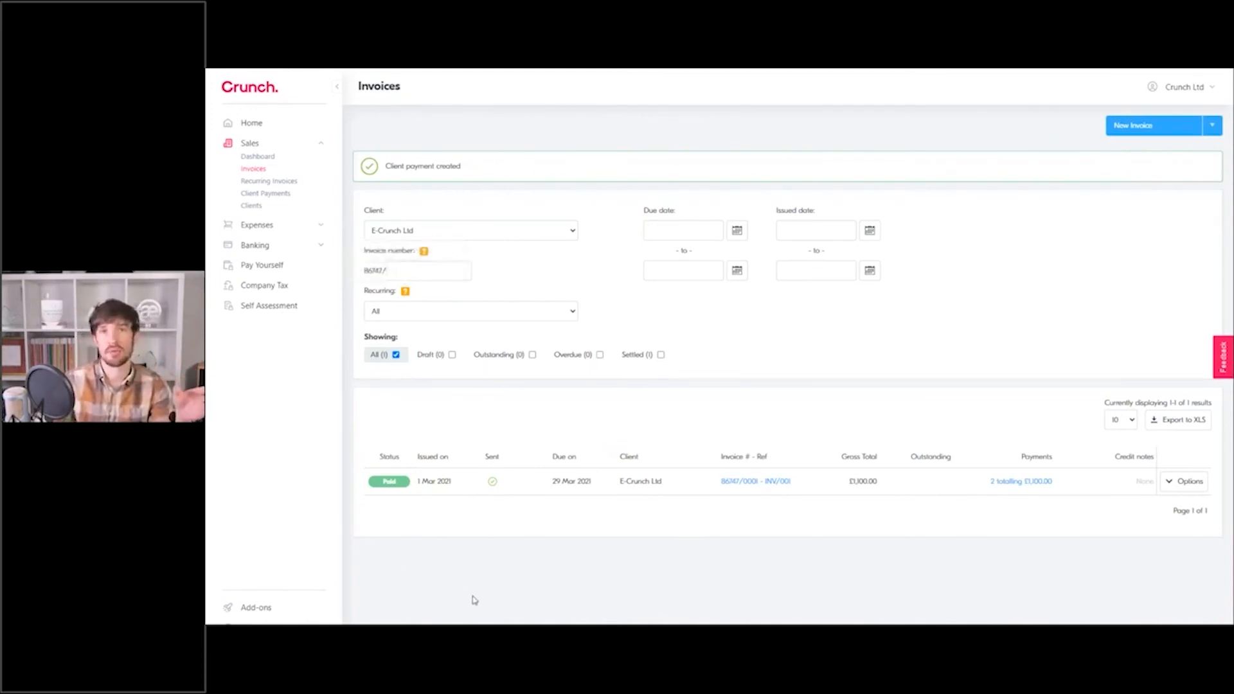
Draft a £10,000.00 payment from Google dated today, then go to Banking's Accounts & Cards.
click(260, 196)
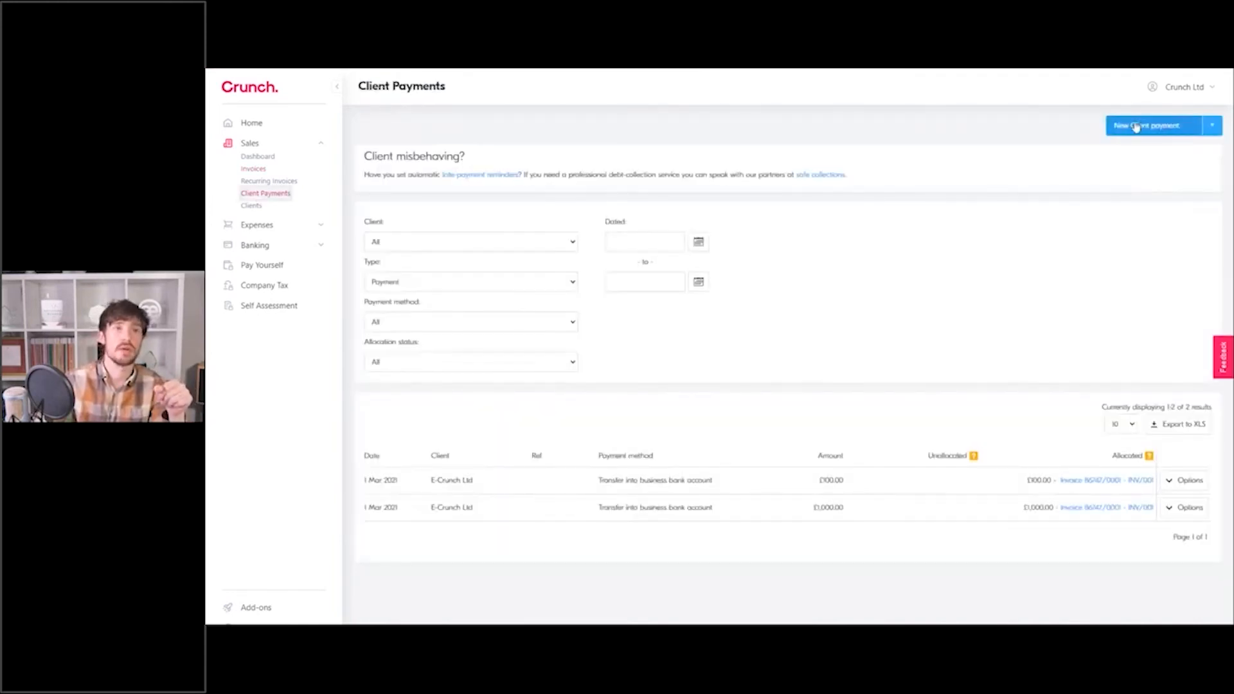
click(1135, 126)
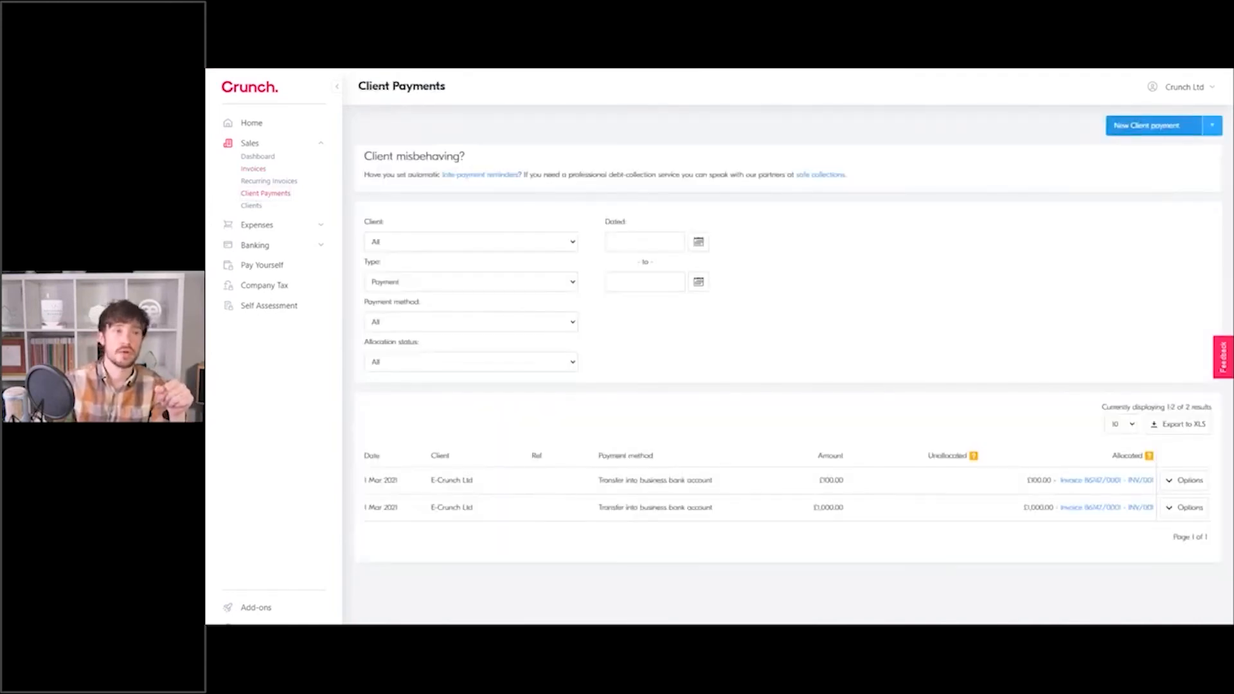
click(390, 261)
click(368, 344)
text(10000)
click(414, 183)
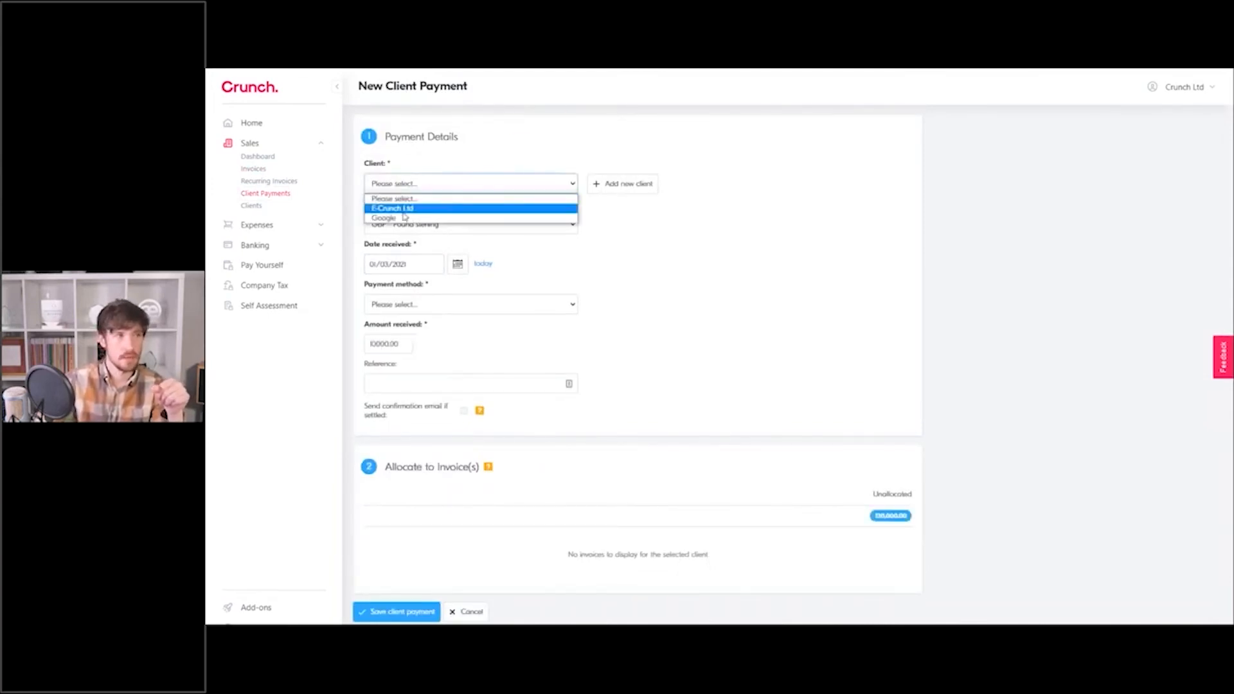
click(401, 211)
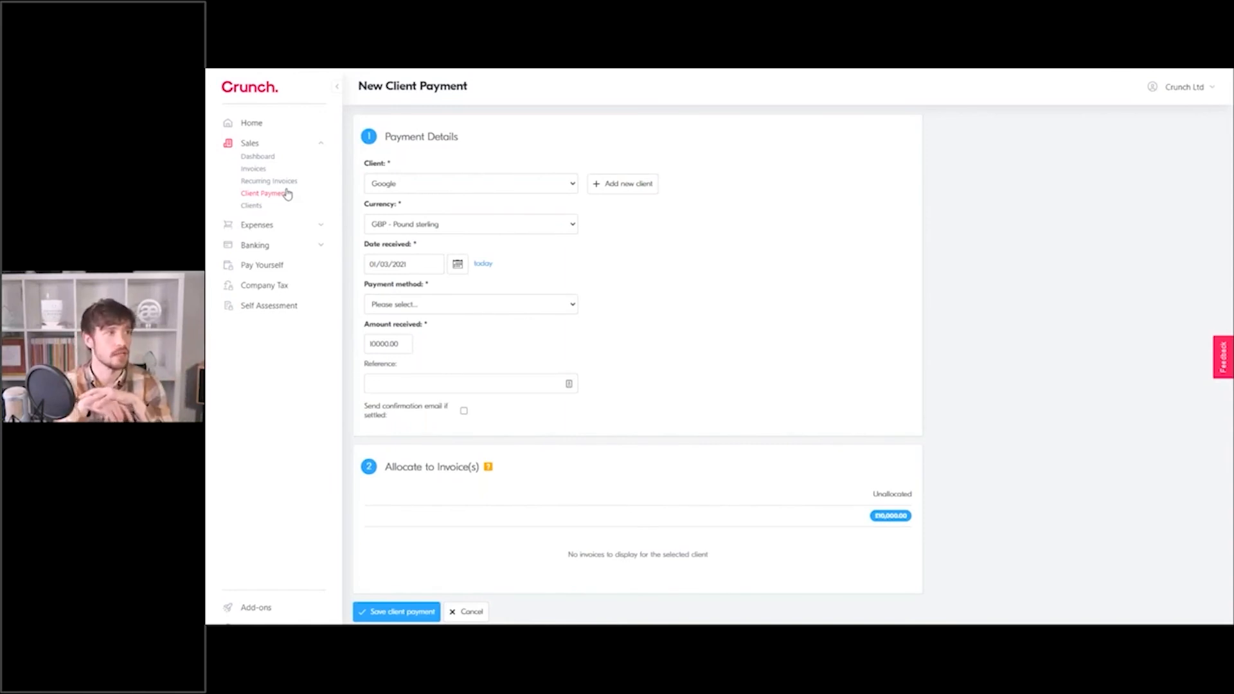
click(319, 245)
click(291, 258)
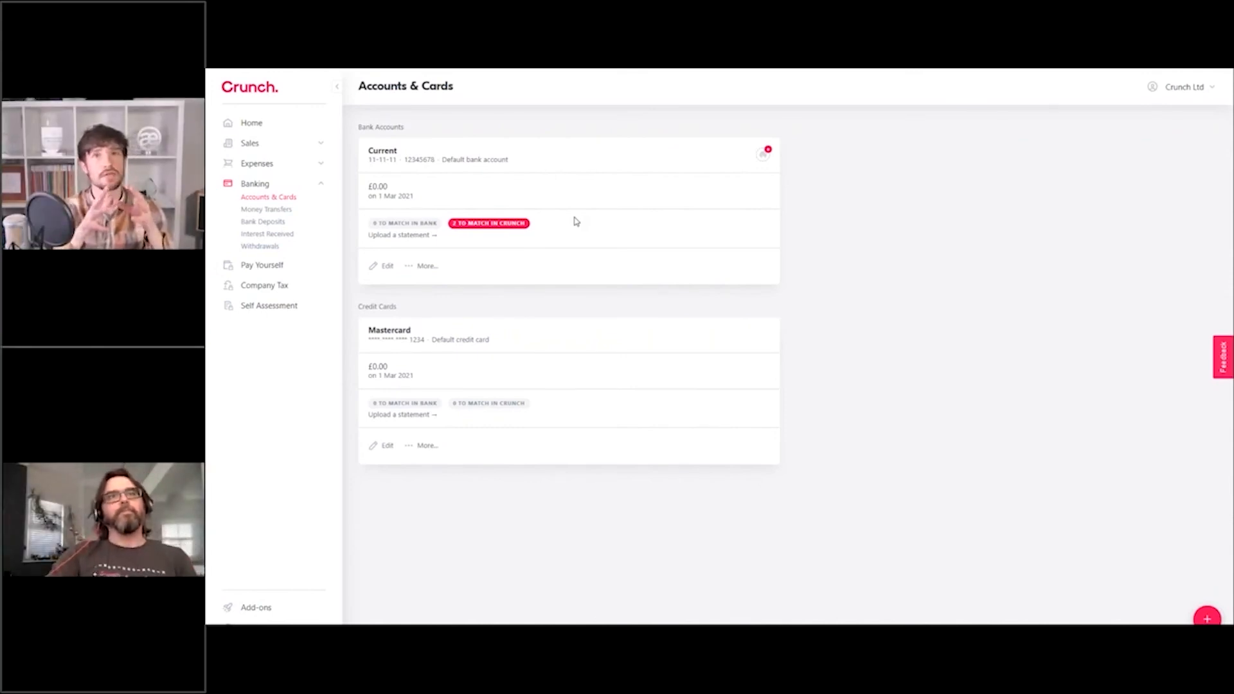
Open the Add-ons page offering Ask an Accountant, Barclays and Tide.
click(252, 609)
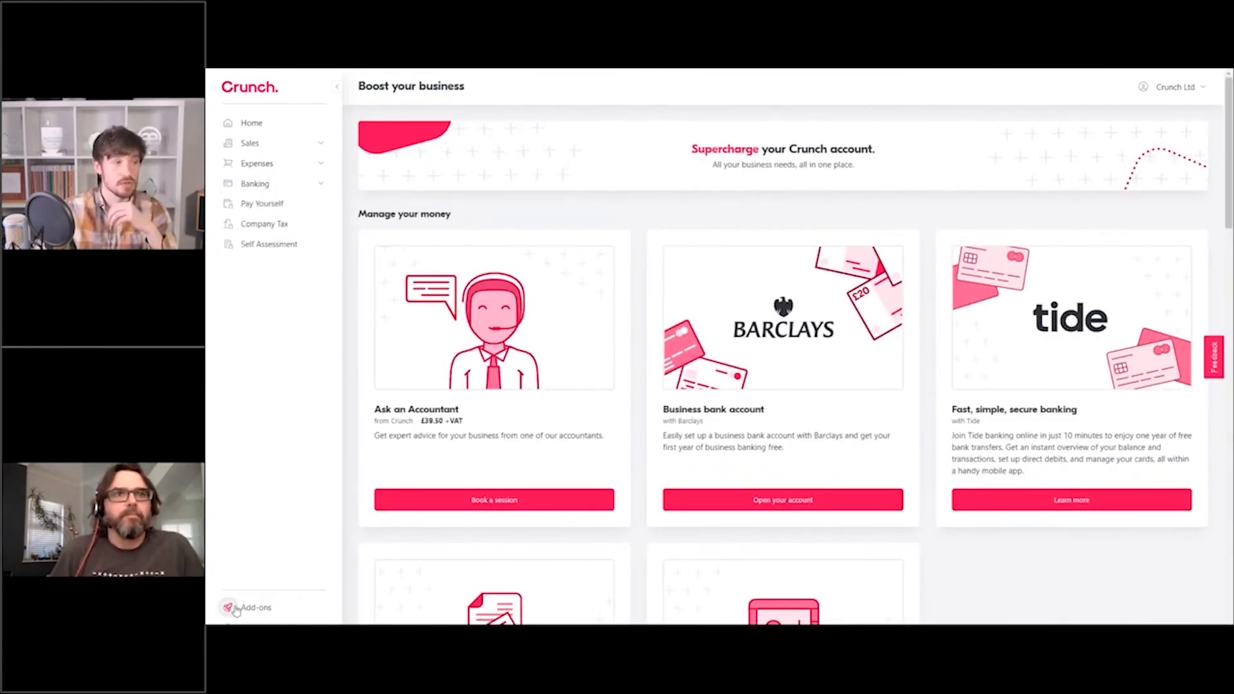
scroll(644, 230, down, 1)
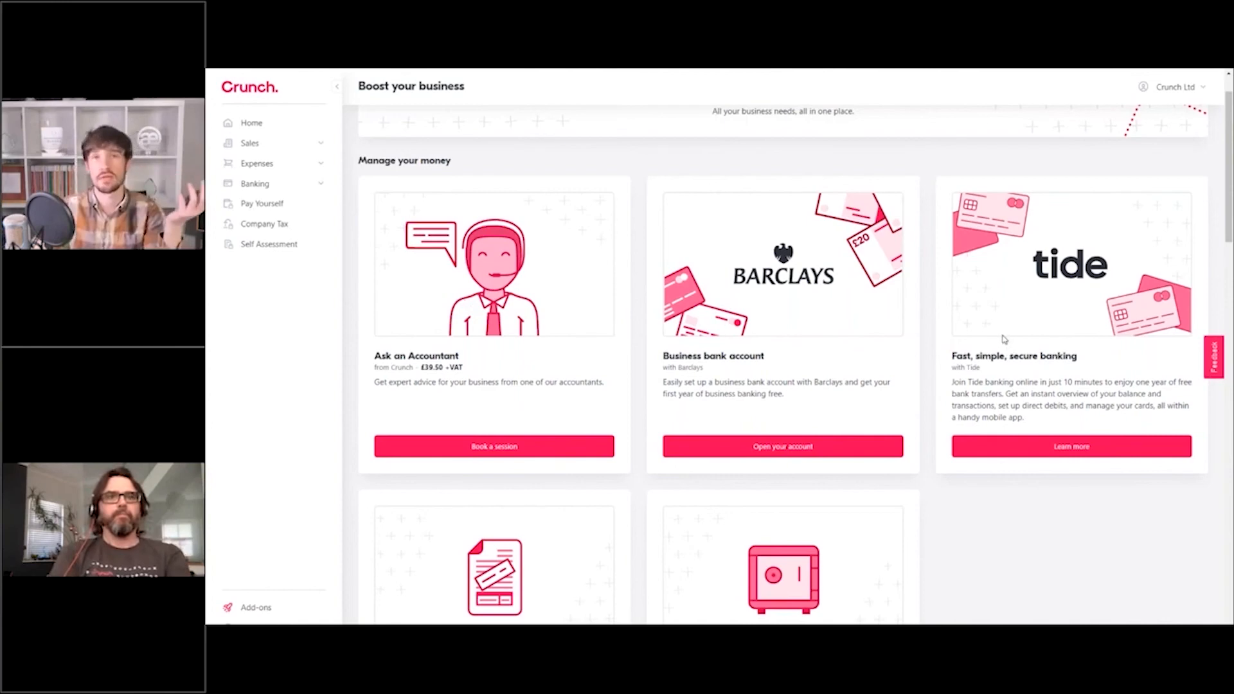
scroll(1005, 339, down, 8)
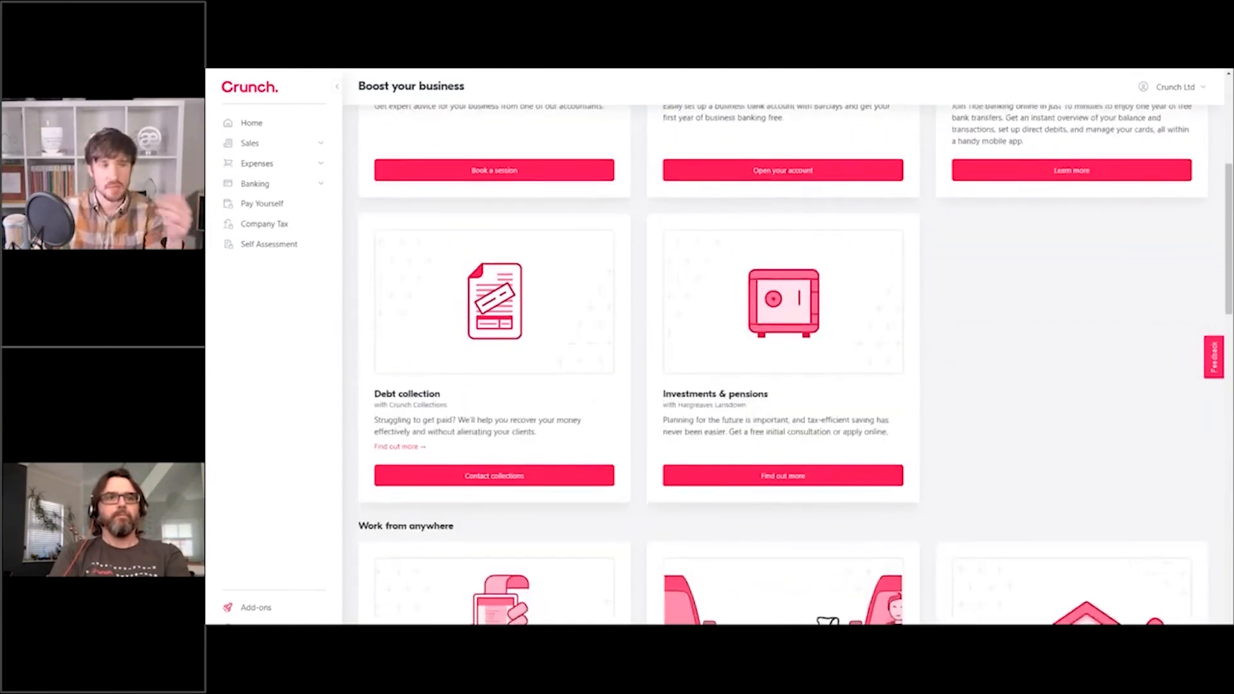
scroll(670, 432, down, 1)
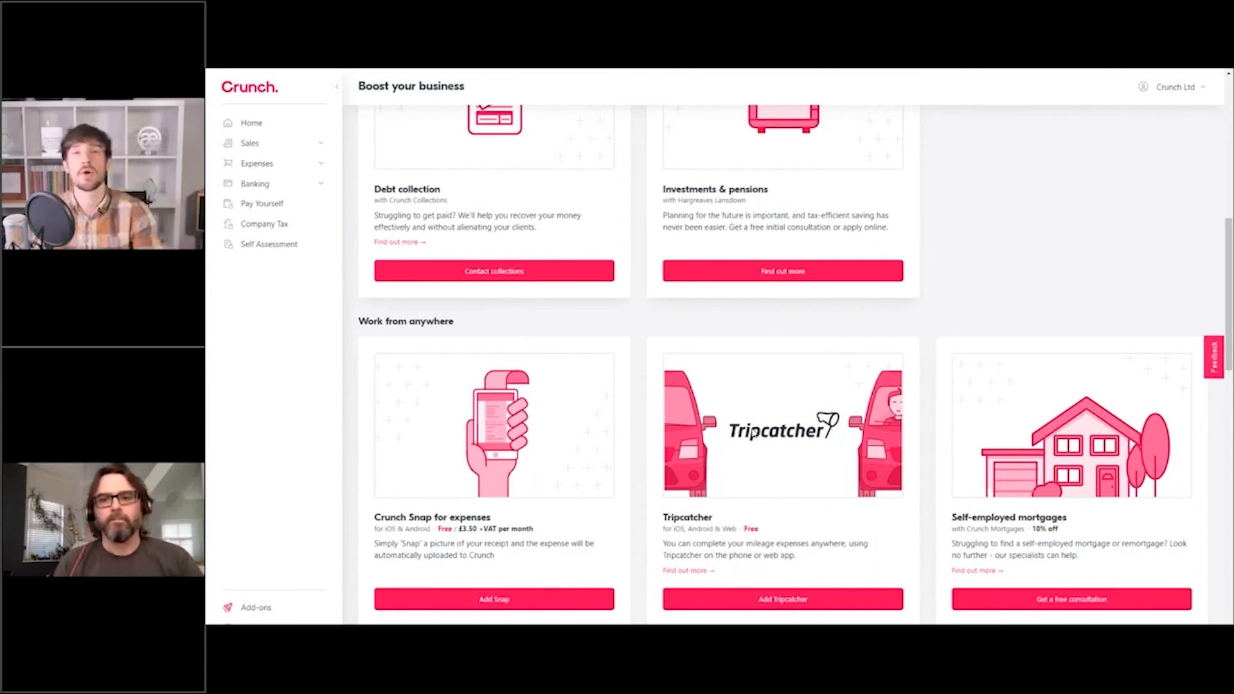
scroll(774, 429, down, 2)
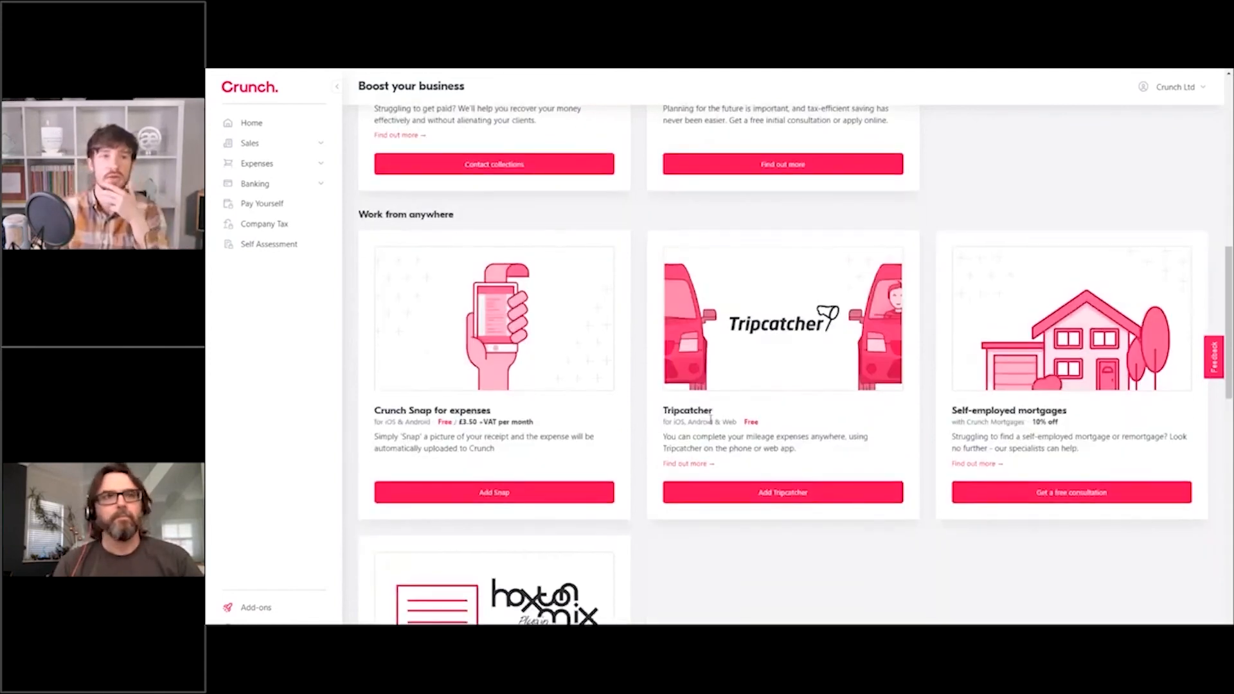
scroll(702, 421, down, 8)
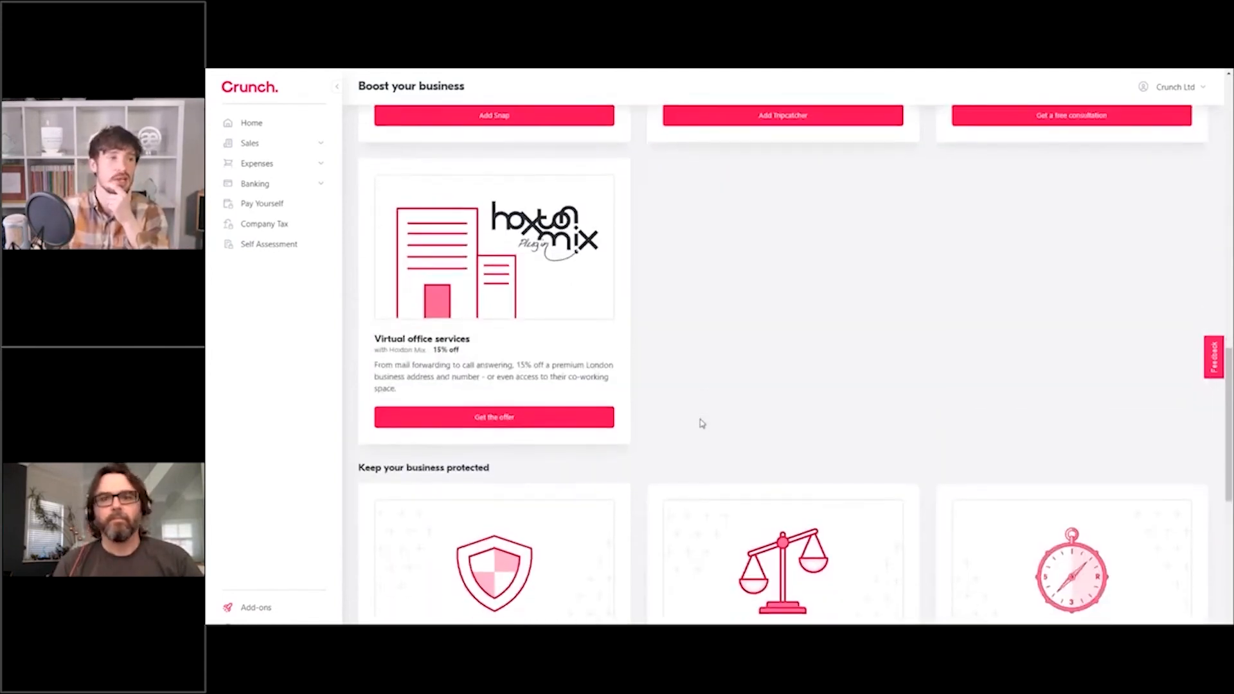
scroll(710, 372, down, 4)
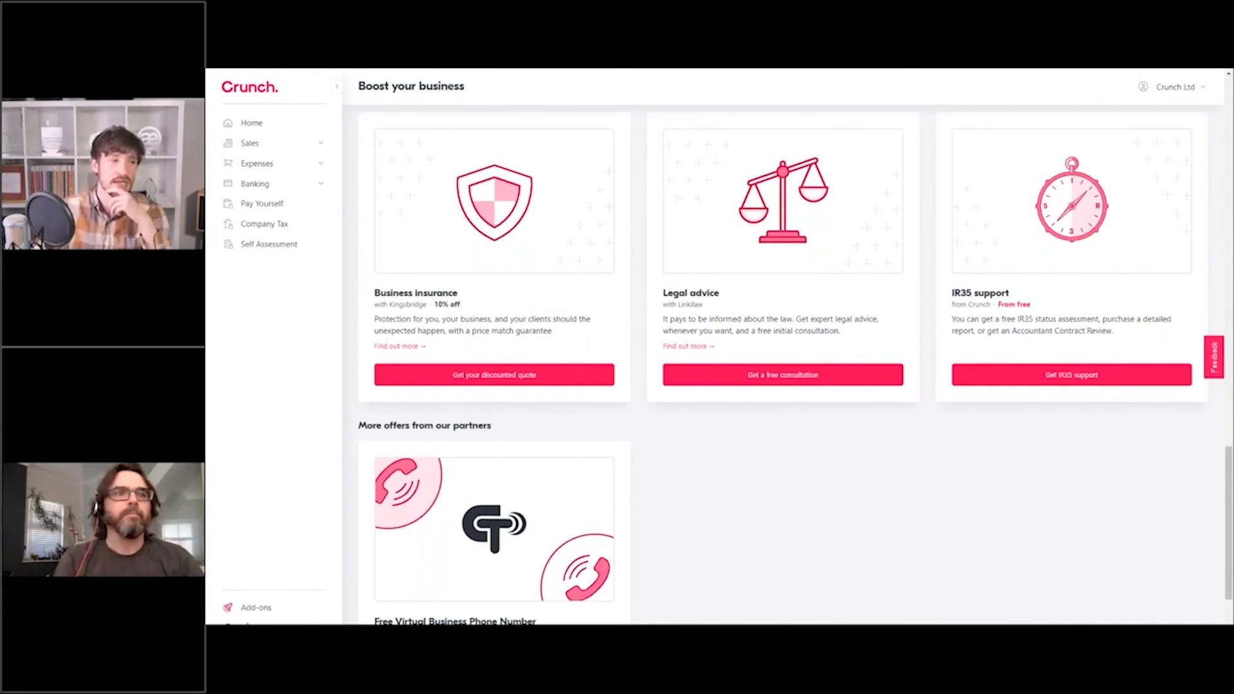
Open the 'What is Tripcatcher?' article from the Can we help? panel.
click(250, 623)
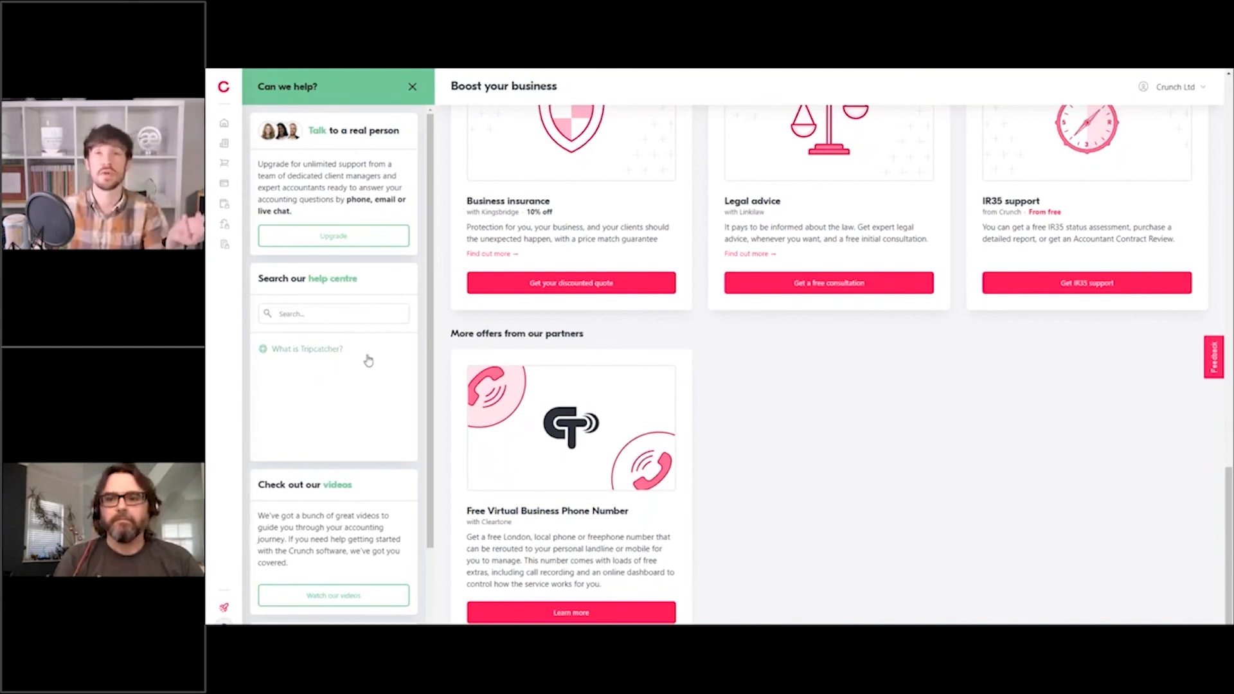
click(325, 349)
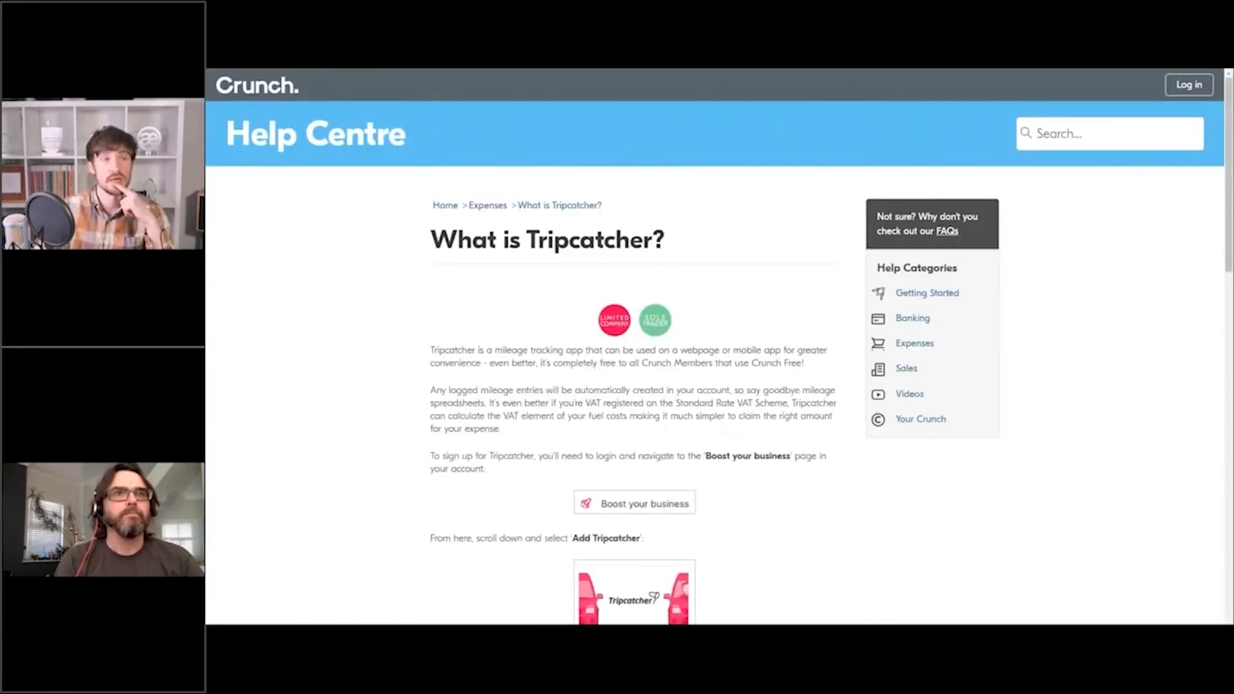
Exit full-screen view and close the Tripcatcher help article tab.
scroll(635, 263, down, 5)
scroll(675, 277, up, 5)
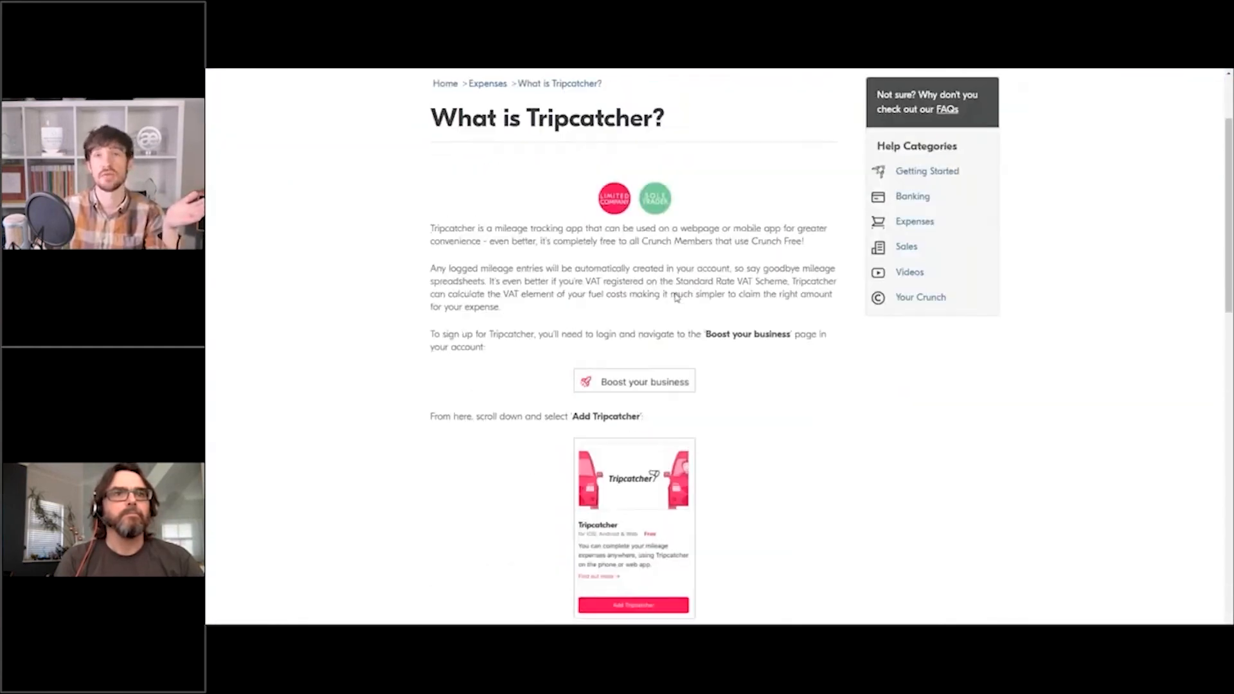
right_click(708, 283)
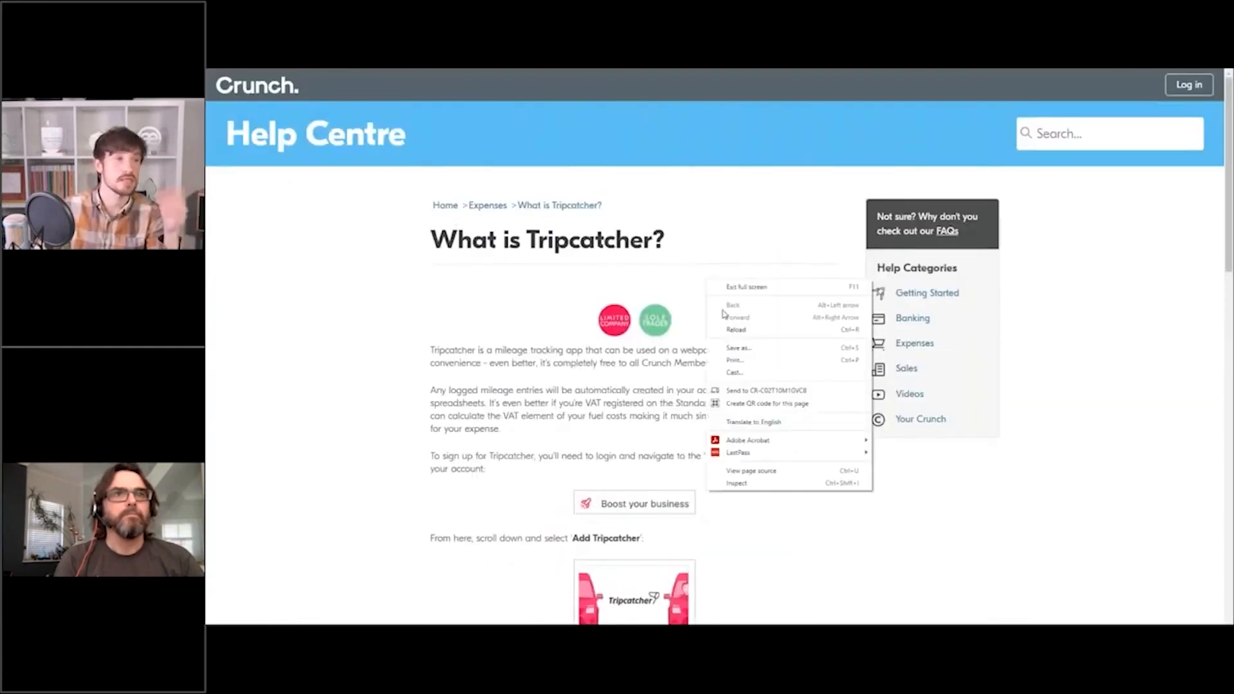
click(665, 291)
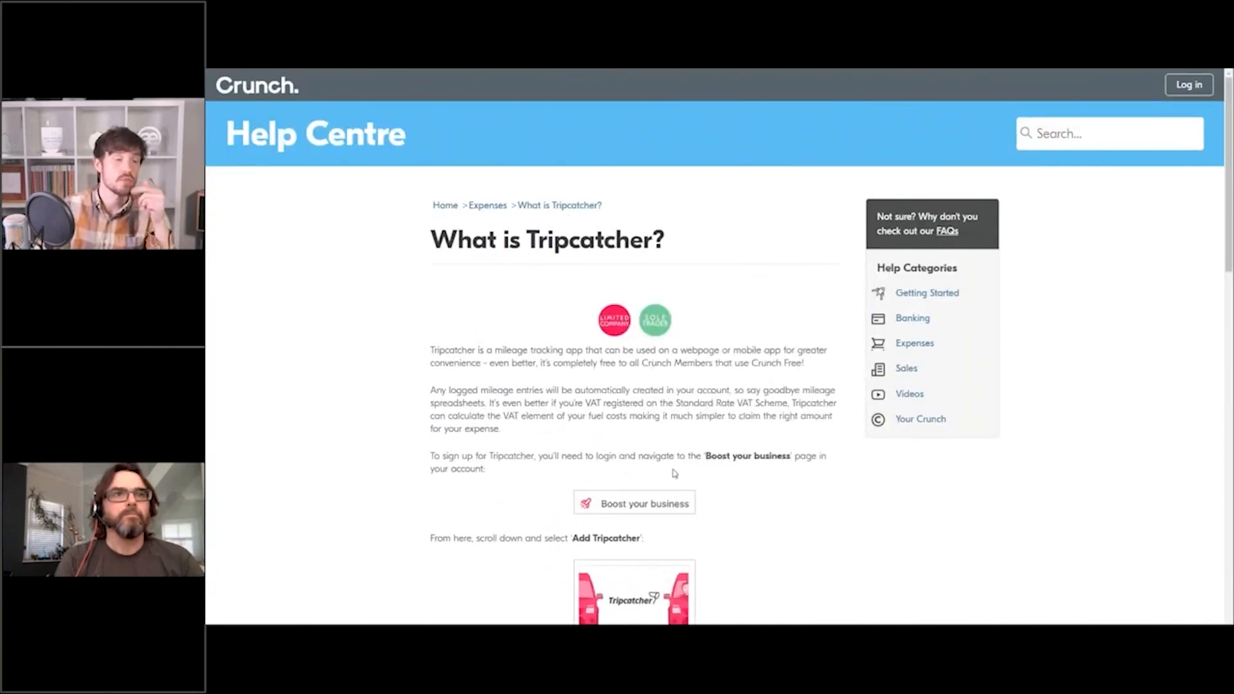
mouse_move(719, 73)
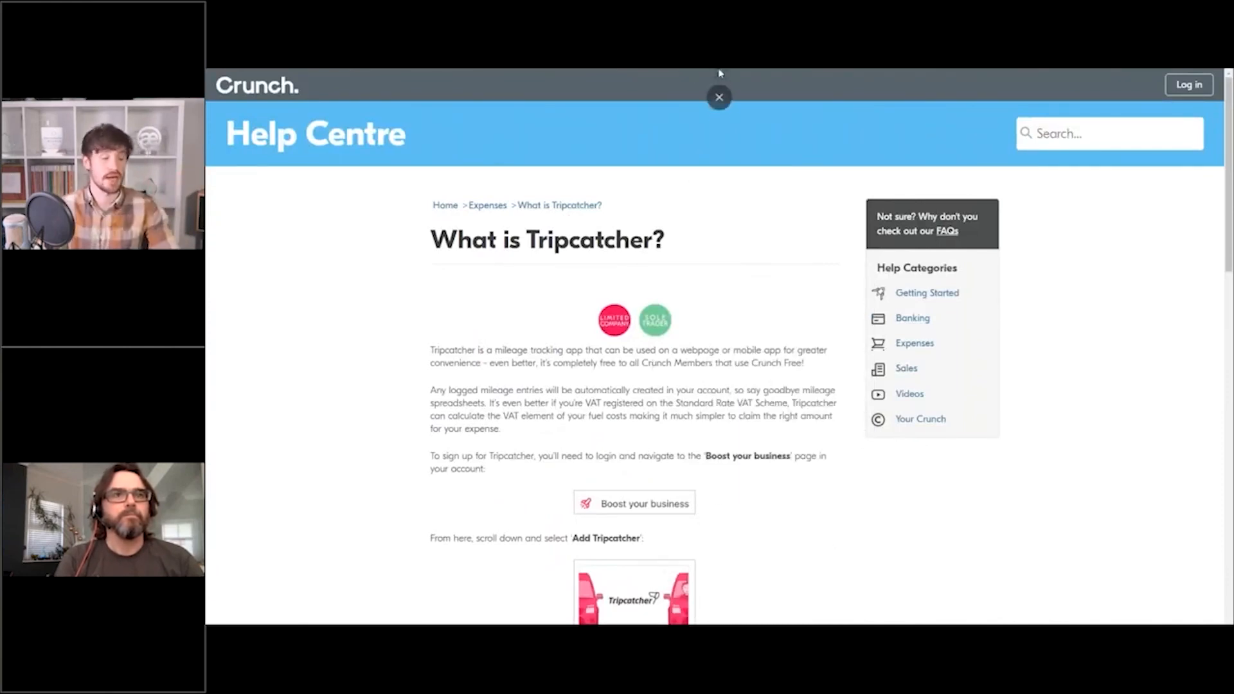
click(715, 106)
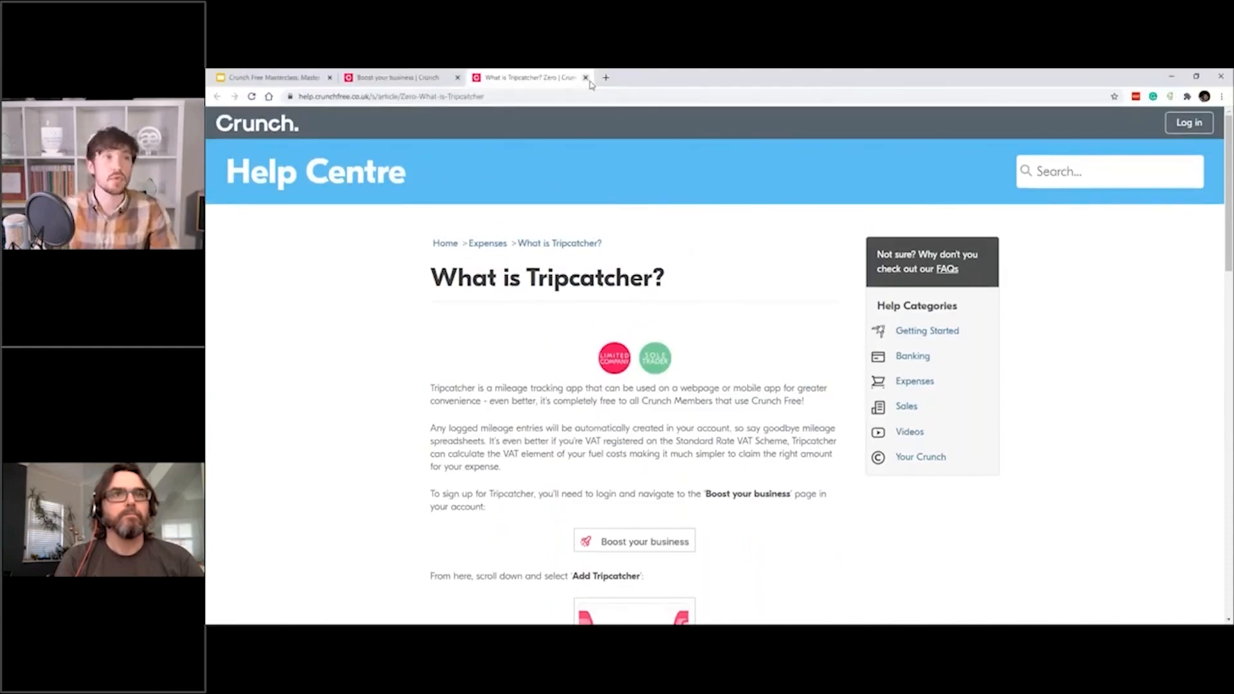
click(587, 77)
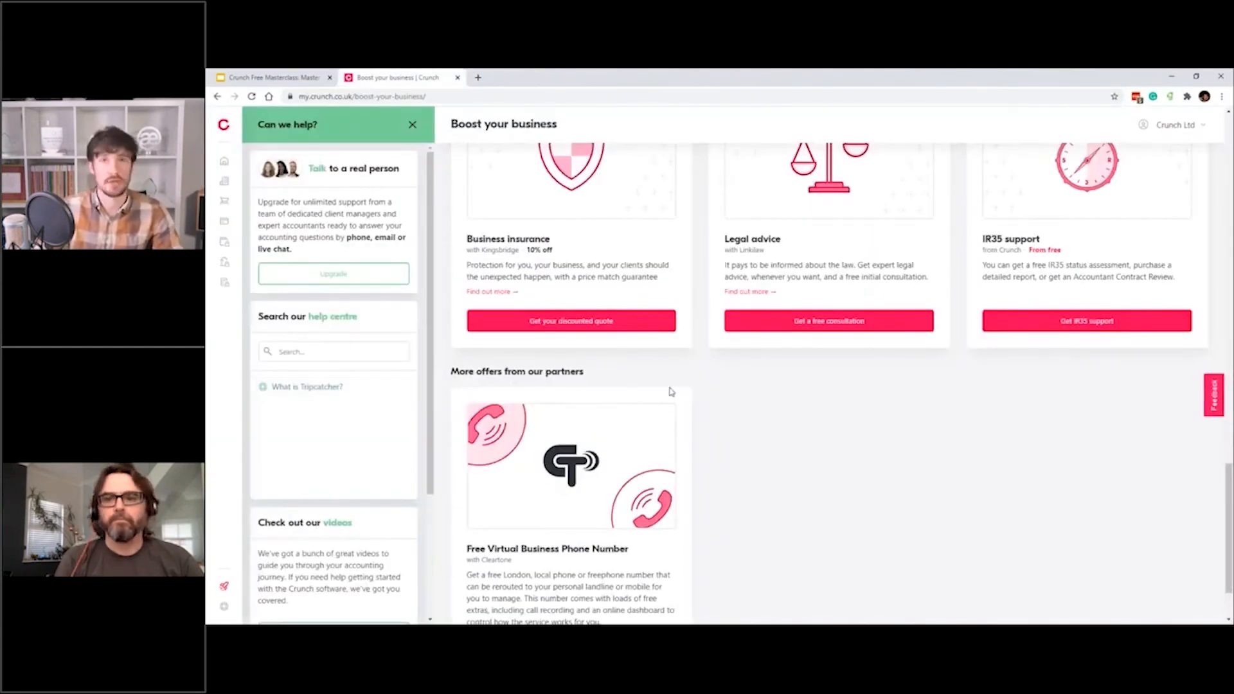
Make the browser full screen and scroll through the help panel and add-ons page.
key(F11)
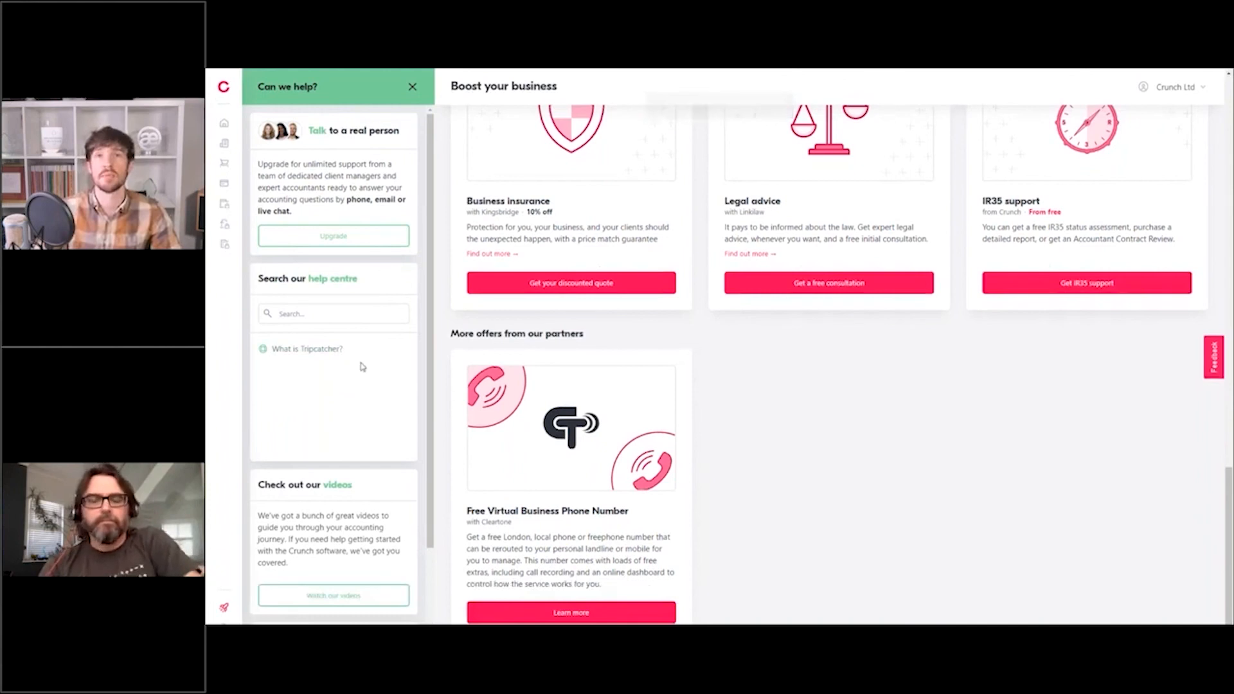
scroll(342, 487, down, 2)
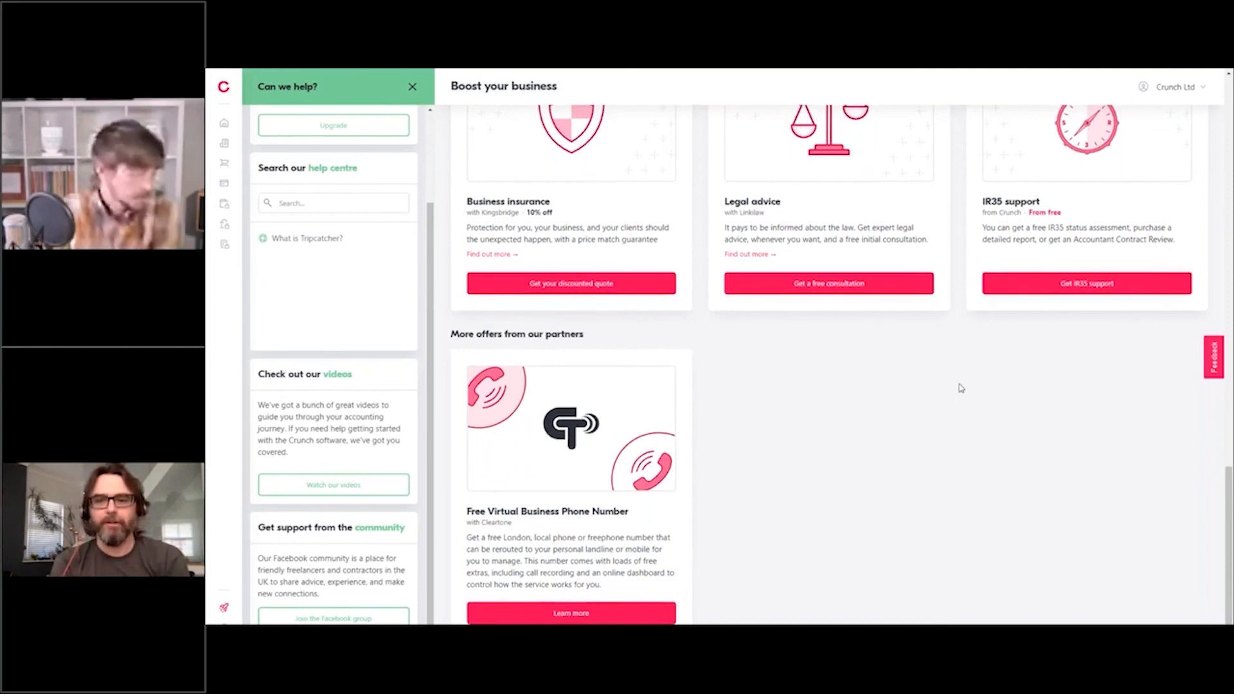
scroll(957, 387, up, 3)
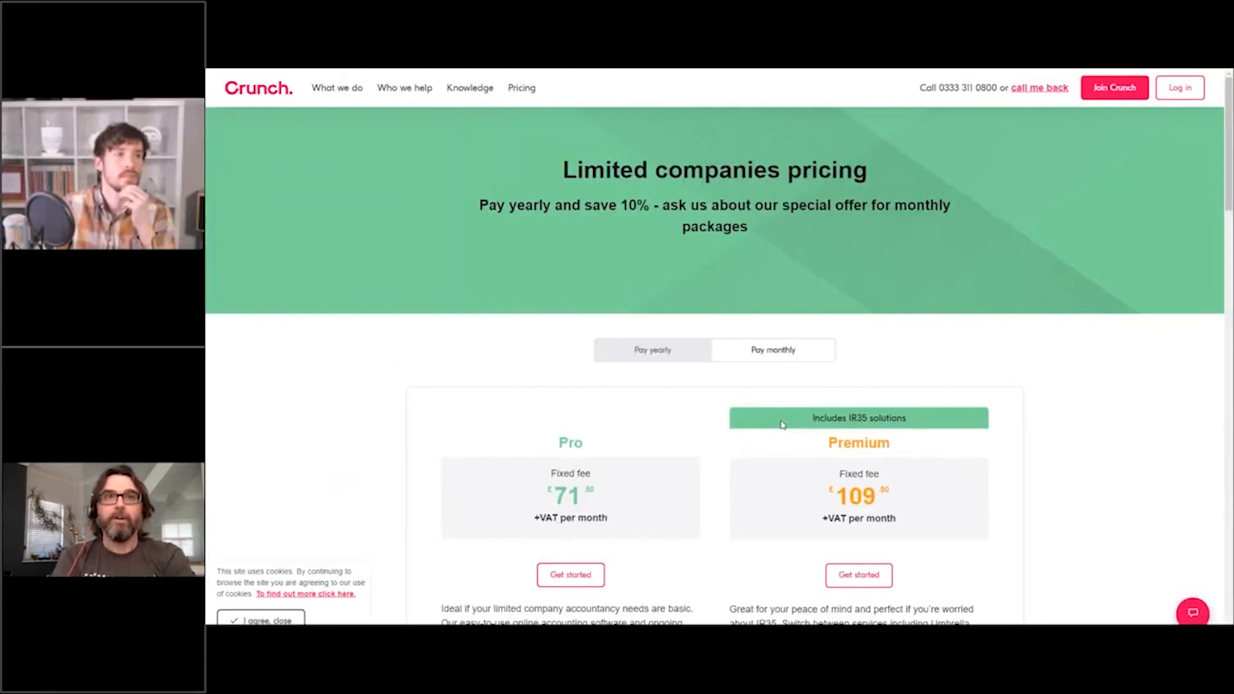
Scroll through the Pro, Premium and Small Business (from £196.50 +VAT) pricing plans.
scroll(771, 338, down, 1)
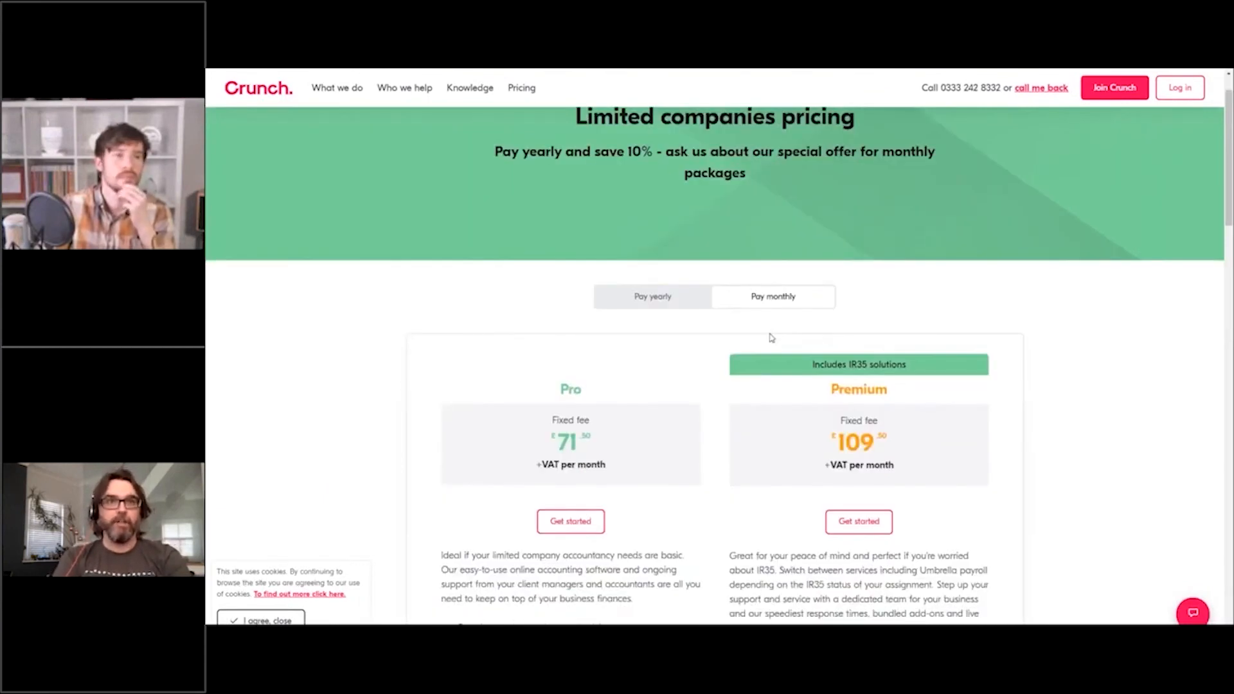
scroll(771, 338, down, 4)
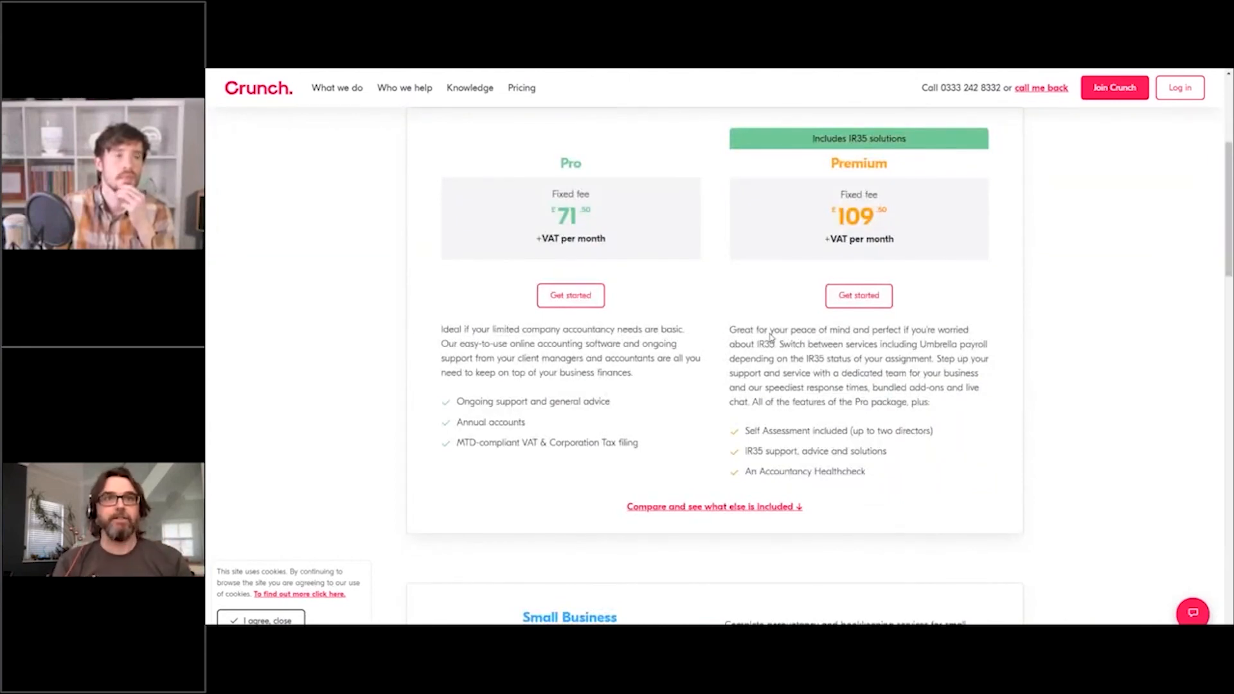
scroll(771, 336, down, 4)
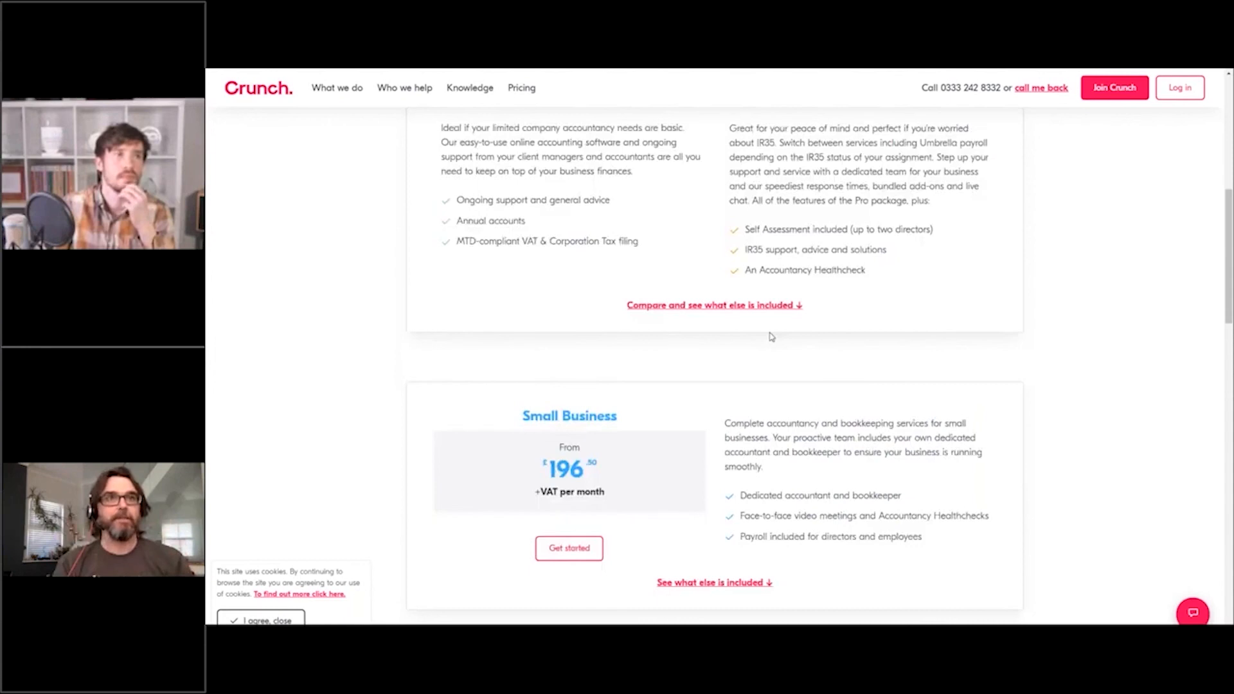
scroll(771, 337, up, 9)
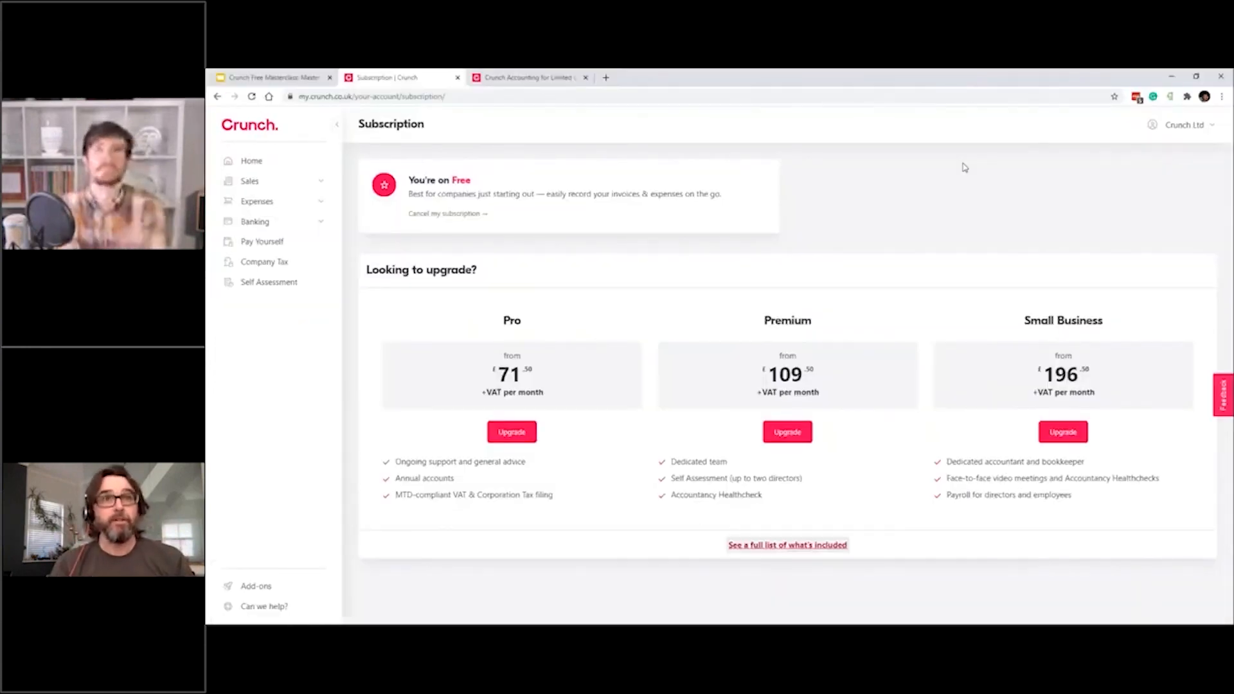
Leave full-screen view and switch to the Google Slides presentation.
key(F11)
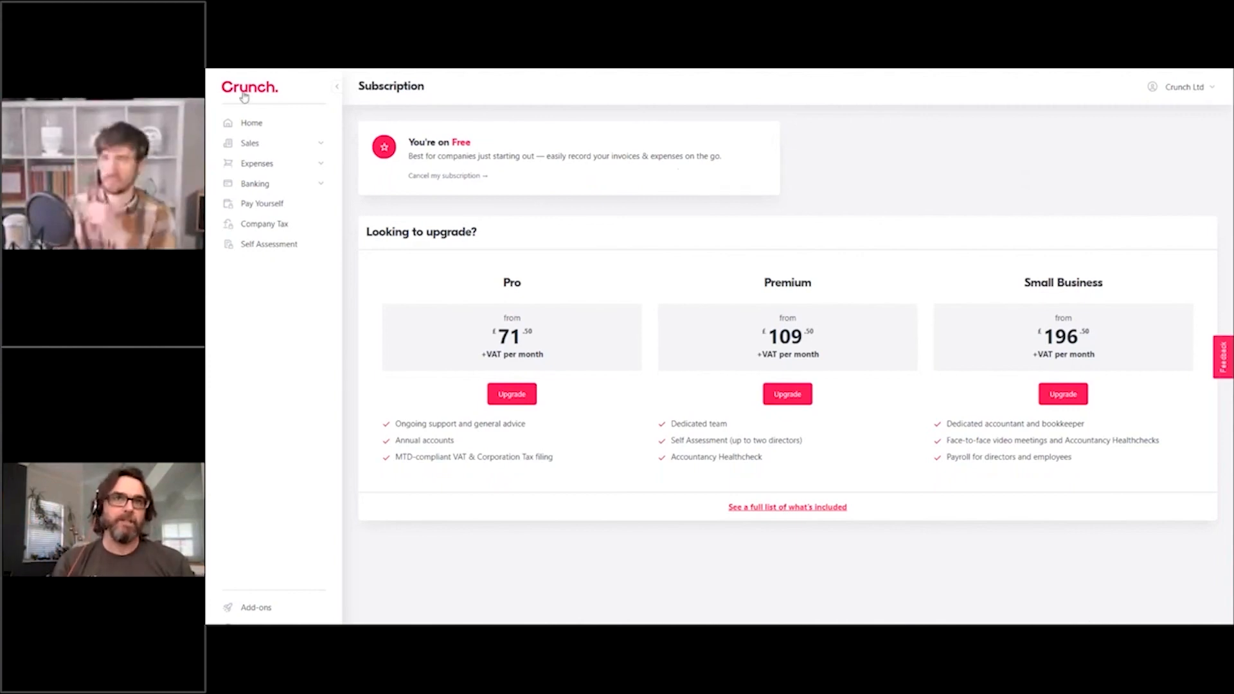
mouse_move(744, 70)
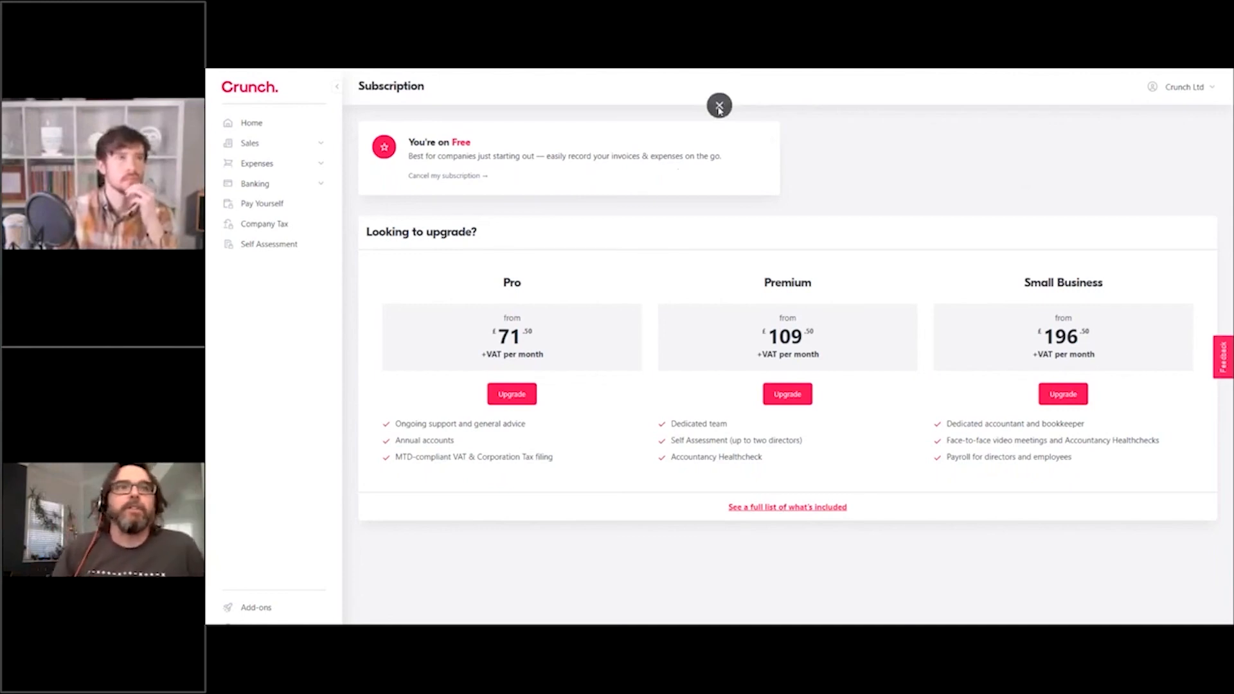
click(718, 110)
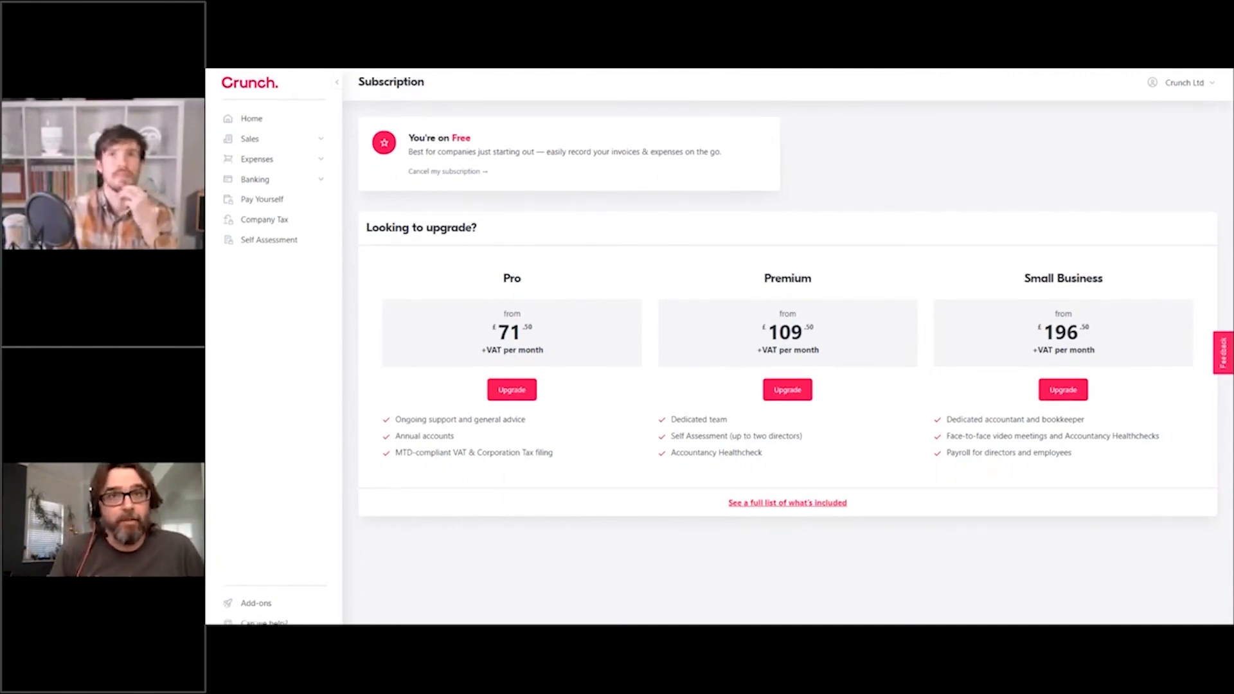
key(ctrl+shift+Tab)
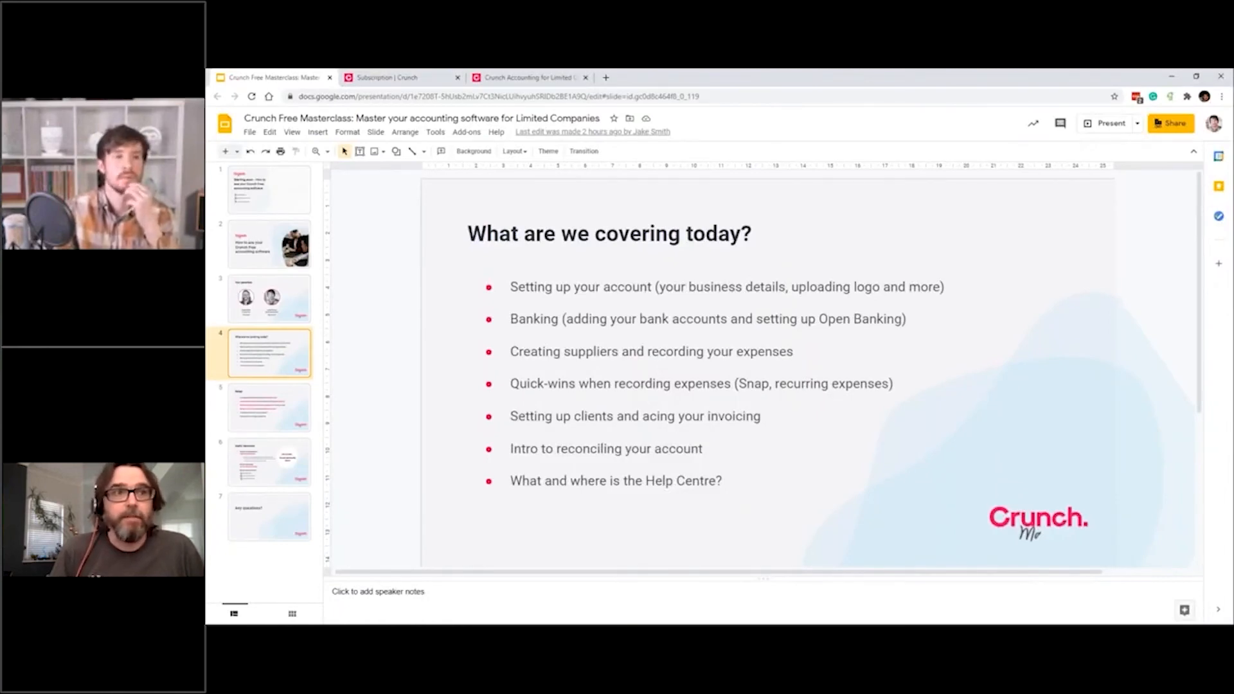
Present the Crunch Masterclass deck full screen and advance to the Recap slide.
key(ctrl+F5)
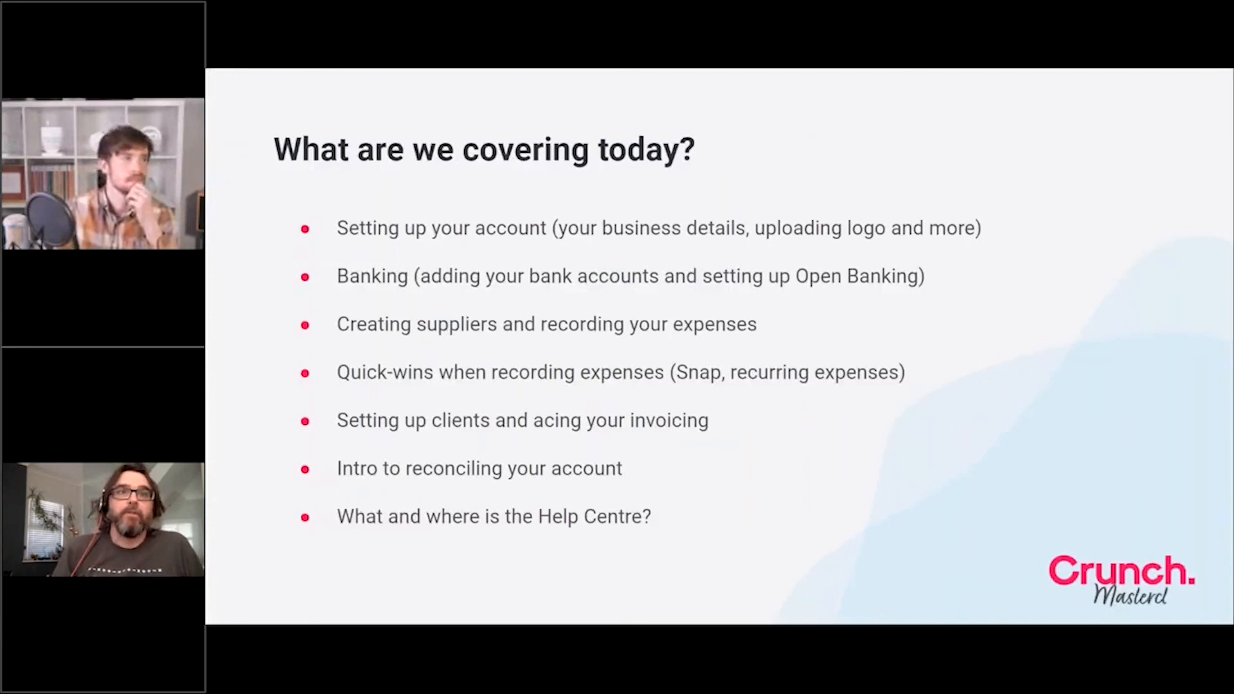
key(Right)
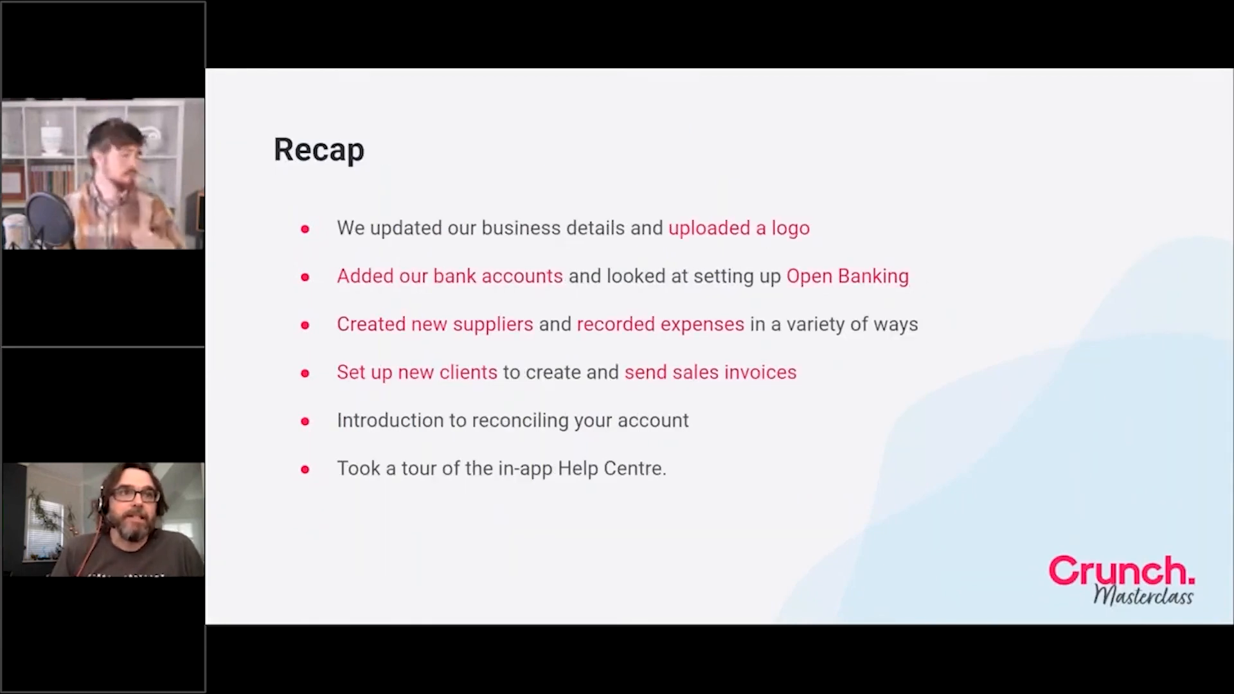